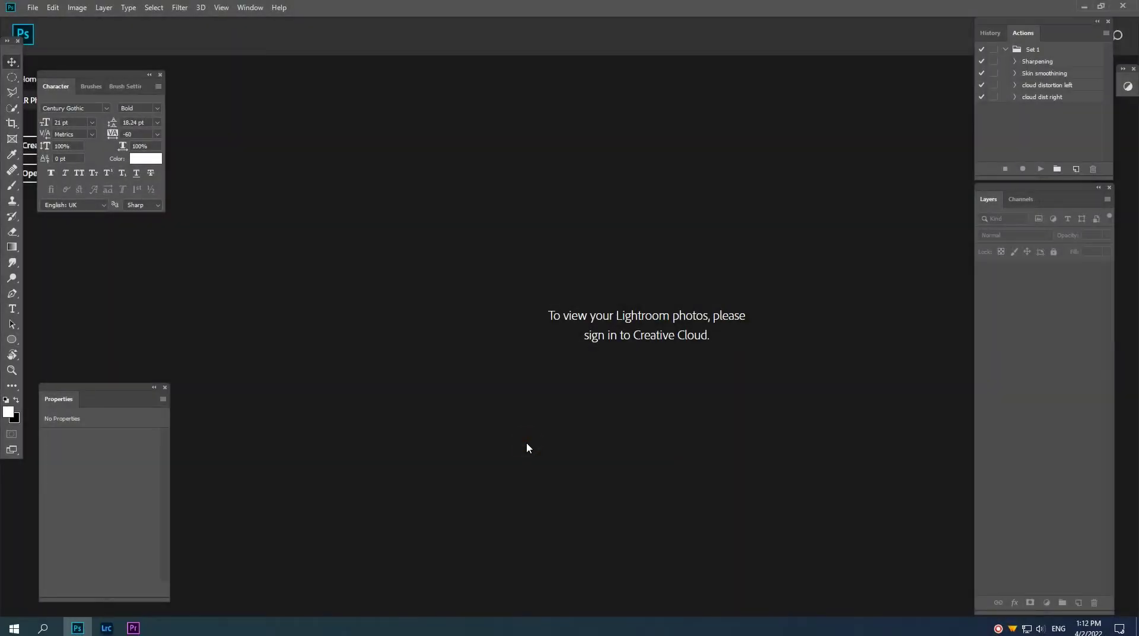
Create a new 2400 × 1500 px, 120 ppi document from the Custom recent preset
key(ctrl+n)
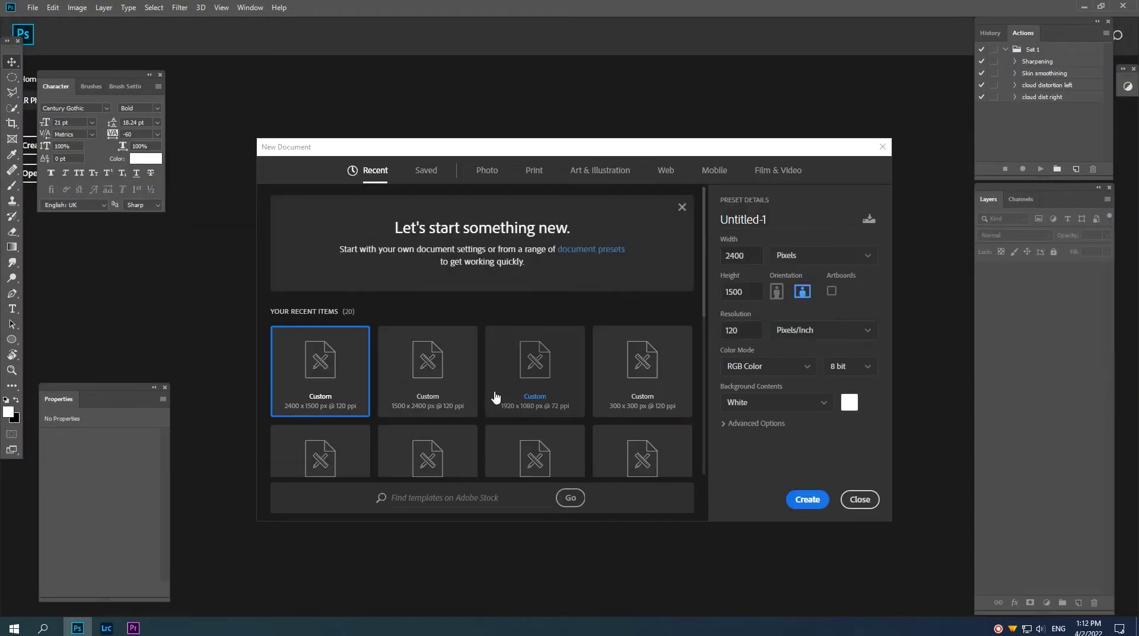
click(316, 374)
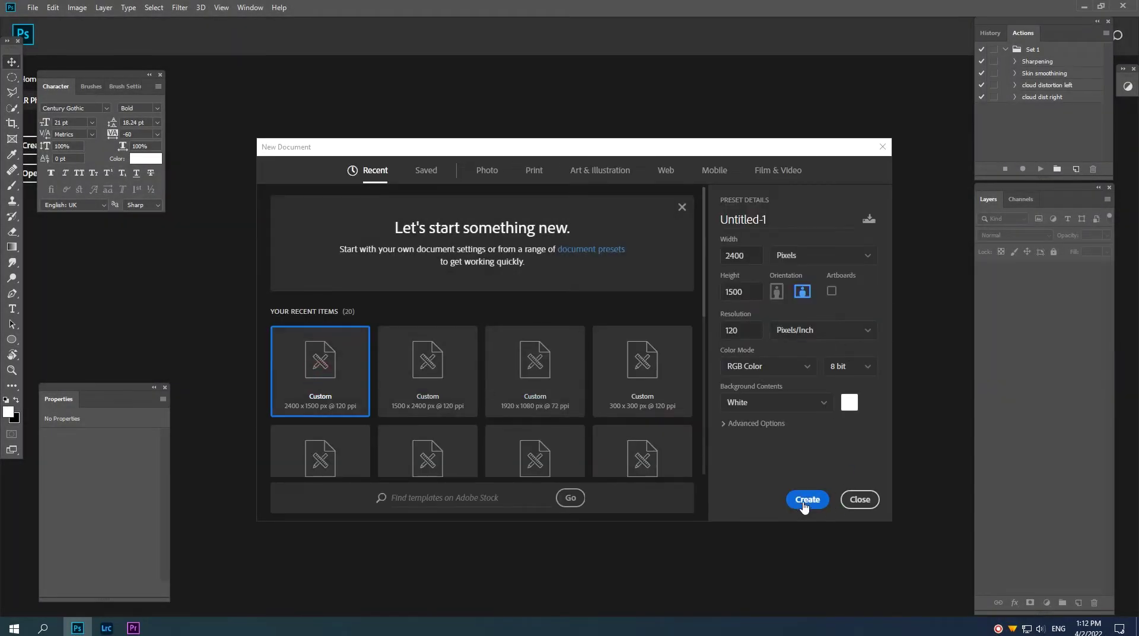
click(805, 501)
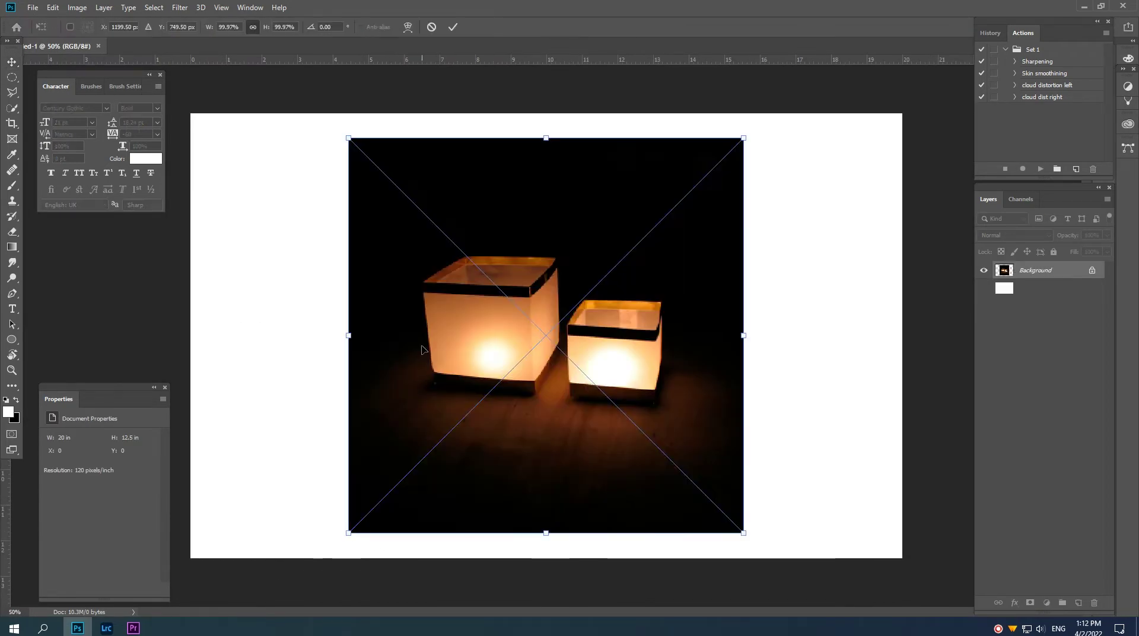
Commit the placed lantern, lakeside woman, starry sky, violin and rowboat images, then hide them all
key(Return)
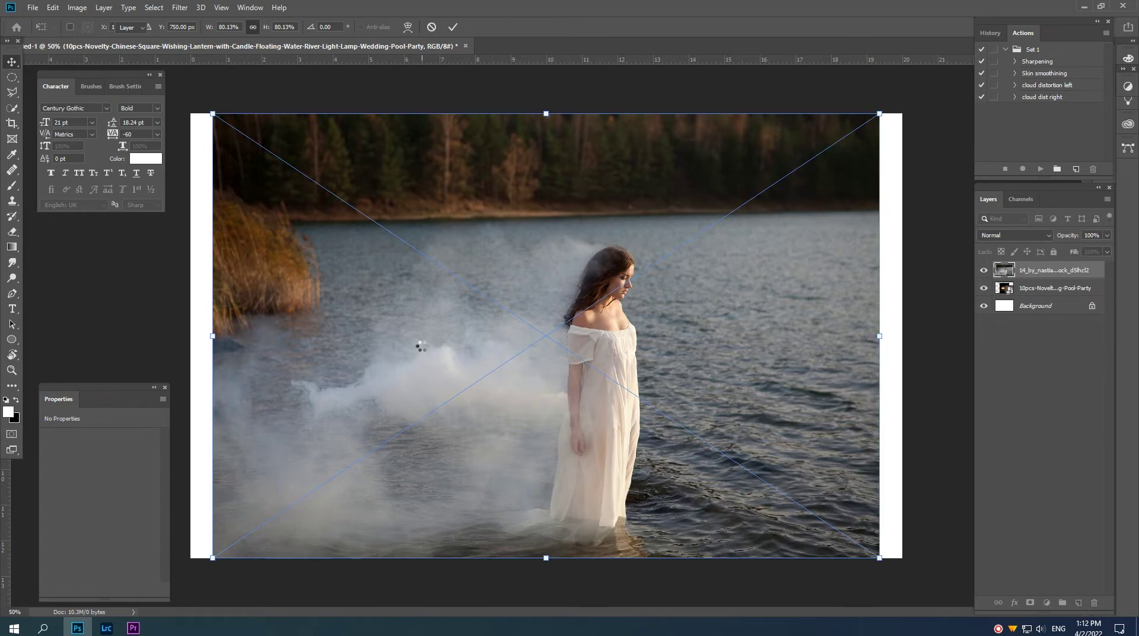
key(Return)
key(Return)
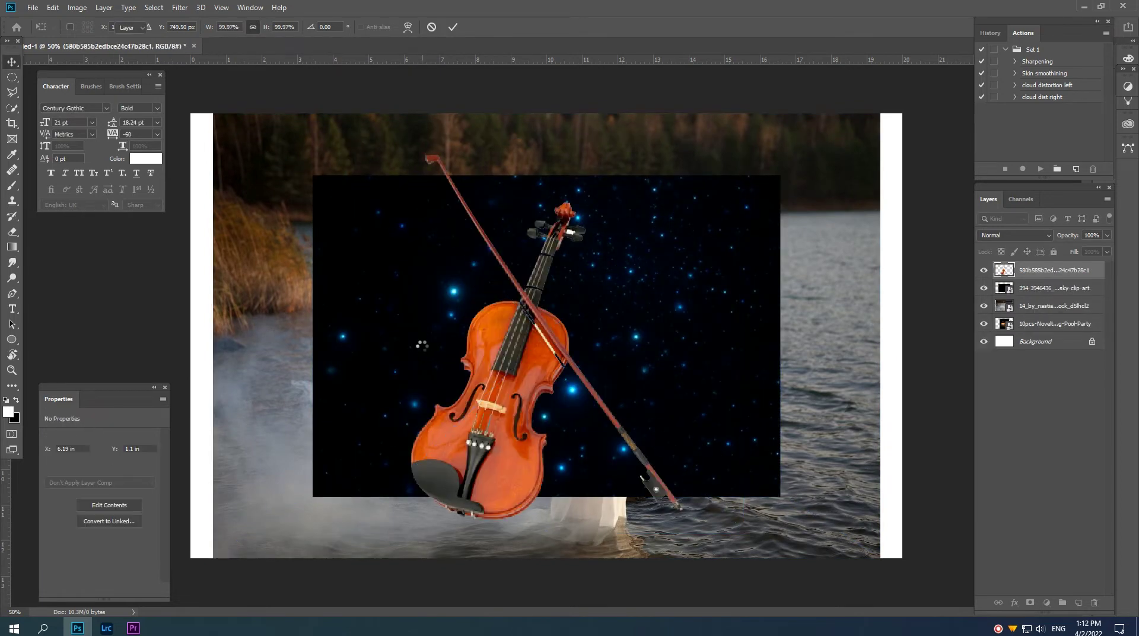
key(Return)
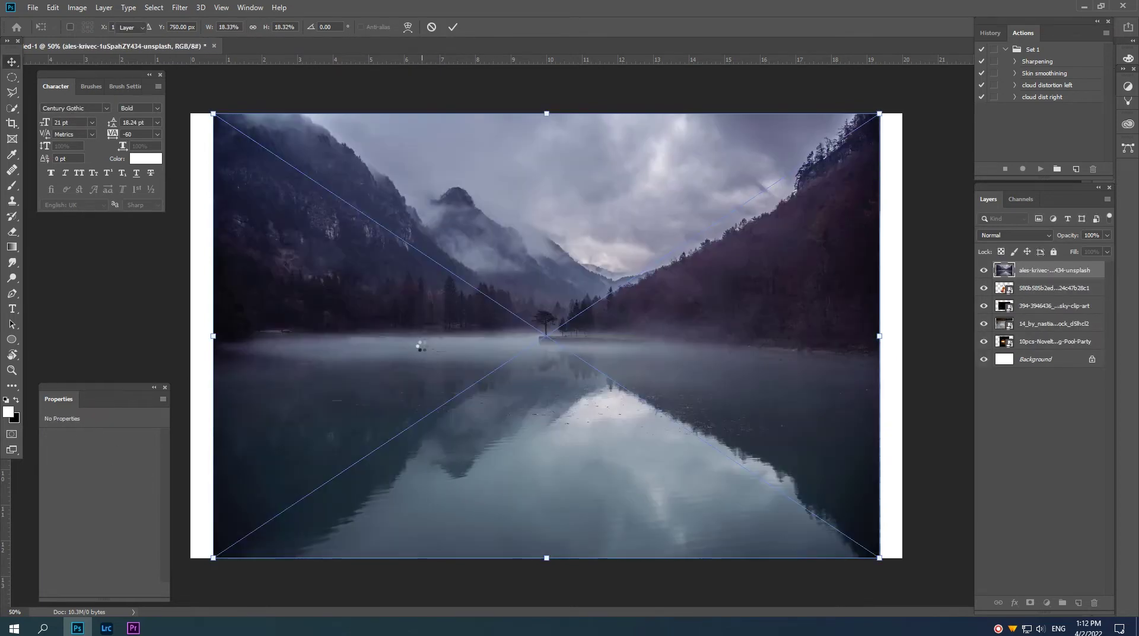
key(Return)
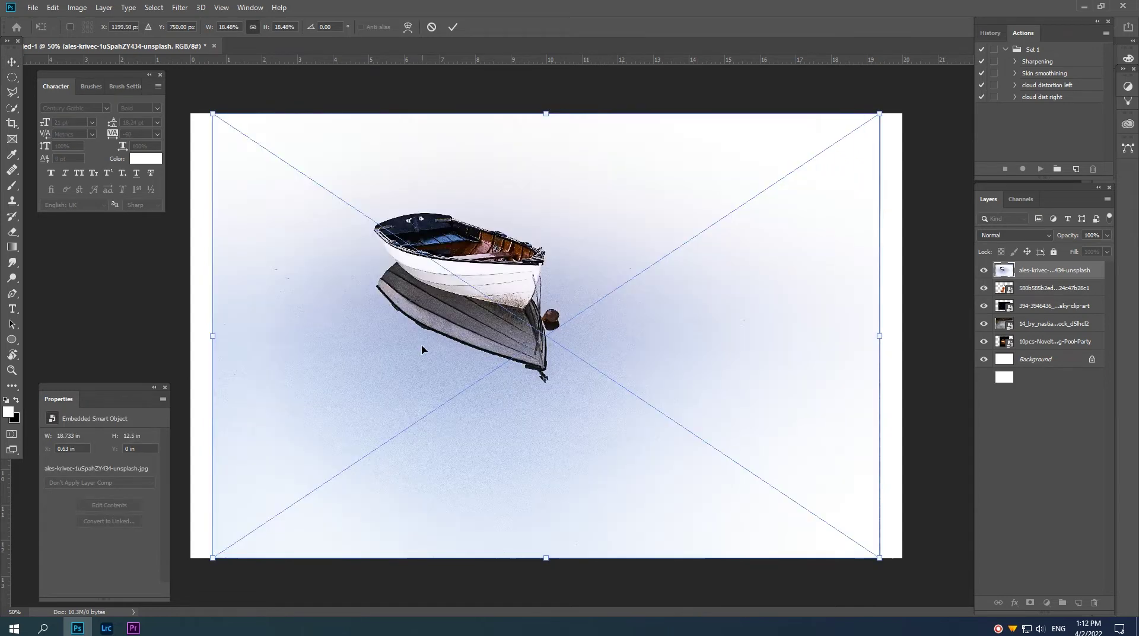
key(Return)
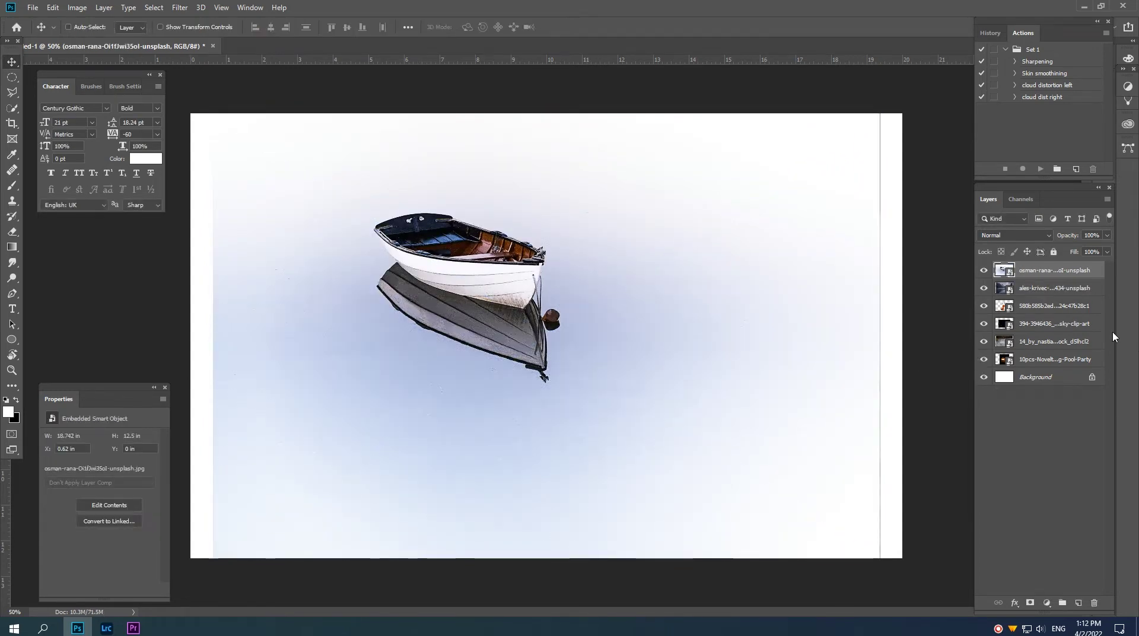
drag(983, 270, 983, 369)
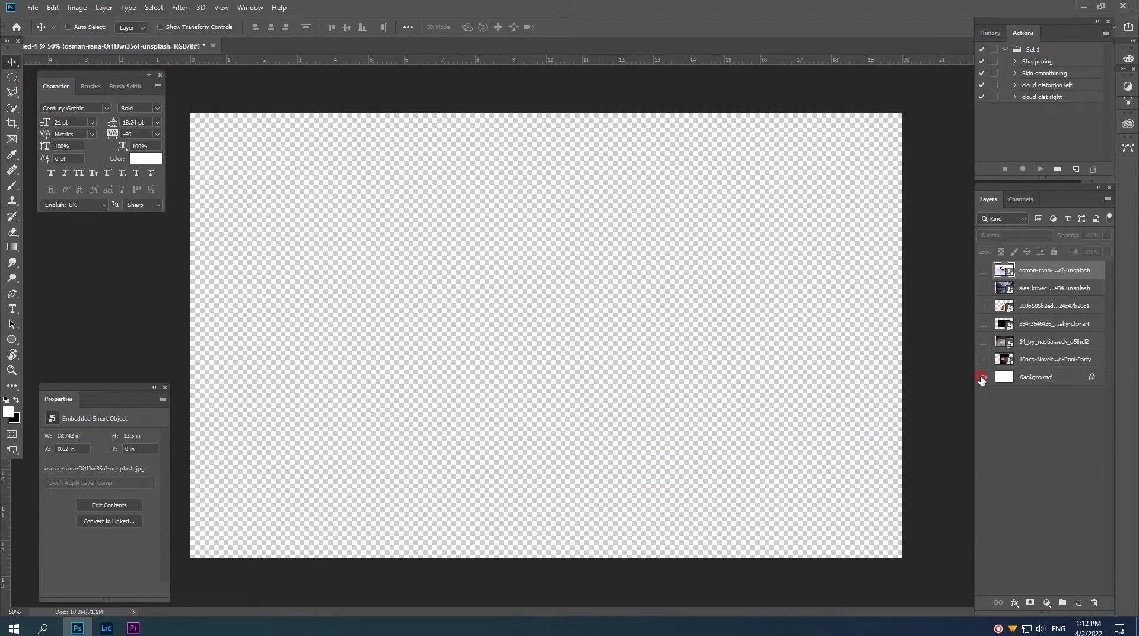
Show the Background and misty lake layers, with the lake just above Background
click(984, 377)
click(984, 288)
drag(1036, 363, 1037, 364)
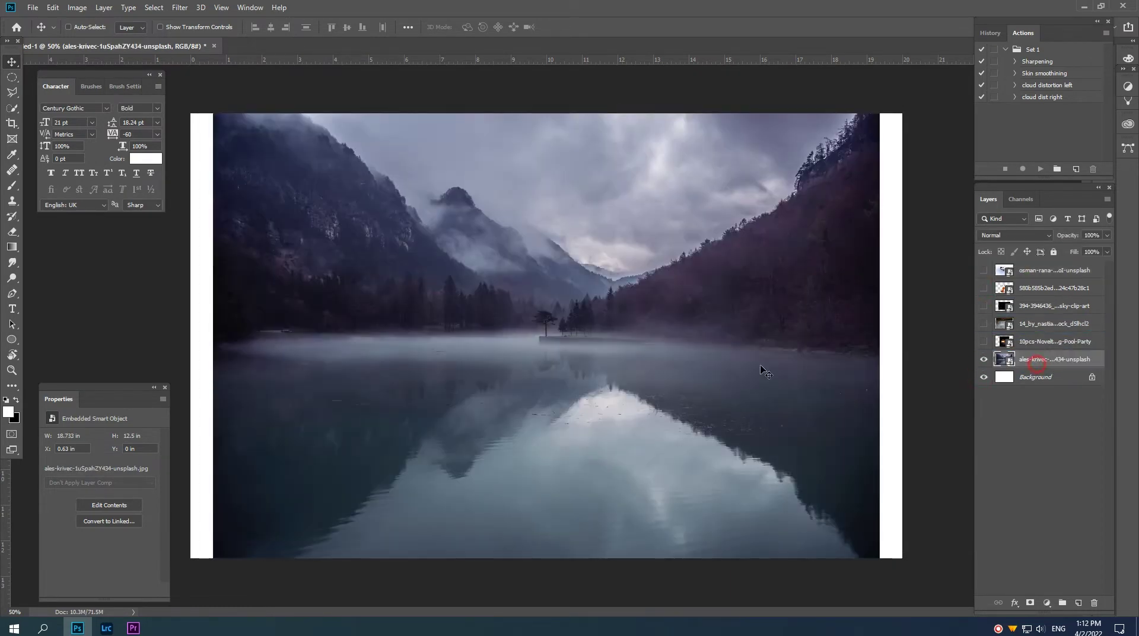
Scale up and reposition the misty lake image so it fills the entire canvas
key(ctrl+t)
key(ctrl+minus)
key(ctrl+minus)
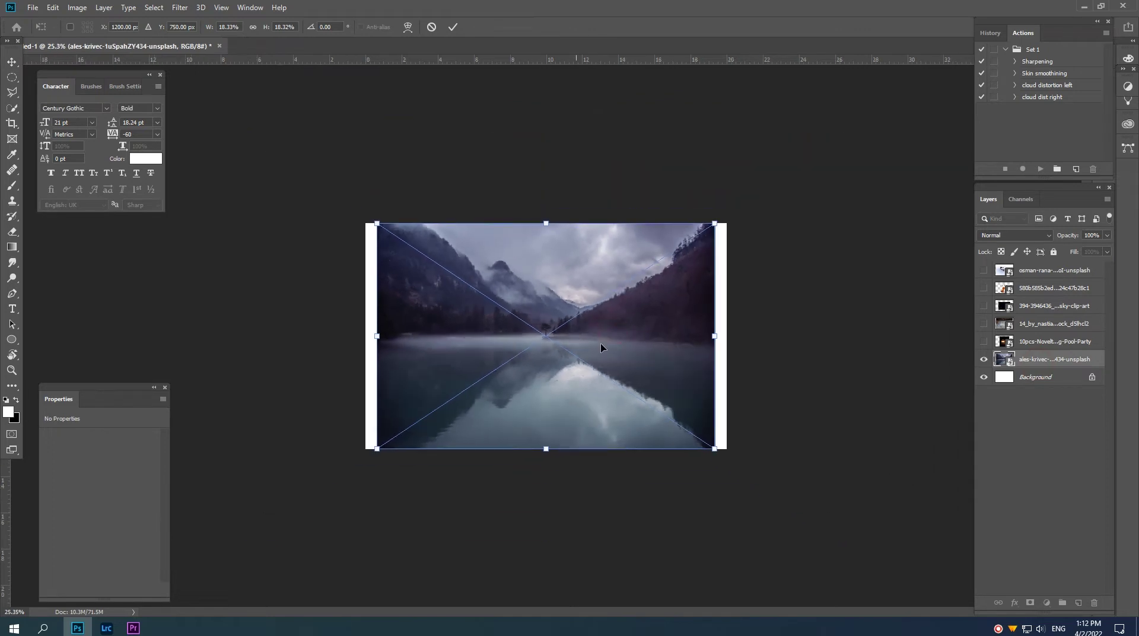
drag(714, 224, 781, 178)
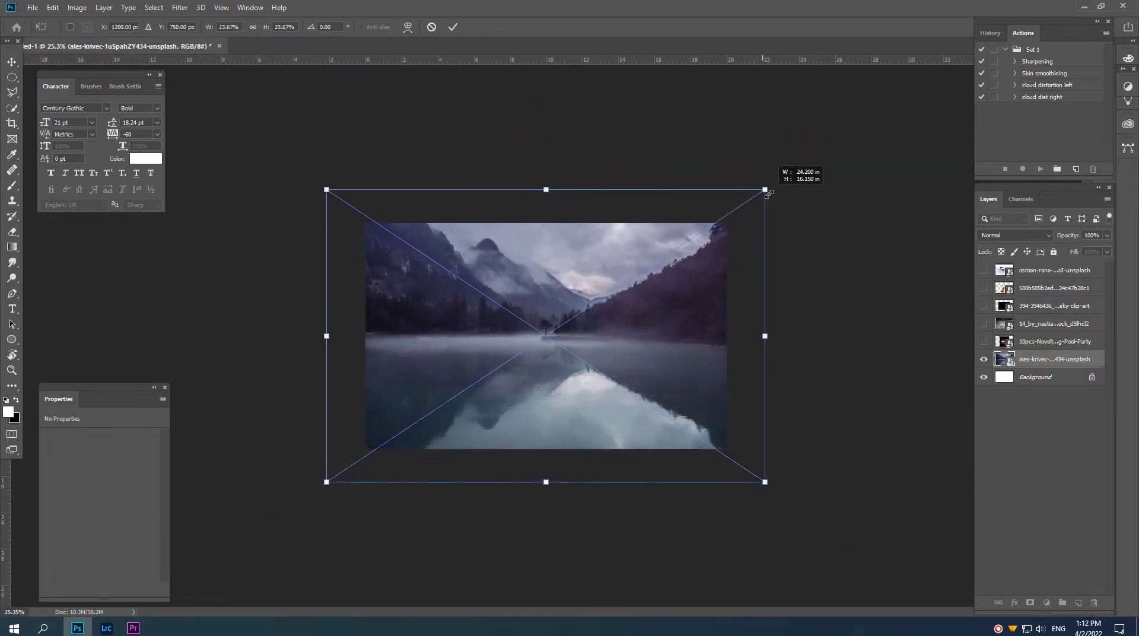
mouse_move(682, 292)
mouse_down()
mouse_move(696, 321)
mouse_move(713, 321)
mouse_move(639, 321)
mouse_up()
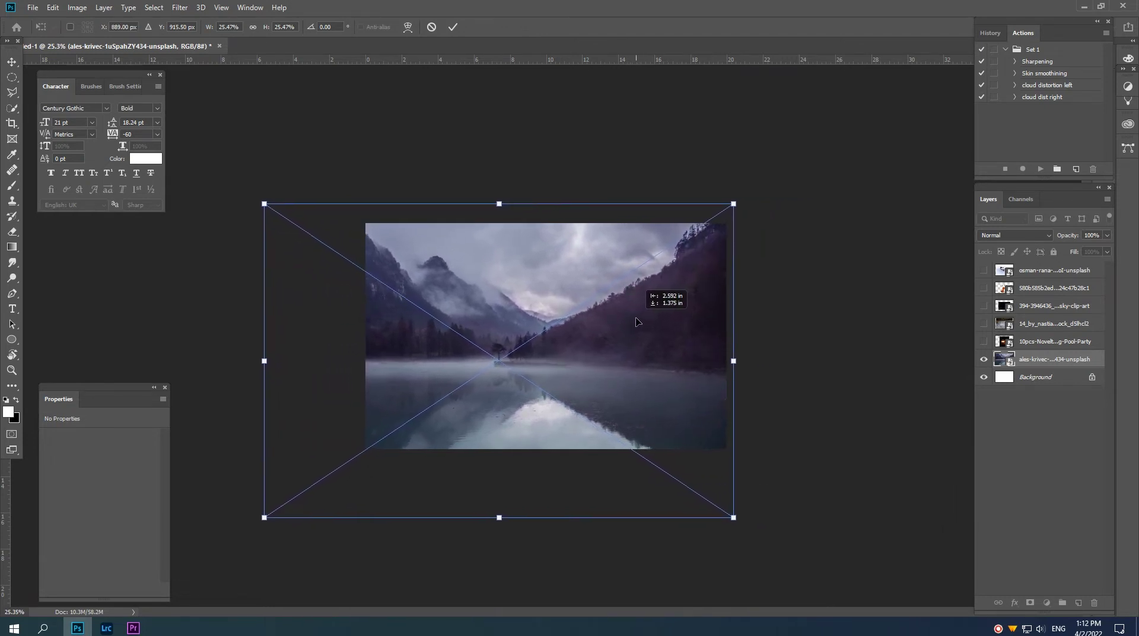
scroll(605, 330, up, 2)
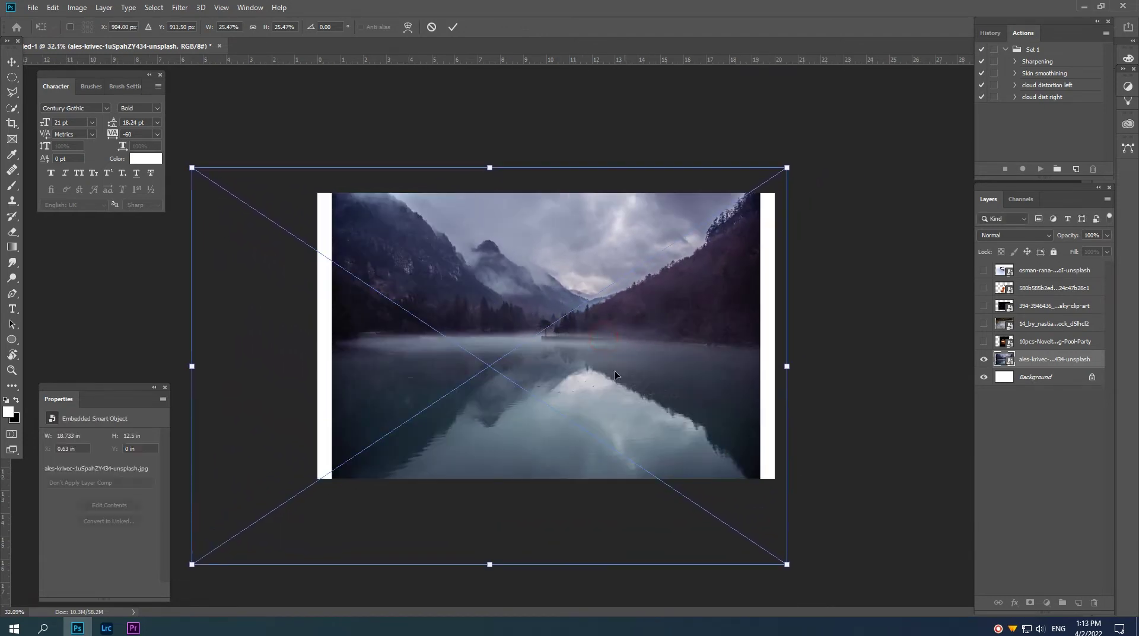
key(Return)
scroll(578, 424, up, 2)
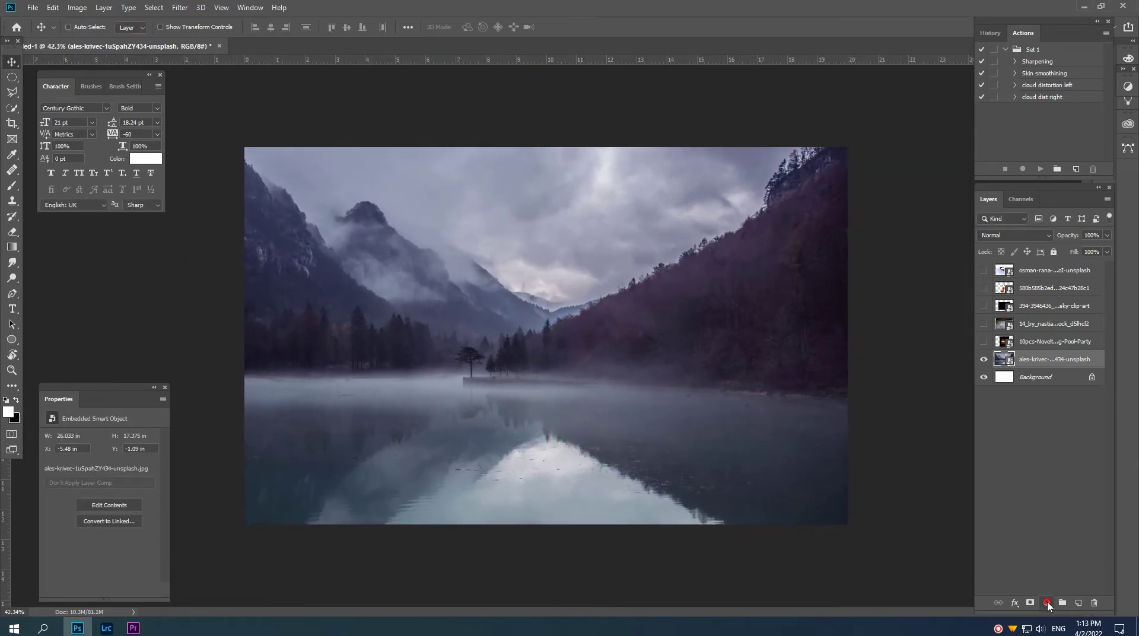
Add a Levels adjustment with RGB input black 15 and output white 201
click(1048, 604)
click(1062, 438)
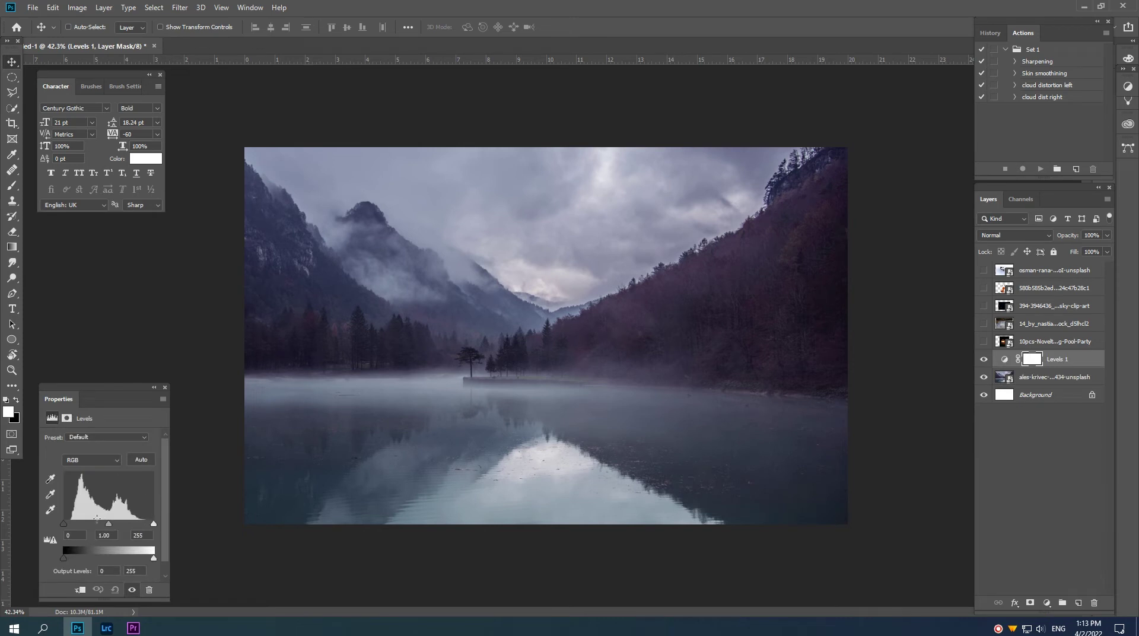
drag(64, 522, 71, 523)
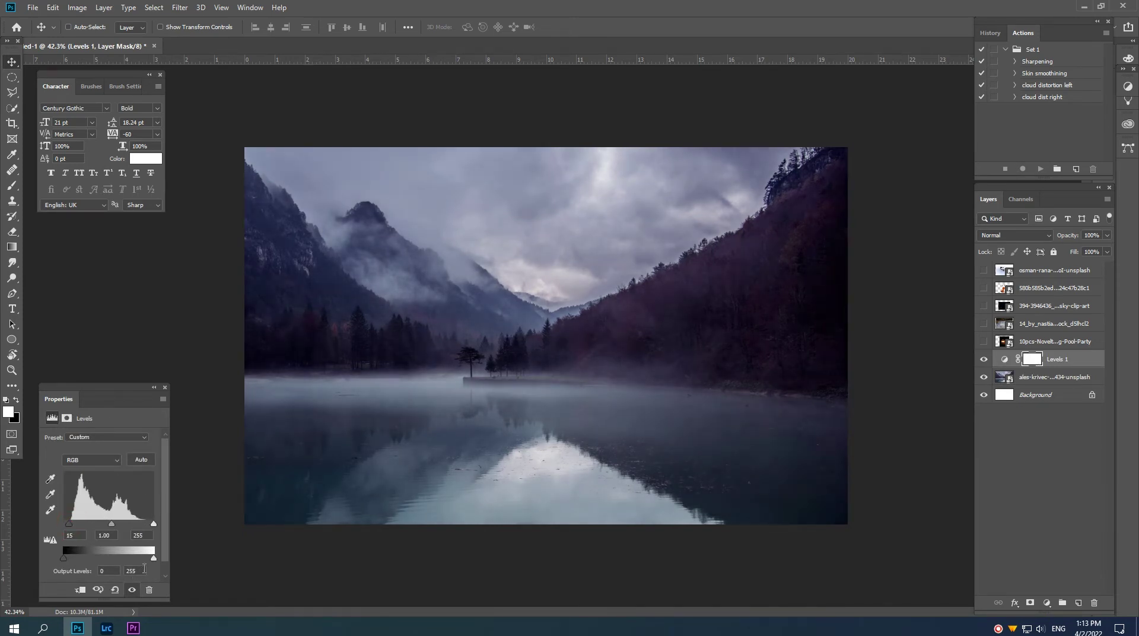
drag(153, 564, 135, 565)
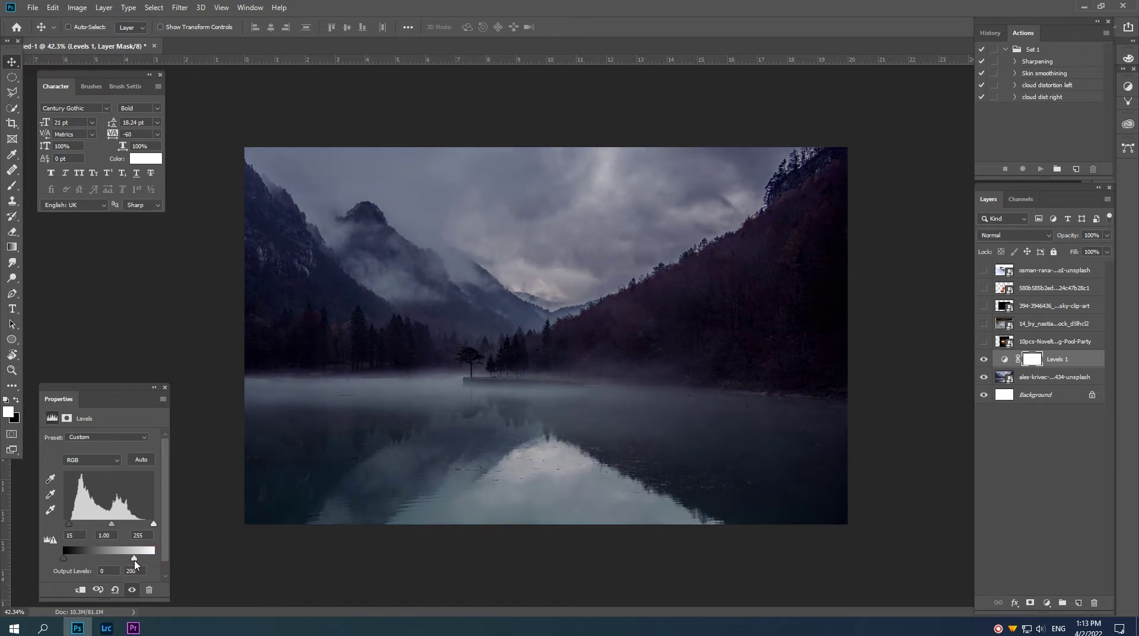
Lower the Red channel's output white to cool the tint, then select the Levels 1 layer
click(82, 460)
click(80, 496)
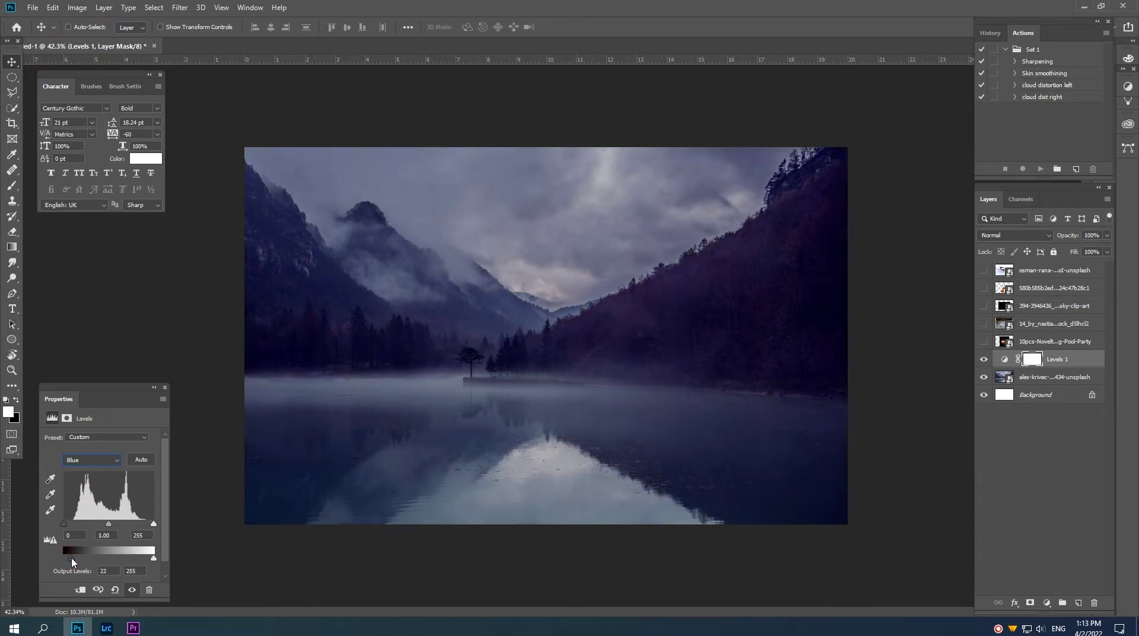
click(83, 457)
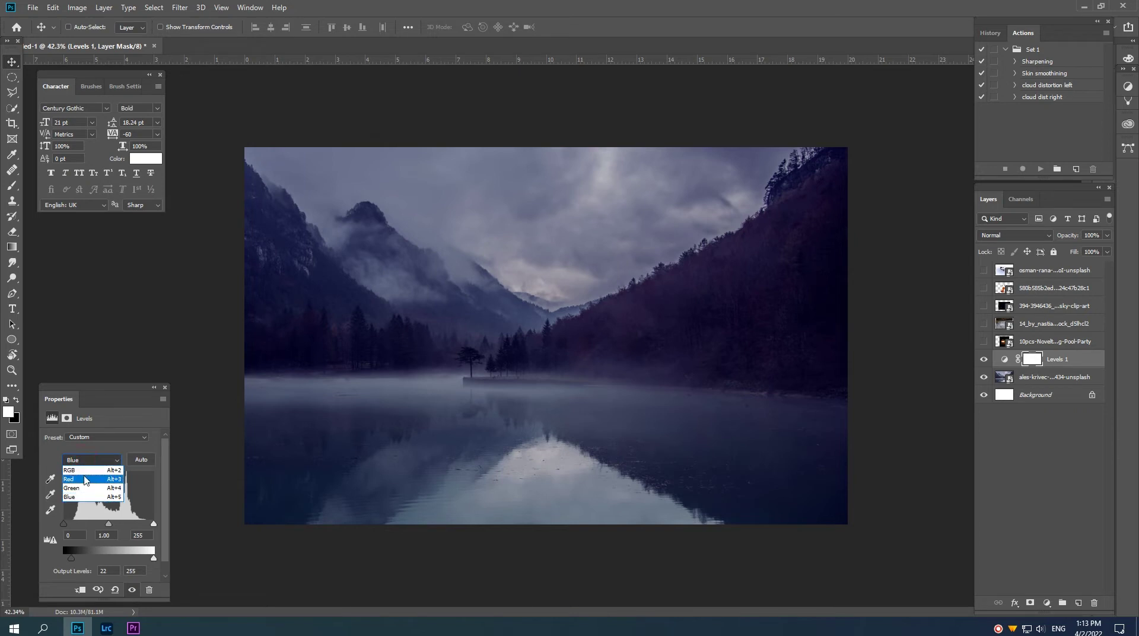
click(84, 477)
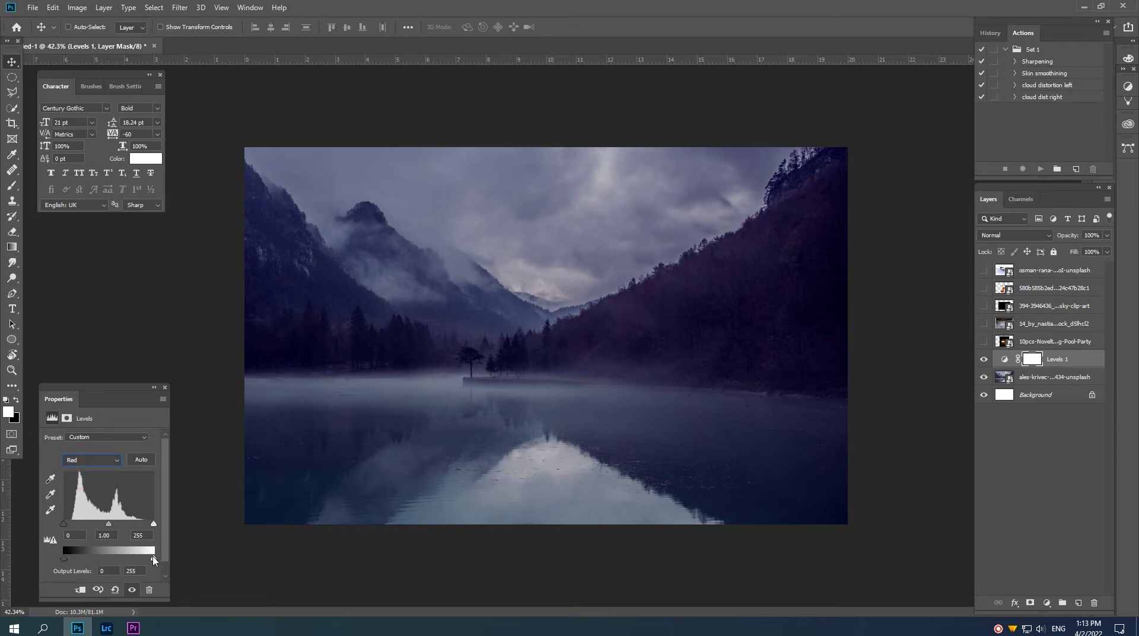
drag(153, 559, 143, 562)
click(1062, 361)
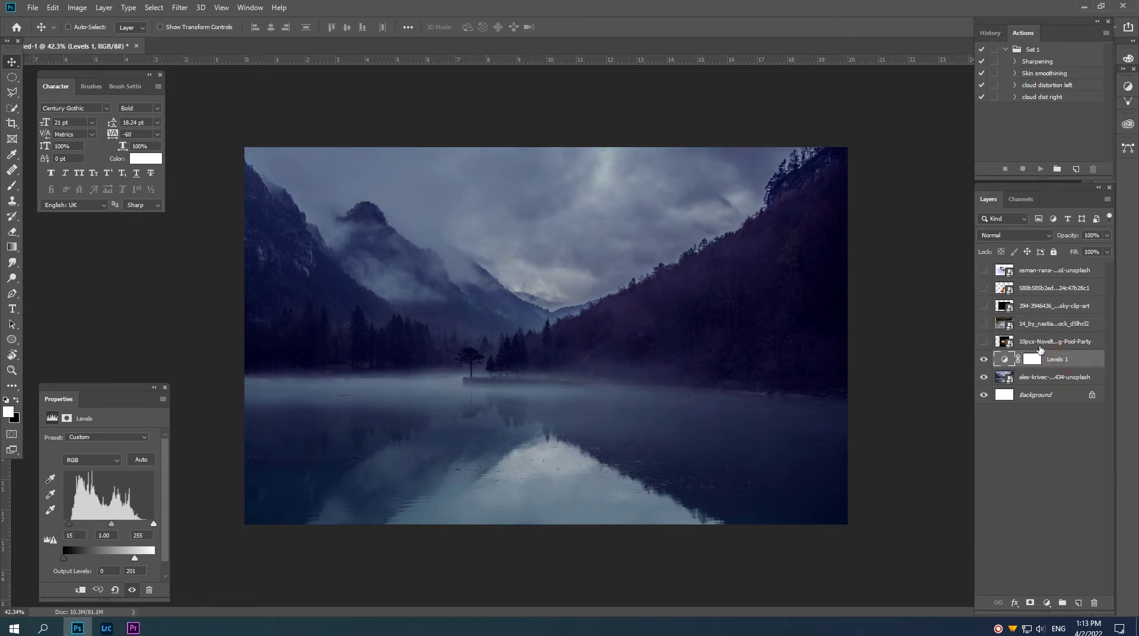
Add a new empty layer above Levels 1 and name it fog
click(1077, 603)
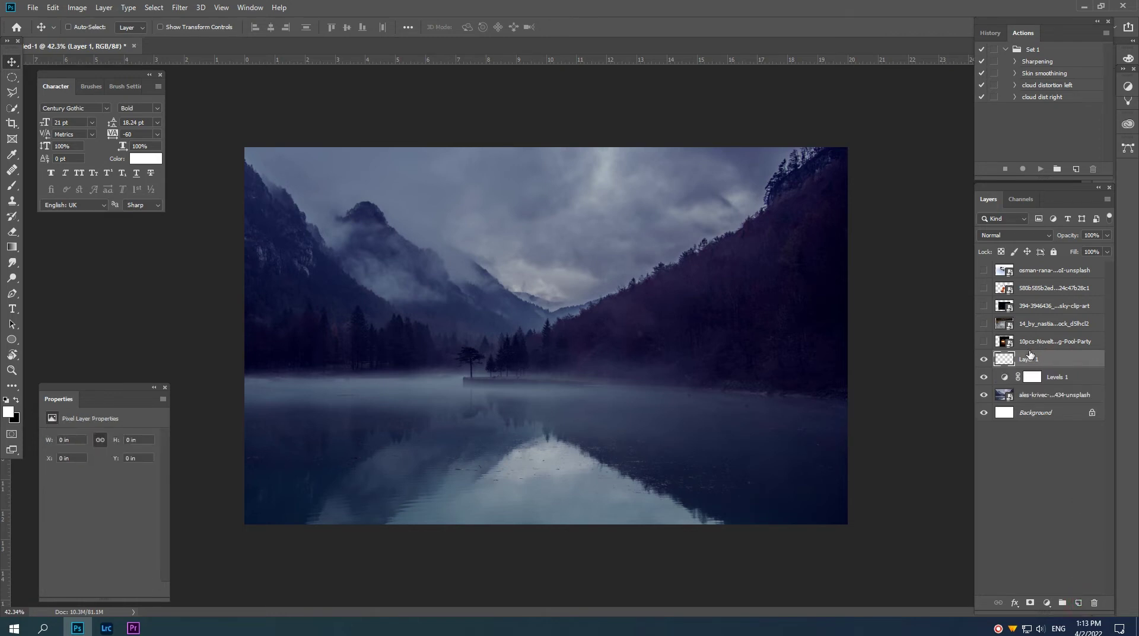
double_click(1025, 361)
text(g)
key(Return)
Set up a soft, flattened elliptical brush at 29% opacity, slightly smaller
key(b)
click(78, 35)
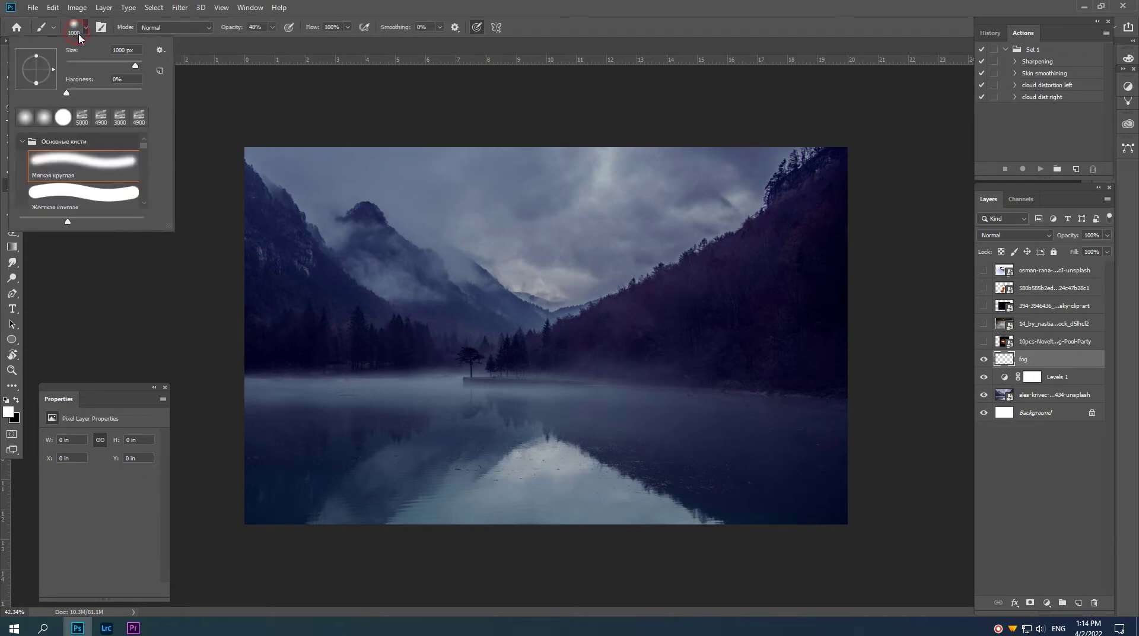
double_click(61, 160)
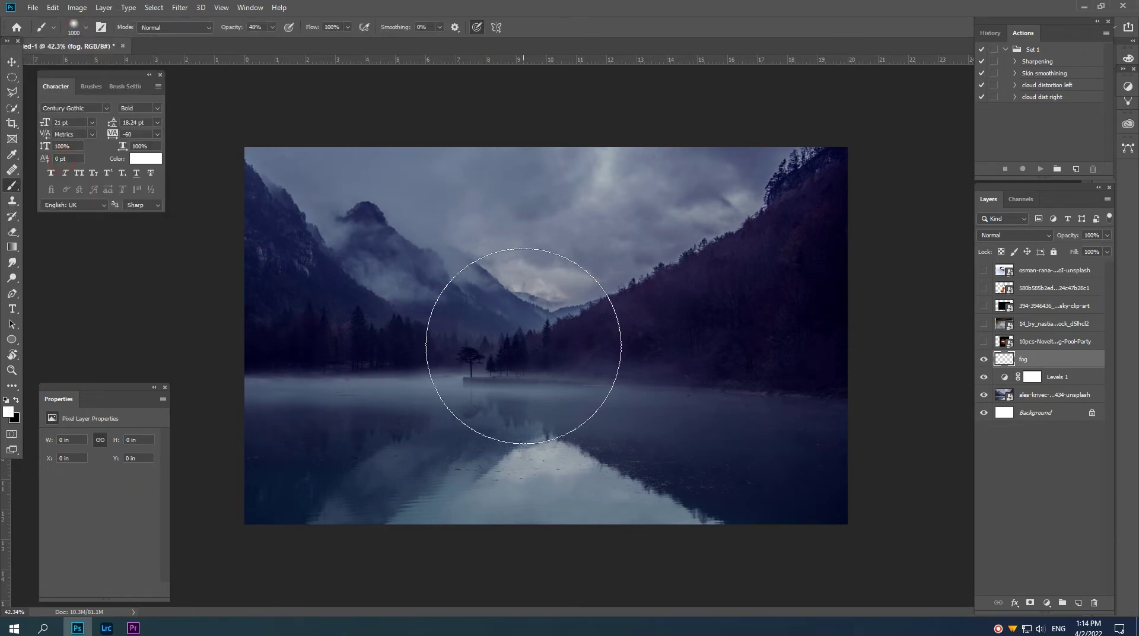
right_click(530, 347)
drag(556, 366, 558, 378)
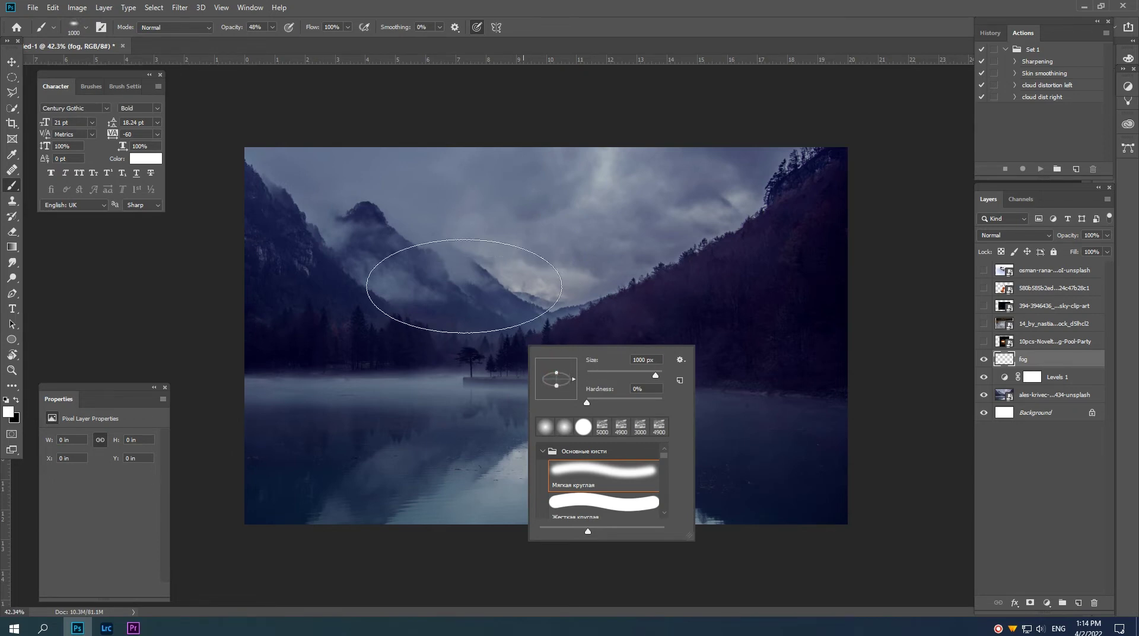
drag(235, 31, 224, 31)
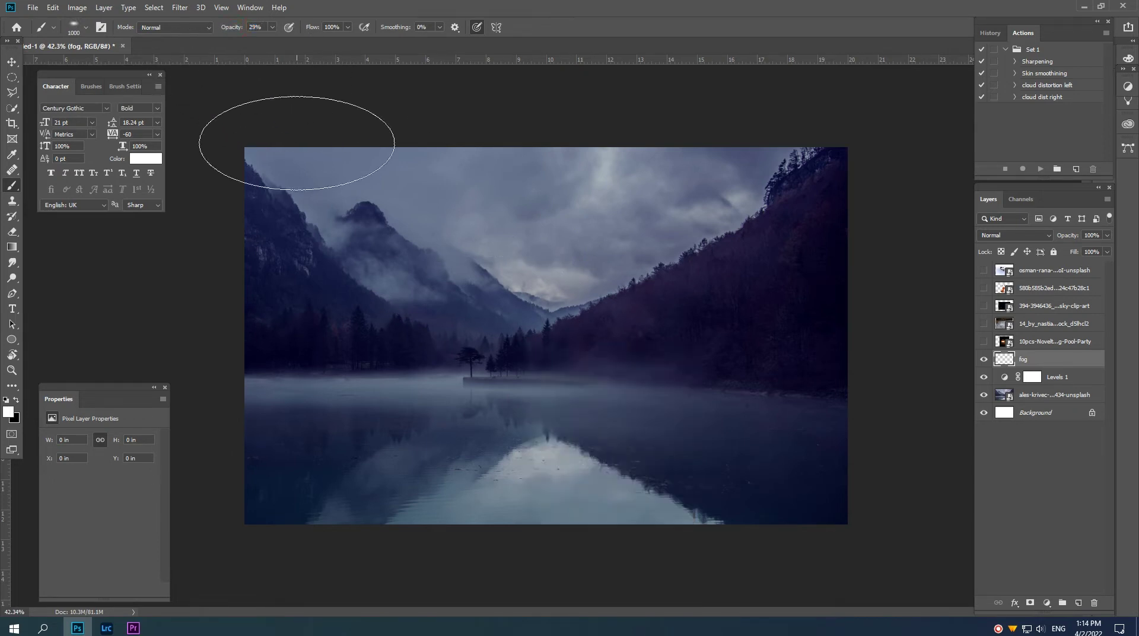
key(bracketleft)
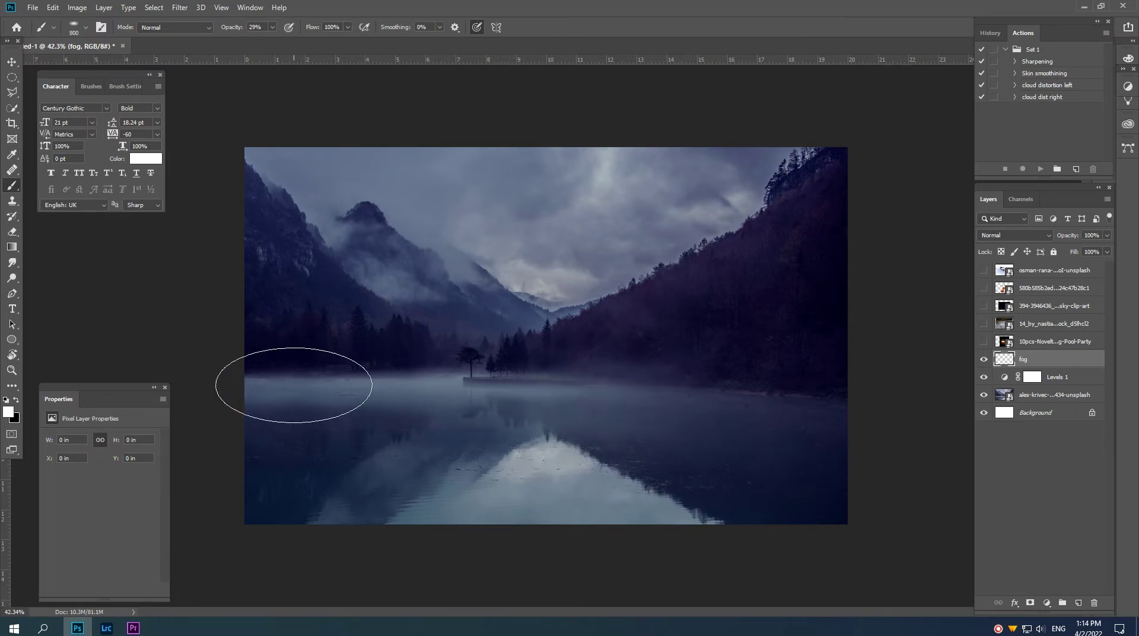
Paint white fog along the lake's horizon from the left shore to the right side
click(295, 382)
click(405, 380)
click(445, 377)
click(475, 376)
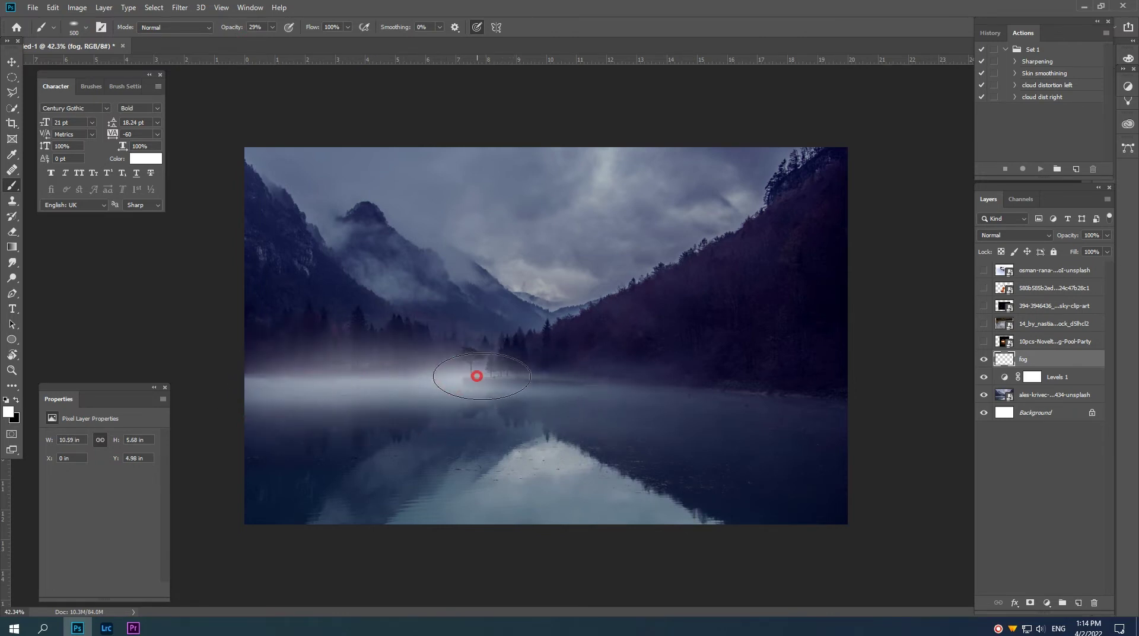
click(522, 373)
key(bracketright)
key(bracketright)
key(bracketright)
key(bracketright)
key(bracketright)
click(641, 382)
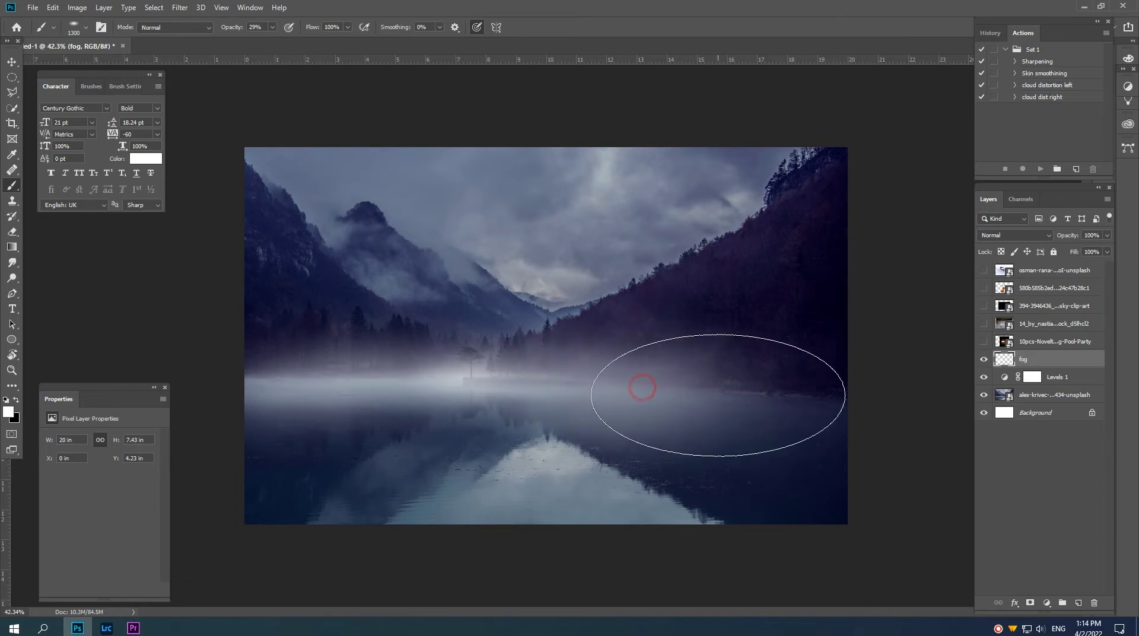
click(730, 392)
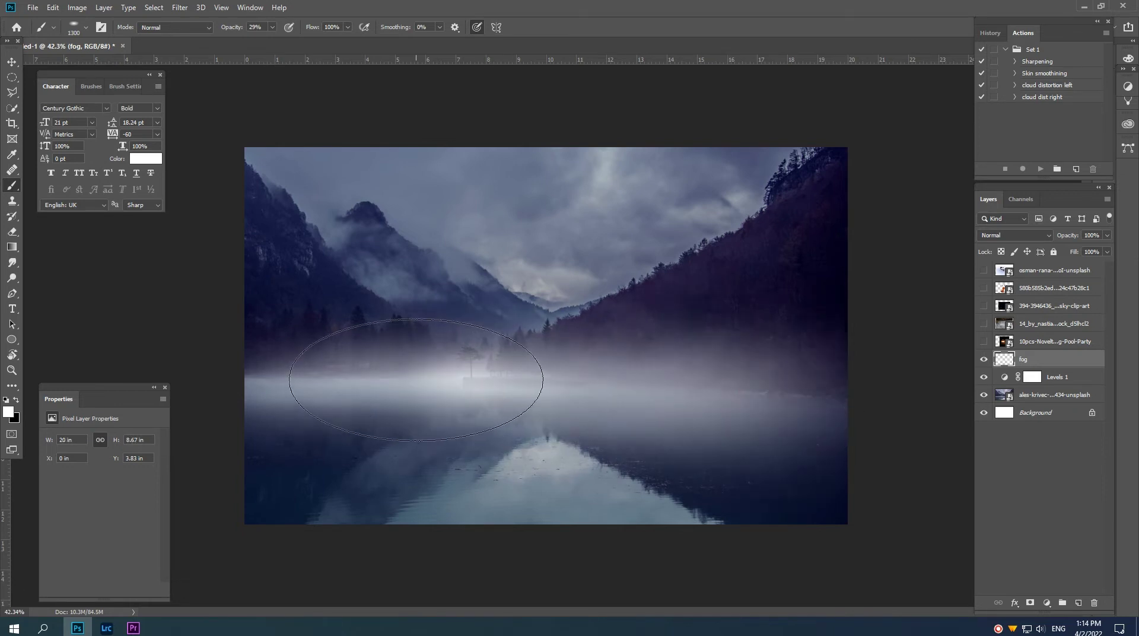
click(401, 387)
key(bracketleft)
key(bracketleft)
key(bracketleft)
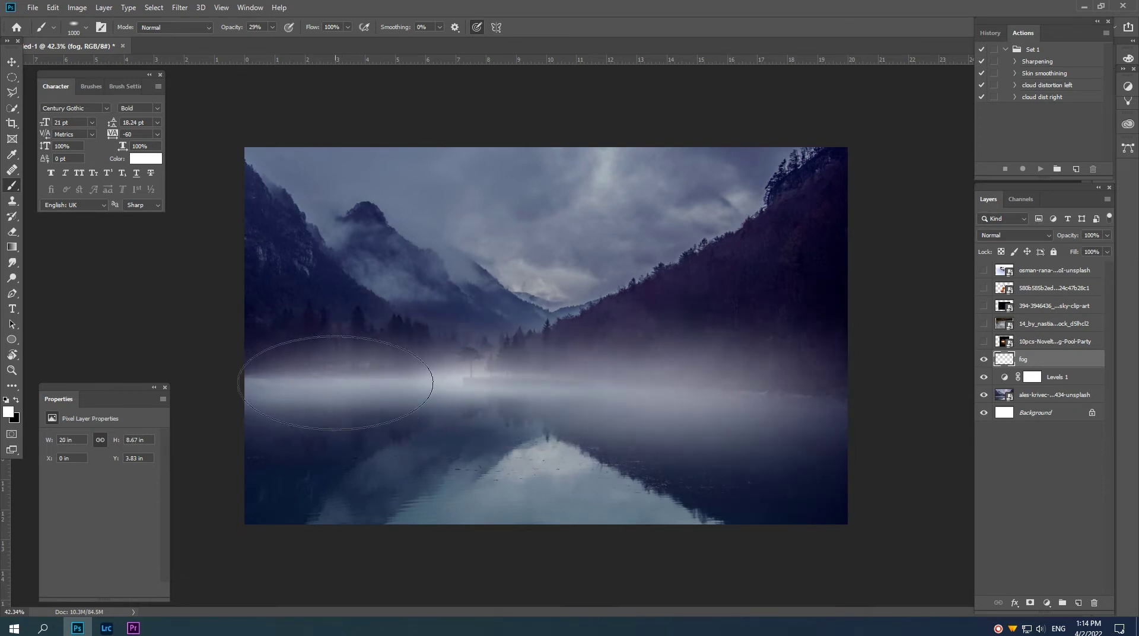
click(331, 383)
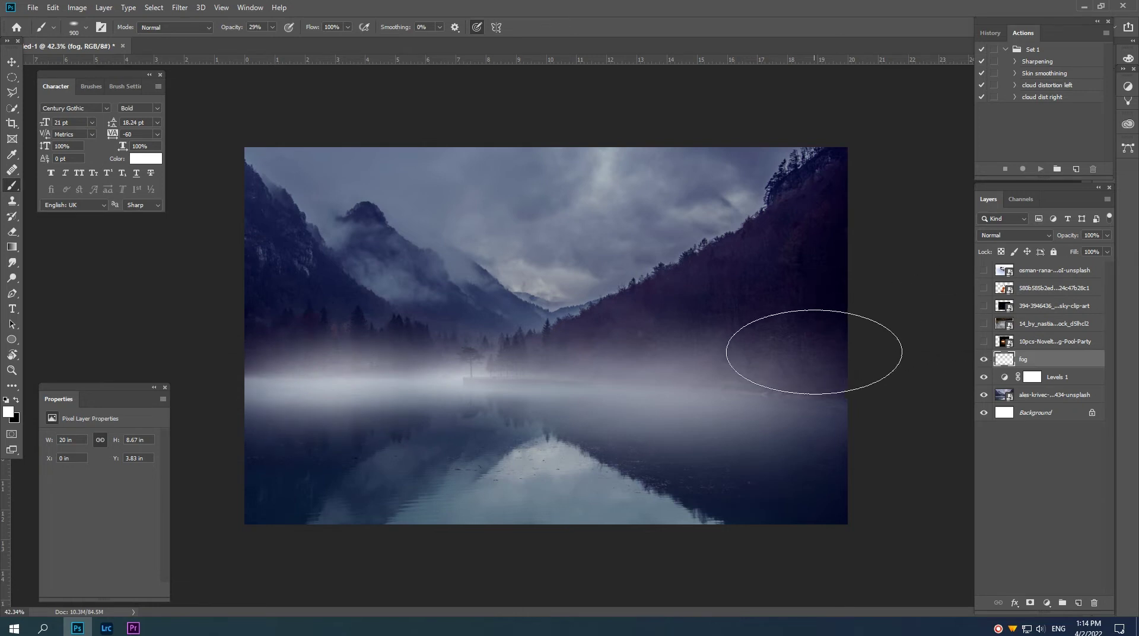
Set the fog layer opacity to 70% and dab extra fog on the lake's right side
key(v)
drag(1068, 236, 1050, 238)
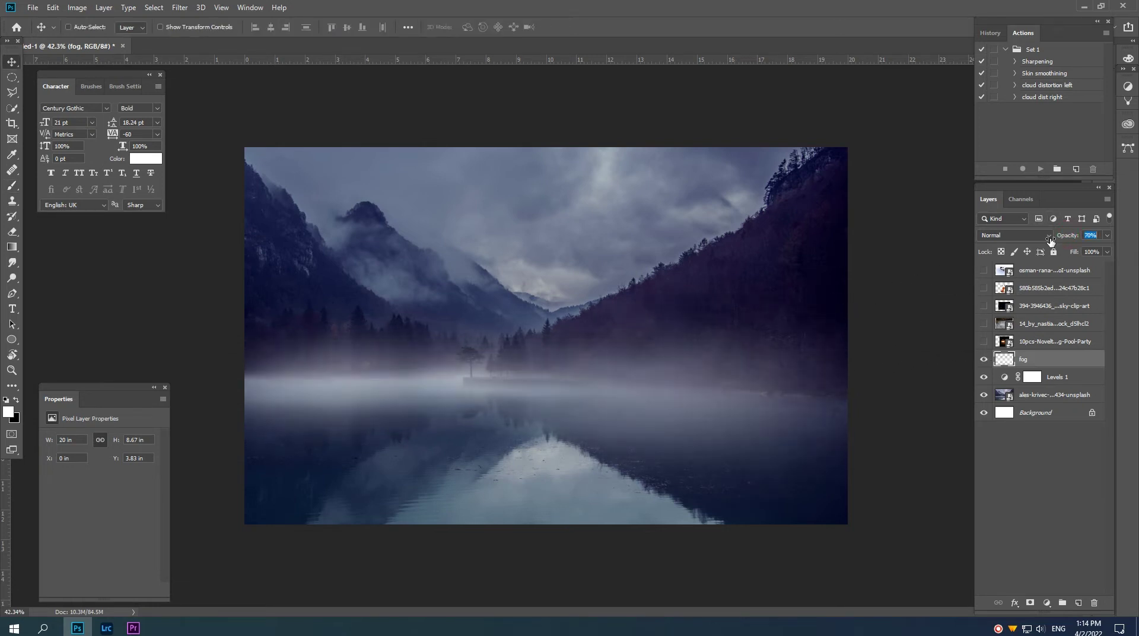
key(b)
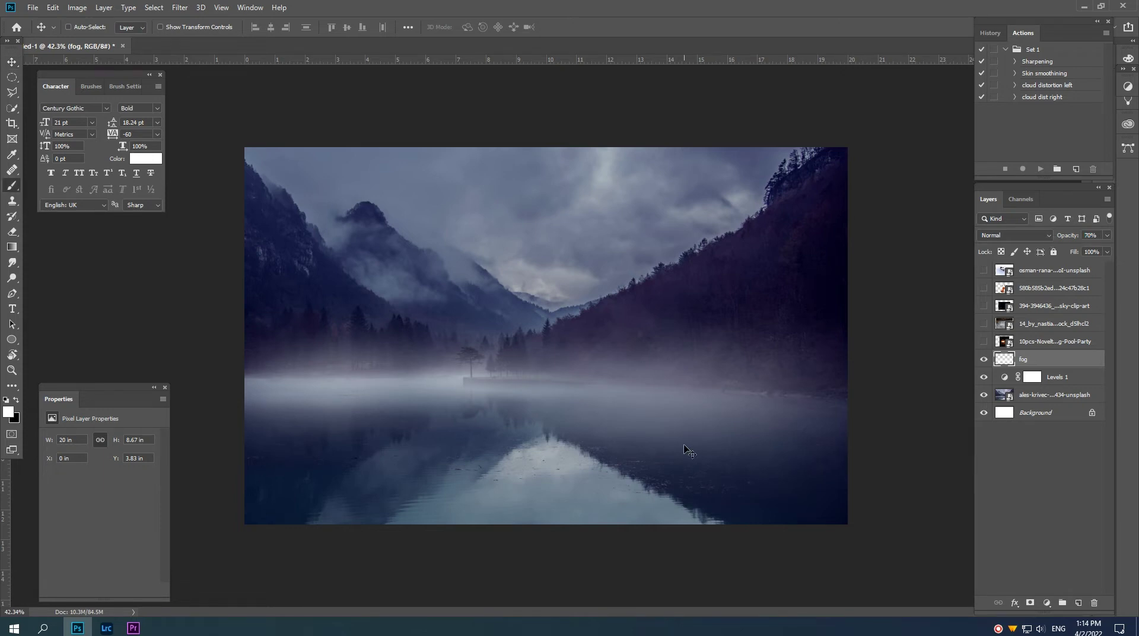
drag(795, 393, 821, 394)
click(723, 394)
key(bracketright)
key(bracketright)
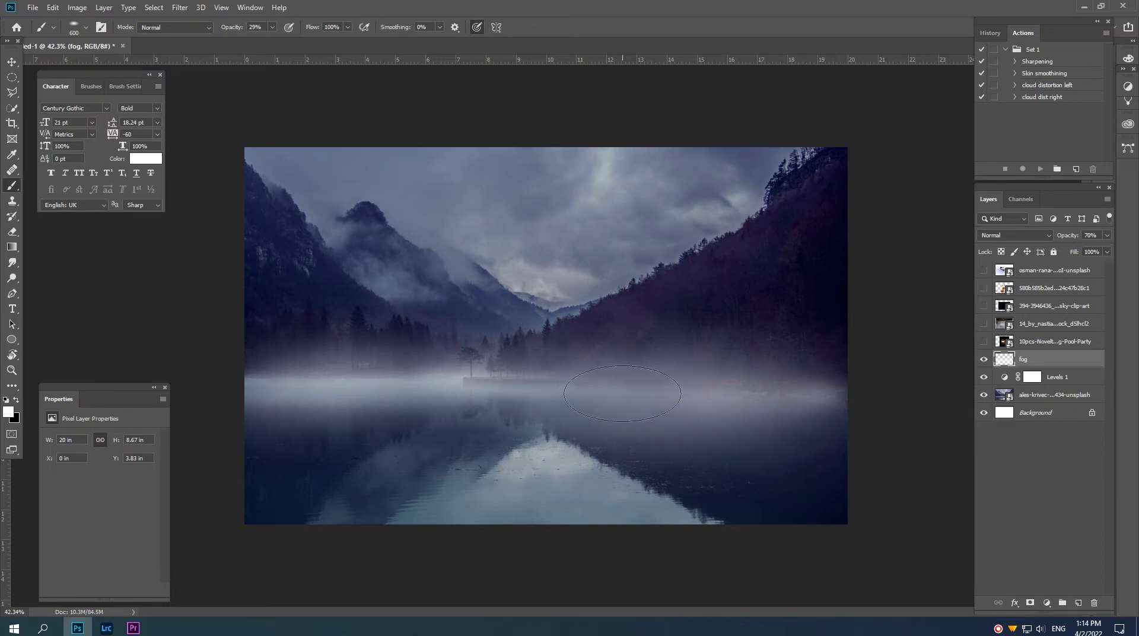
click(722, 395)
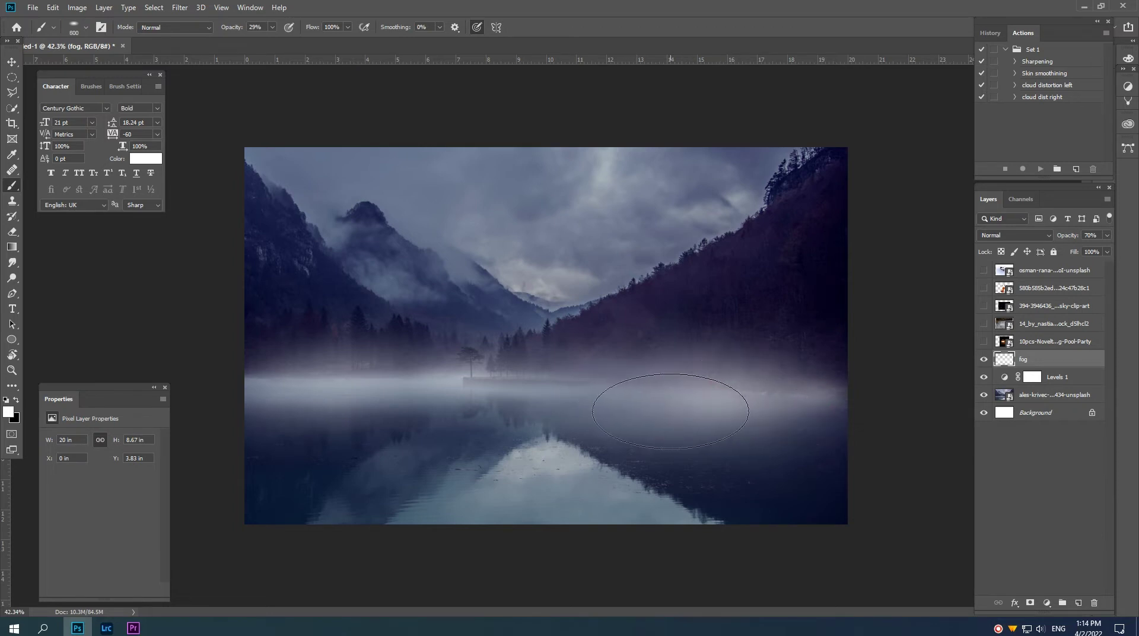
key(v)
scroll(643, 399, down, 1)
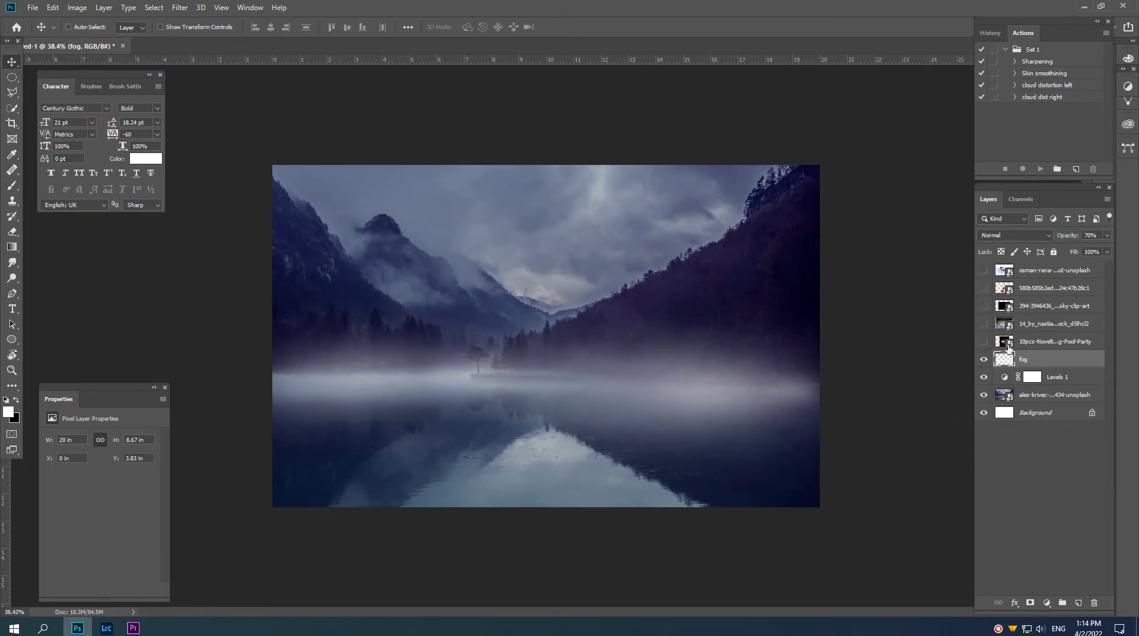
Show the rowboat photo layer and move it directly above the fog layer
click(1026, 271)
click(984, 270)
drag(1021, 270, 1030, 355)
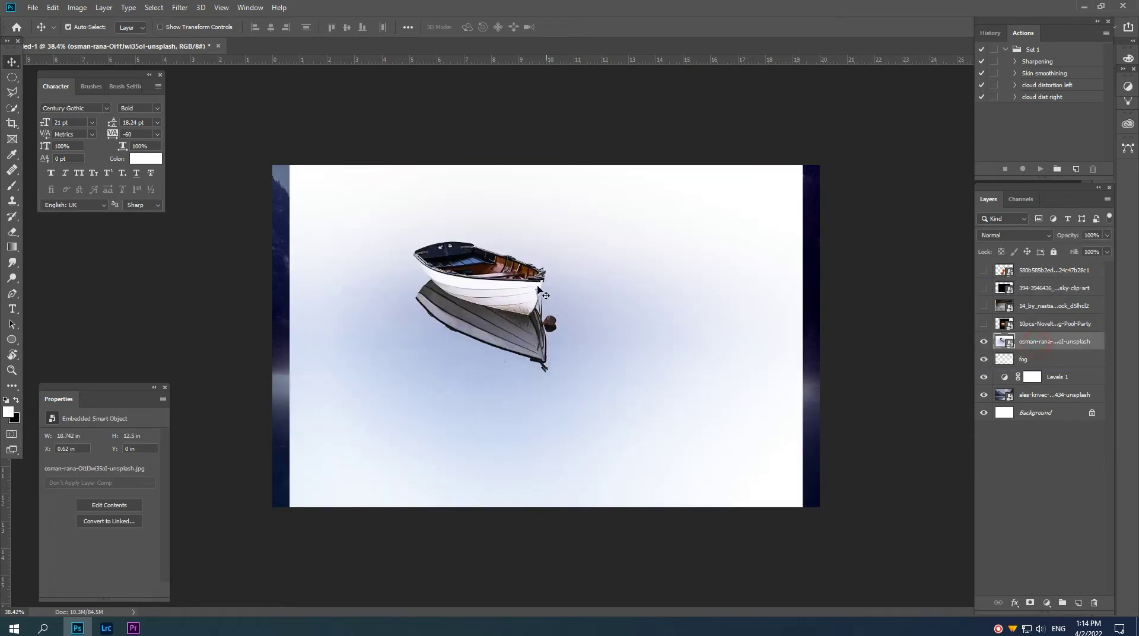
mouse_move(457, 257)
mouse_down()
mouse_move(481, 276)
mouse_move(378, 313)
mouse_move(264, 385)
mouse_up()
Start a pen path at the bow tip and trace anchors along the boat's rim
key(p)
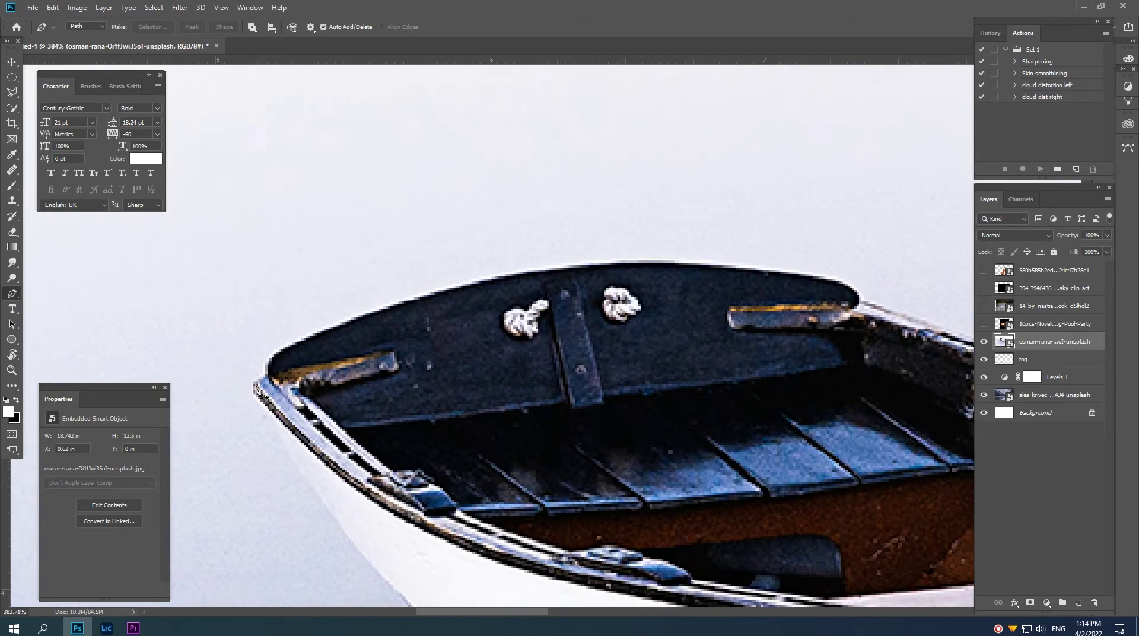
click(255, 385)
drag(285, 350, 308, 340)
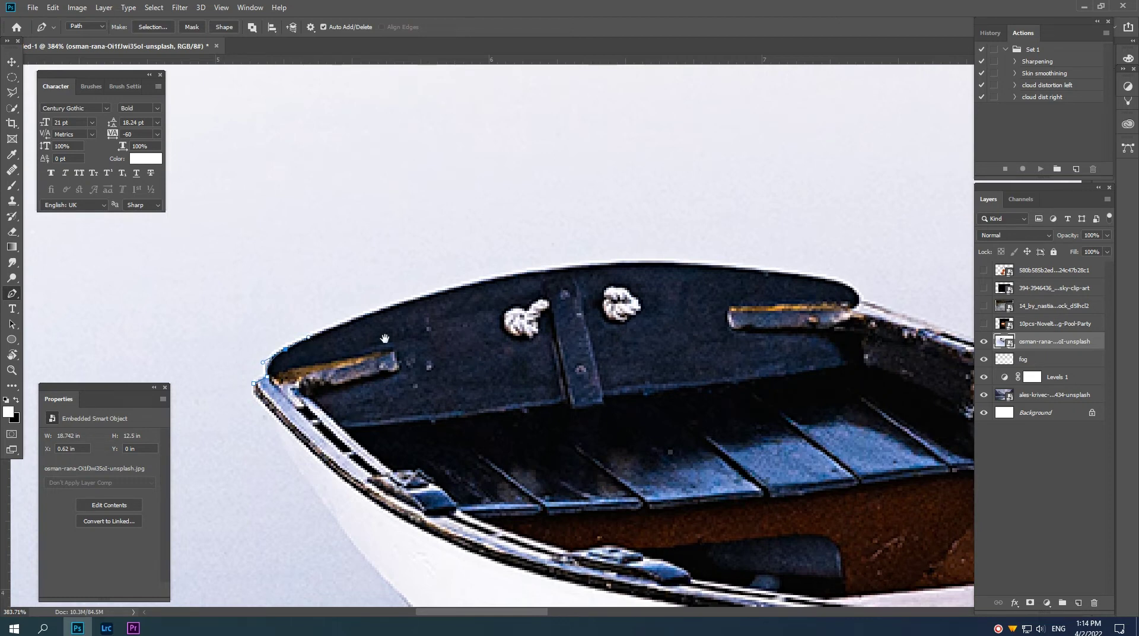
drag(384, 338, 355, 354)
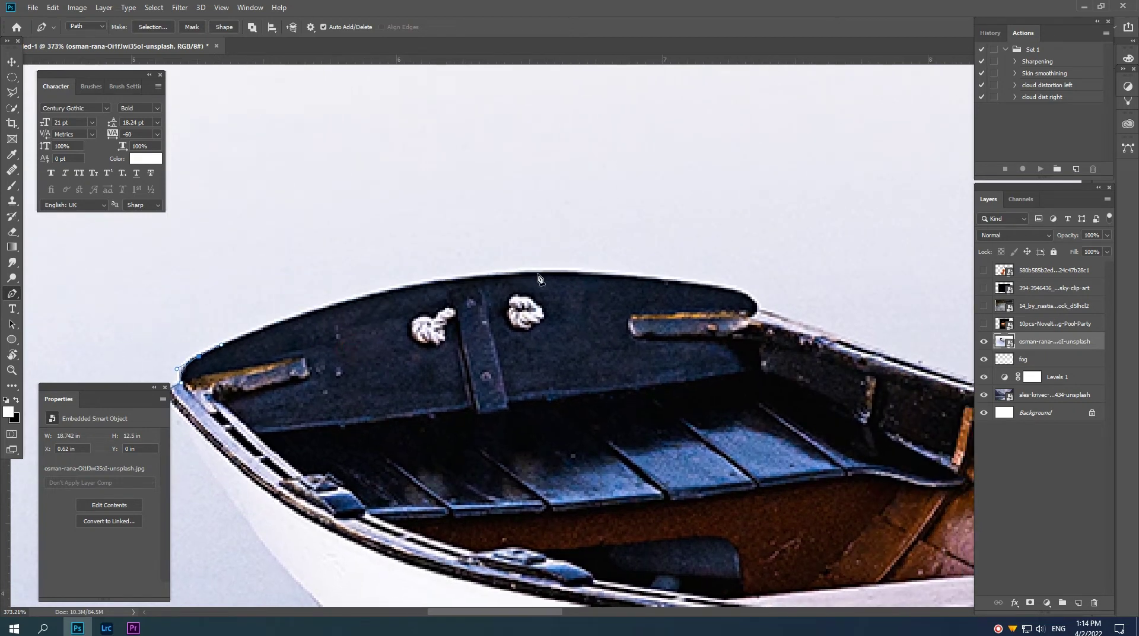
drag(499, 274, 647, 270)
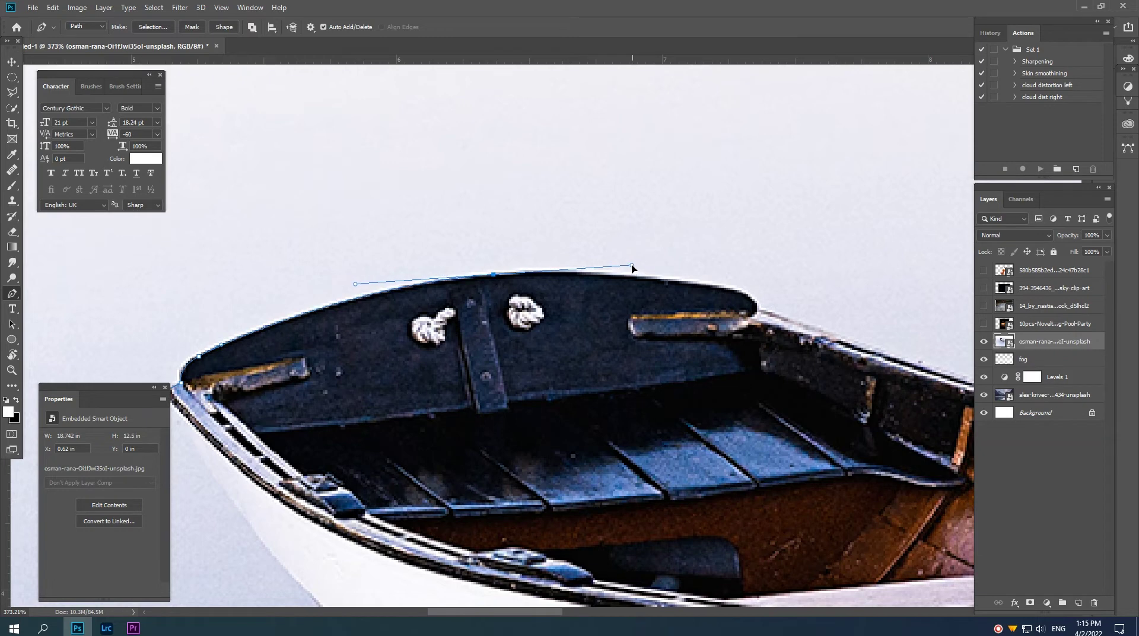
drag(647, 270, 631, 265)
alt+click(495, 275)
Continue the path past the rim's end and along the gunwale
drag(748, 296, 828, 322)
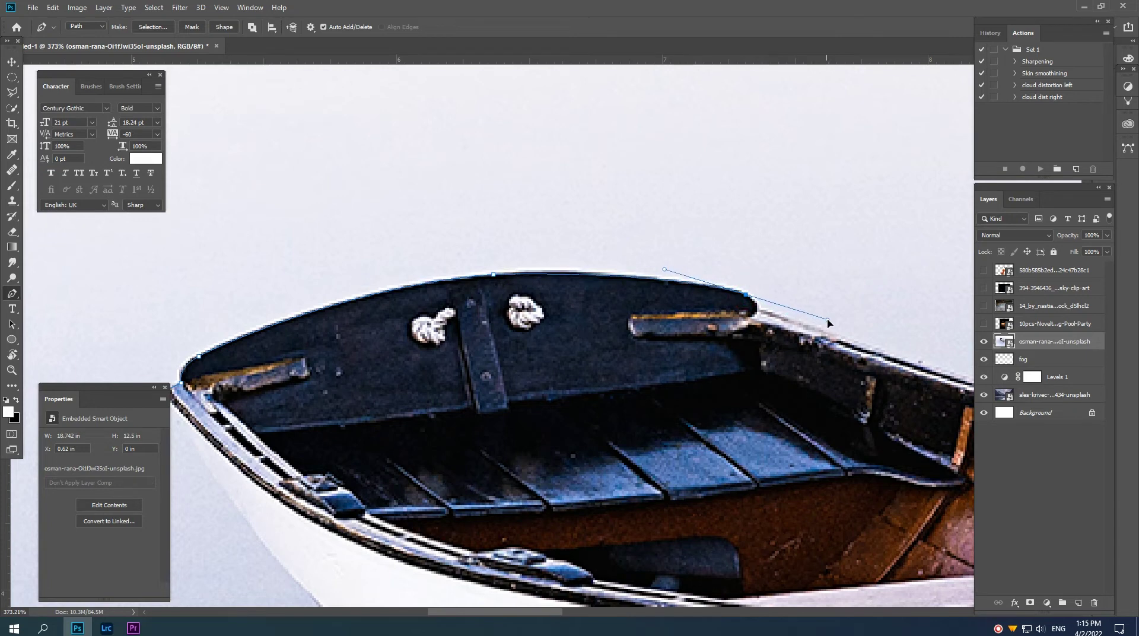
drag(830, 323, 746, 310)
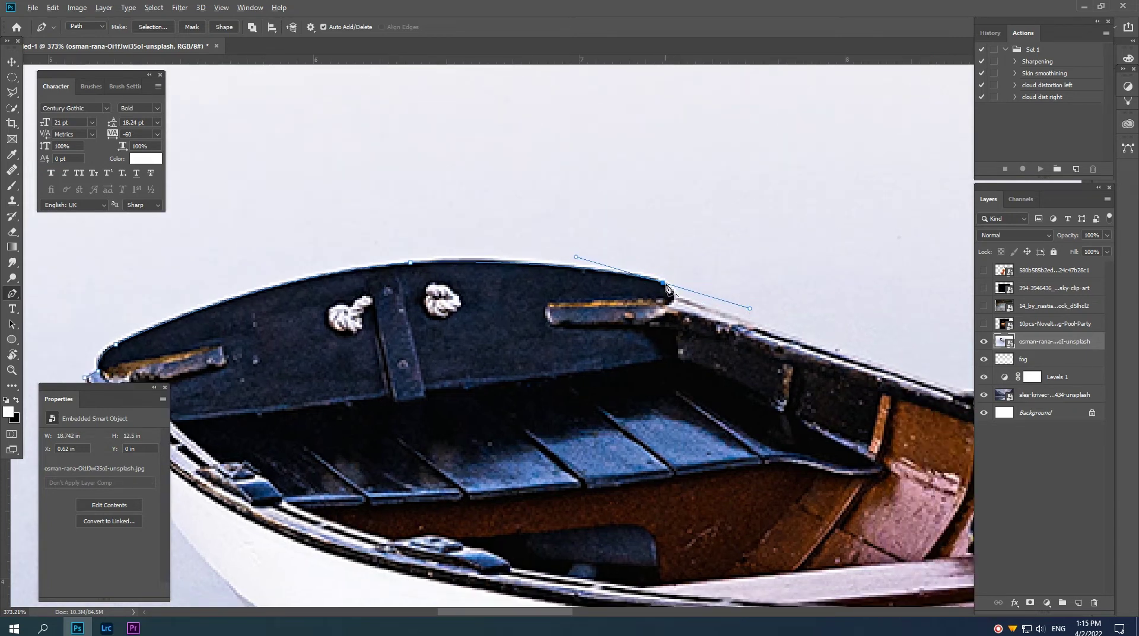
alt+click(665, 283)
click(673, 296)
drag(754, 325, 565, 298)
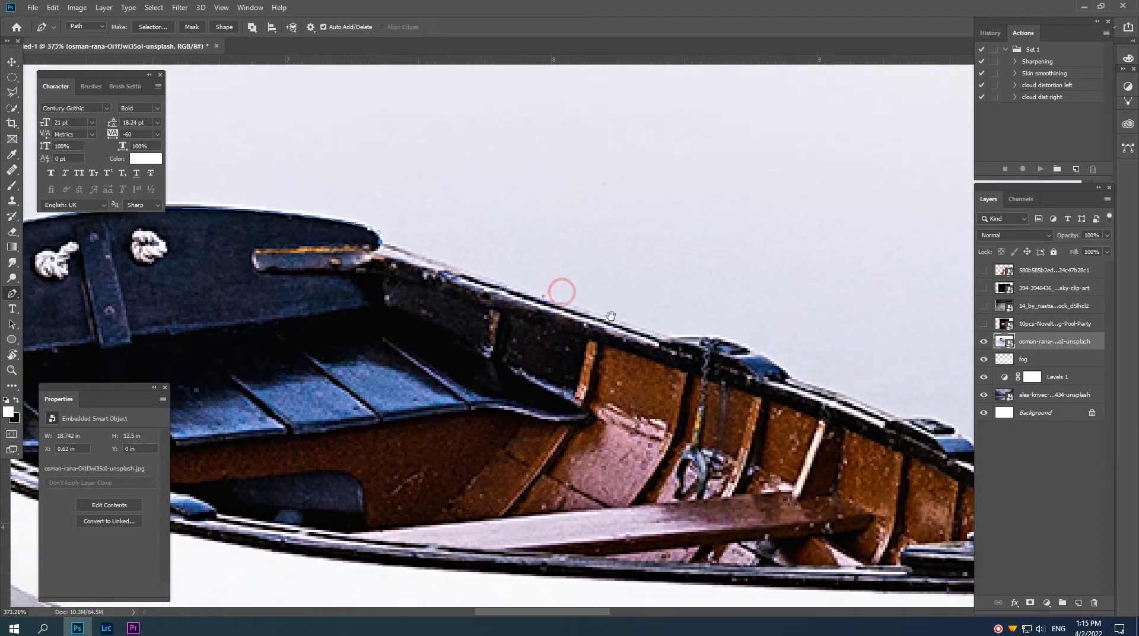
click(667, 341)
mouse_move(755, 362)
mouse_down()
mouse_move(667, 322)
mouse_move(662, 308)
mouse_move(733, 371)
mouse_move(653, 345)
mouse_up()
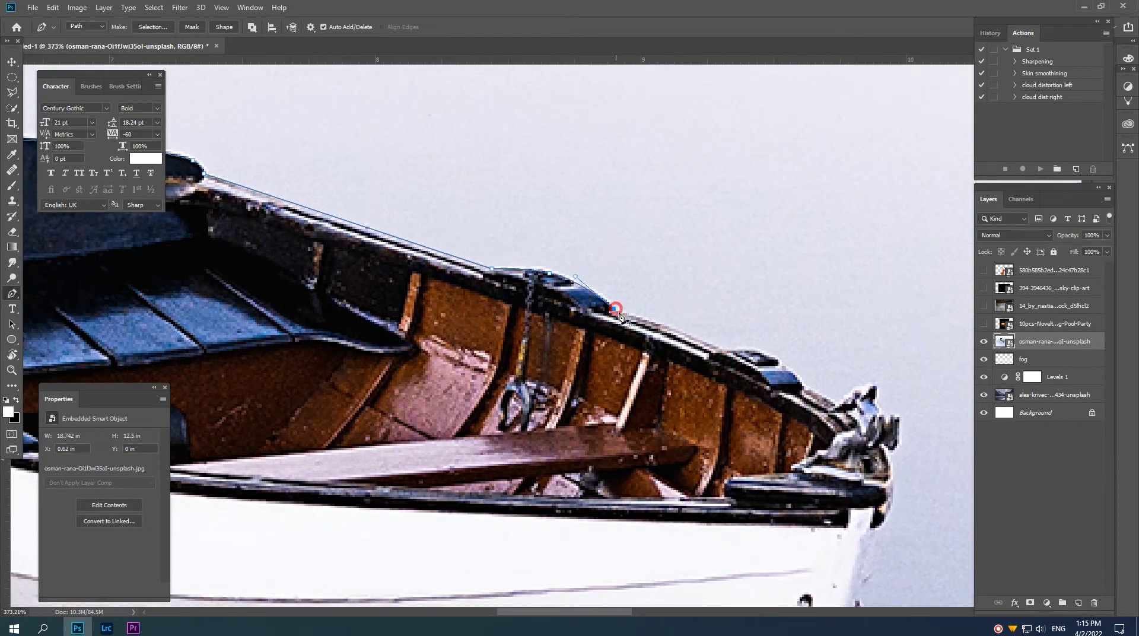
drag(726, 366, 658, 333)
click(695, 337)
Trace the path toward the prow and around the prow ornament
click(658, 330)
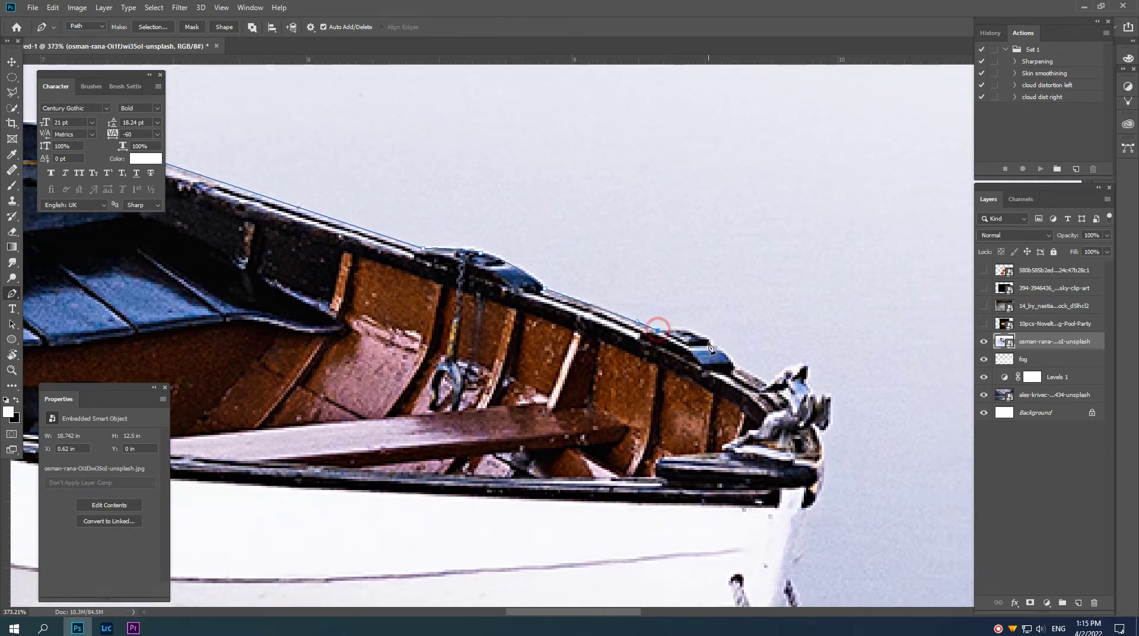
drag(694, 333, 706, 341)
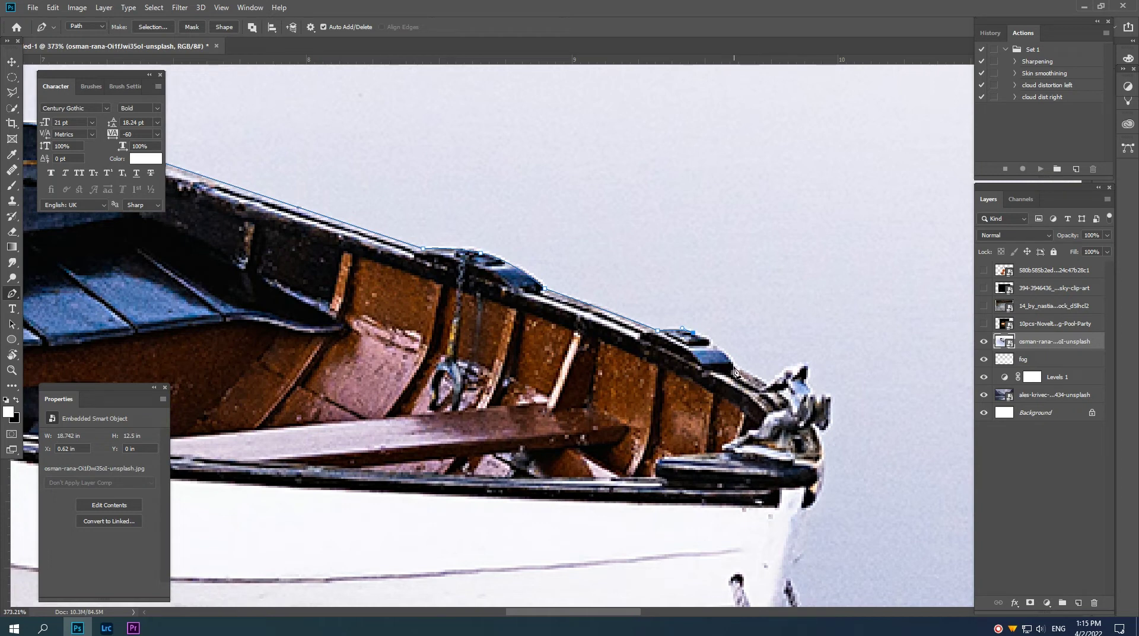
drag(734, 372, 669, 351)
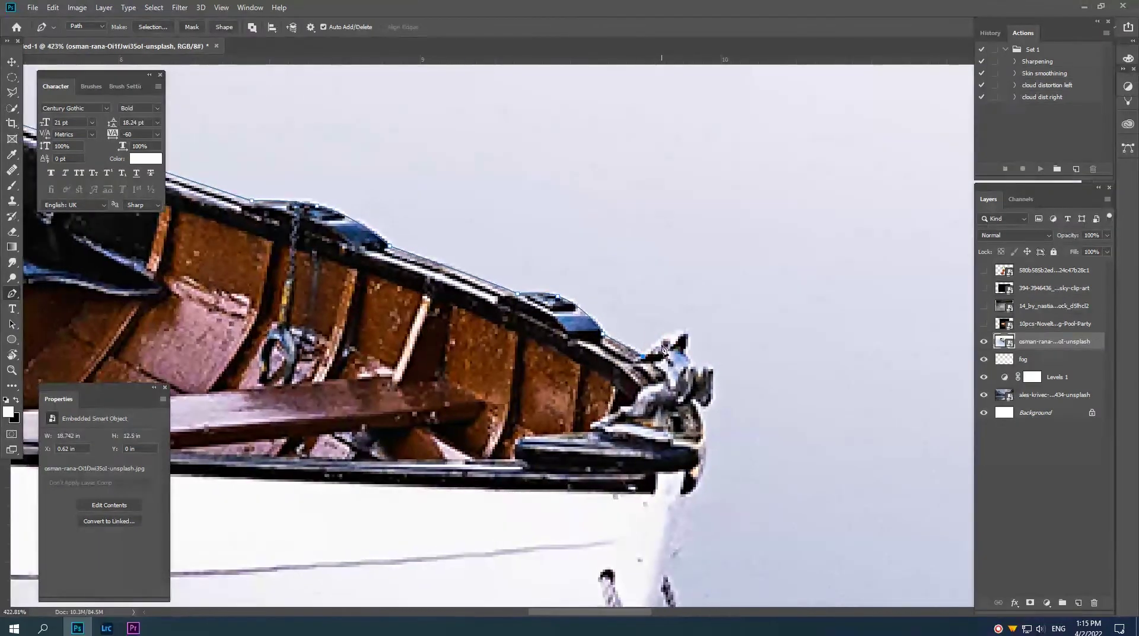
drag(666, 336, 674, 334)
click(684, 328)
scroll(686, 357, down, 1)
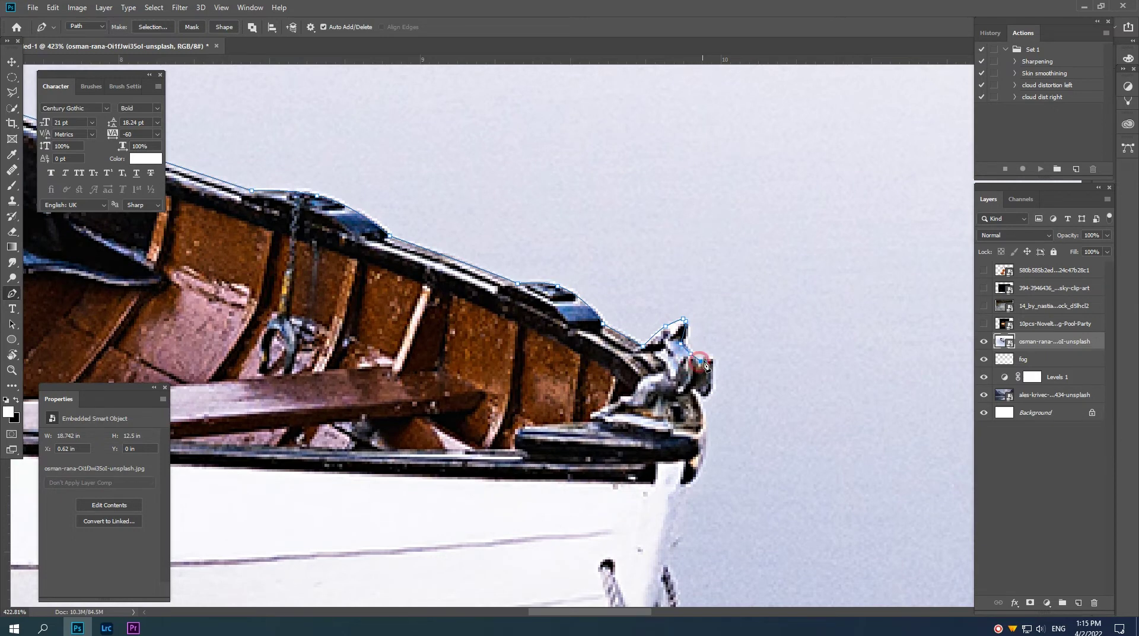
click(712, 356)
click(713, 374)
click(707, 393)
Extend the path down the bow's front edge toward the bottom of the hull
scroll(700, 401, down, 2)
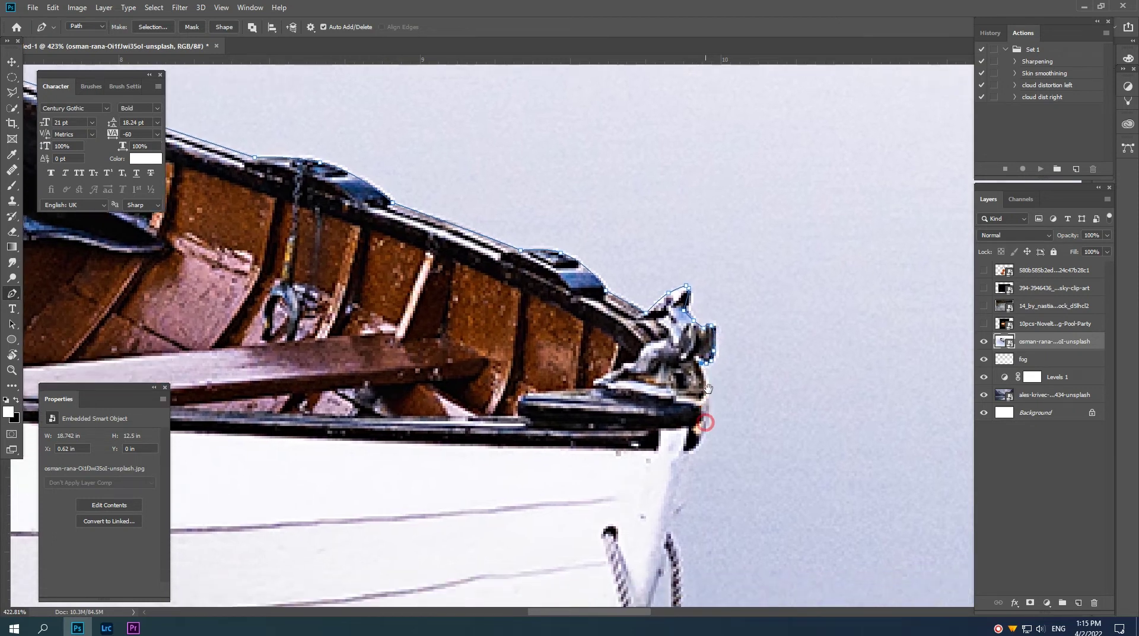
mouse_move(709, 409)
mouse_down()
mouse_move(705, 439)
mouse_move(667, 469)
mouse_move(684, 452)
mouse_up()
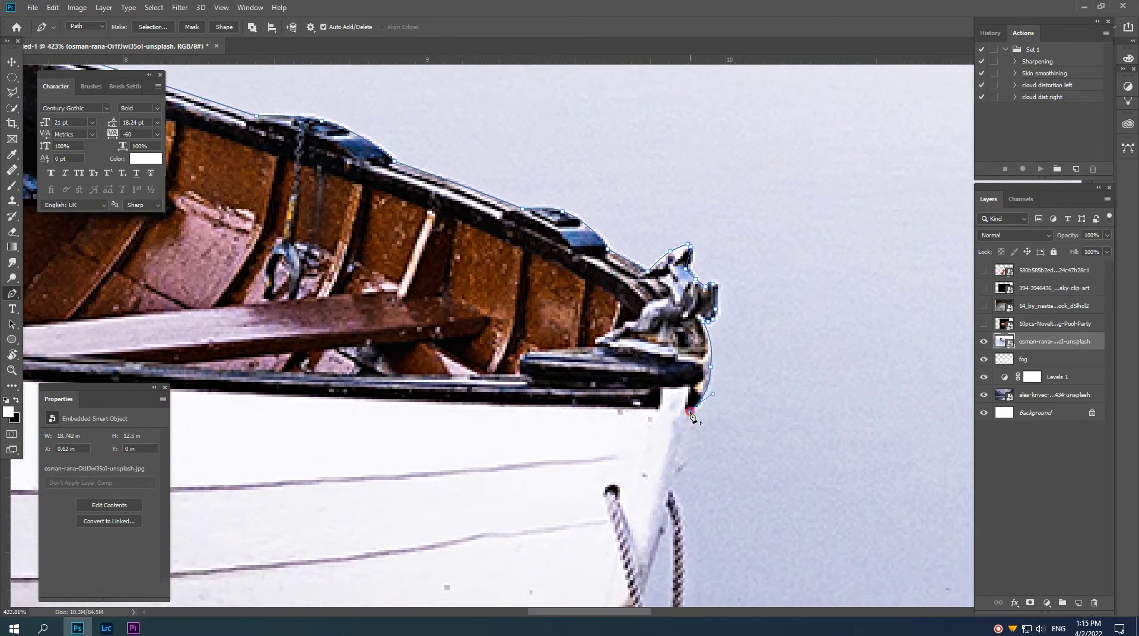
scroll(682, 448, down, 2)
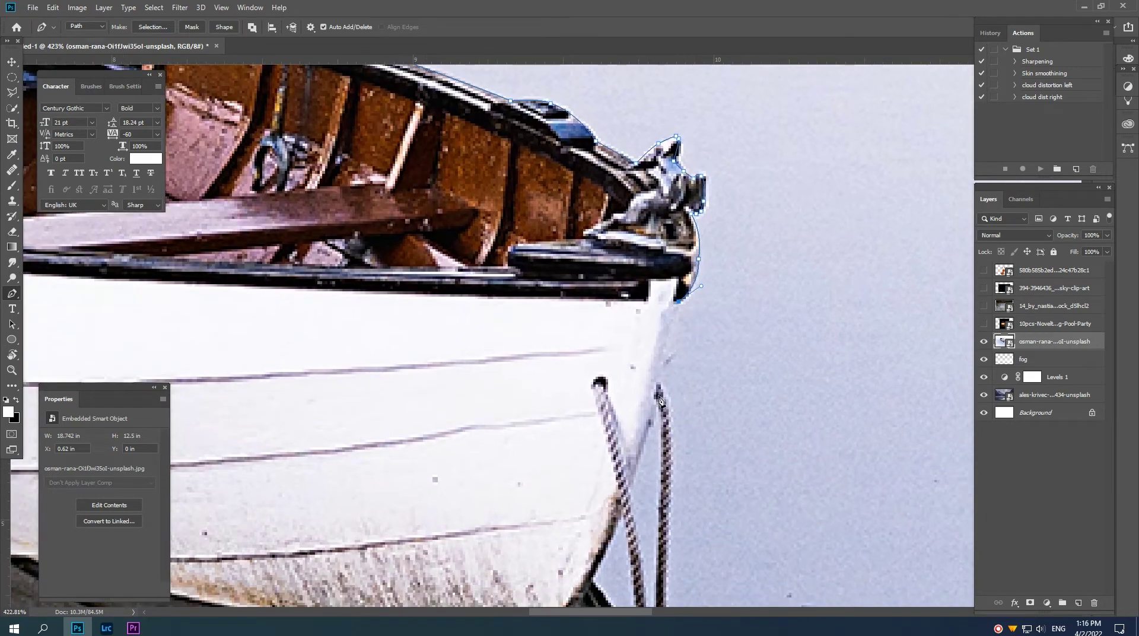
click(629, 496)
scroll(626, 490, down, 1)
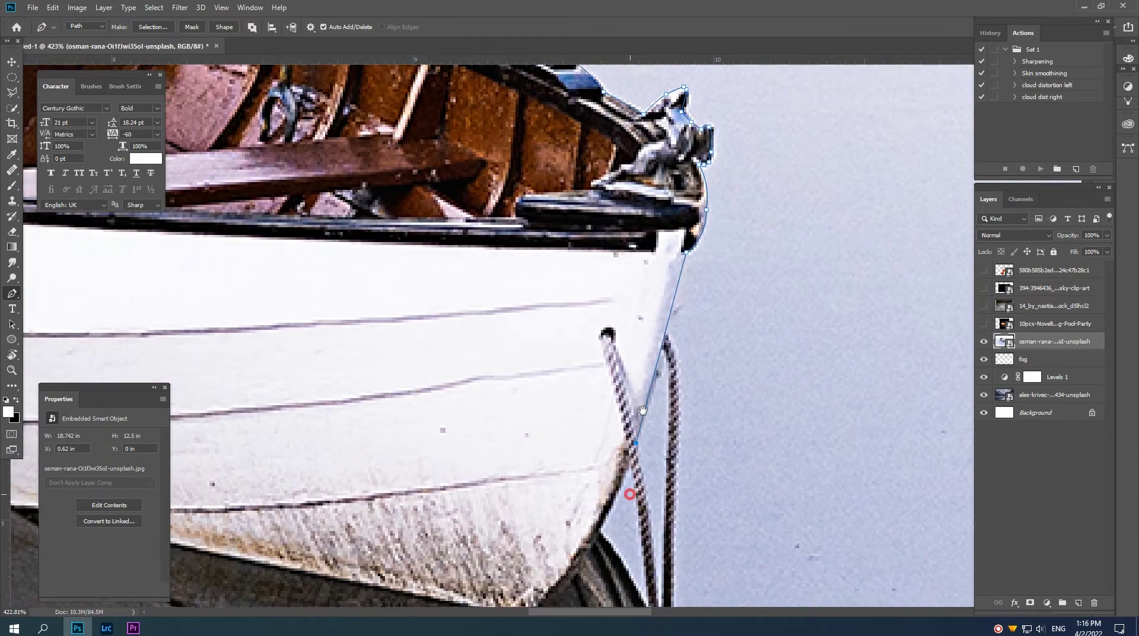
scroll(619, 480, down, 1)
click(607, 462)
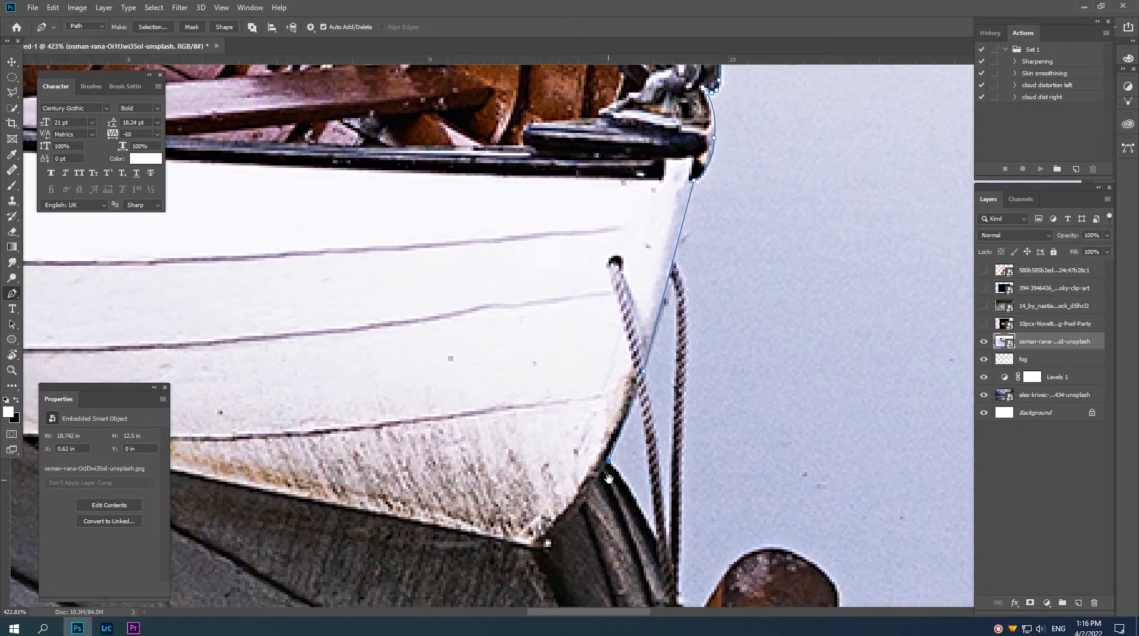
scroll(602, 454, down, 1)
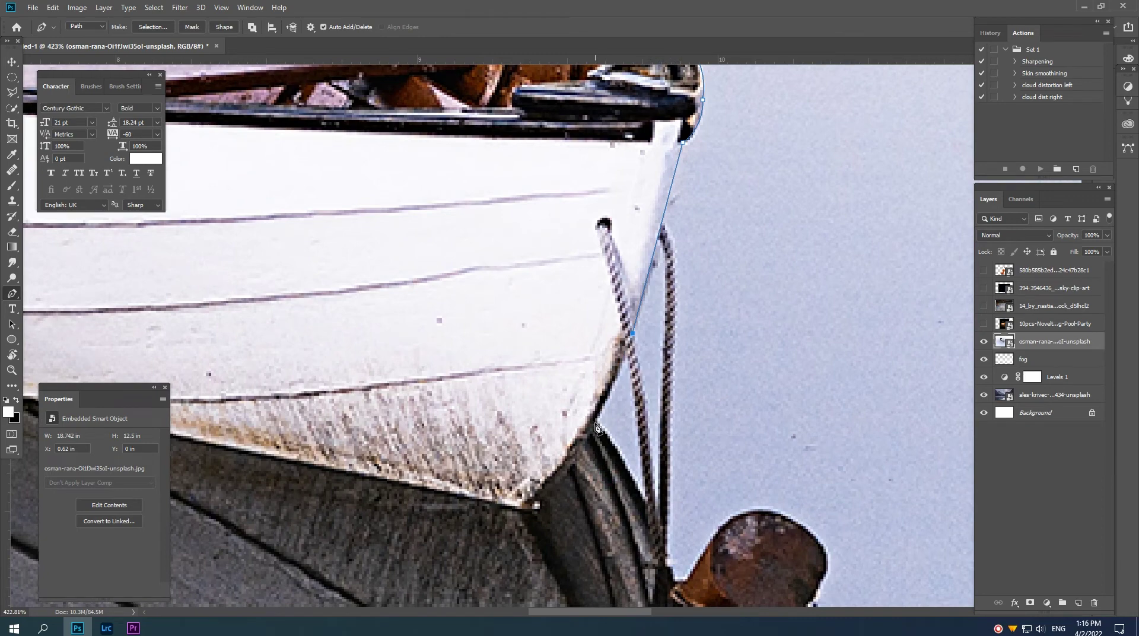
scroll(598, 426, down, 2)
Begin the pen path with curved anchors along the lower hull and reflection edge
scroll(596, 415, down, 2)
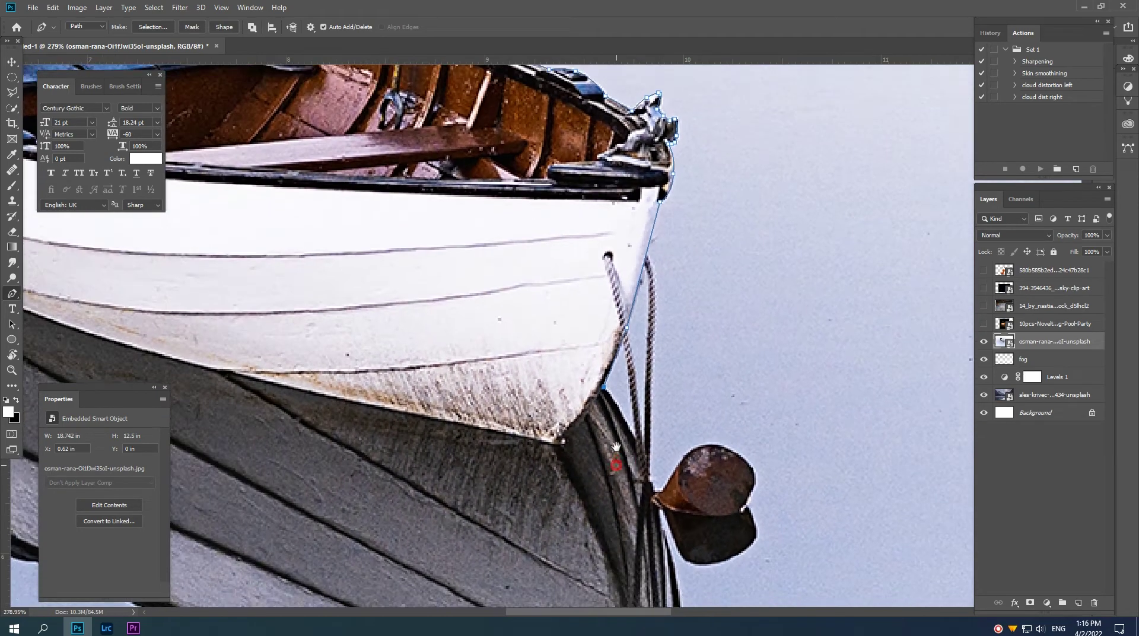
scroll(596, 412, down, 1)
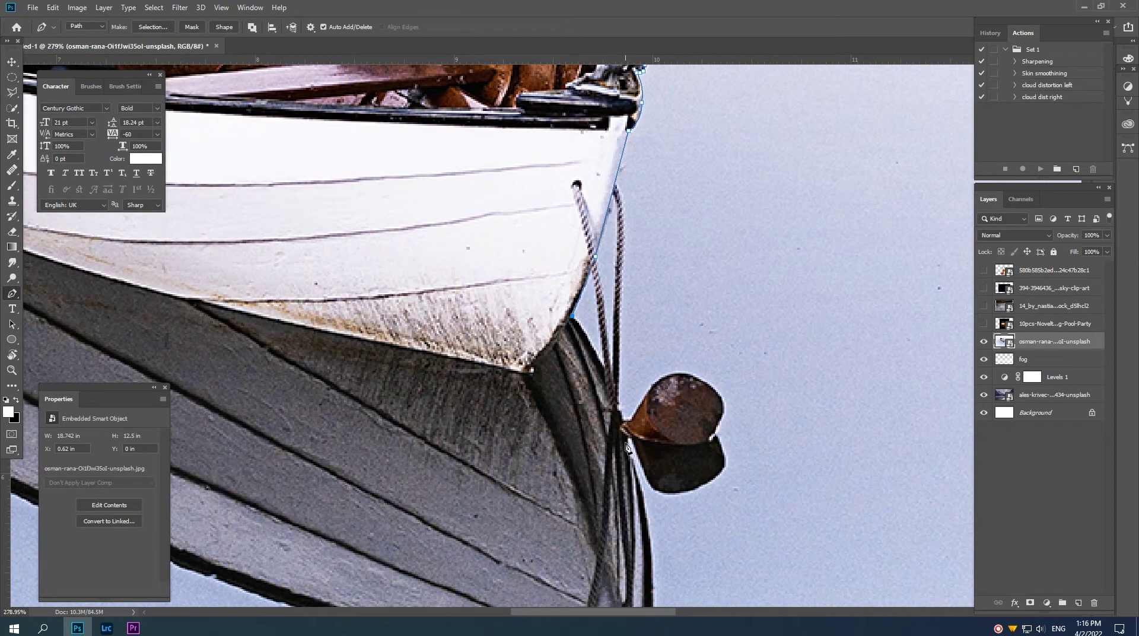
drag(629, 454, 642, 550)
drag(630, 482, 592, 388)
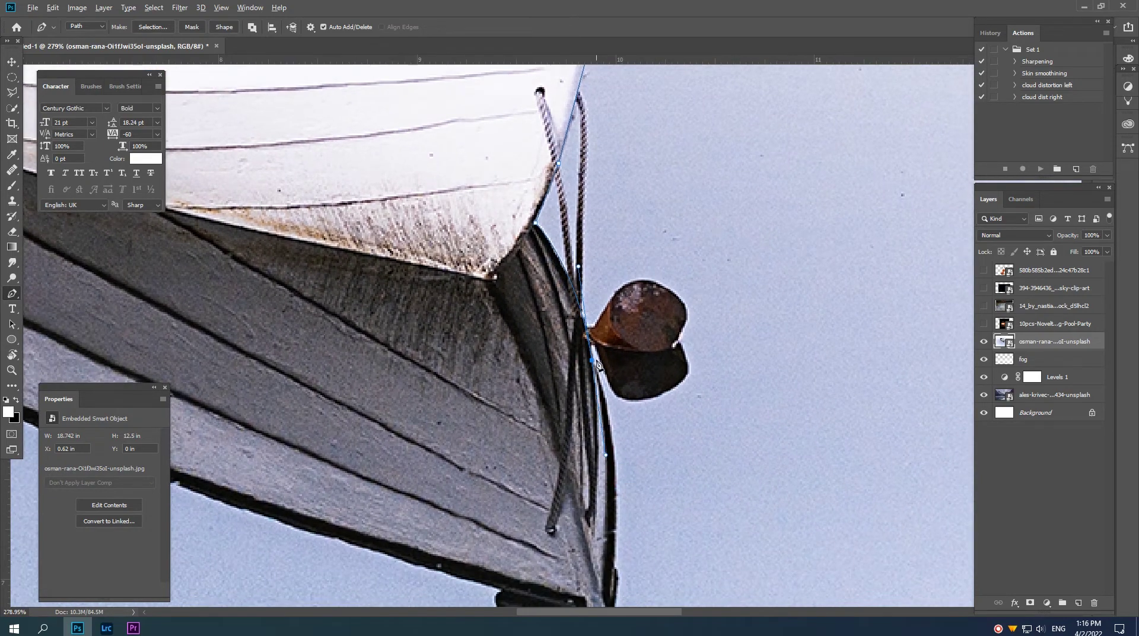
scroll(595, 363, down, 2)
scroll(602, 432, down, 2)
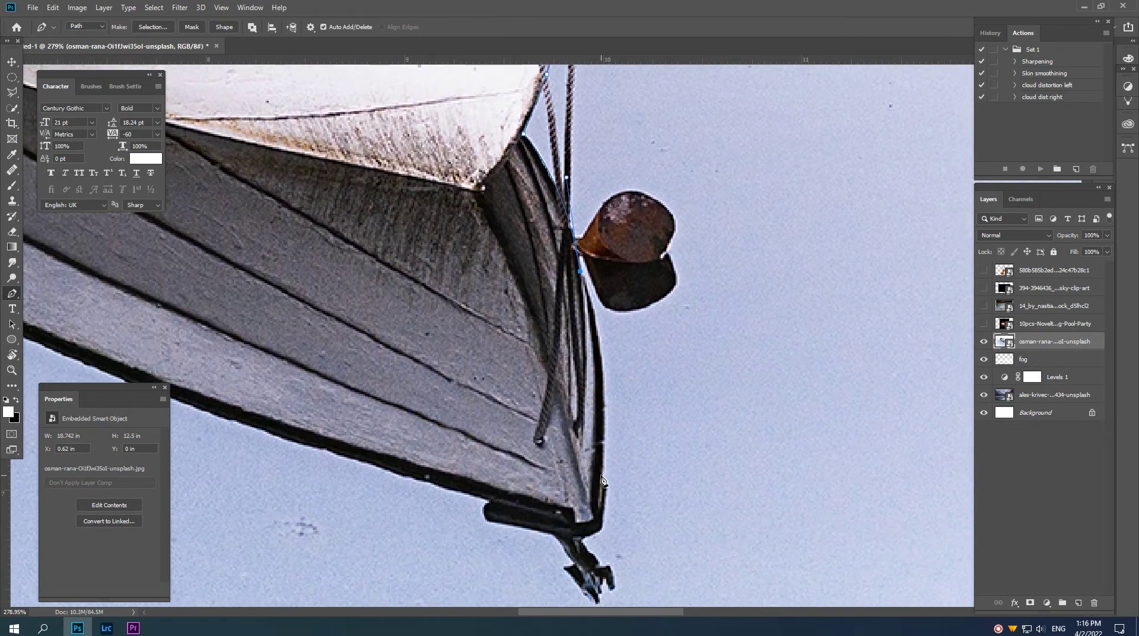
drag(602, 477, 595, 602)
Extend the path down the dark edge toward the hanging claw
scroll(606, 501, down, 2)
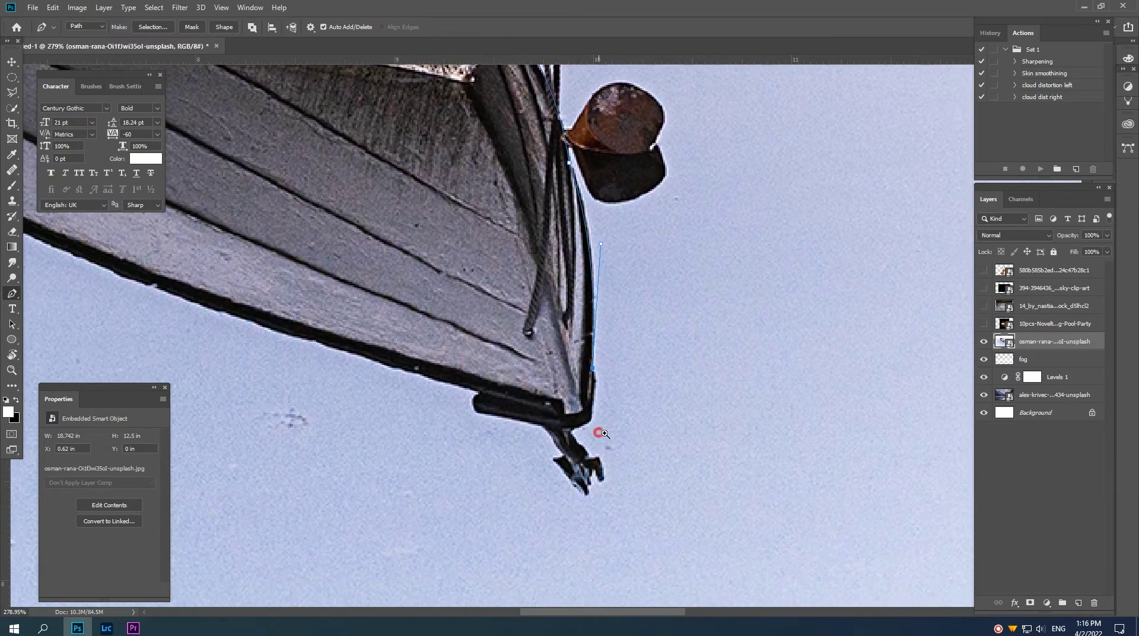
alt+scroll(605, 389, up, 2)
drag(595, 378, 593, 396)
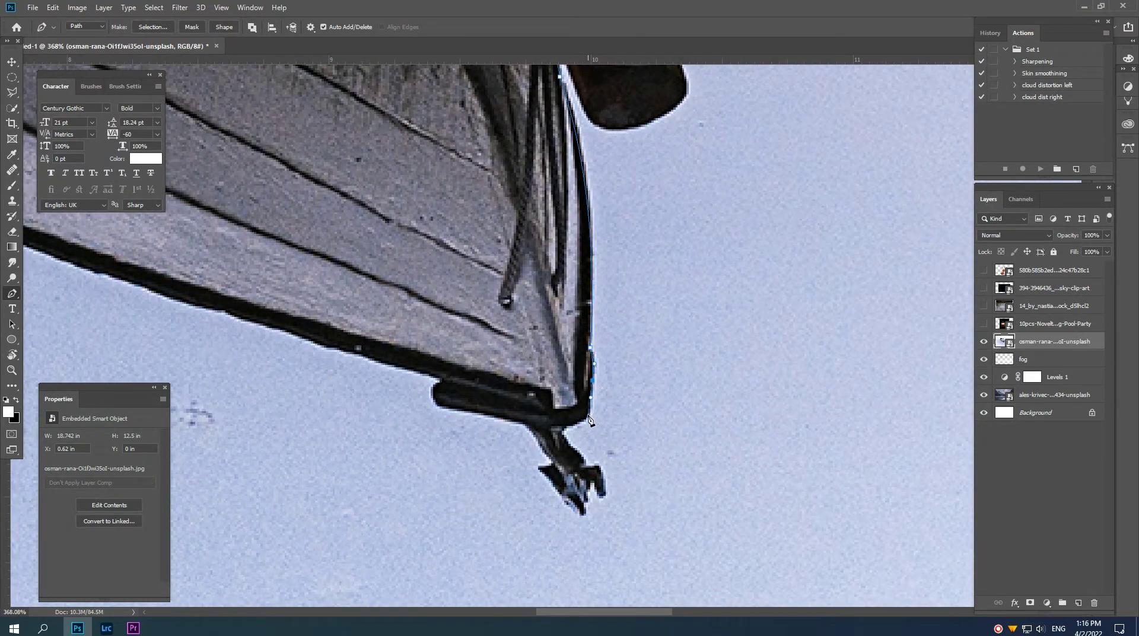
click(585, 418)
scroll(562, 436, down, 1)
click(583, 432)
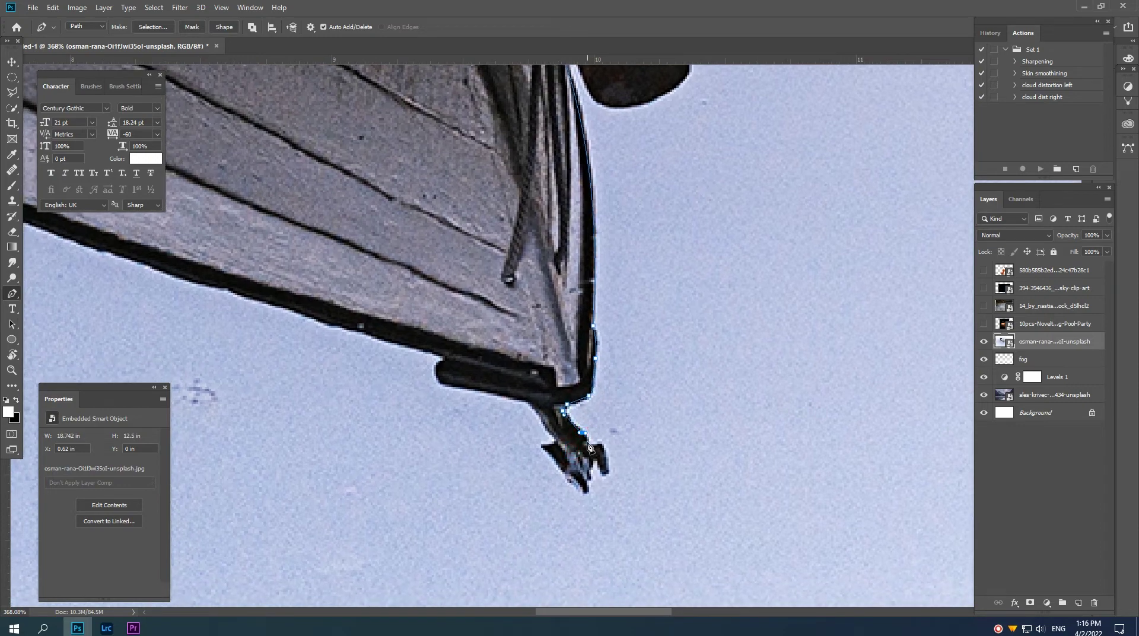
click(590, 445)
Trace the claw's right edge and its lower-left edge
click(606, 458)
click(605, 465)
click(605, 473)
click(585, 490)
click(567, 472)
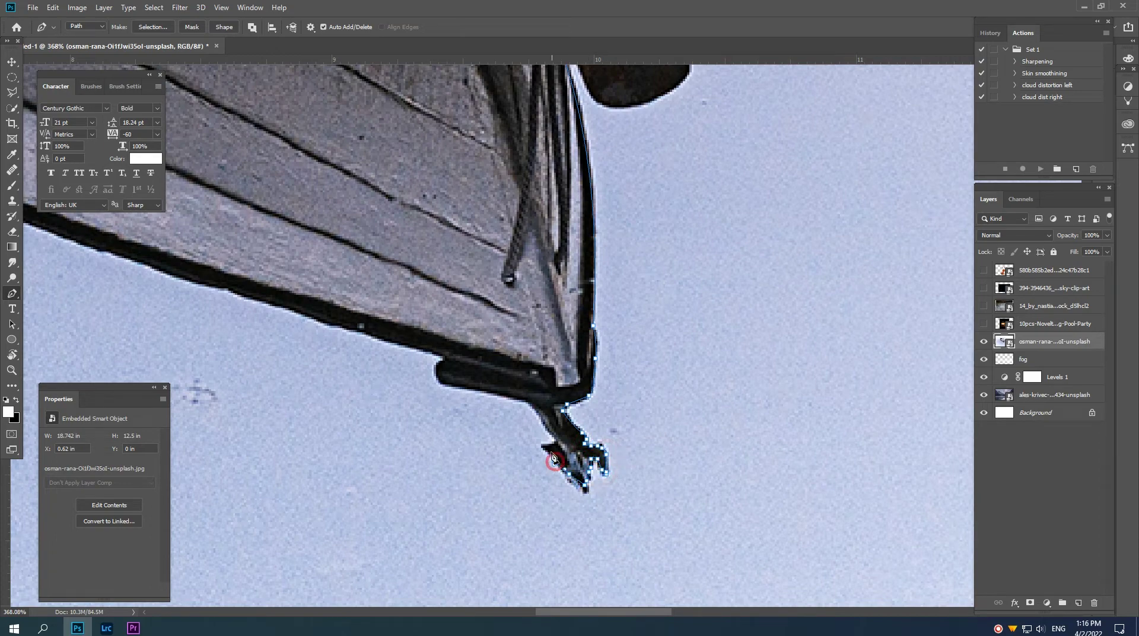
click(544, 445)
click(557, 444)
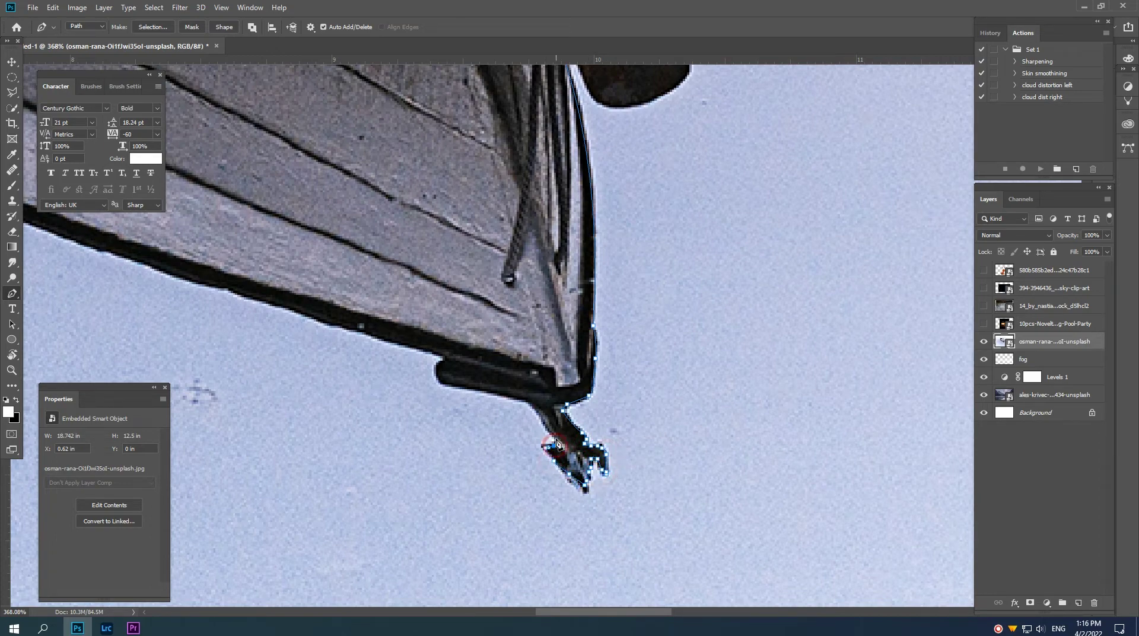
click(532, 399)
Curve the path around the claw's left tip
drag(512, 393, 581, 414)
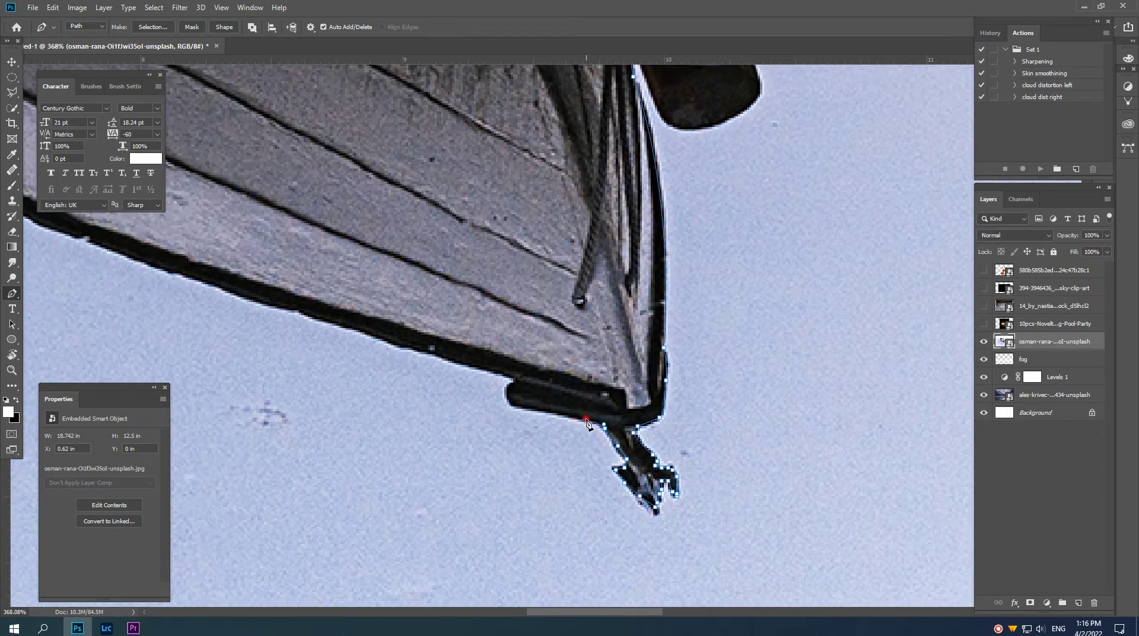
click(587, 421)
click(515, 404)
drag(520, 381, 619, 410)
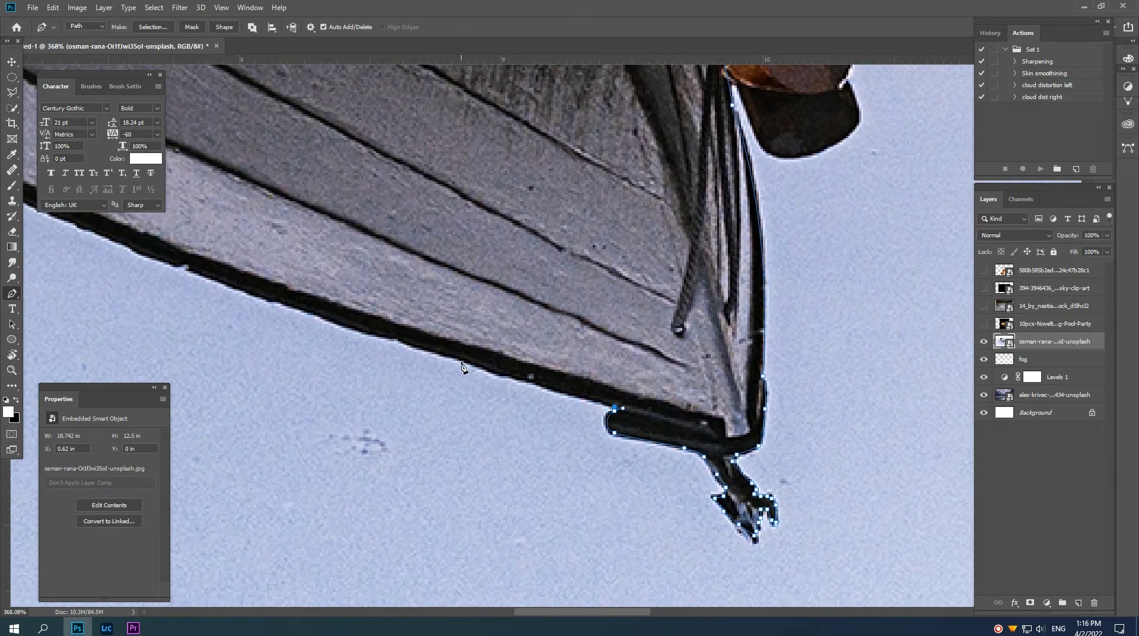
scroll(402, 338, left, 5)
scroll(402, 339, up, 2)
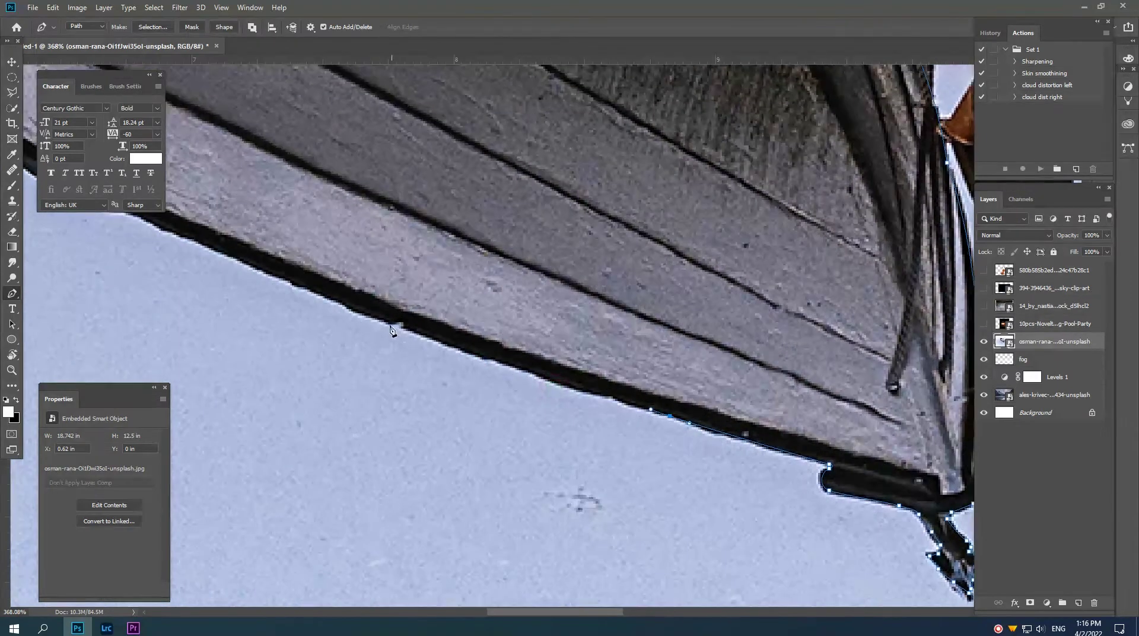
Trace the hull's bottom edge, breaking handles at the sharp corners
click(373, 317)
scroll(419, 355, left, 7)
scroll(419, 355, up, 4)
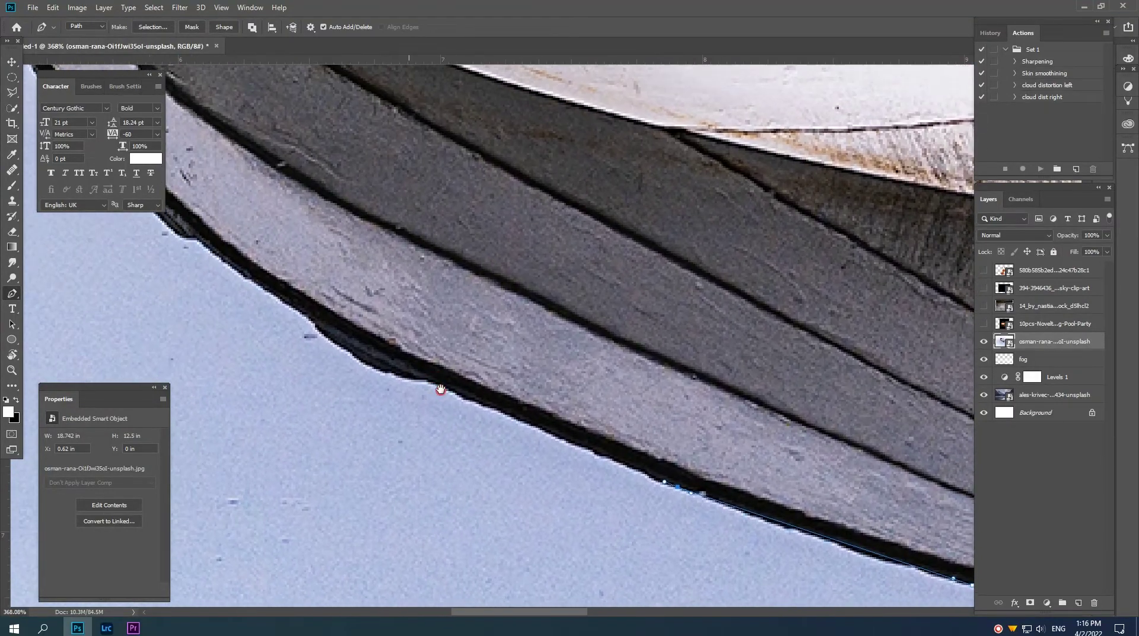
click(423, 380)
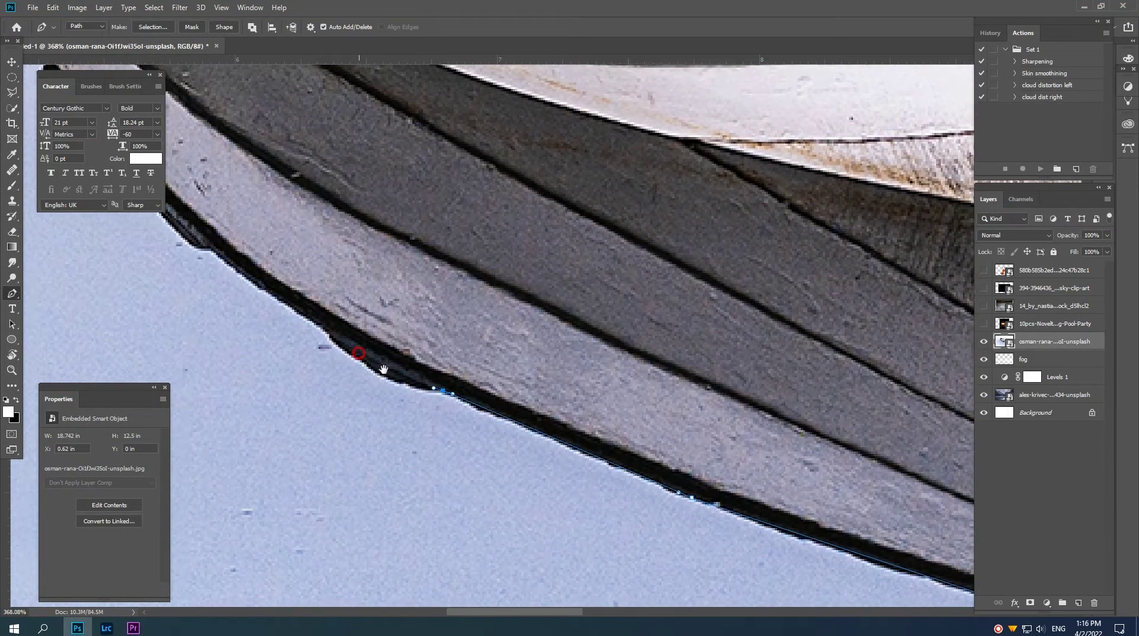
mouse_move(356, 343)
mouse_down()
mouse_move(409, 385)
mouse_move(422, 413)
mouse_move(342, 343)
mouse_move(418, 421)
mouse_up()
click(492, 480)
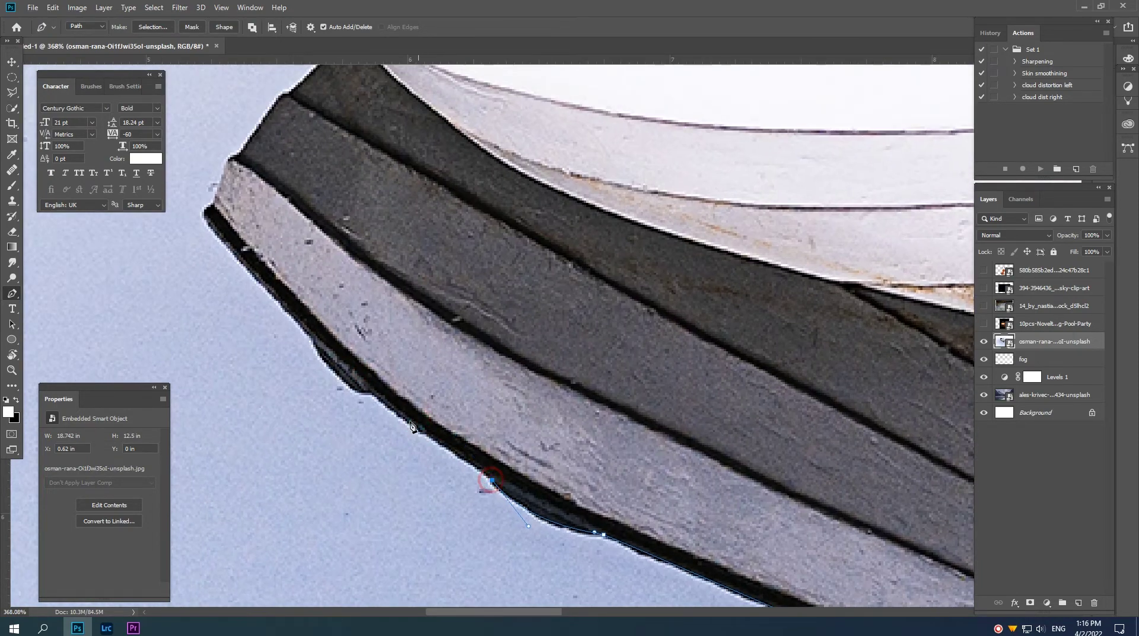
click(362, 390)
mouse_move(279, 350)
mouse_down()
mouse_move(350, 421)
mouse_move(366, 373)
mouse_up()
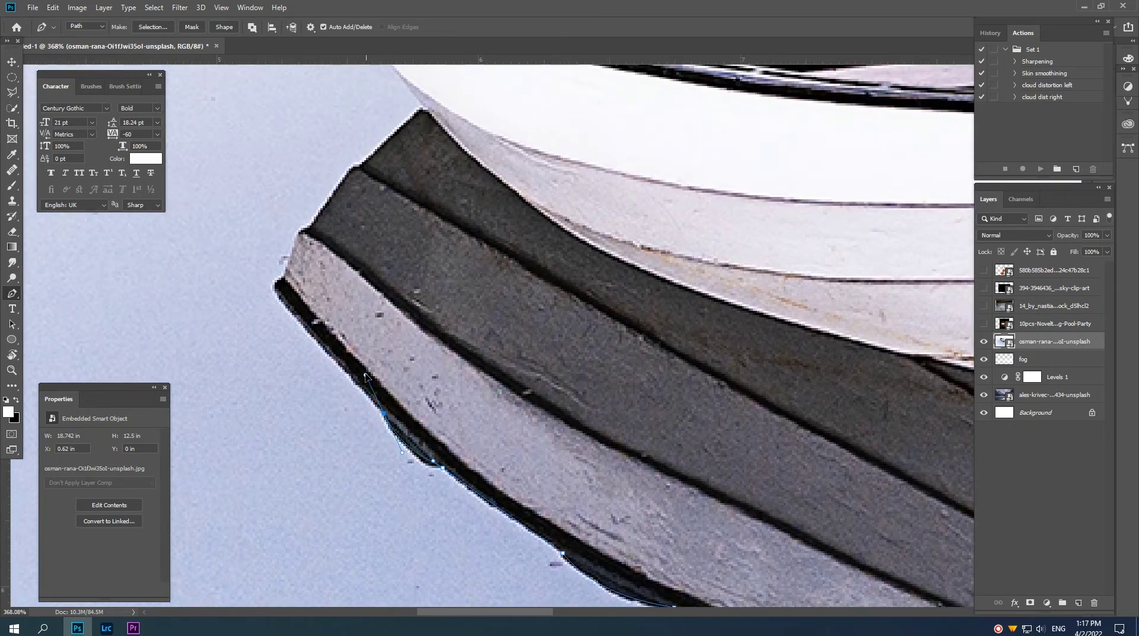
drag(381, 419, 466, 542)
alt+click(468, 534)
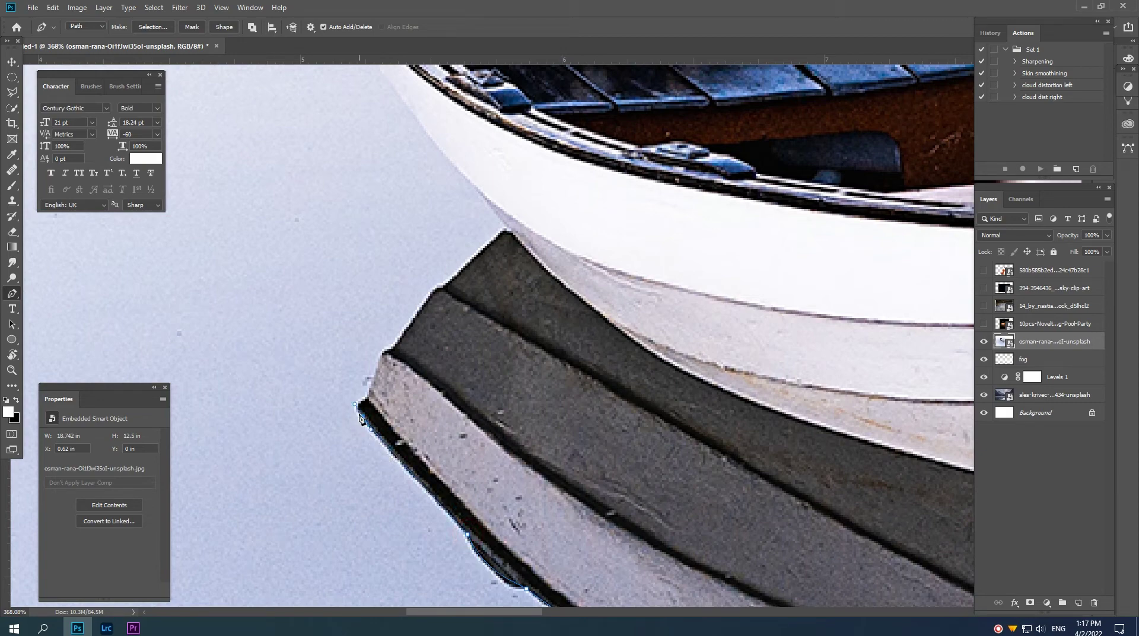
Follow the reflection's edge, replacing a misplaced smooth point with a sharp corner
click(368, 397)
drag(376, 395, 380, 424)
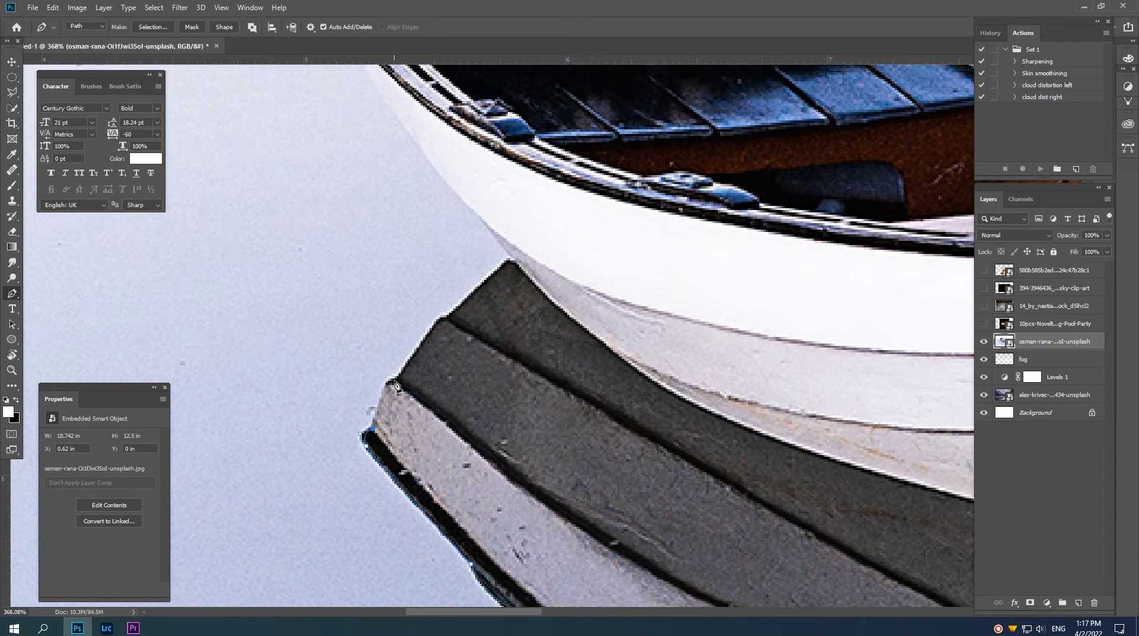
mouse_move(395, 382)
mouse_down()
mouse_move(414, 380)
mouse_move(393, 429)
mouse_up()
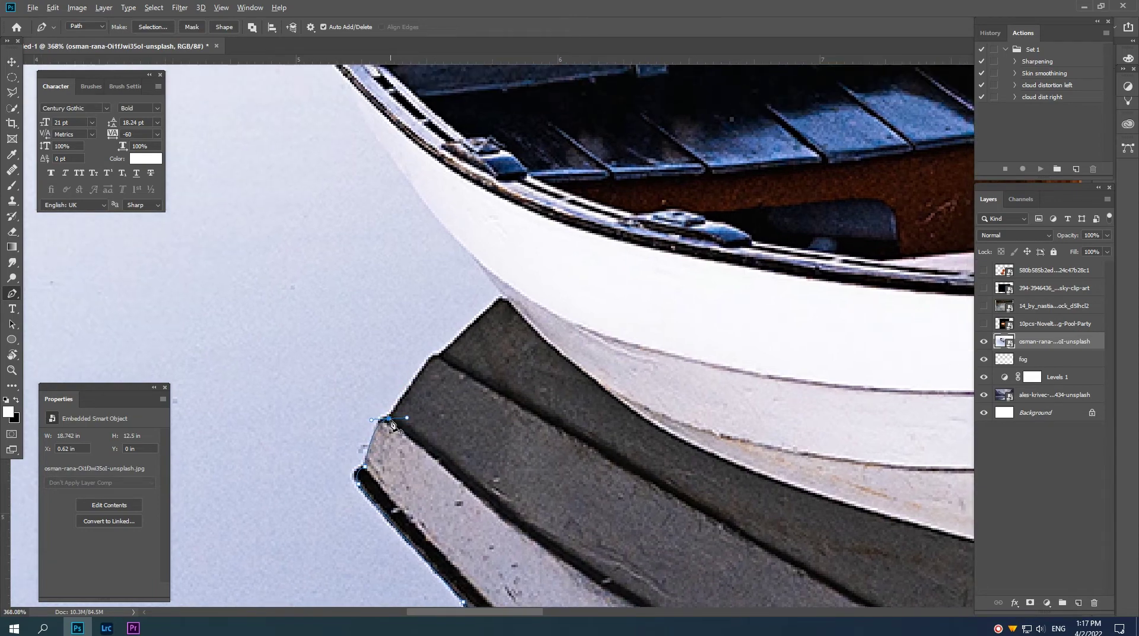
mouse_move(440, 358)
mouse_down()
mouse_move(458, 360)
mouse_move(436, 394)
mouse_up()
key(ctrl+z)
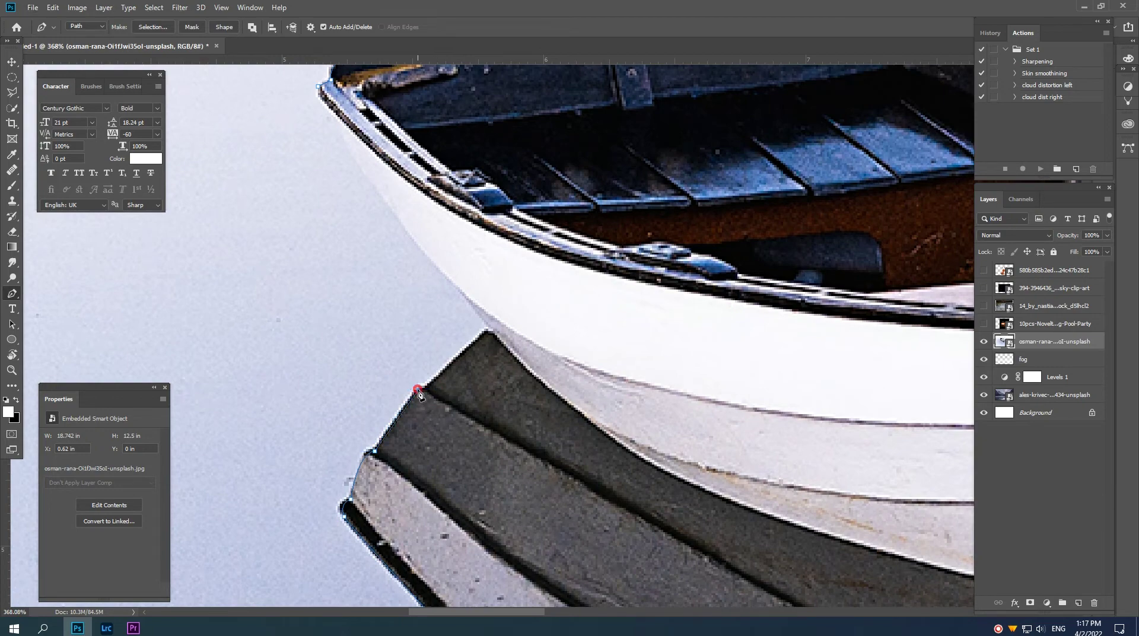
click(419, 390)
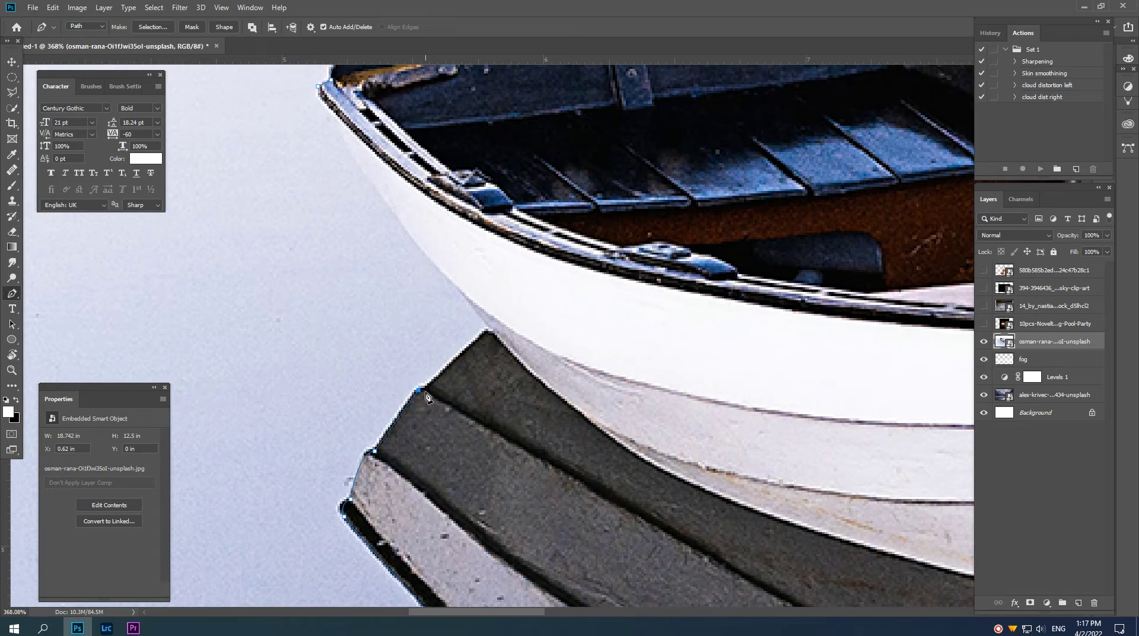
Run the path up the boat's side and close it at the bow tip
click(492, 331)
mouse_move(477, 284)
mouse_down()
mouse_move(483, 390)
mouse_move(428, 353)
mouse_up()
drag(389, 321, 422, 387)
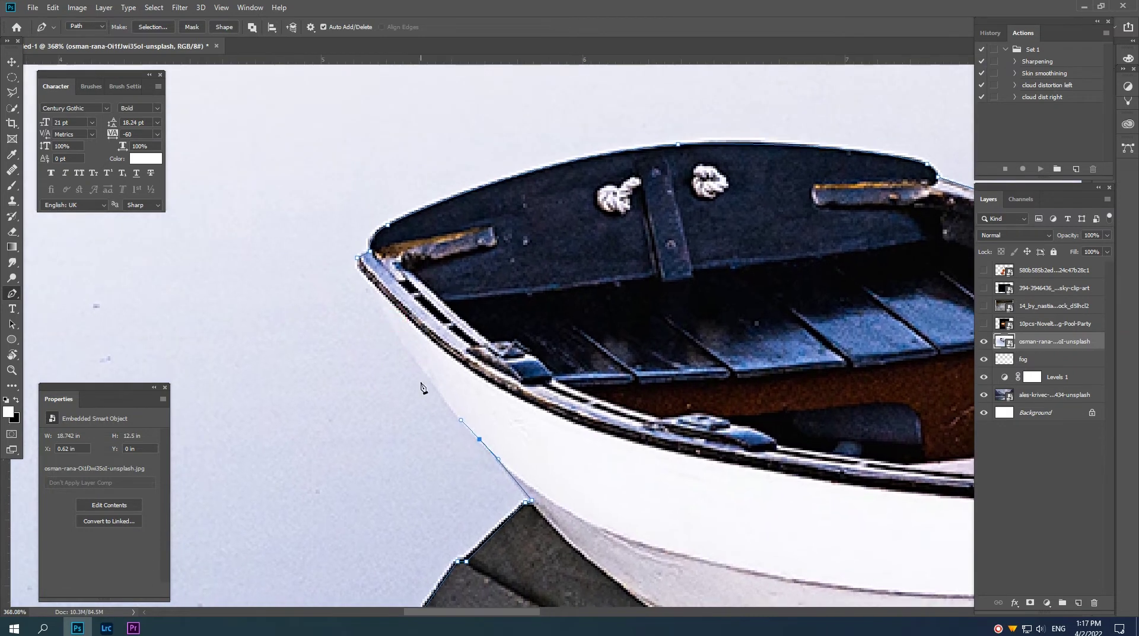
drag(370, 284, 352, 238)
drag(321, 184, 343, 247)
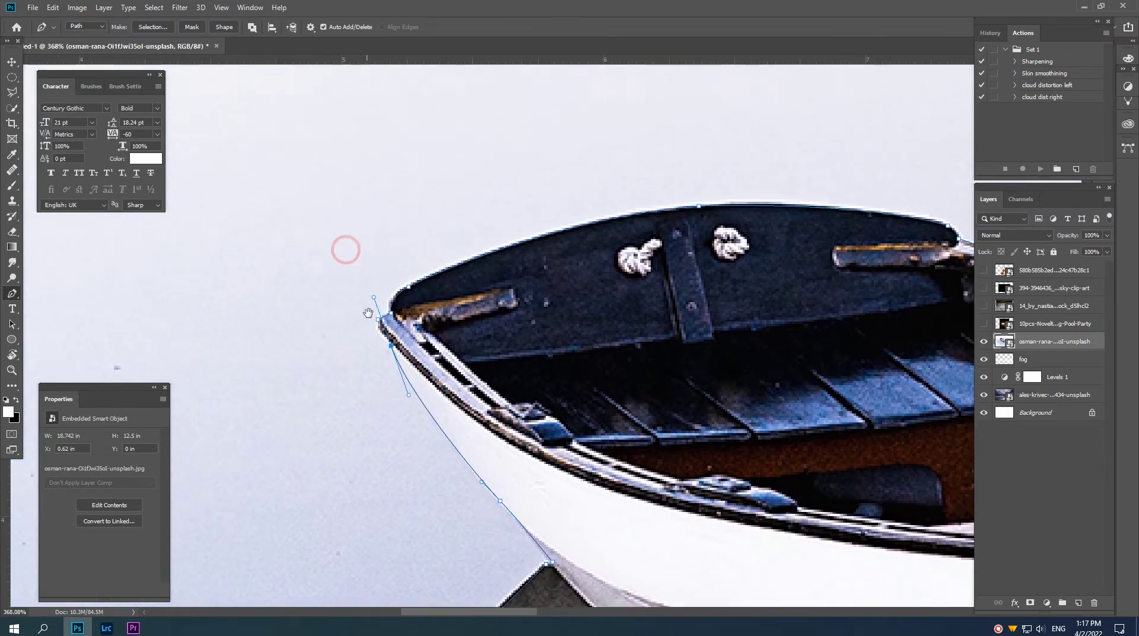
alt+click(391, 347)
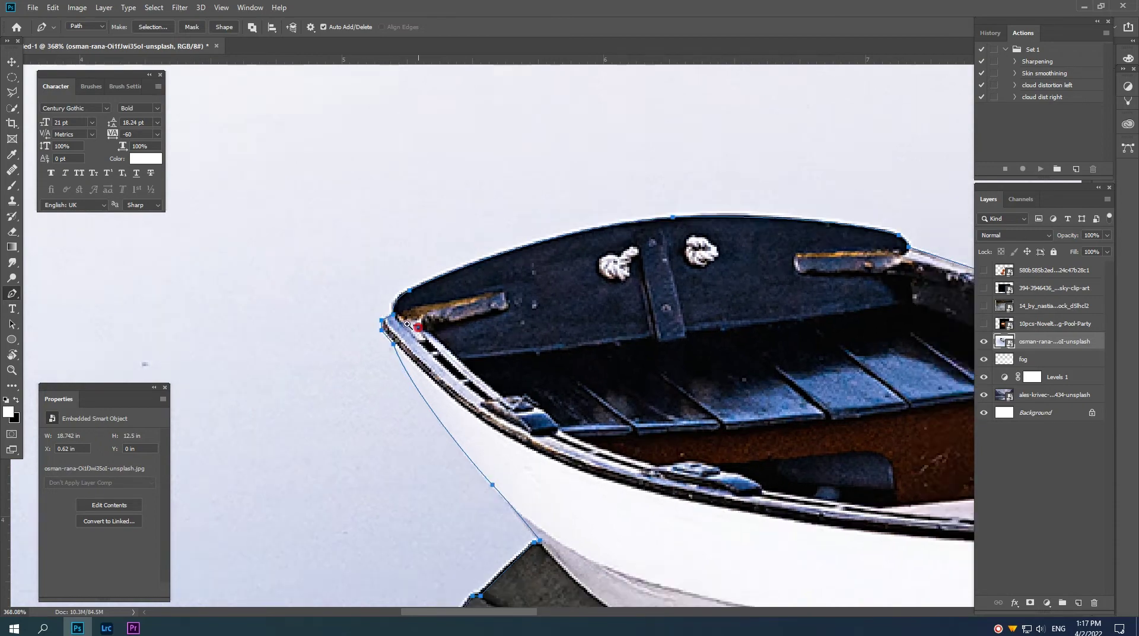
scroll(505, 346, down, 10)
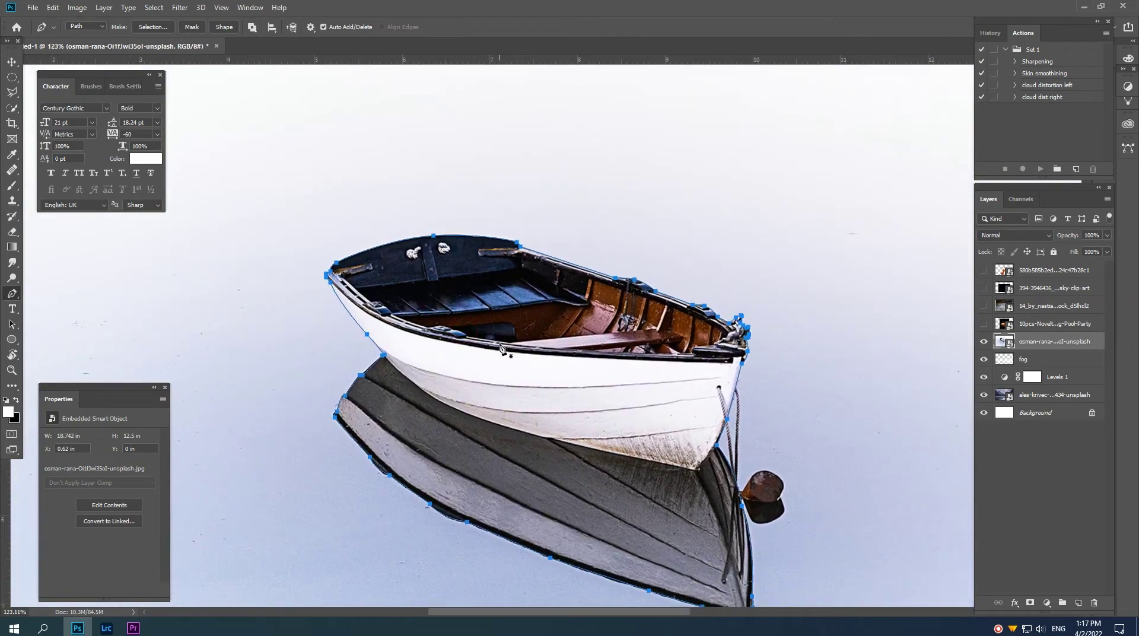
Load the boat path as a selection and add a layer mask
key(ctrl+Return)
click(1030, 603)
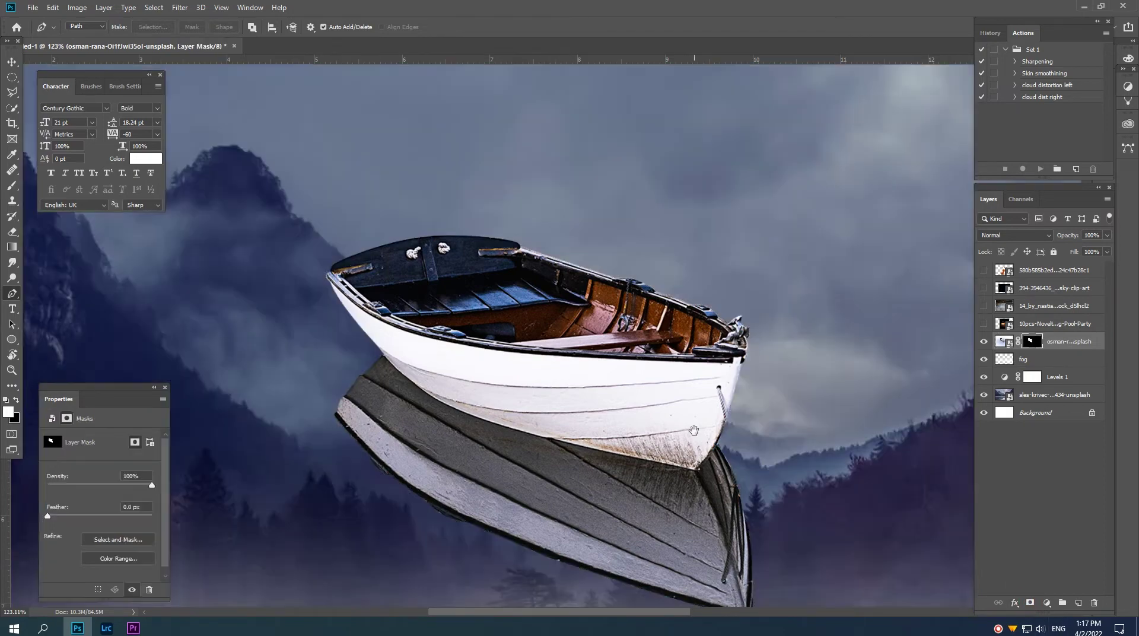
scroll(693, 430, down, 5)
Convert the masked boat layer to a smart object
key(v)
scroll(625, 407, down, 3)
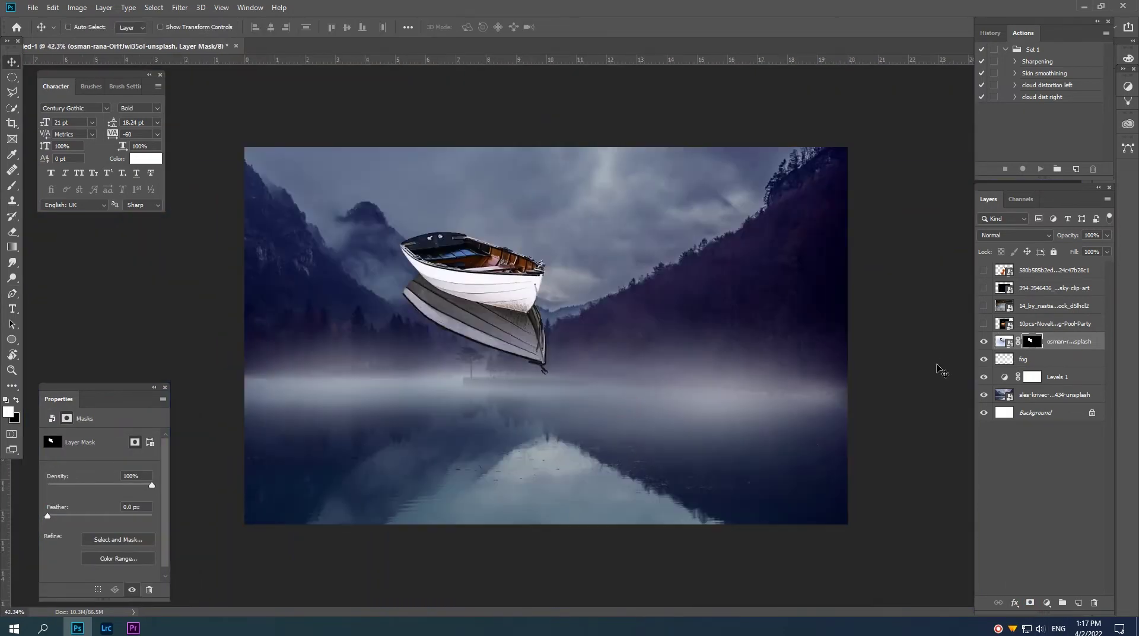
right_click(1060, 351)
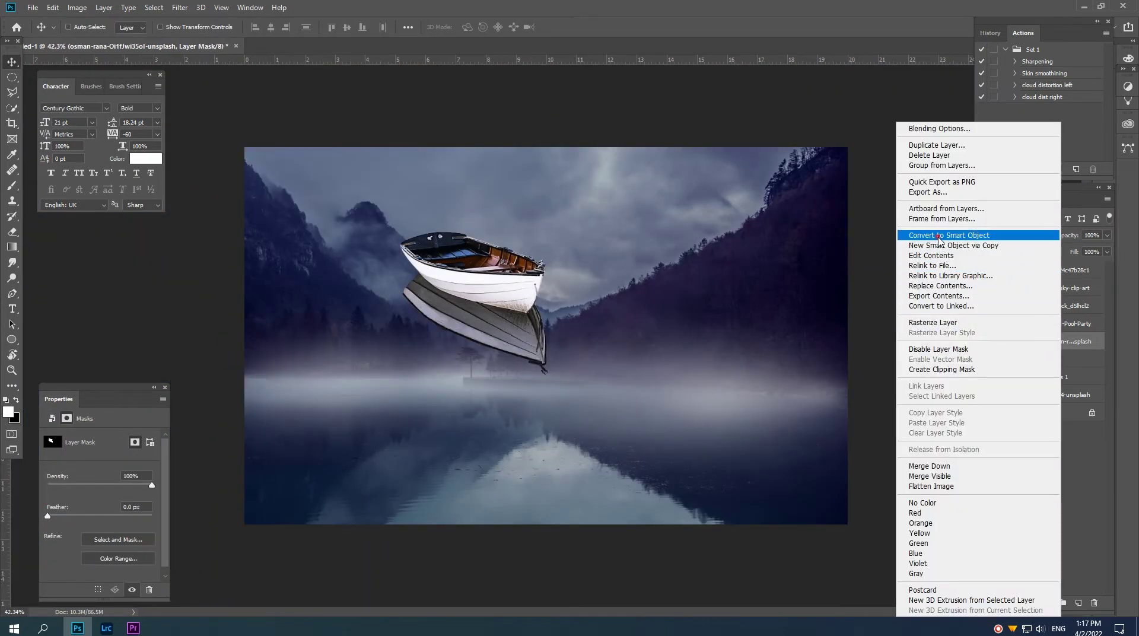
click(941, 237)
scroll(555, 339, down, 1)
Free-transform the boat to about 89% scale and place it on the lake's lower right
key(ctrl+t)
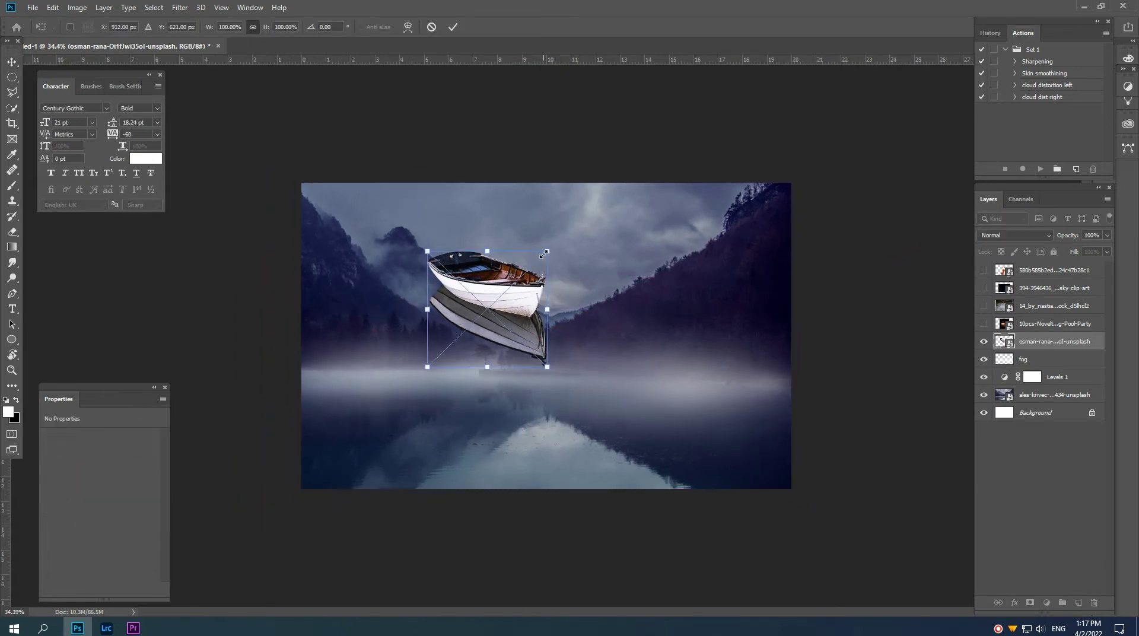
drag(546, 253, 537, 260)
mouse_move(513, 310)
mouse_down()
mouse_move(645, 428)
mouse_move(641, 452)
mouse_up()
scroll(645, 429, up, 1)
scroll(645, 429, up, 2)
scroll(650, 450, up, 1)
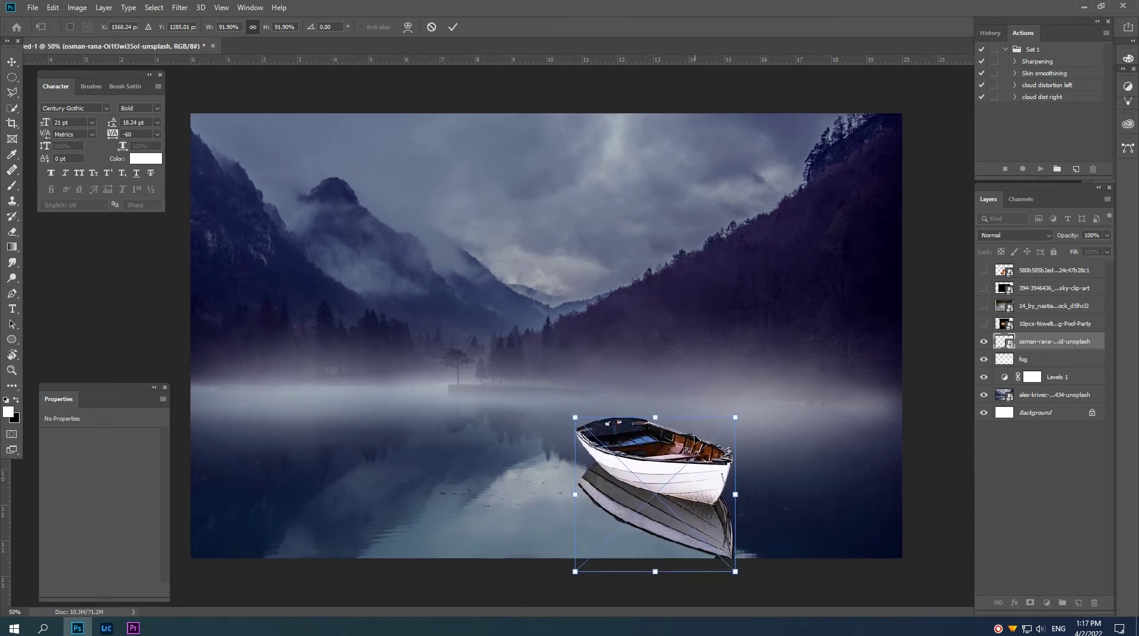
mouse_move(731, 422)
mouse_down()
mouse_move(721, 416)
mouse_move(691, 445)
mouse_up()
key(Return)
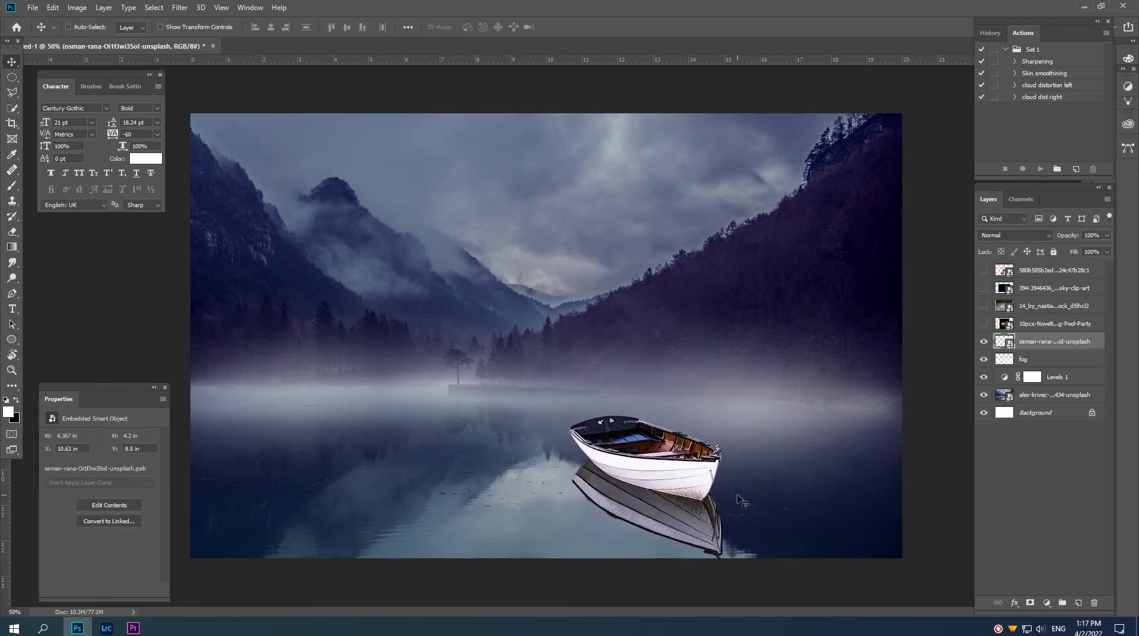
key(ctrl+space)
Zoom in and start a new pen path at the bow, tracing along the hull bottom
mouse_move(688, 516)
mouse_down()
mouse_move(651, 471)
mouse_move(771, 496)
mouse_up()
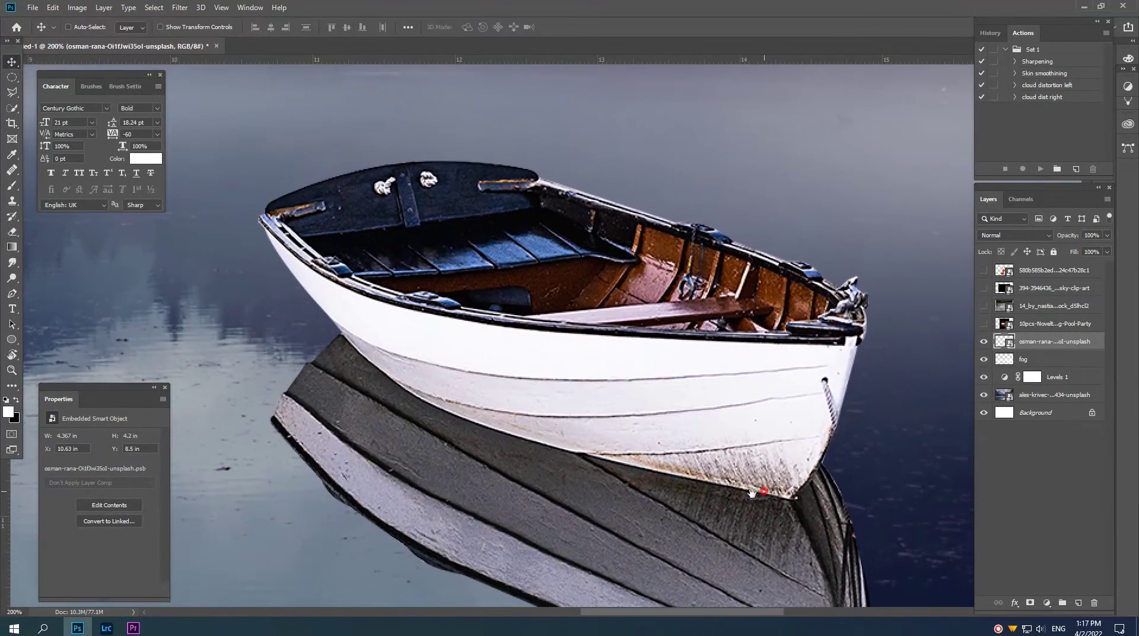
key(p)
scroll(771, 496, up, 3)
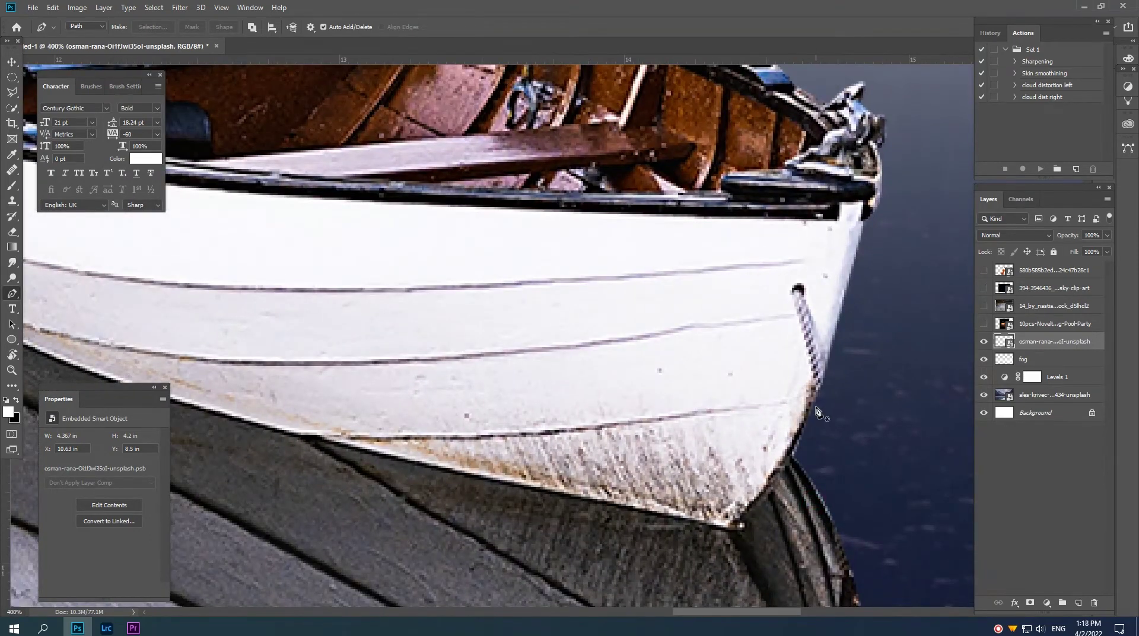
click(816, 407)
drag(746, 521, 717, 549)
click(744, 524)
drag(675, 517, 615, 514)
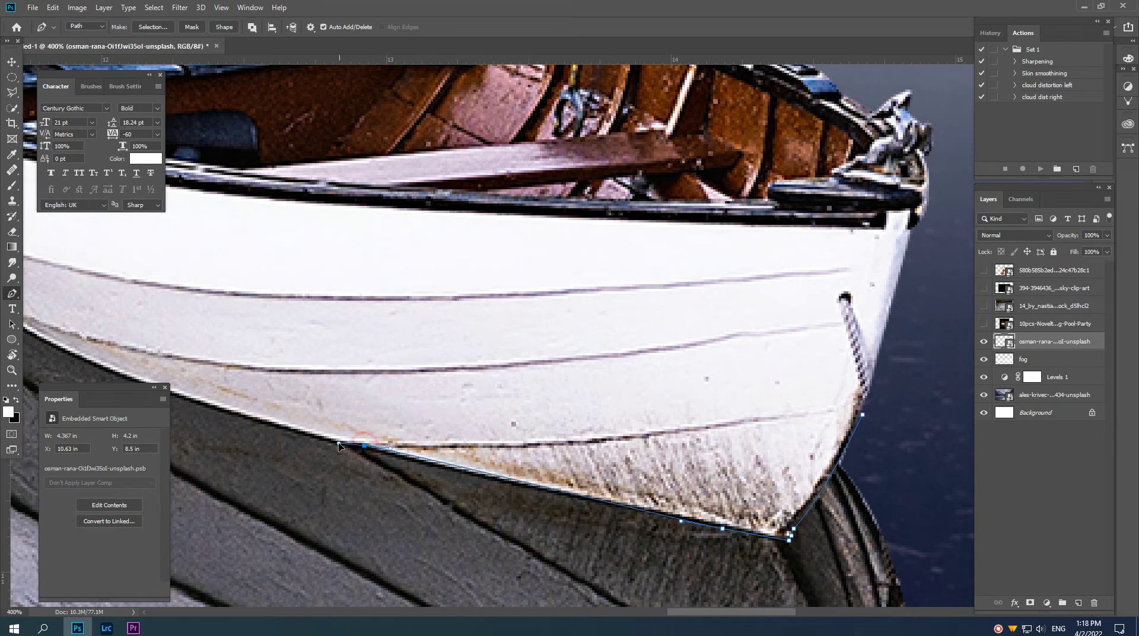
mouse_move(361, 448)
mouse_down()
mouse_move(315, 433)
mouse_move(507, 498)
mouse_up()
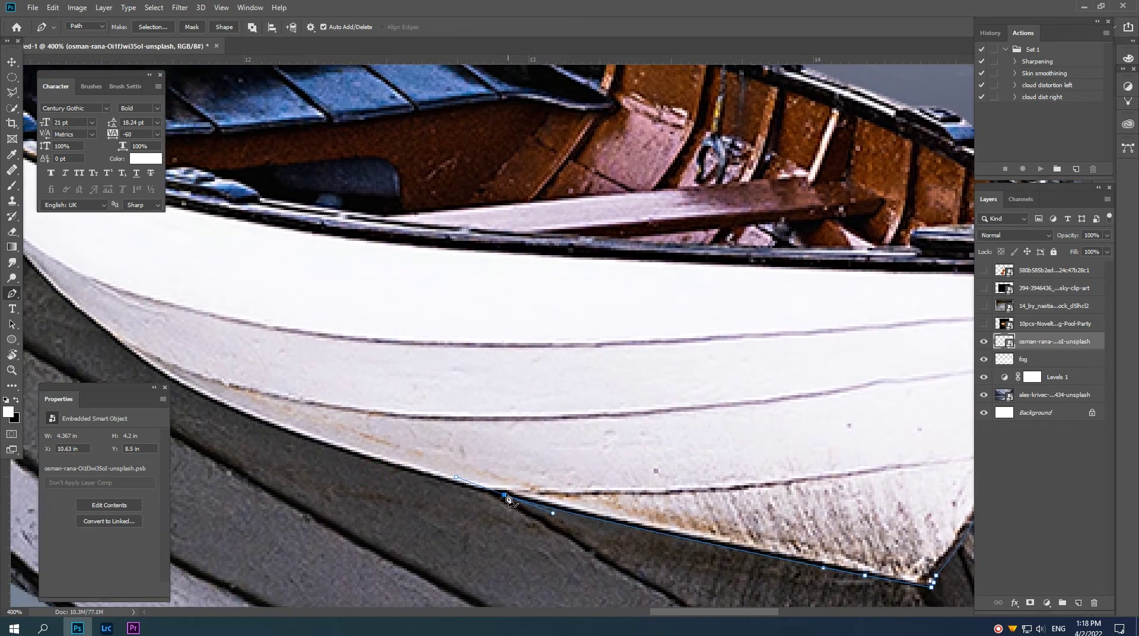
Extend the path along the waterline and around the boat's top edge and gunwale
scroll(374, 471, down, 5)
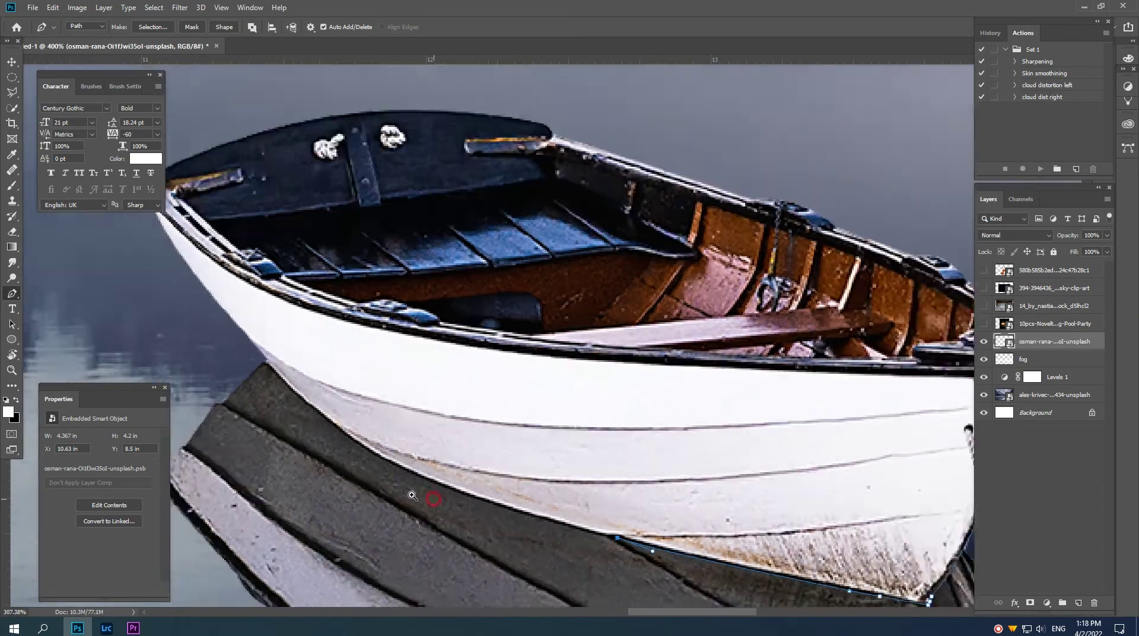
mouse_move(336, 426)
mouse_down()
mouse_move(252, 355)
mouse_move(294, 395)
mouse_move(297, 325)
mouse_up()
scroll(311, 431, up, 3)
click(438, 471)
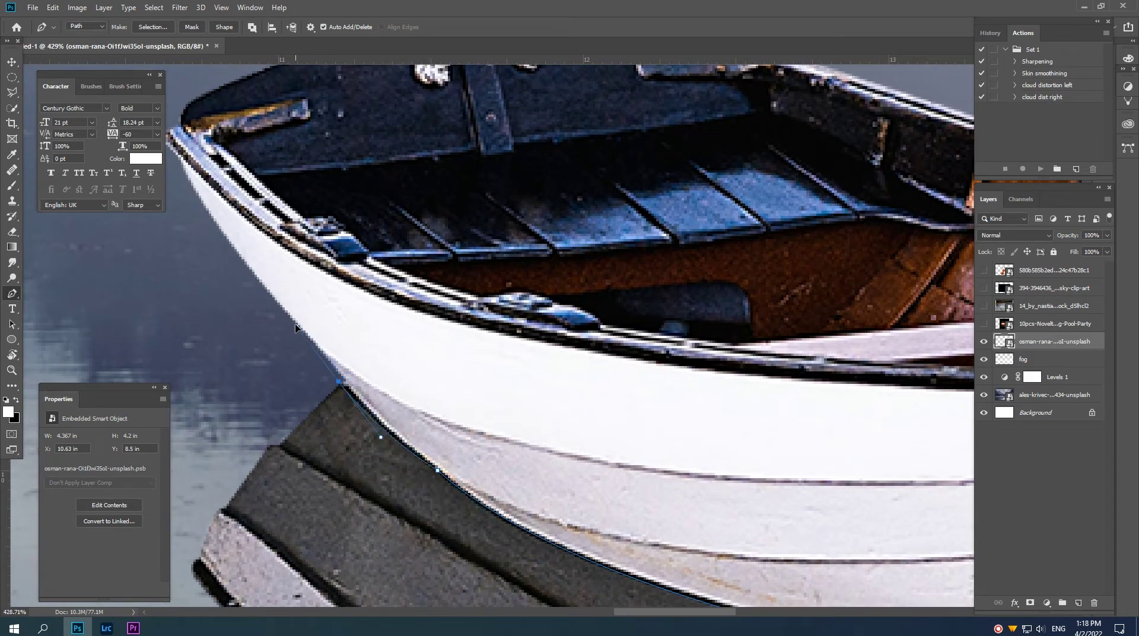
scroll(342, 363, down, 3)
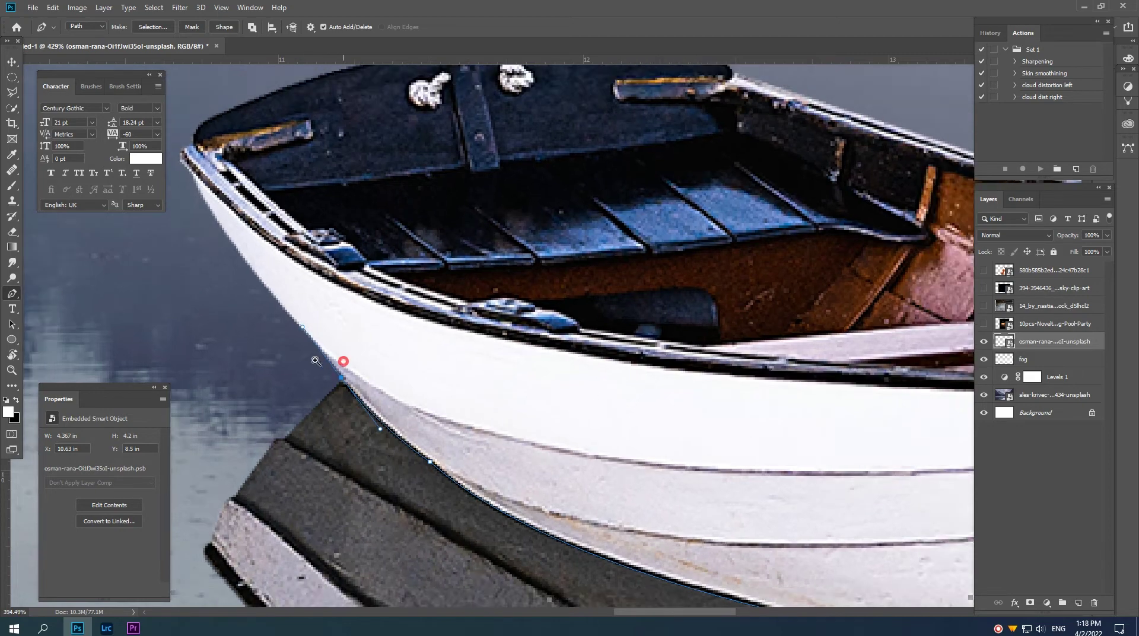
scroll(343, 374, down, 2)
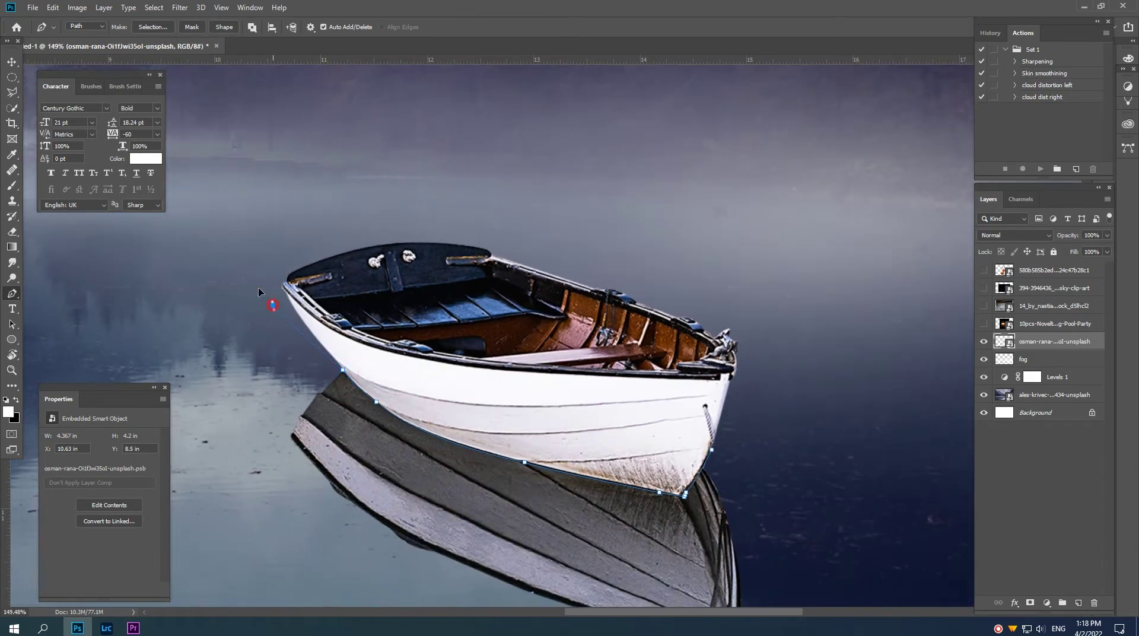
click(352, 222)
click(434, 217)
click(527, 228)
click(691, 281)
Close the path around the bow and mask the boat layer to it
click(757, 310)
click(775, 388)
drag(736, 442, 729, 447)
click(714, 450)
key(ctrl+Return)
click(1030, 603)
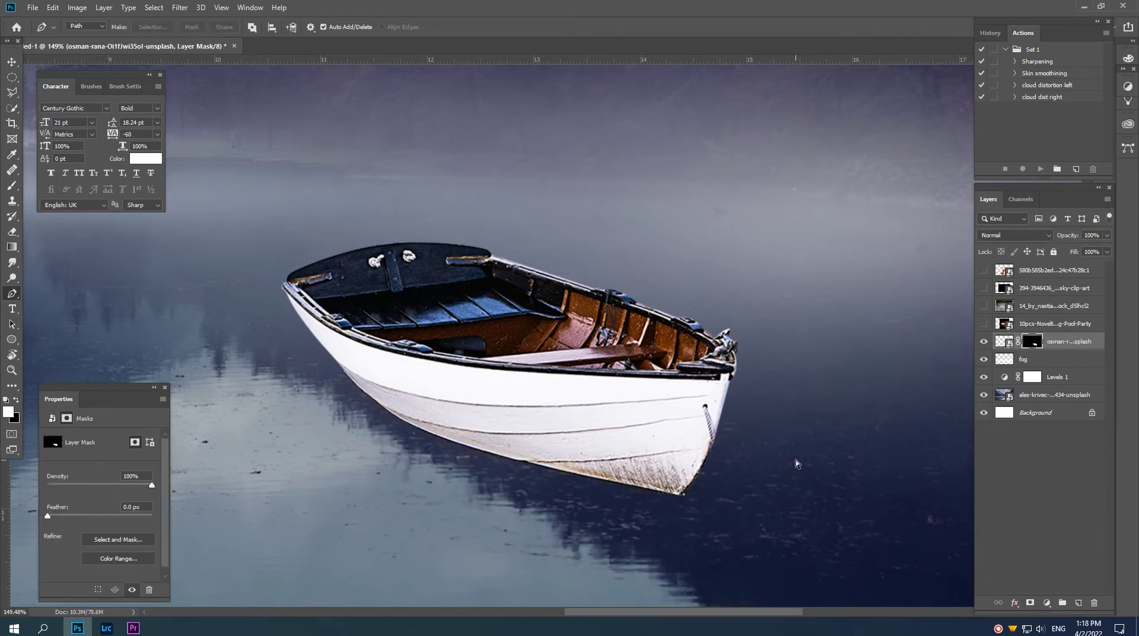
Duplicate the masked boat layer and invert the original's mask to reveal the reflection
key(ctrl+j)
click(1033, 359)
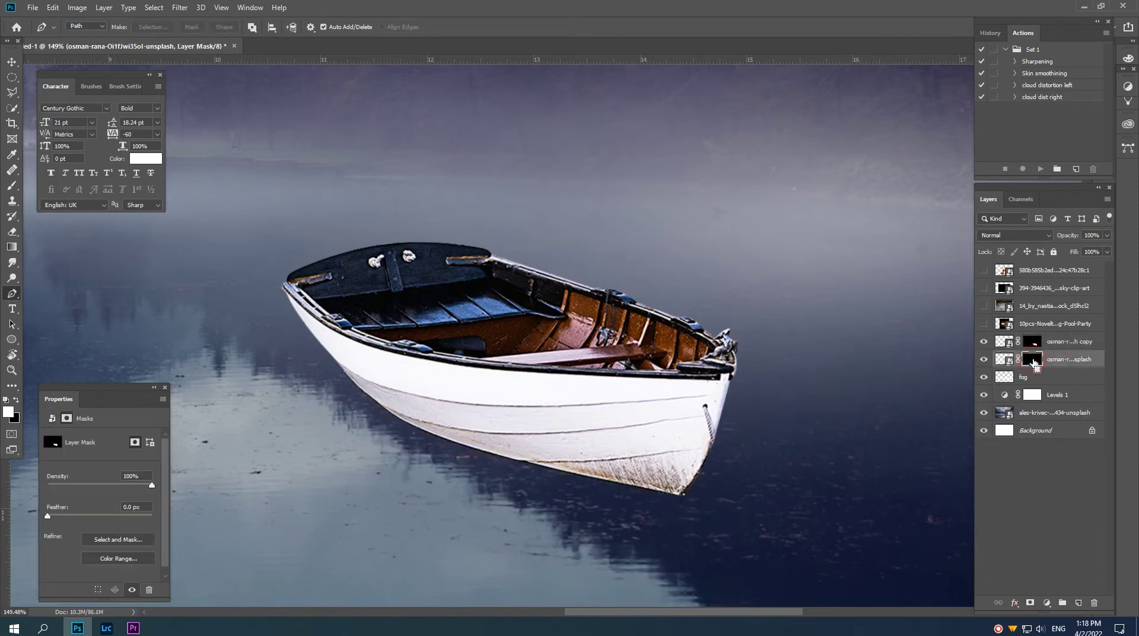
key(ctrl+i)
key(v)
scroll(687, 347, down, 4)
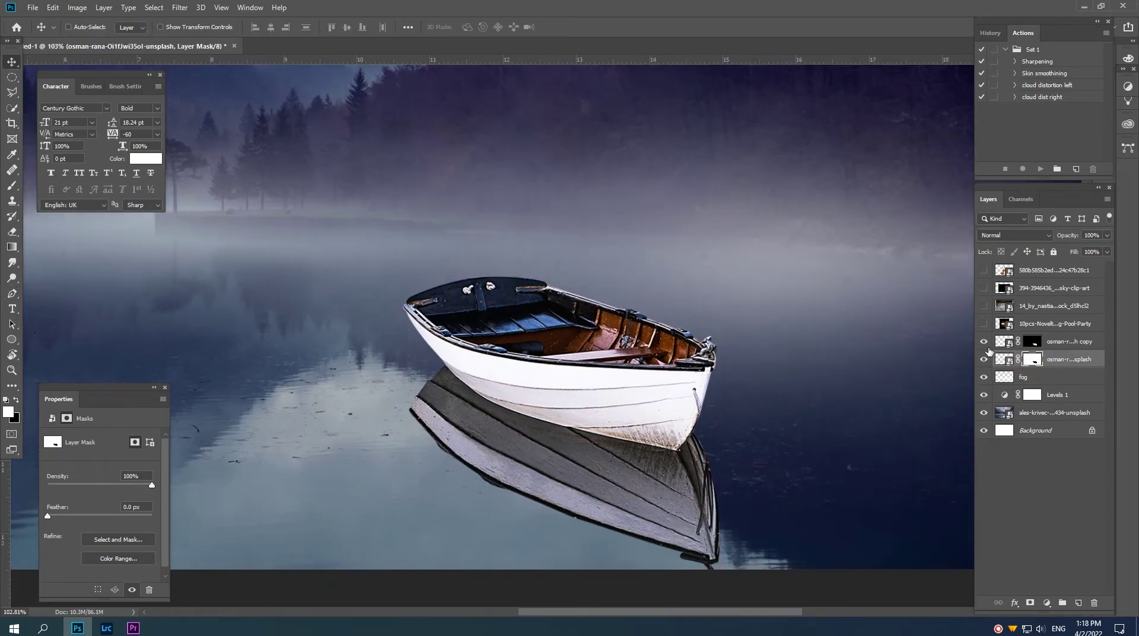
click(984, 342)
click(984, 342)
Rename the original layer 'boat reflection' and the duplicate 'boat'
double_click(1066, 360)
text(boat reflect)
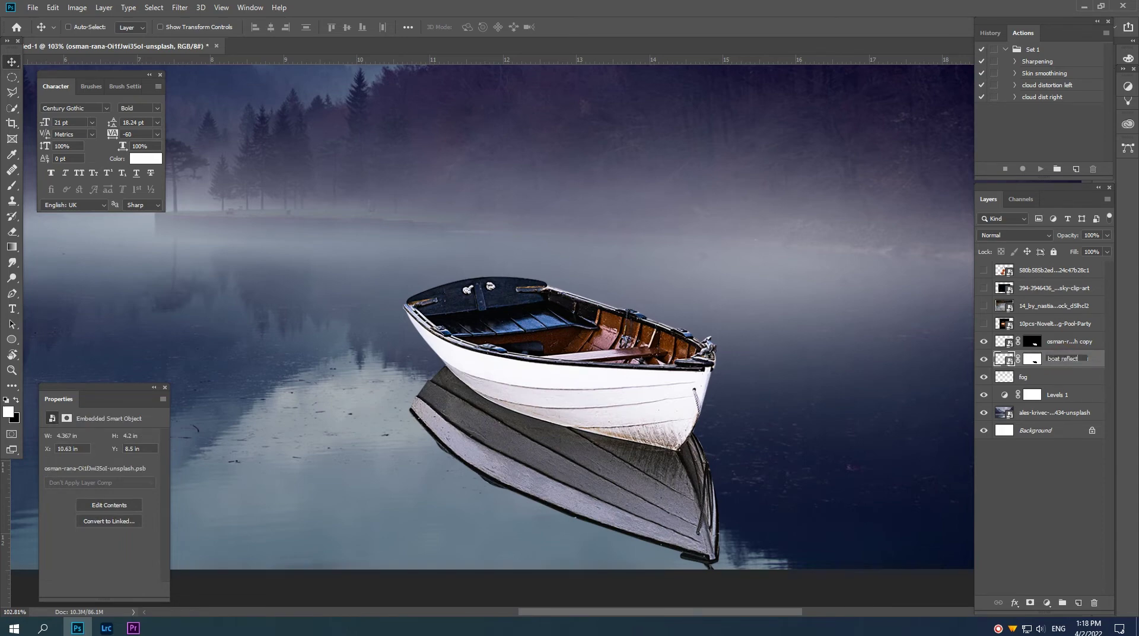
text(ion)
key(Return)
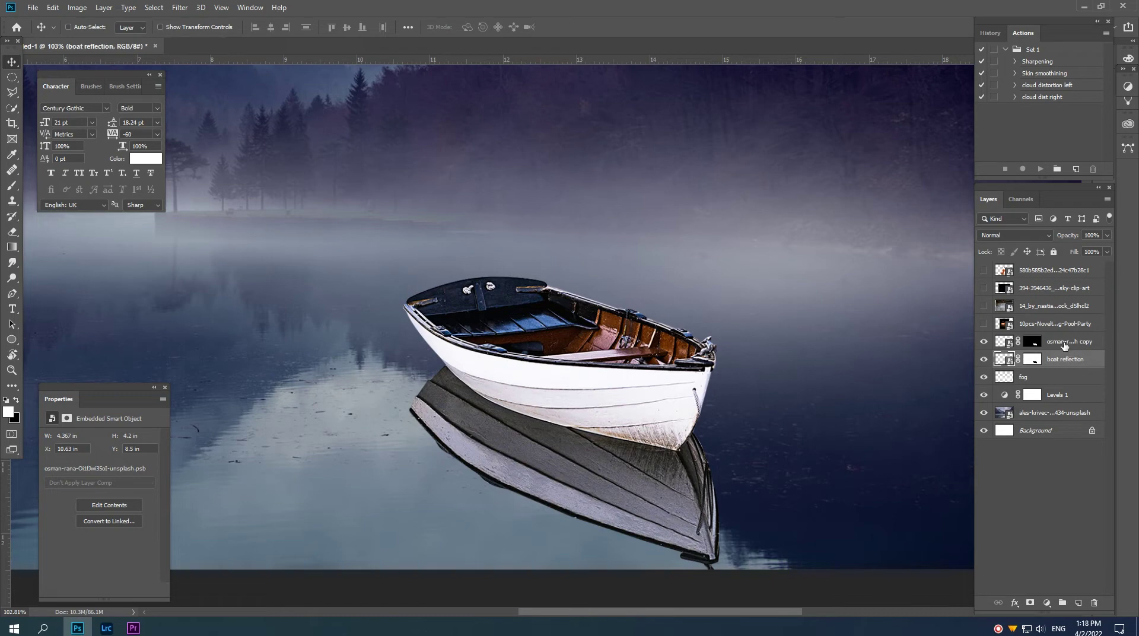
double_click(1065, 342)
text(boat)
key(Return)
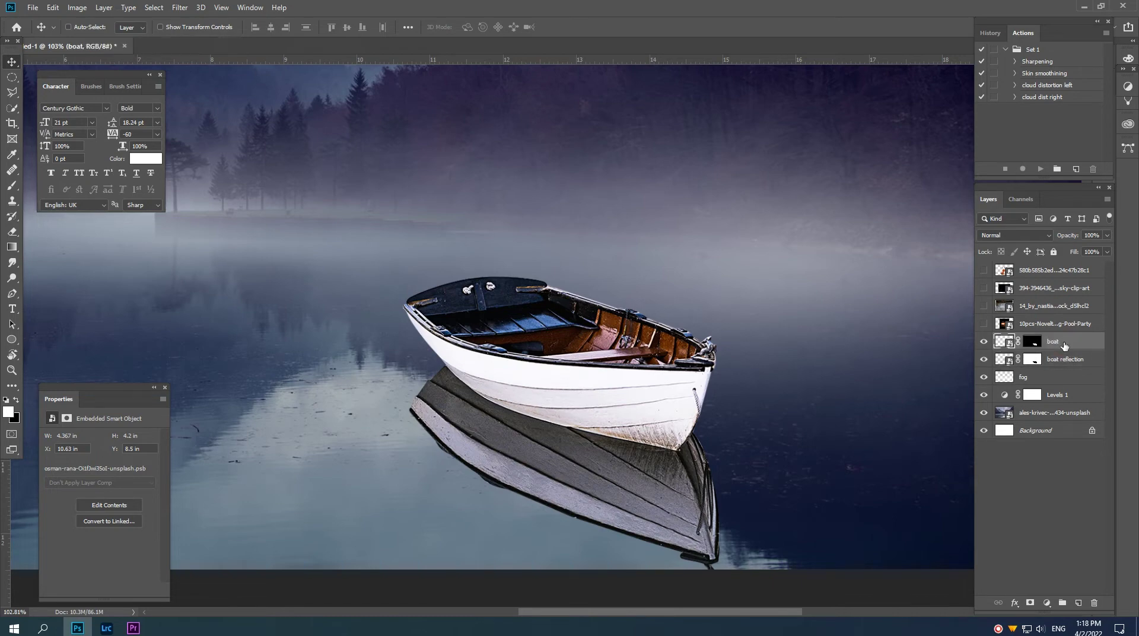
Centre the view on the boat and select the boat reflection layer
scroll(700, 374, down, 5)
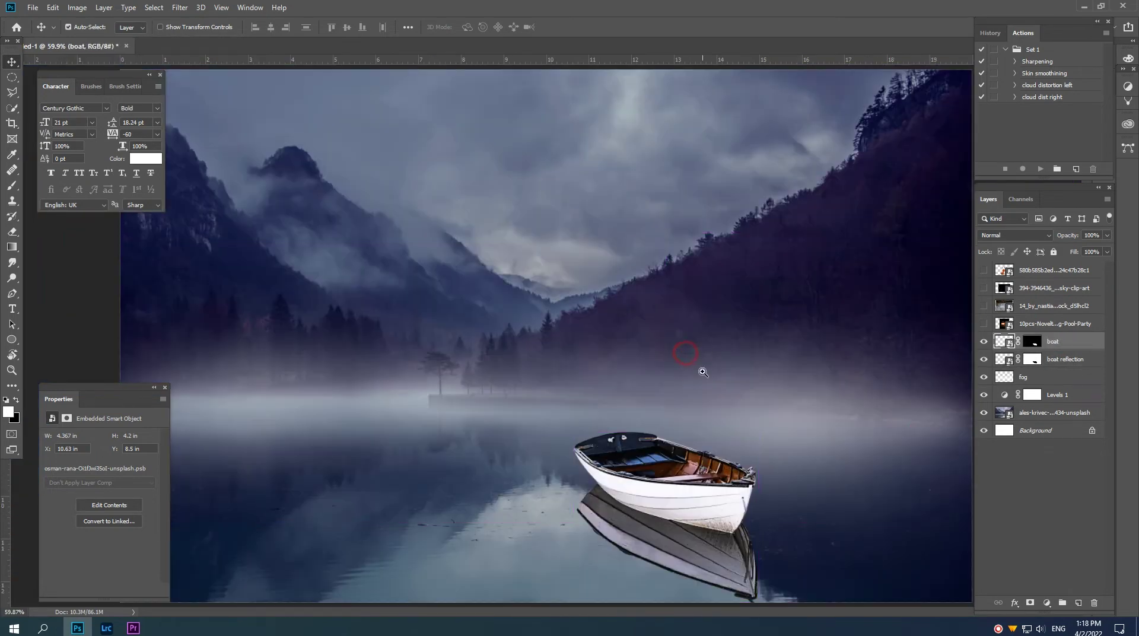
scroll(664, 392, down, 1)
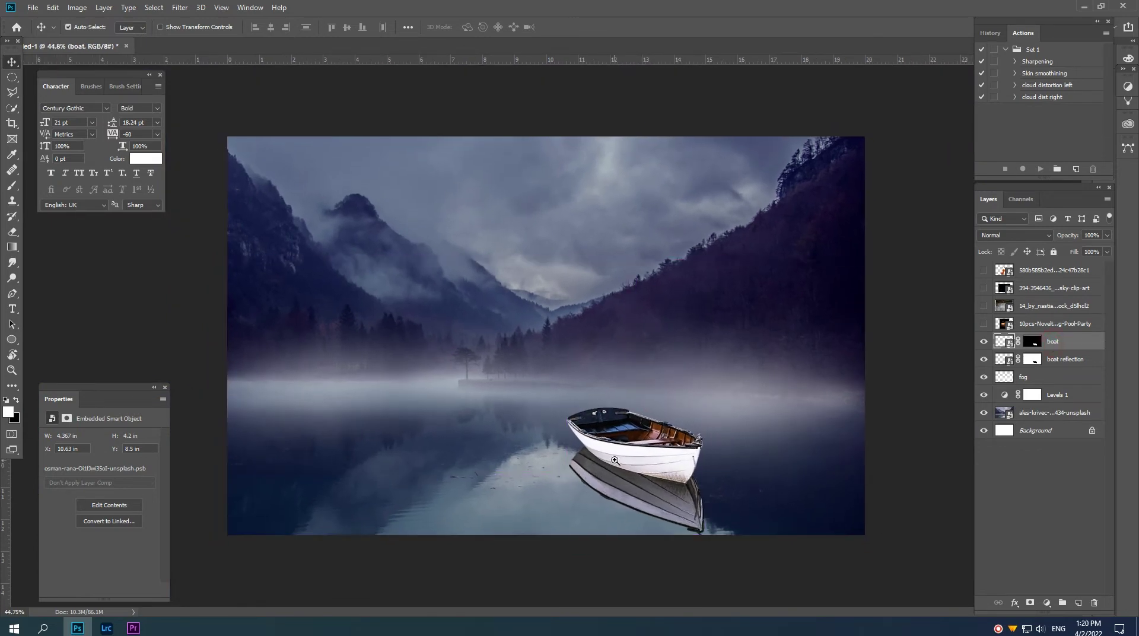
scroll(614, 460, up, 2)
scroll(715, 519, up, 2)
drag(714, 519, 683, 425)
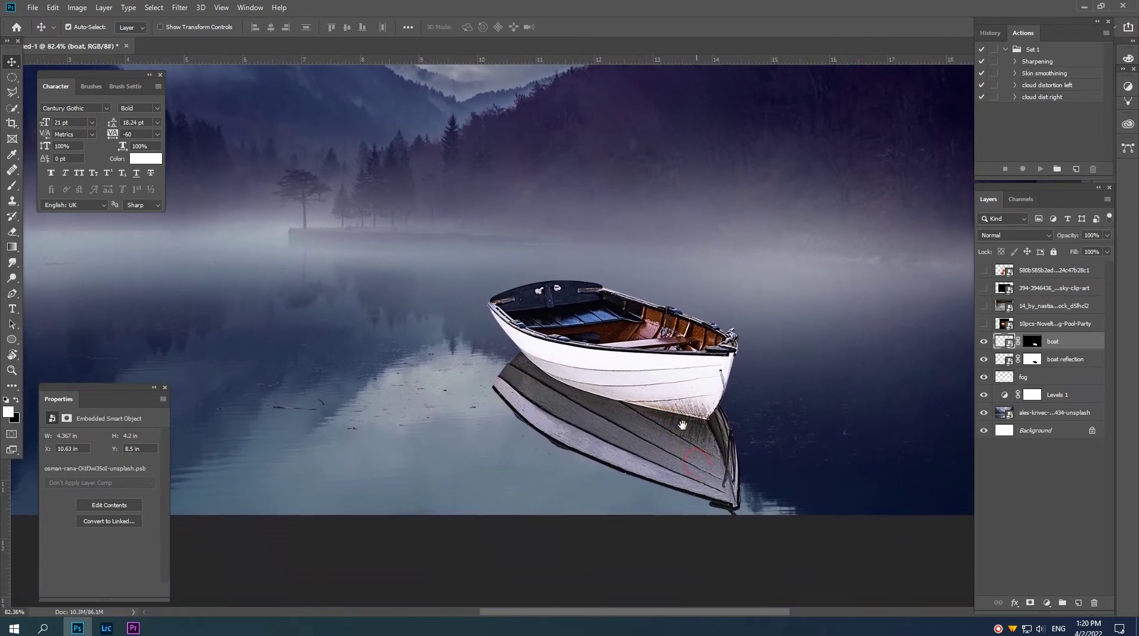
scroll(682, 425, up, 2)
scroll(712, 416, up, 2)
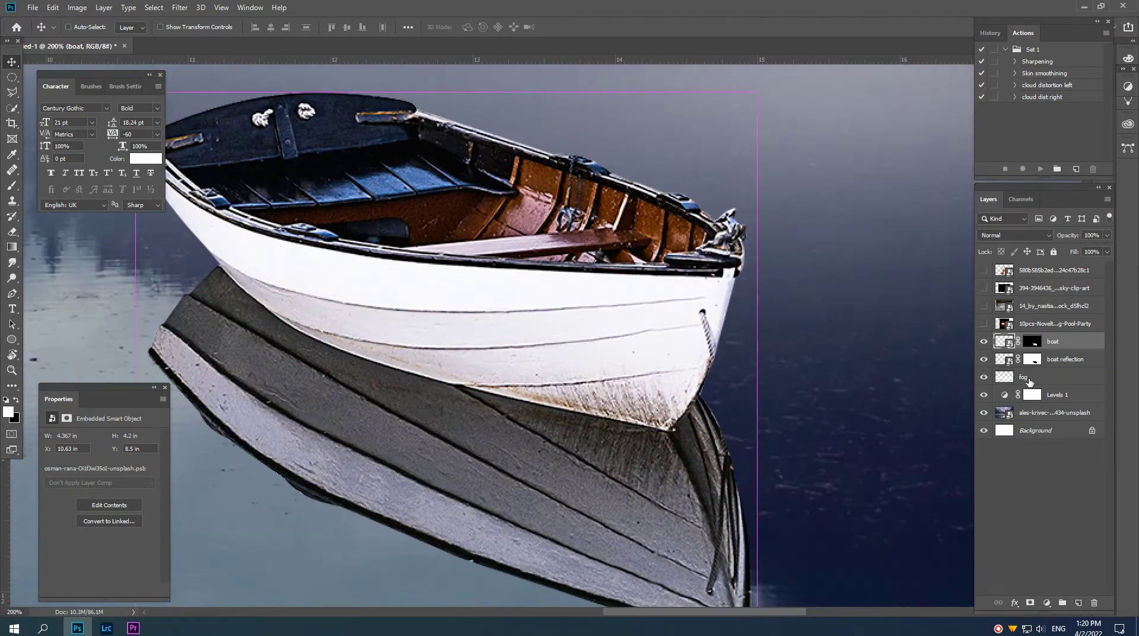
click(1059, 360)
right_click(1059, 362)
click(920, 318)
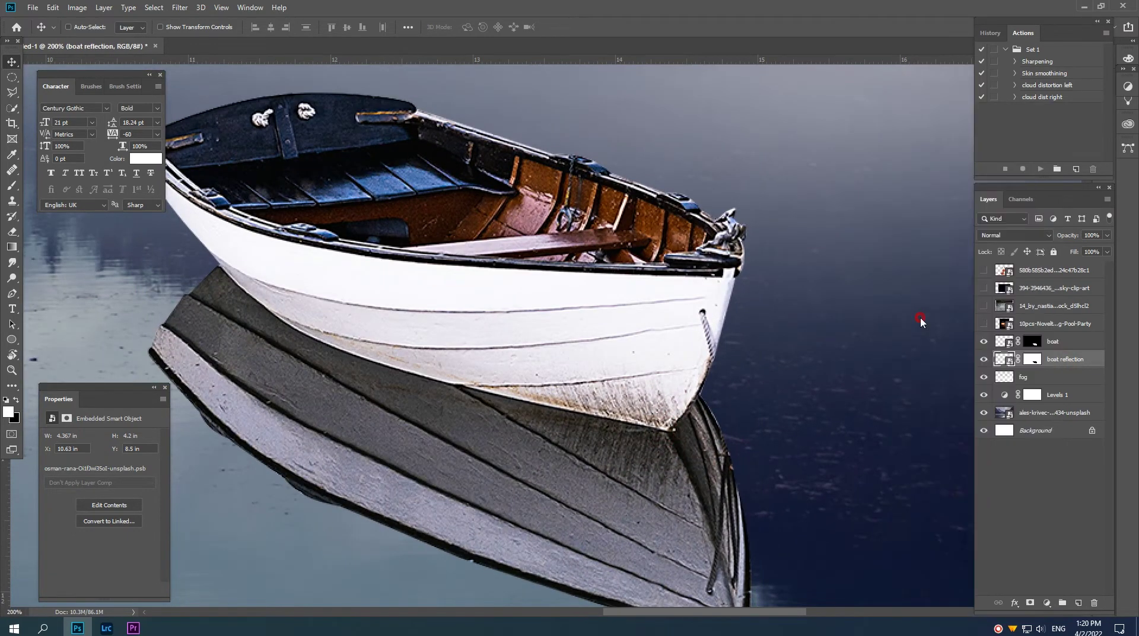
Apply the boat reflection layer's mask permanently, then reselect that layer
click(1033, 359)
right_click(1032, 359)
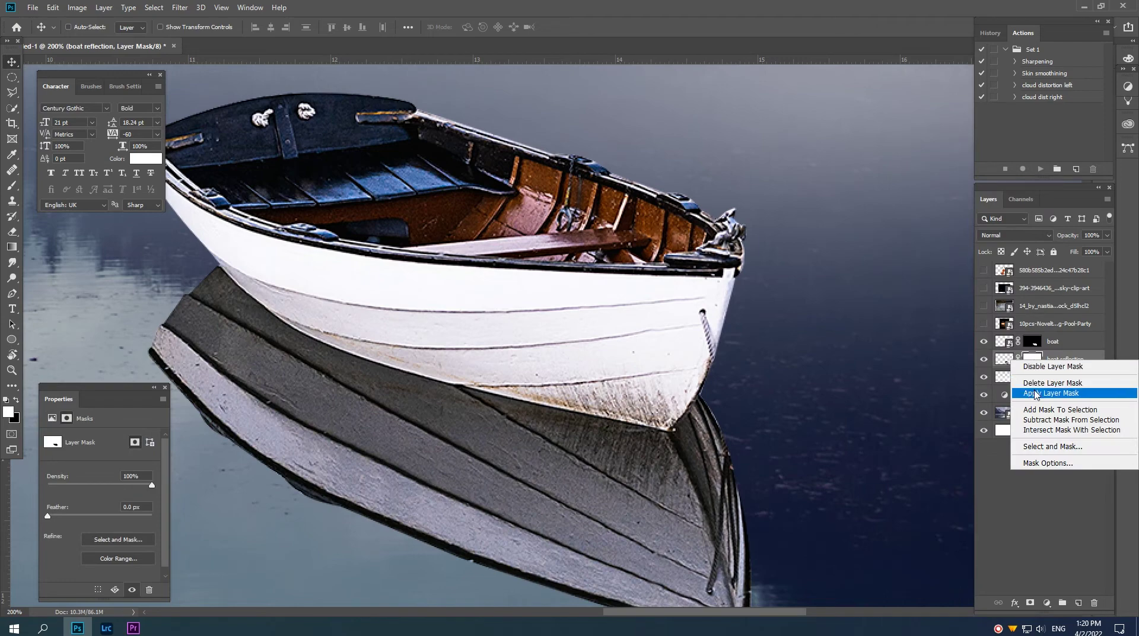
click(1036, 394)
click(1053, 342)
scroll(460, 407, down, 2)
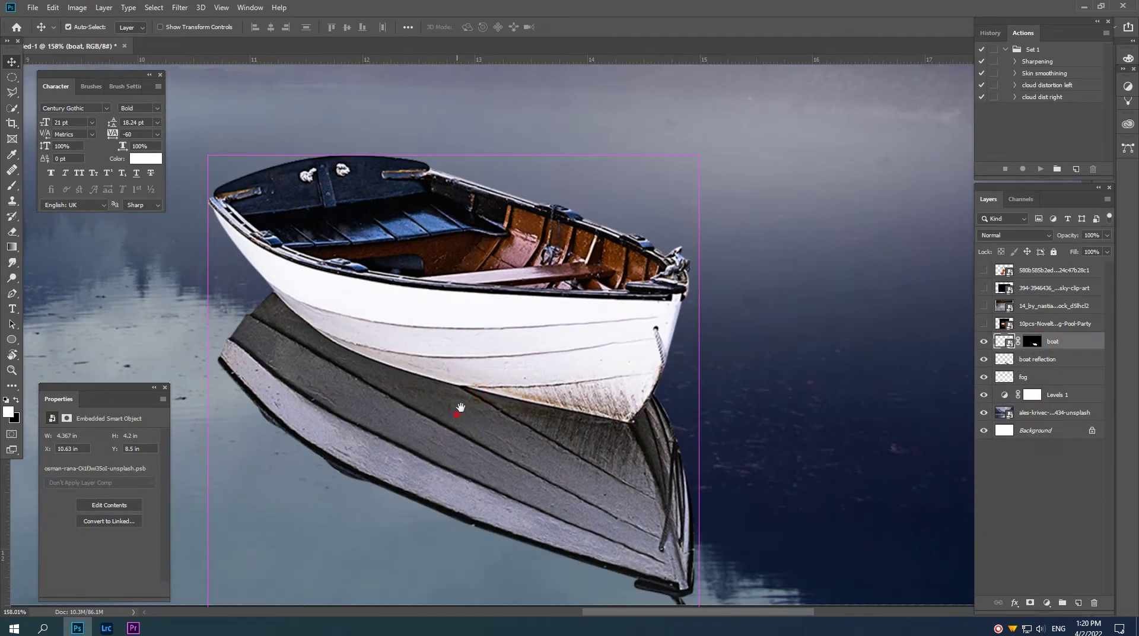
drag(460, 407, 468, 395)
click(1029, 361)
scroll(498, 365, down, 3)
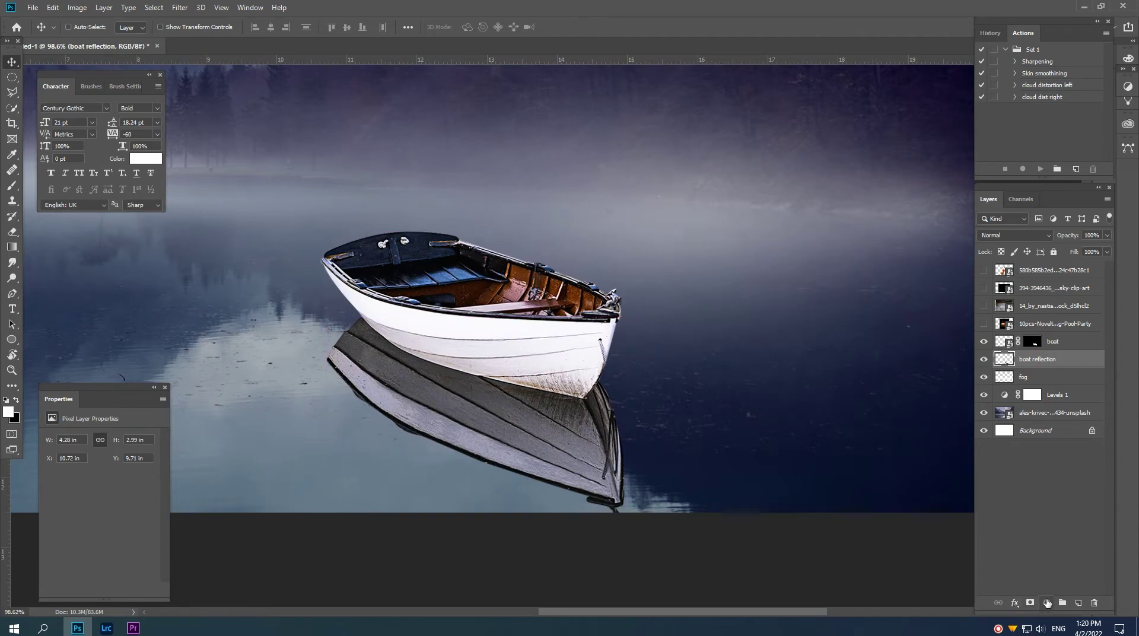
Darken the reflection with a clipped Levels adjustment by lowering output white
click(1047, 603)
click(1062, 448)
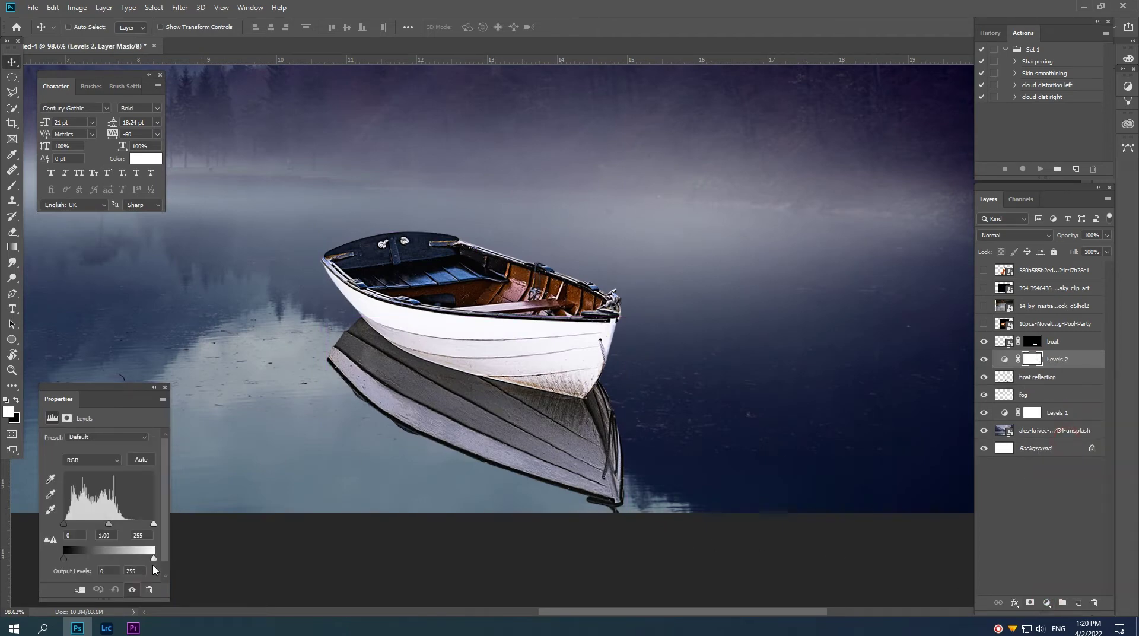
click(80, 589)
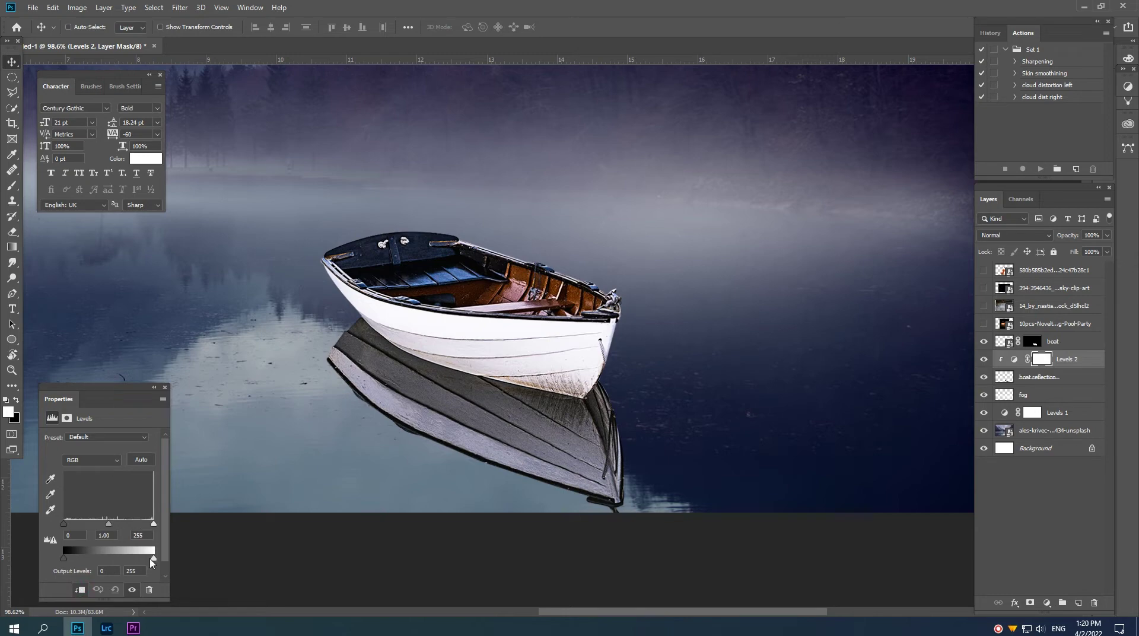
drag(151, 563, 107, 564)
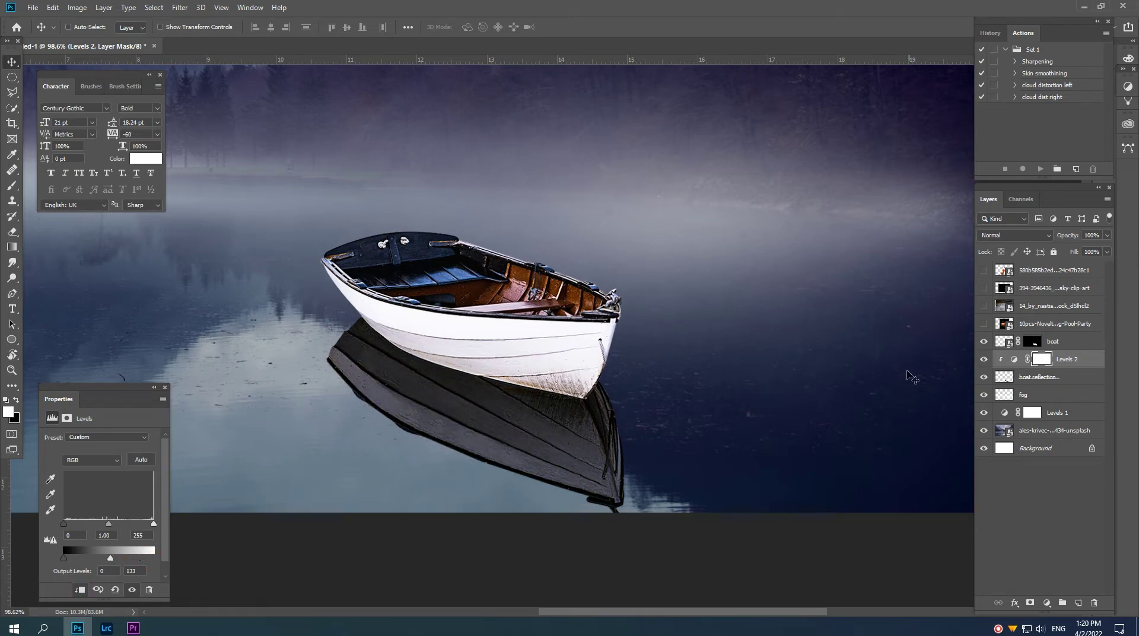
Set the reflection layer to 84% opacity and fade it with a black gradient mask
click(1051, 377)
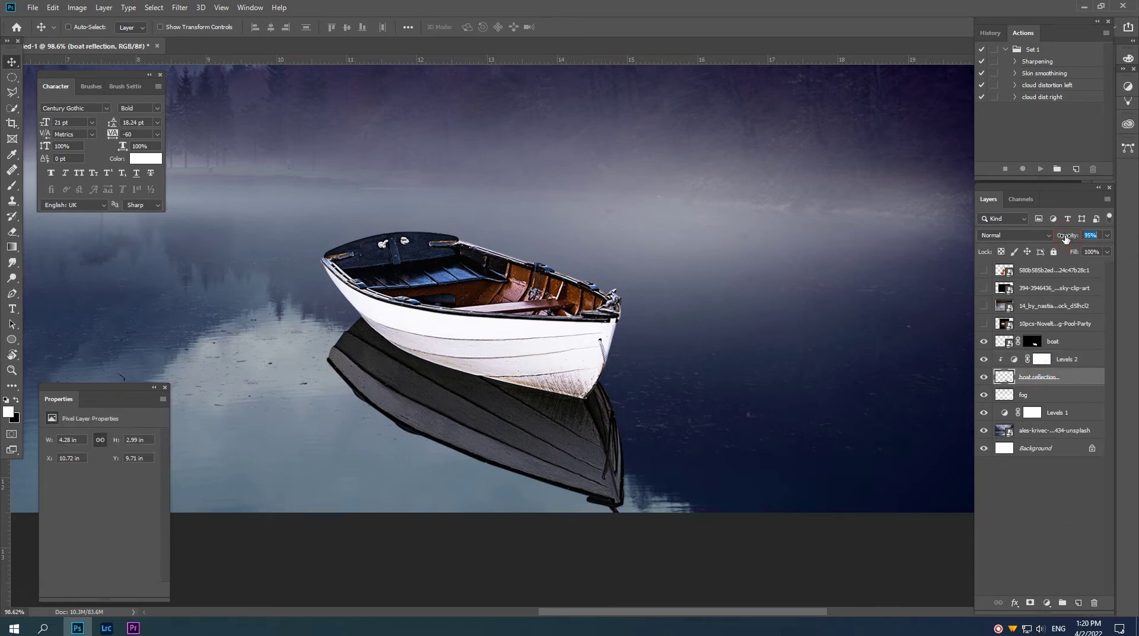
drag(1068, 237, 1057, 237)
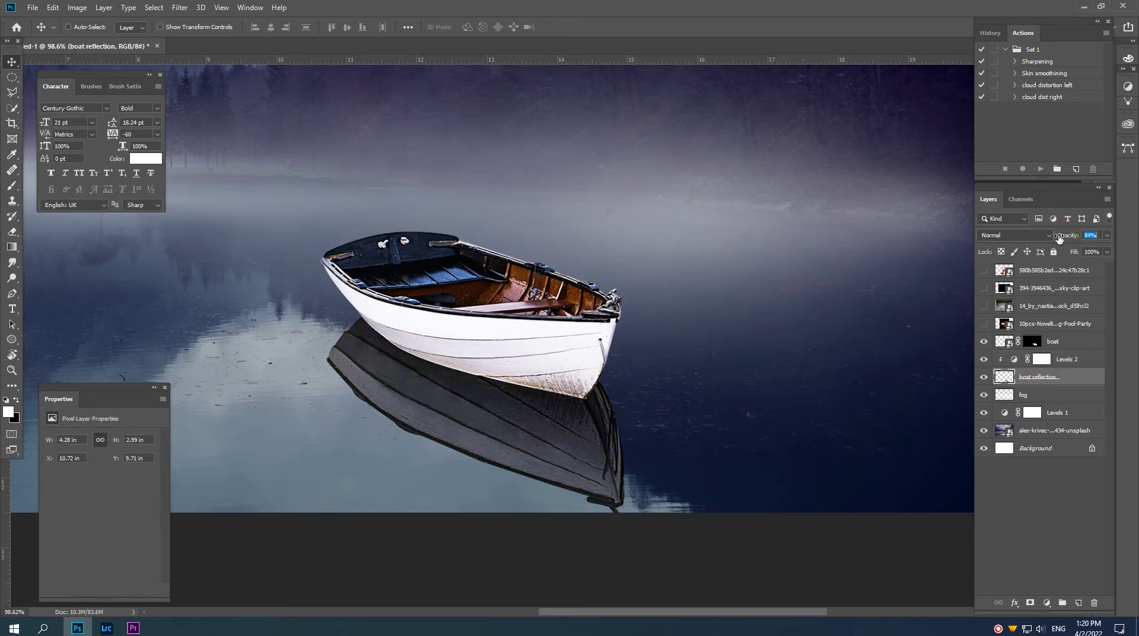
click(1030, 603)
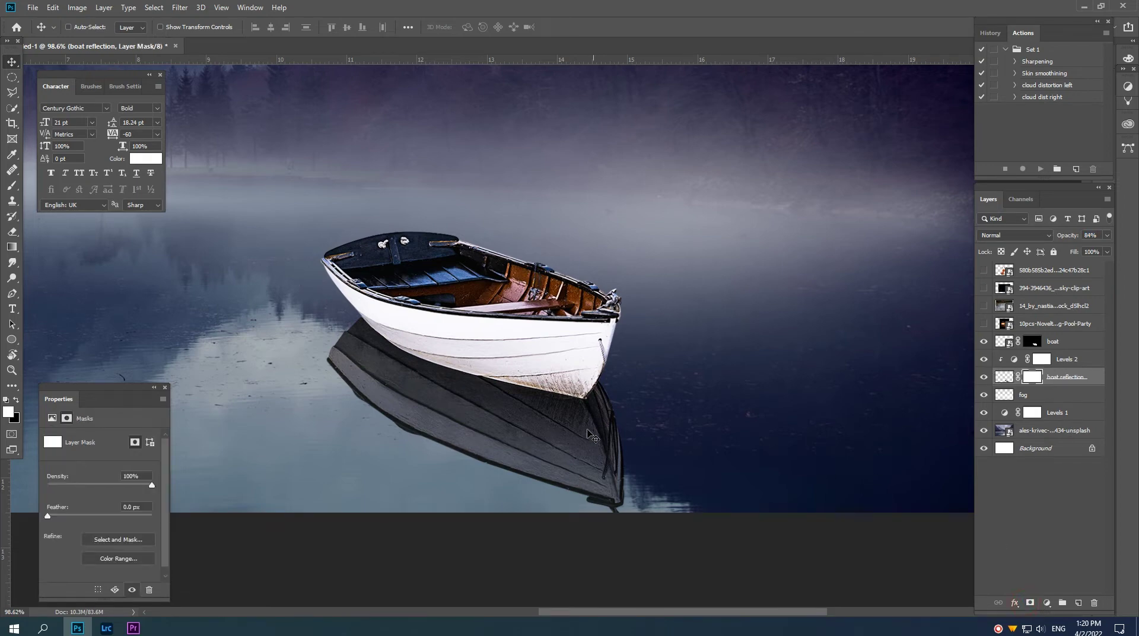
key(g)
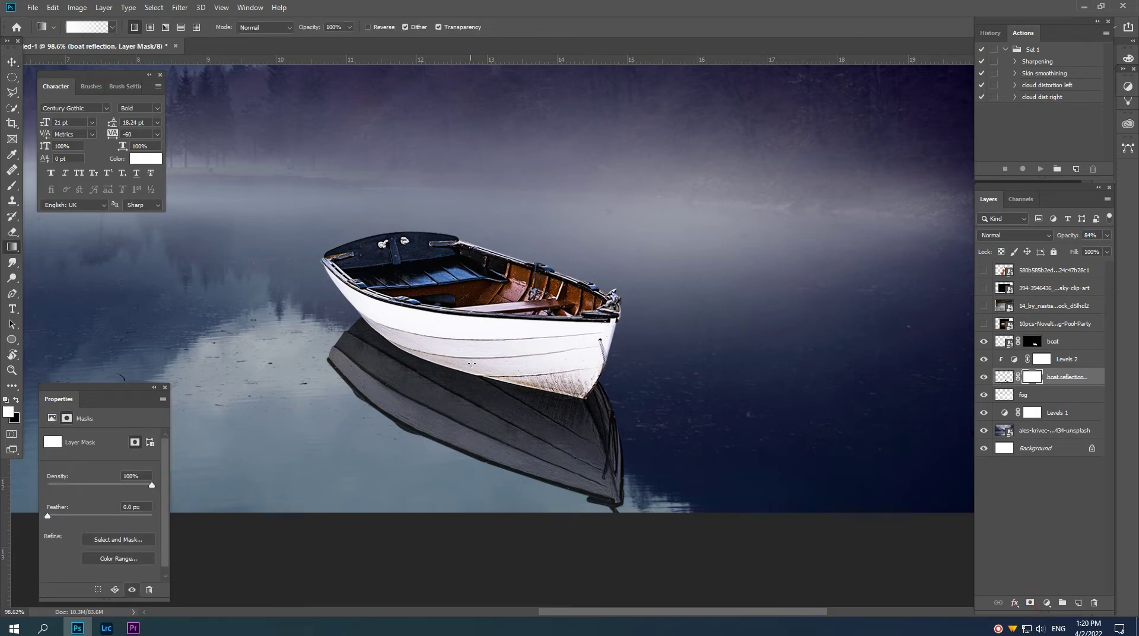
key(x)
scroll(459, 385, down, 2)
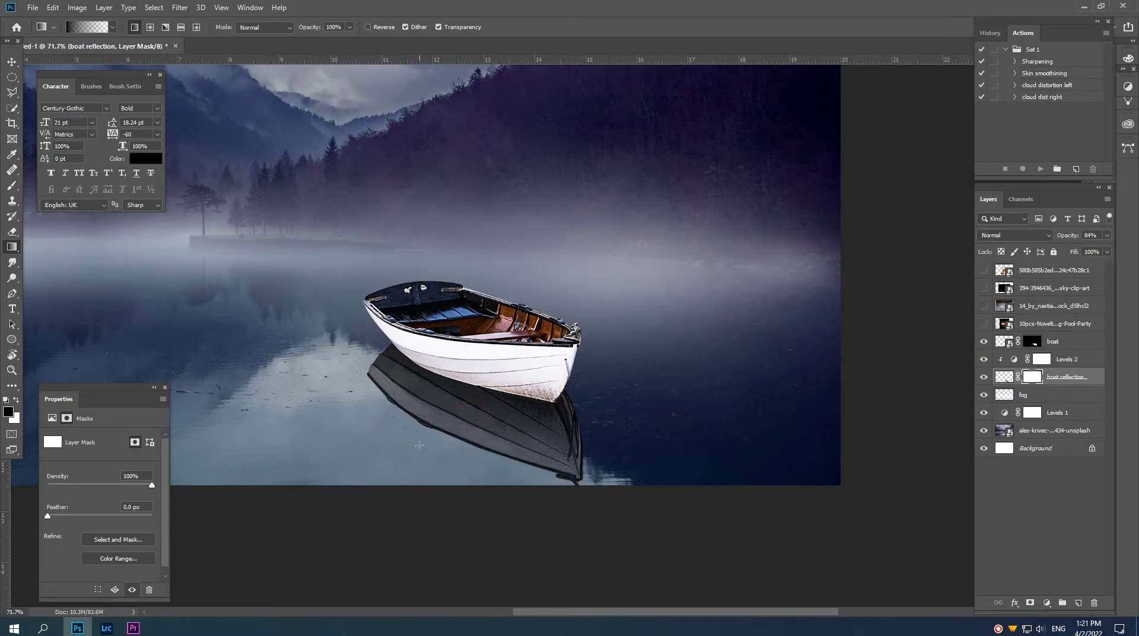
drag(412, 443, 461, 372)
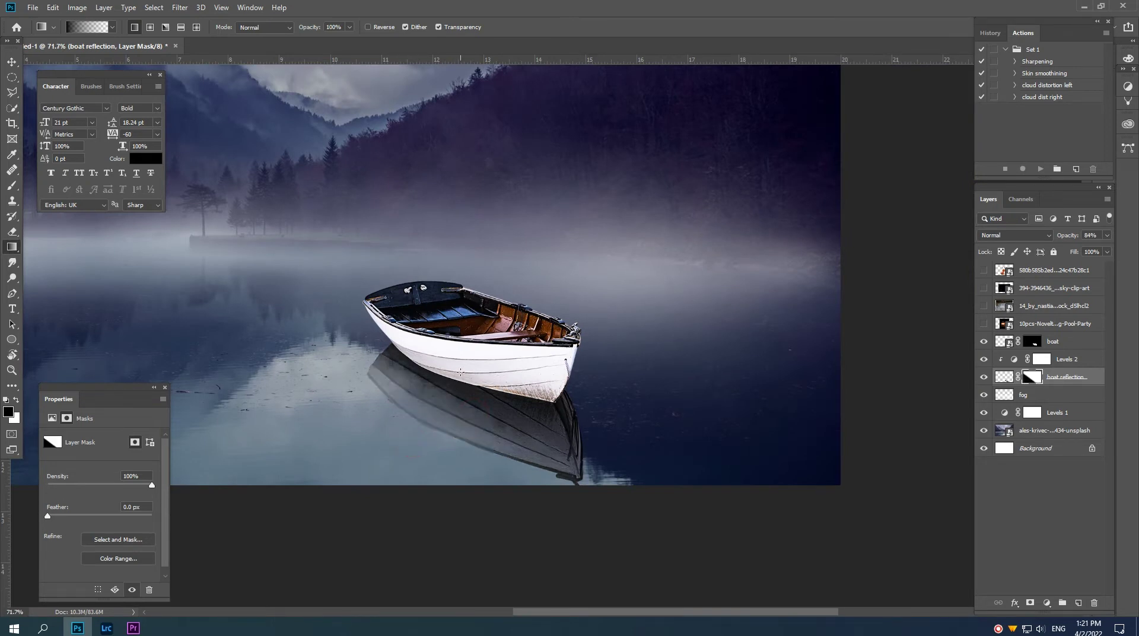
Redo the gradient fade on the reflection's lower part and apply the mask permanently
scroll(461, 388, up, 2)
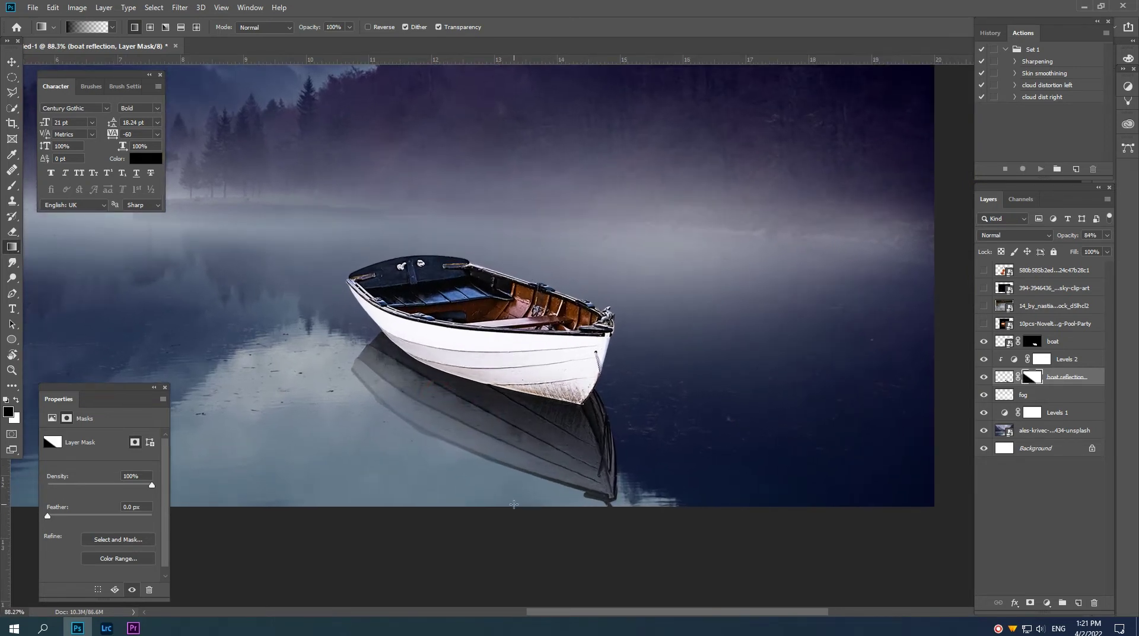
drag(535, 503, 524, 443)
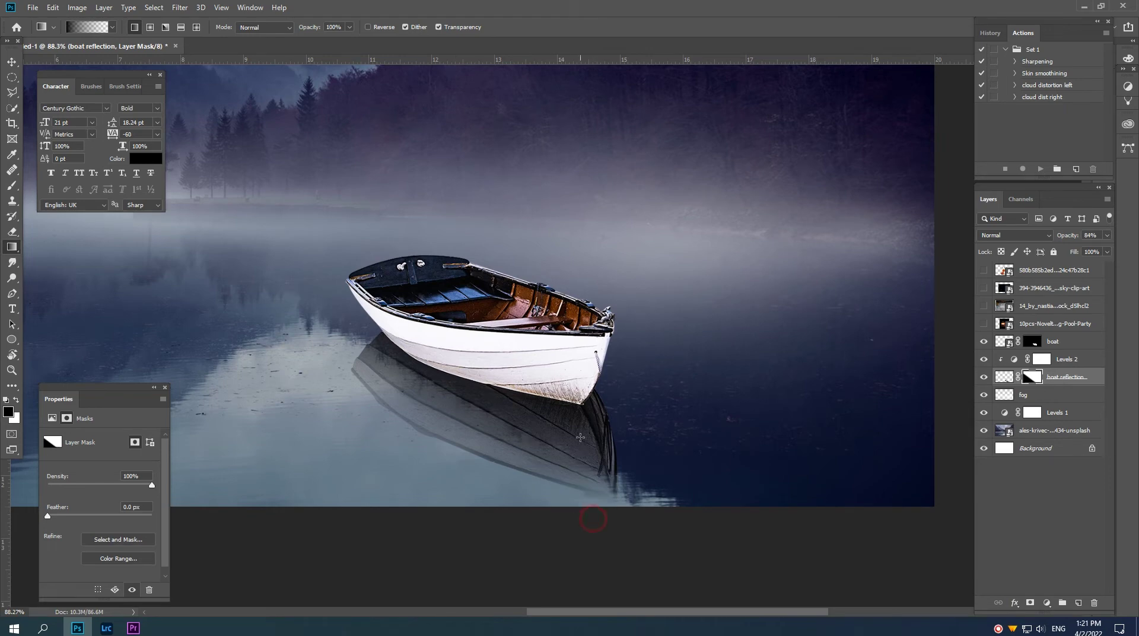
scroll(536, 449, down, 3)
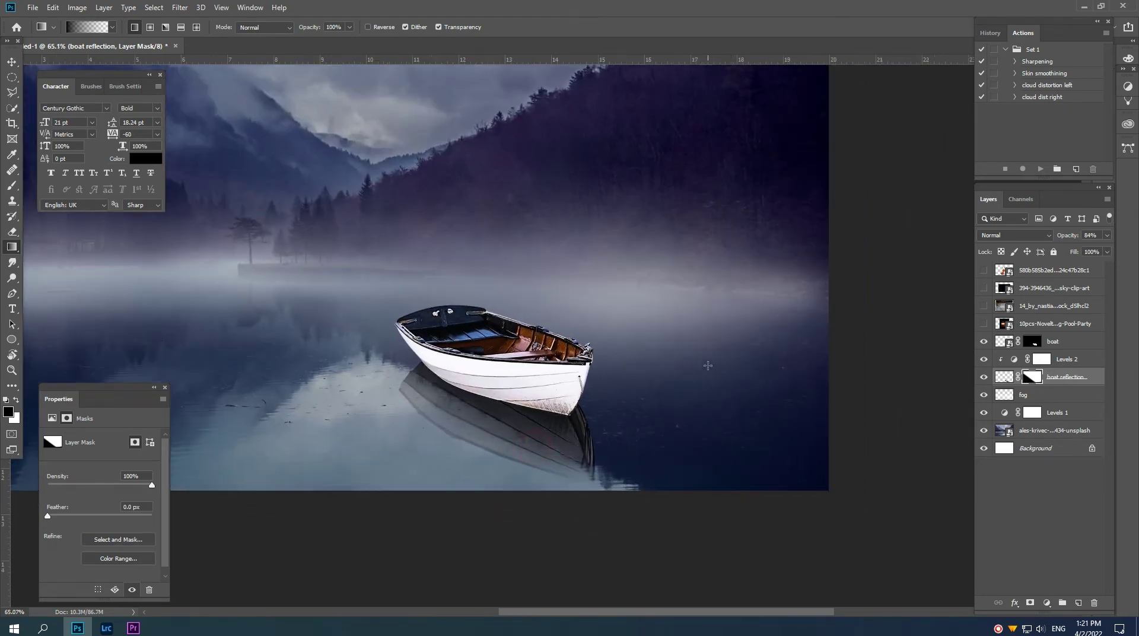
scroll(534, 494, up, 1)
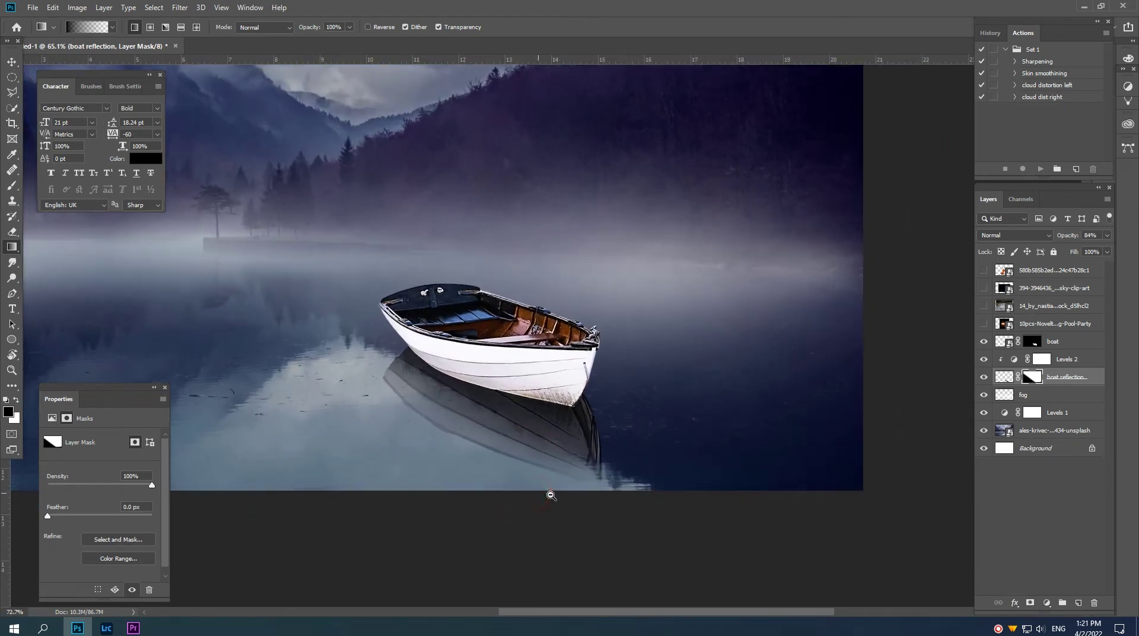
right_click(1025, 376)
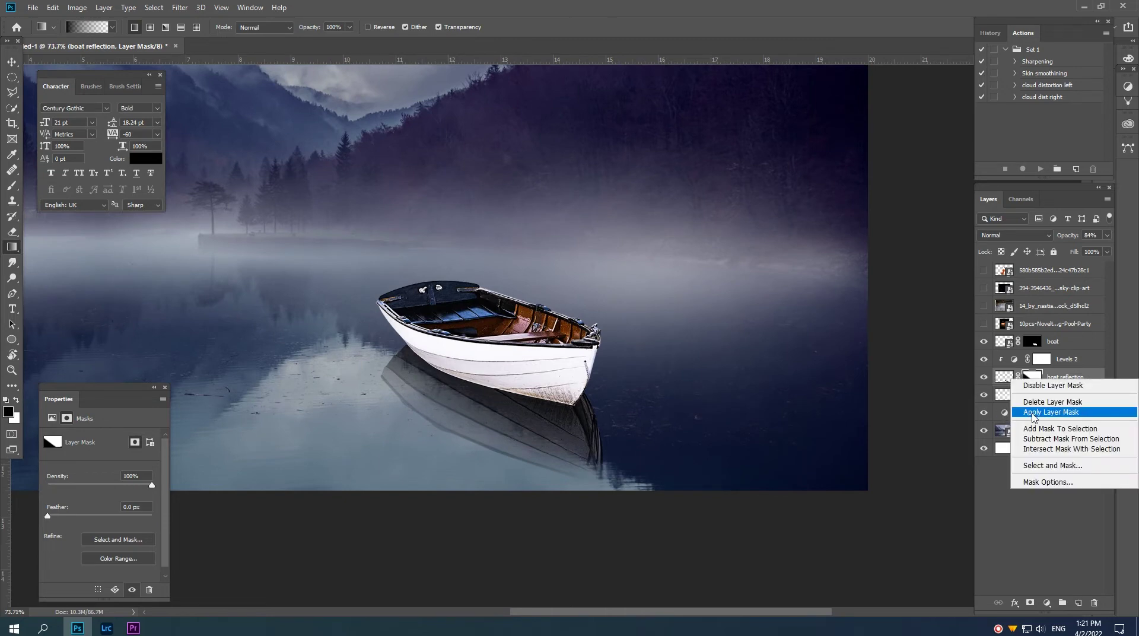
click(1036, 416)
Set the Smudge tool to a small soft round brush (about 45 px) for the boat reflection
click(12, 262)
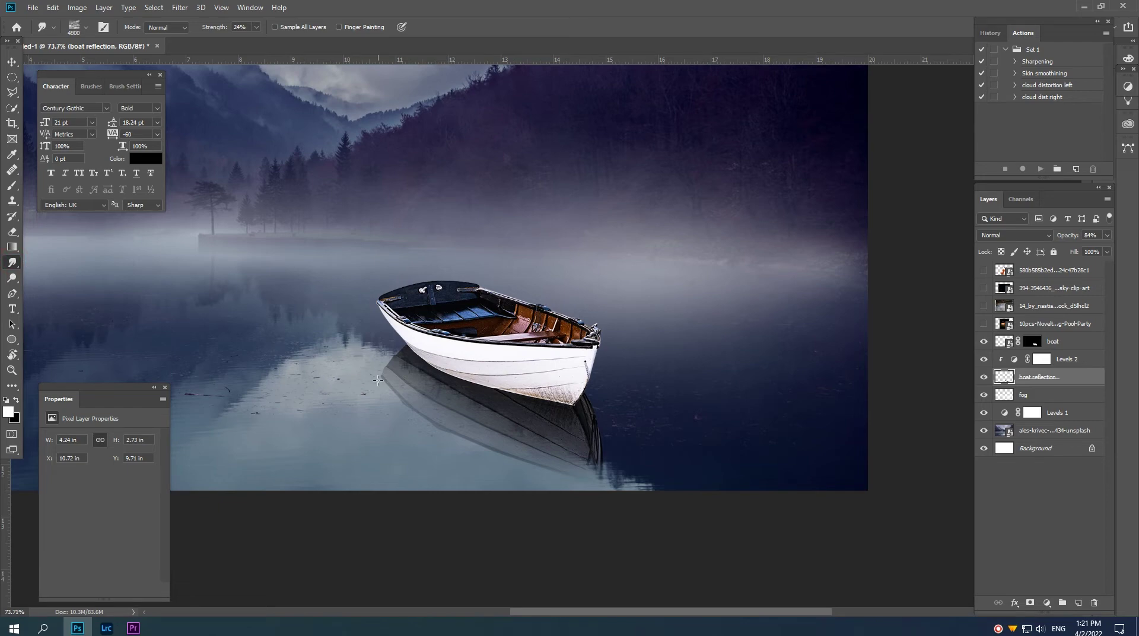
scroll(393, 382, down, 4)
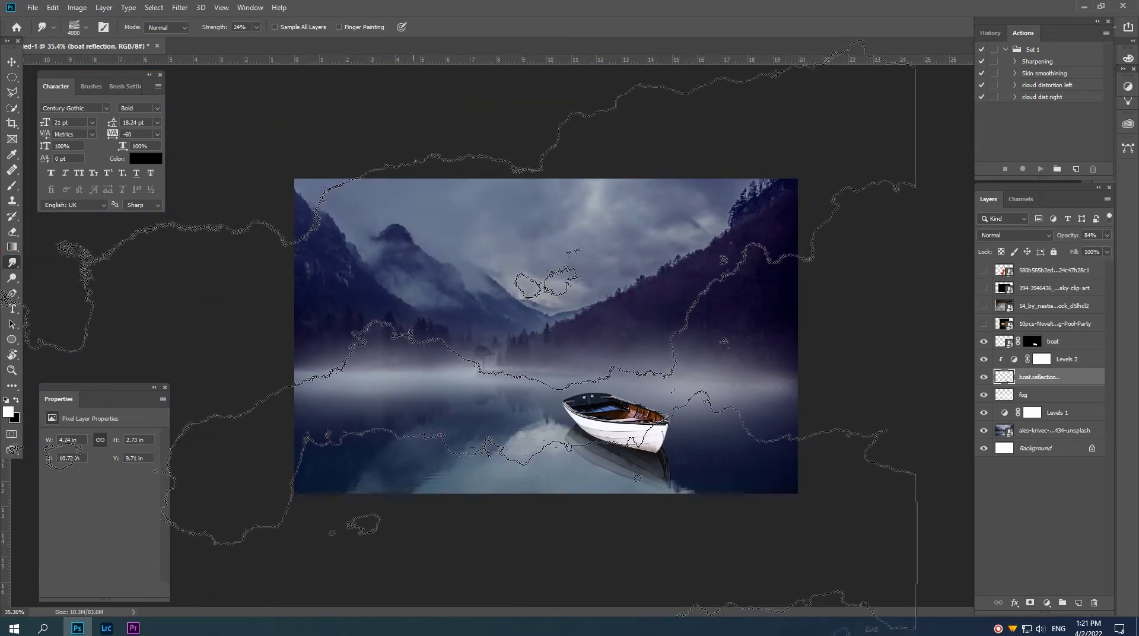
key(bracketleft)
key(bracketleft)
key(bracketleft)
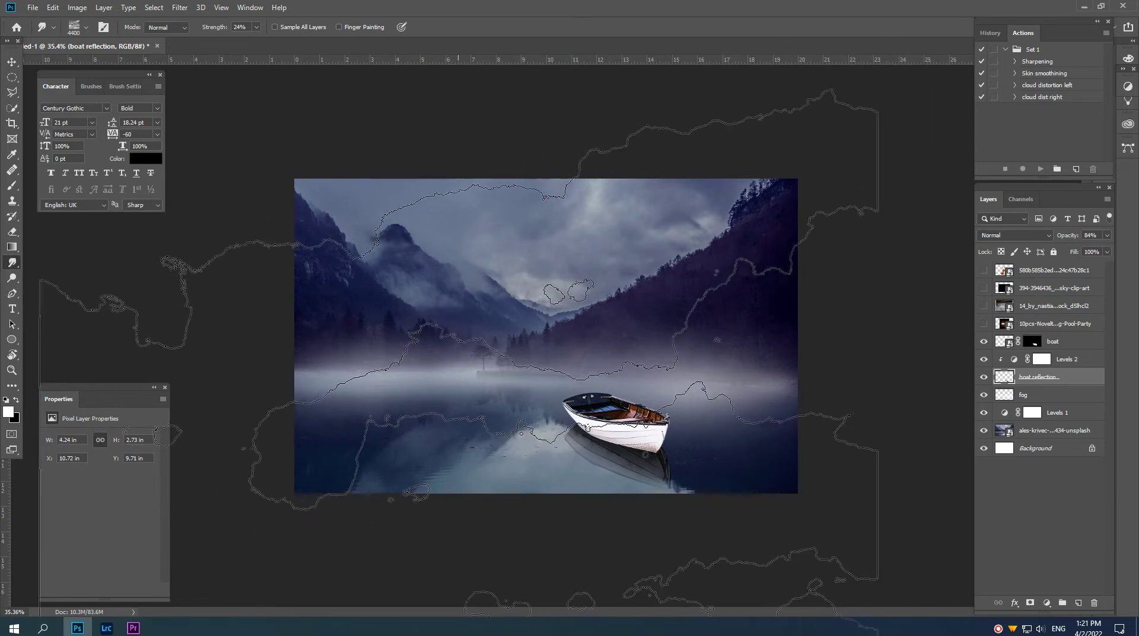
key(bracketleft)
key(bracketleft)
key(bracketleft)
key(bracketleft)
key(bracketleft)
key(bracketleft)
key(bracketleft)
key(bracketleft)
key(bracketleft)
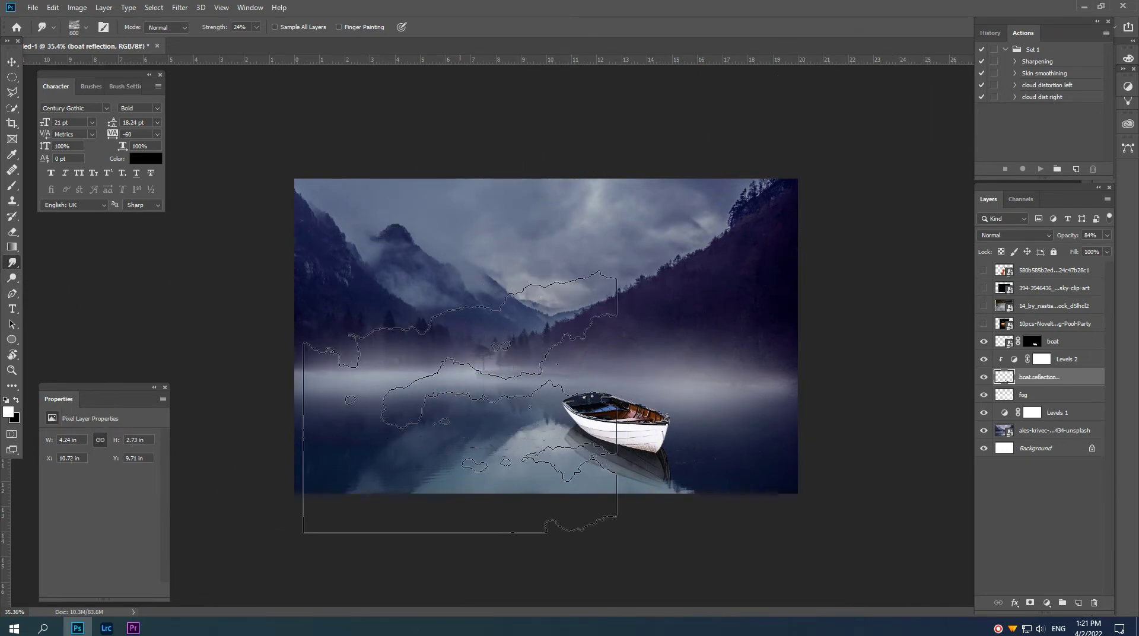
key(bracketleft)
key(bracketleft)
key(bracketleft)
key(bracketleft)
key(bracketleft)
key(bracketleft)
scroll(547, 421, up, 2)
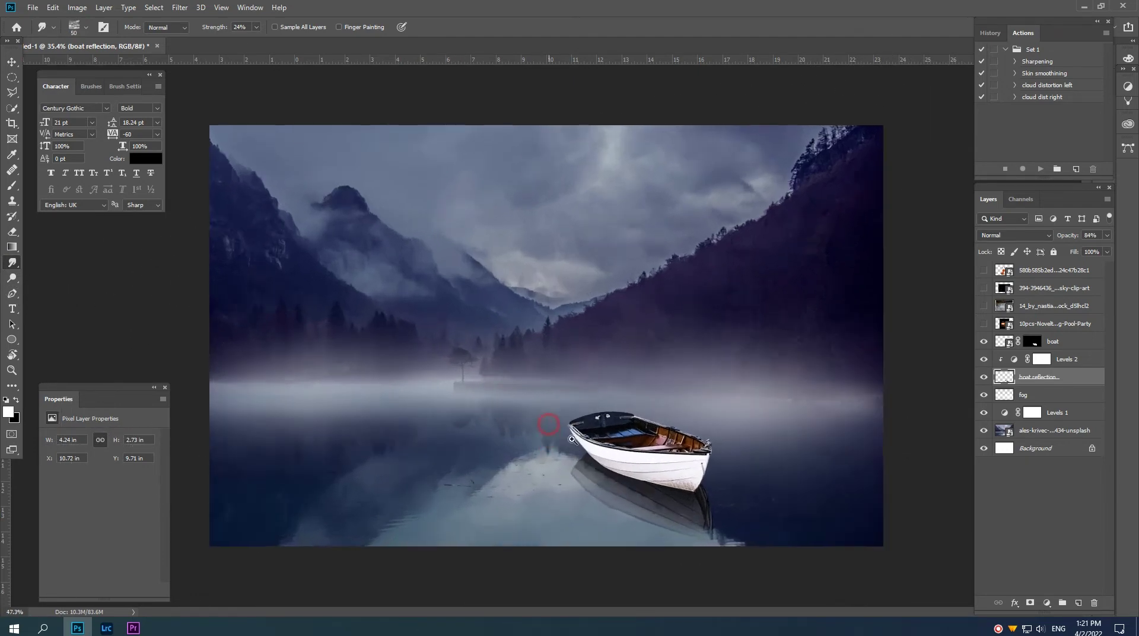
click(86, 27)
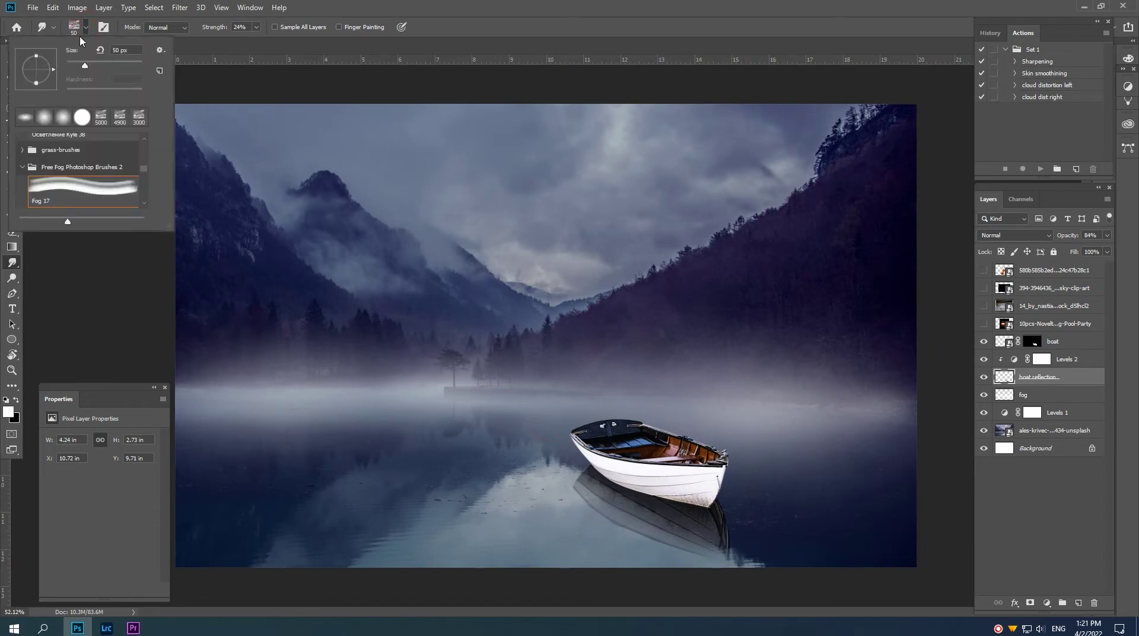
click(46, 121)
double_click(45, 119)
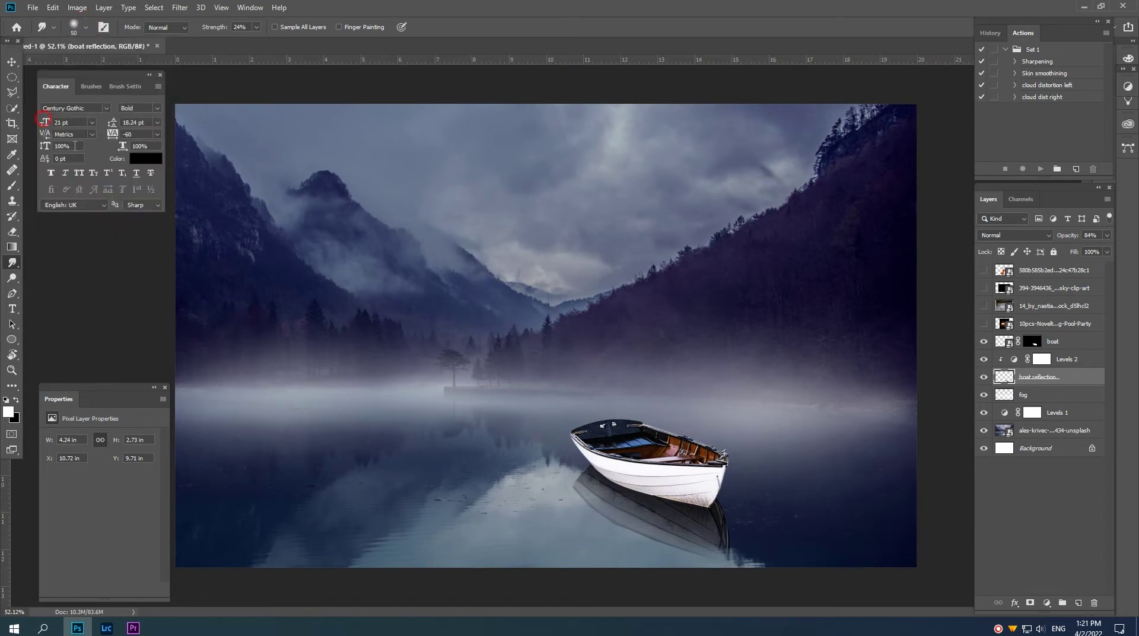
scroll(587, 471, up, 3)
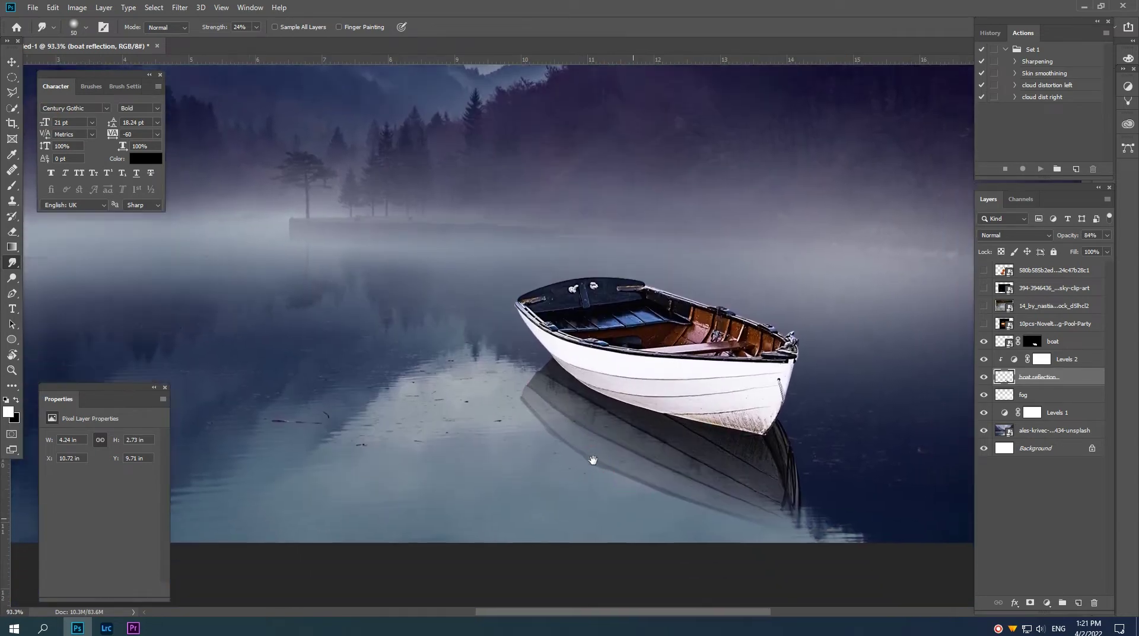
key(bracketleft)
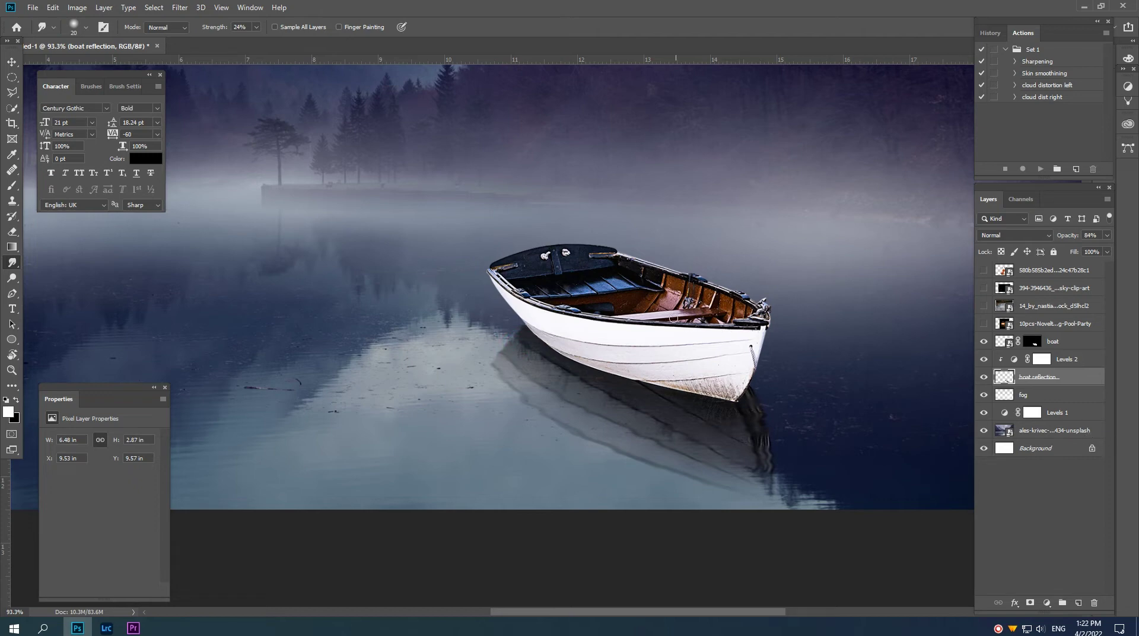
Apply a Motion Blur with angle -90° and distance 9 pixels to the boat reflection
click(172, 8)
mouse_move(205, 142)
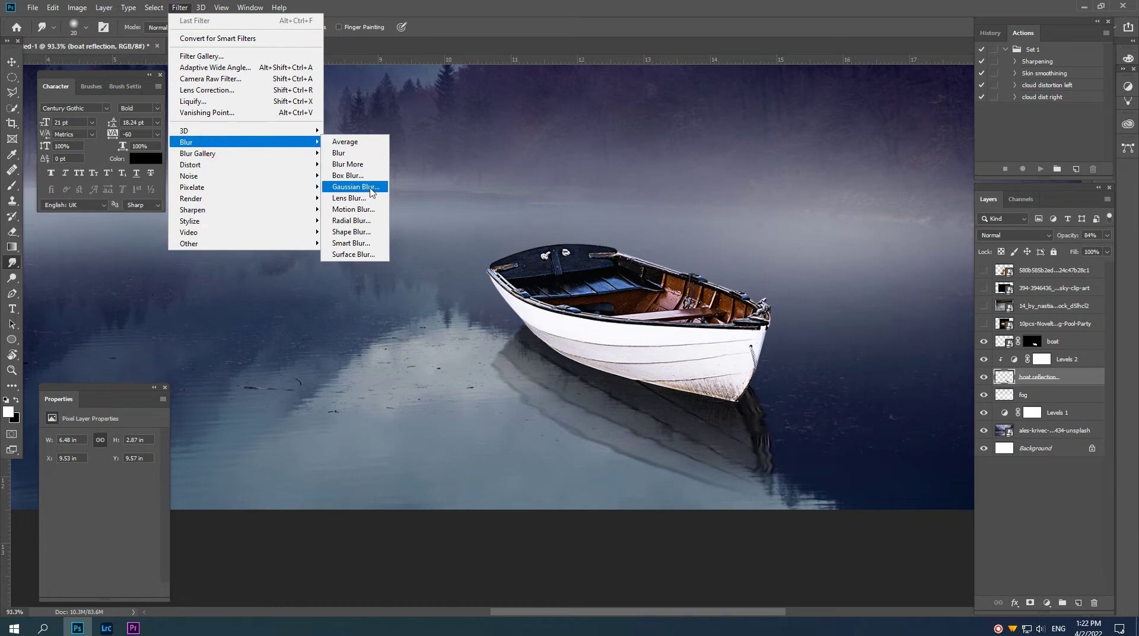
click(354, 209)
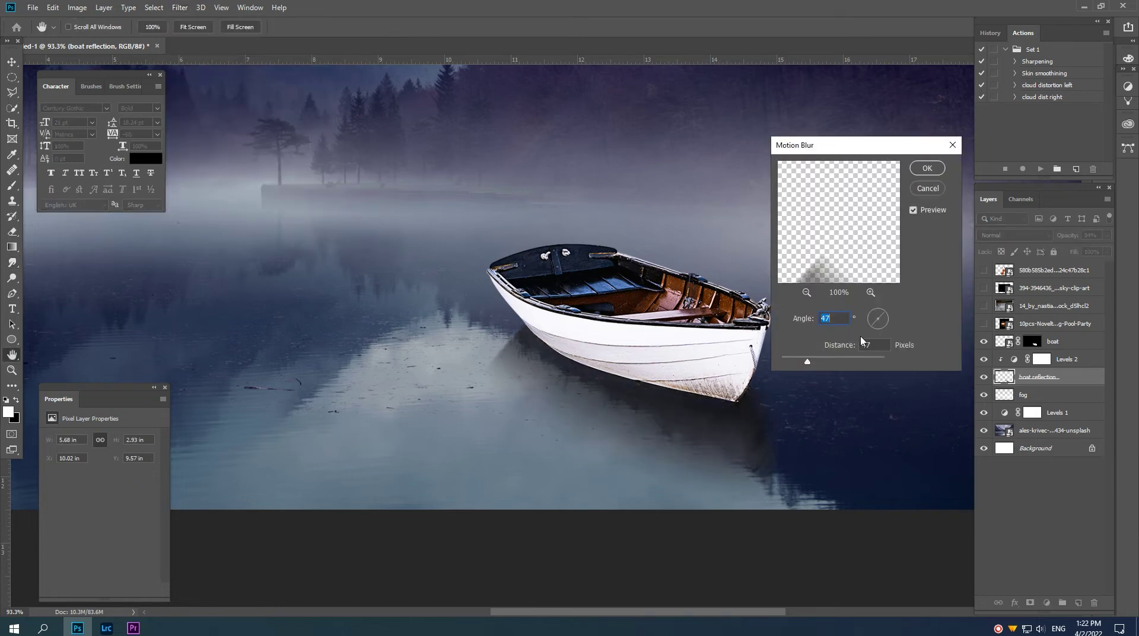
drag(879, 329, 879, 330)
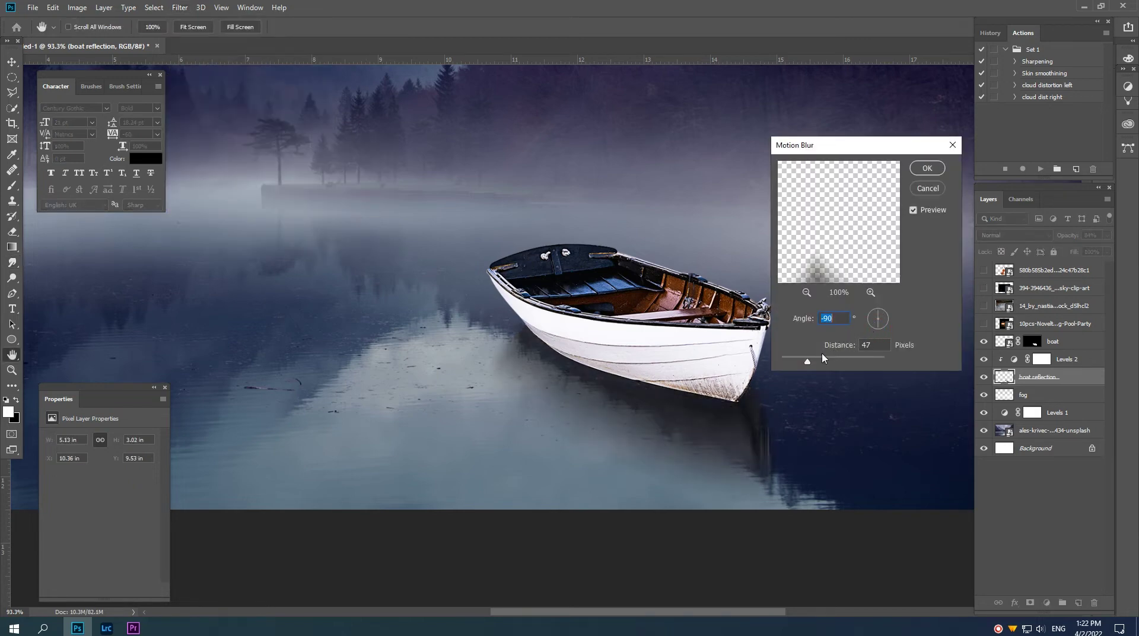
drag(807, 360, 787, 364)
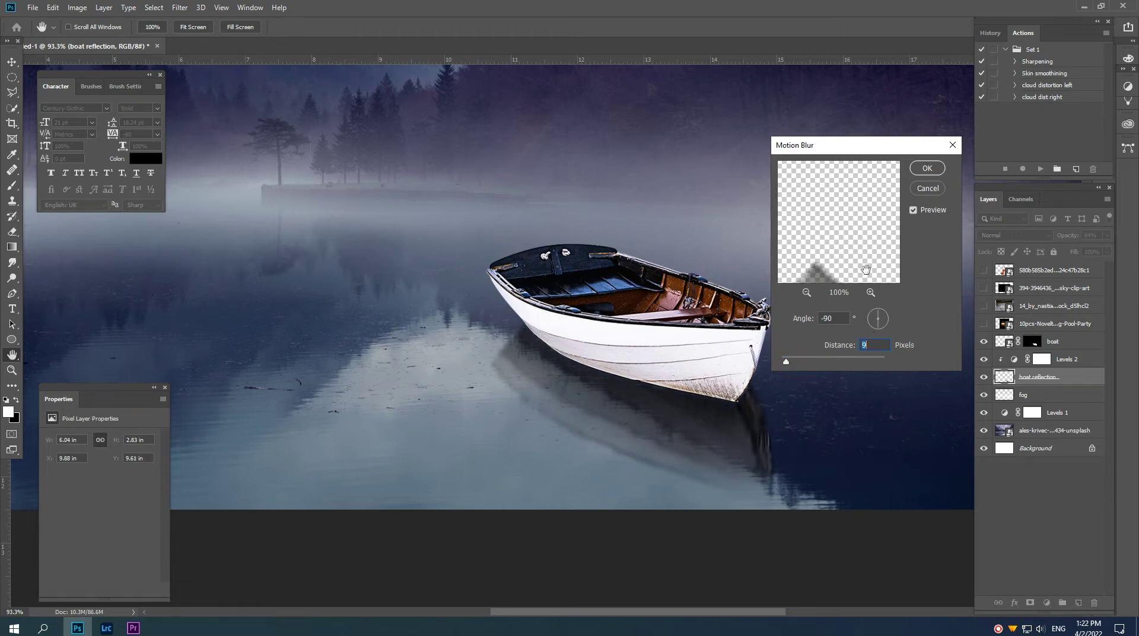
click(928, 169)
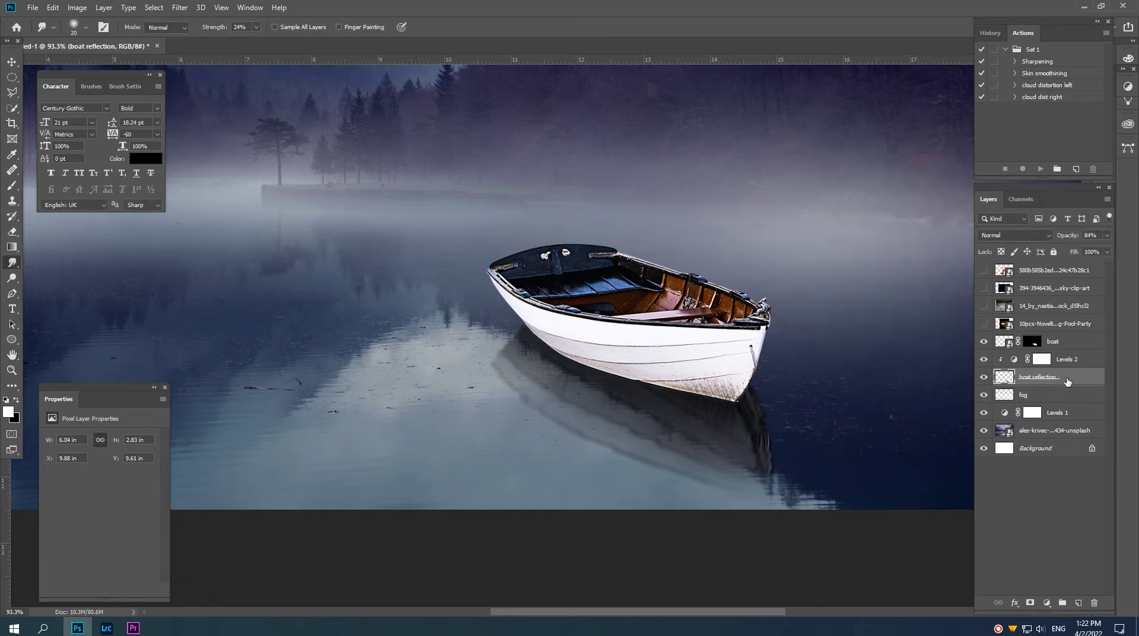
On Levels 2, raise the Blue channel's output black level to 57
click(1013, 361)
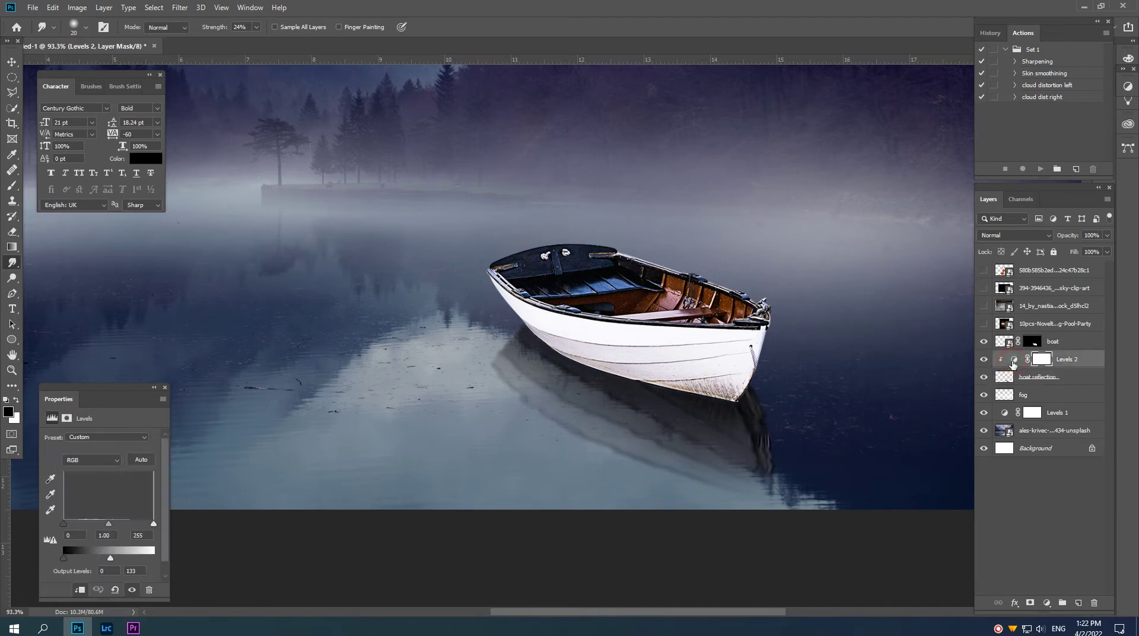
click(92, 460)
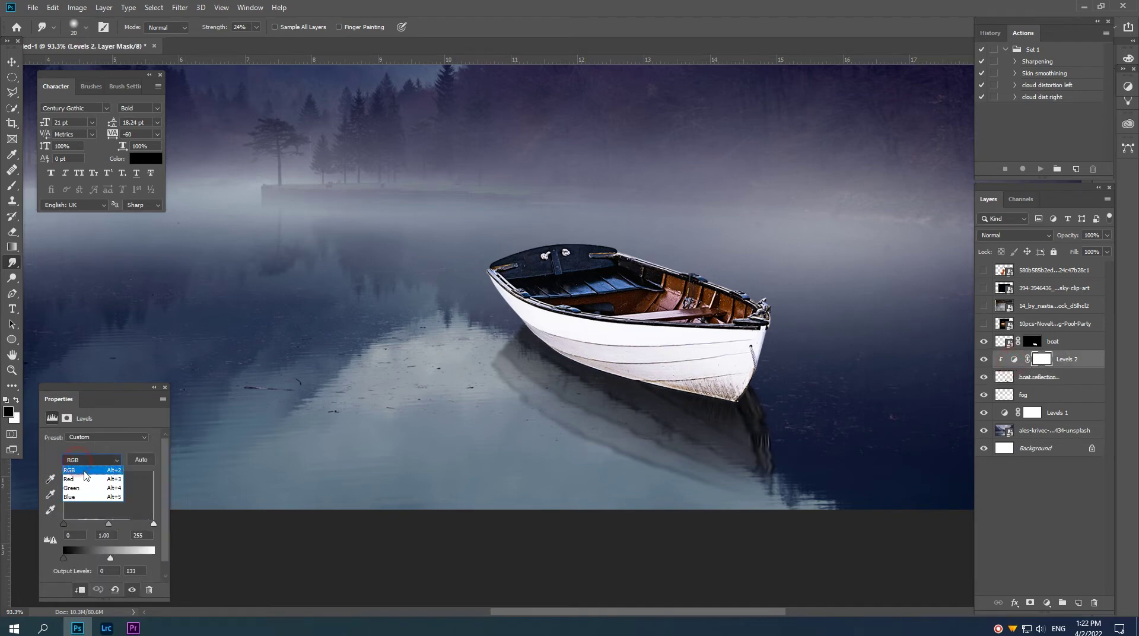
click(74, 498)
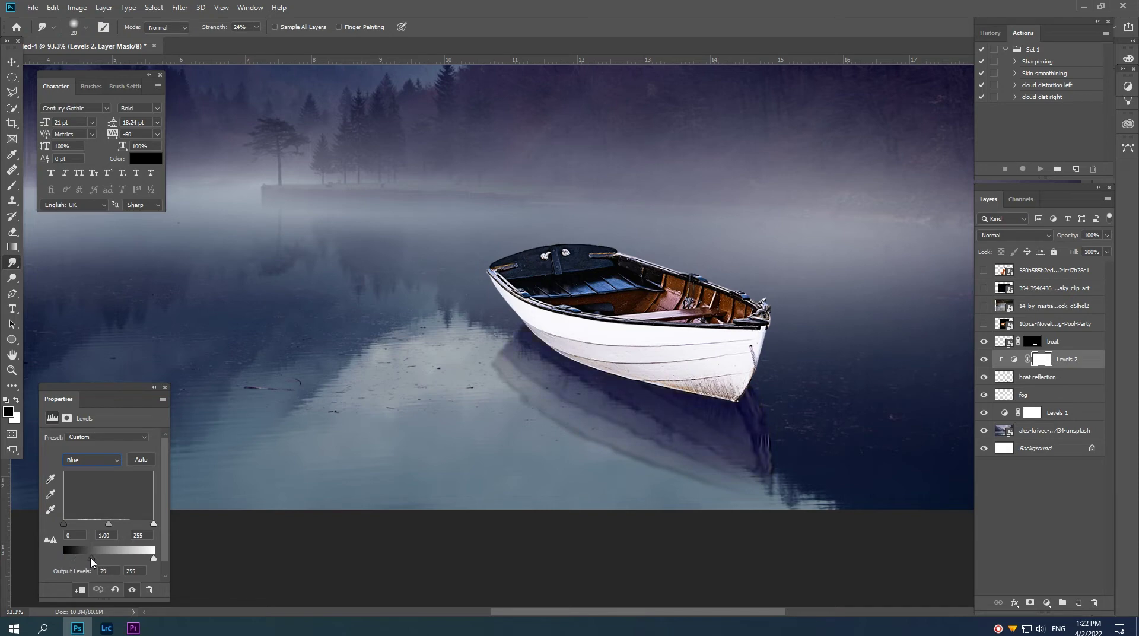
drag(95, 559, 83, 558)
Toggle Levels 2 off and on to compare, then select the boat layer
click(1014, 359)
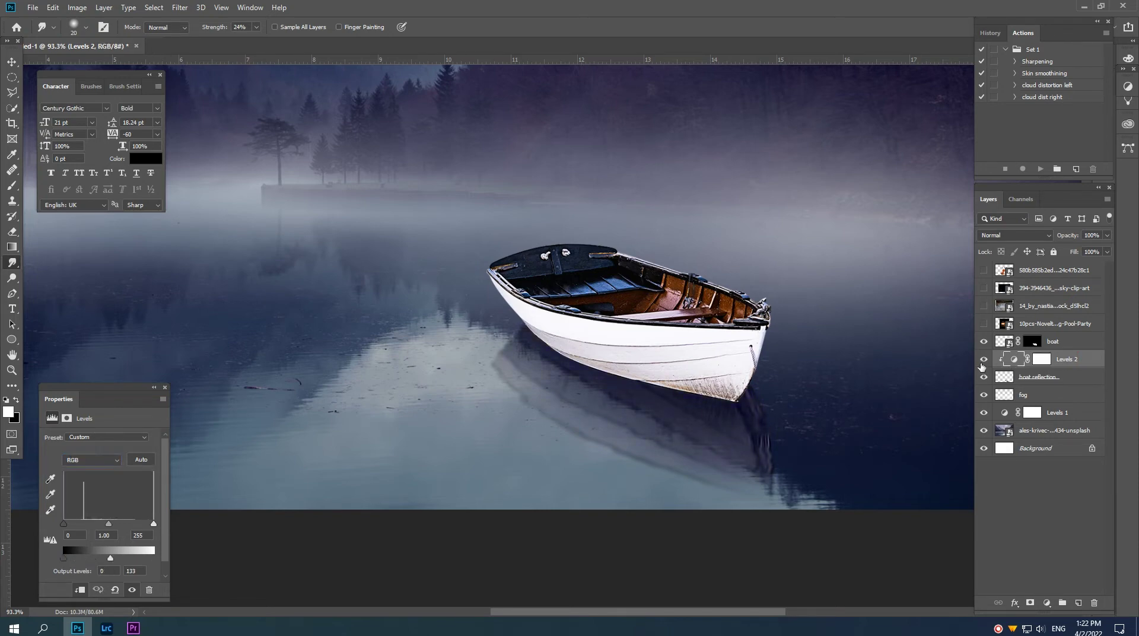
click(984, 358)
click(984, 359)
scroll(671, 424, down, 3)
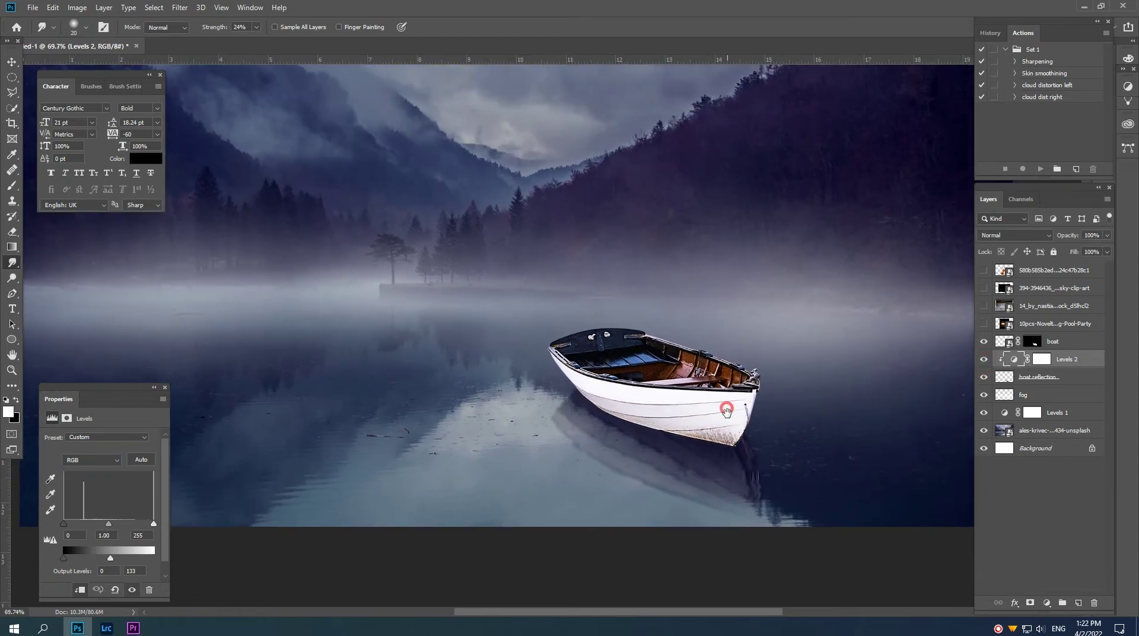
scroll(670, 424, up, 2)
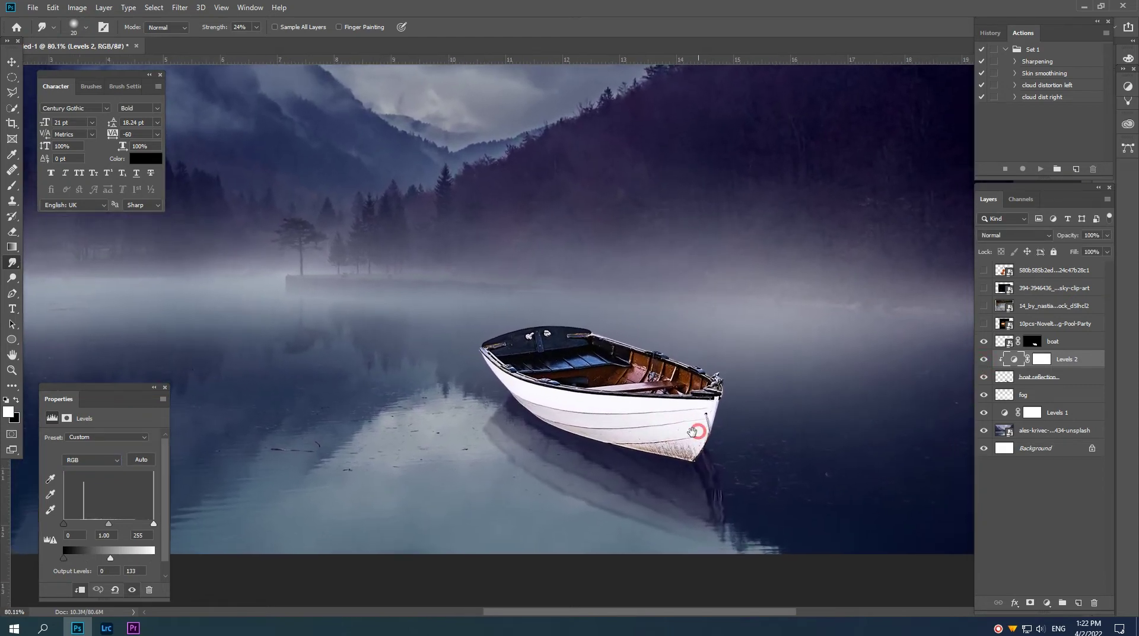
click(1060, 343)
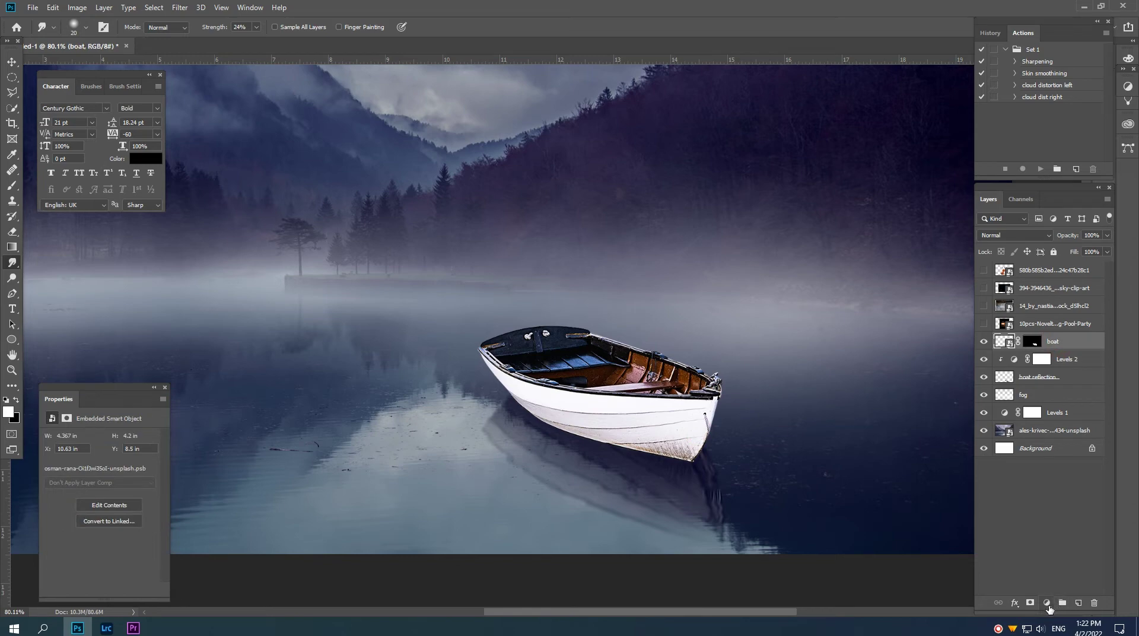
Add a Curves adjustment clipped to the boat, pulling highlights and midtones down to darken the hull
click(1048, 605)
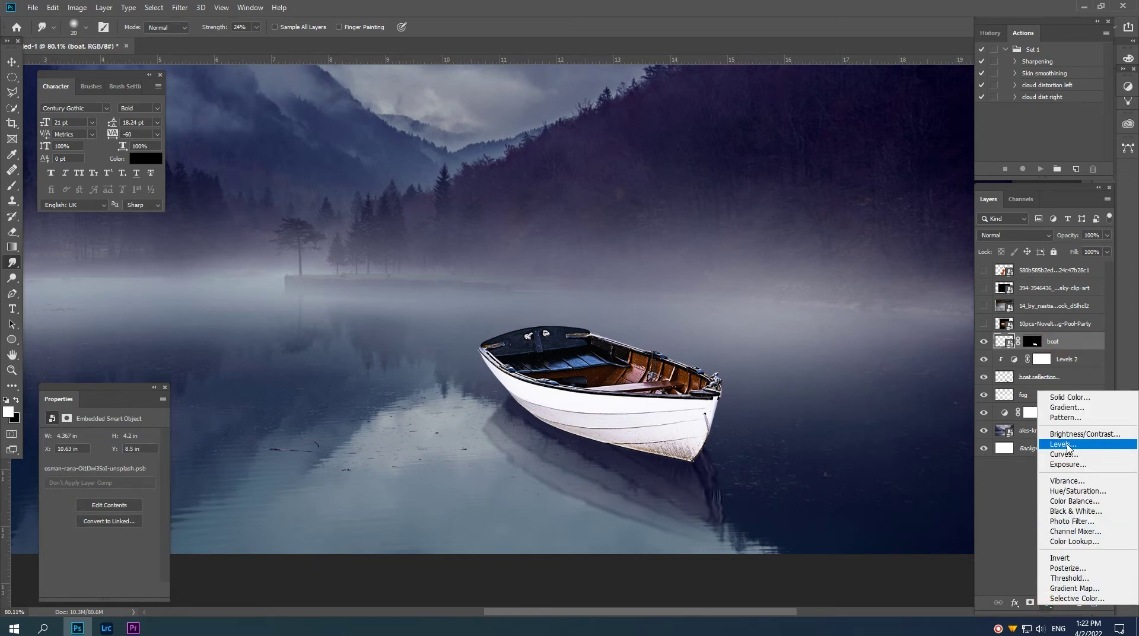
click(1063, 454)
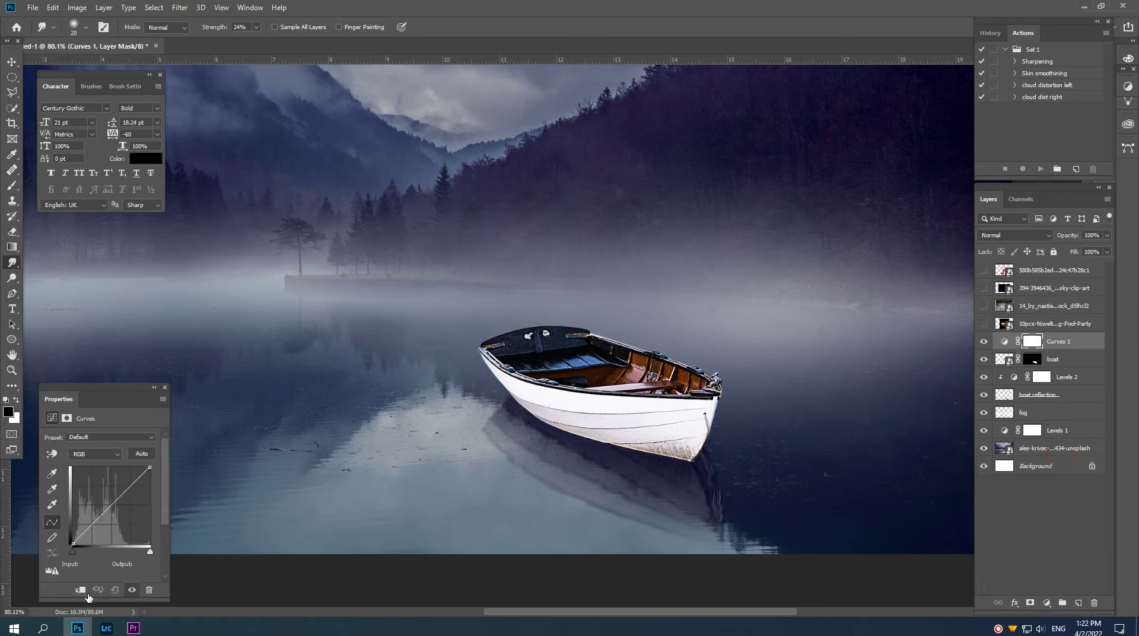
click(81, 590)
drag(150, 467, 150, 480)
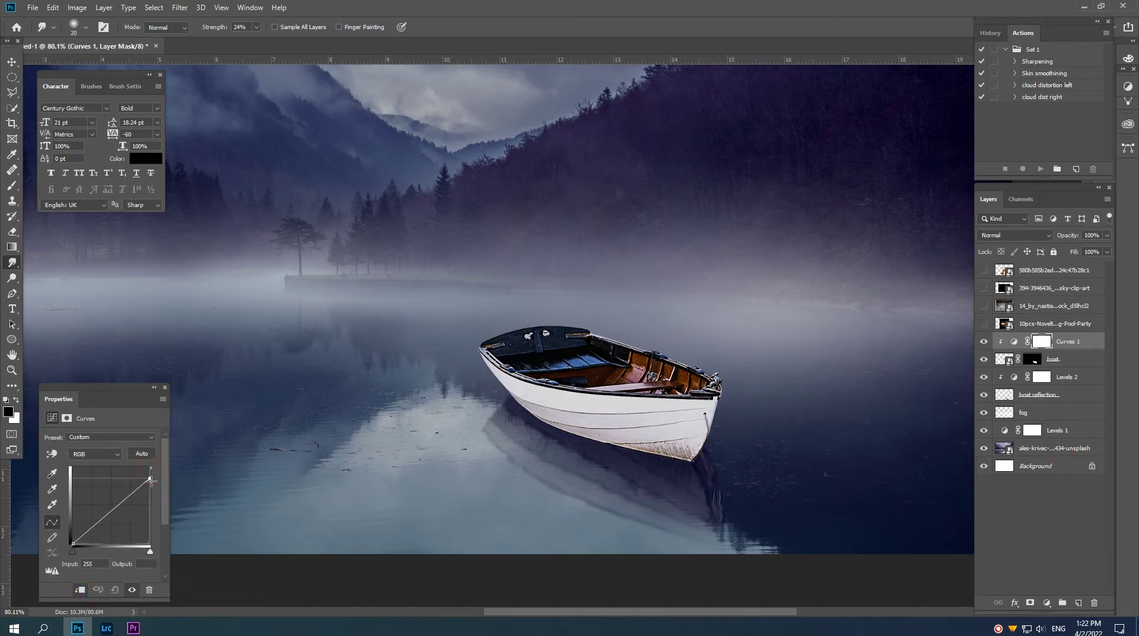
drag(108, 515, 106, 516)
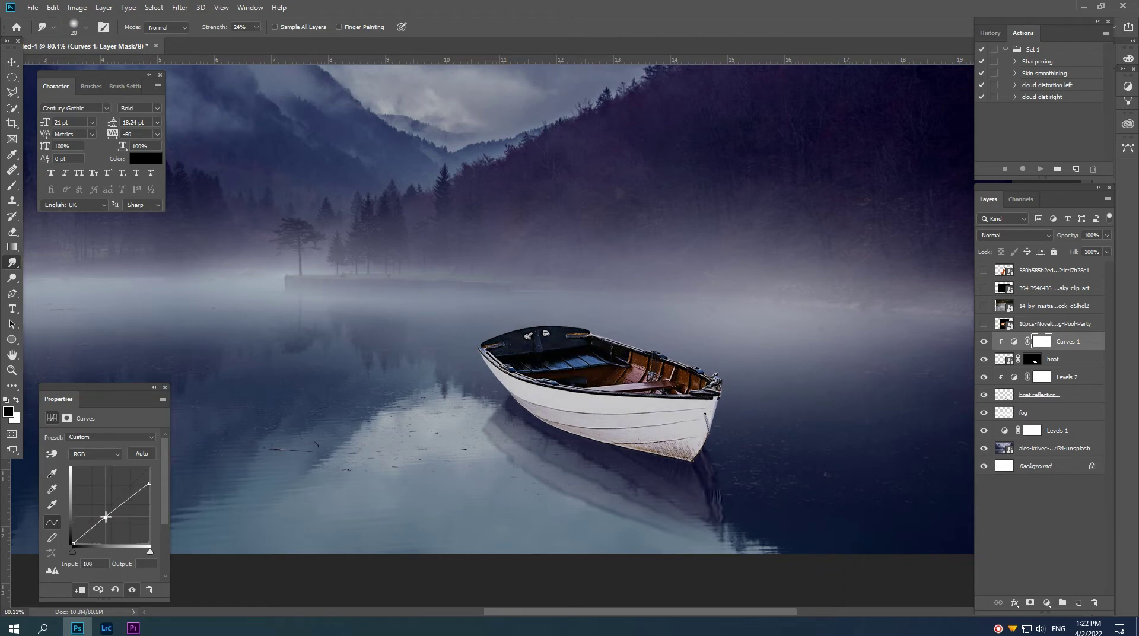
drag(149, 484, 109, 523)
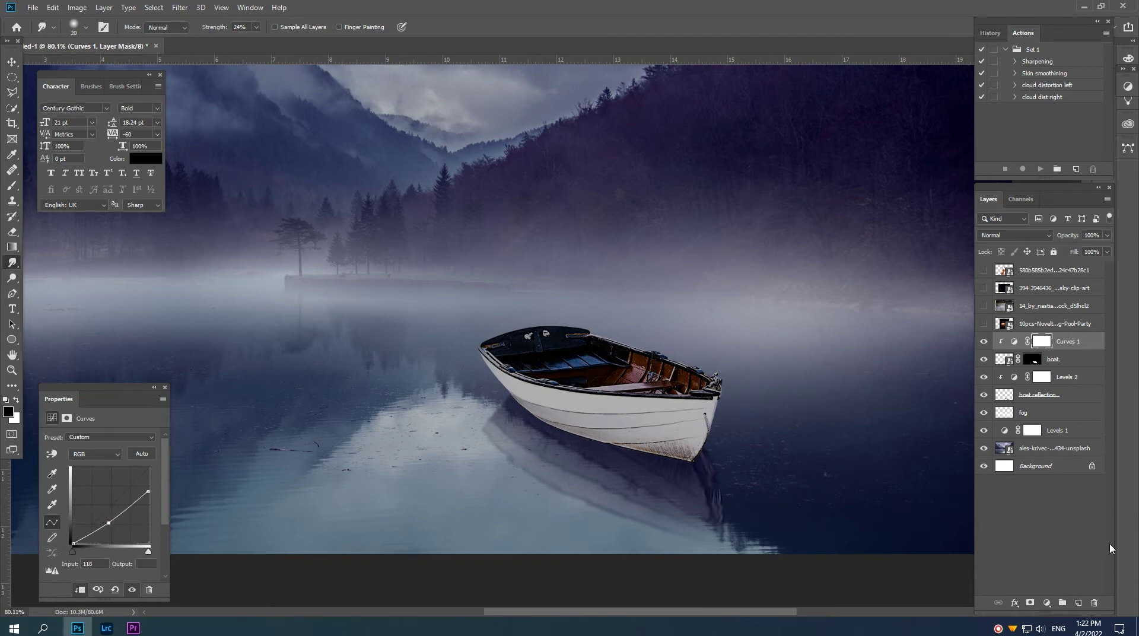
Add Layer 1 with a copy of the boat's mask and set it to Soft Light
click(1078, 603)
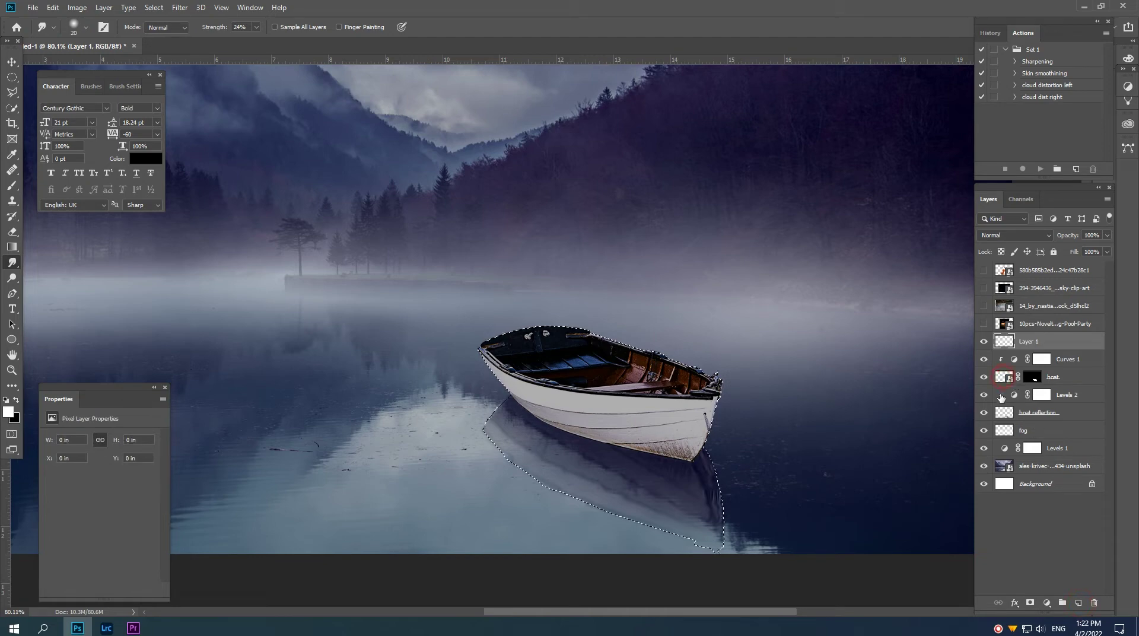
ctrl+click(1033, 376)
click(1028, 603)
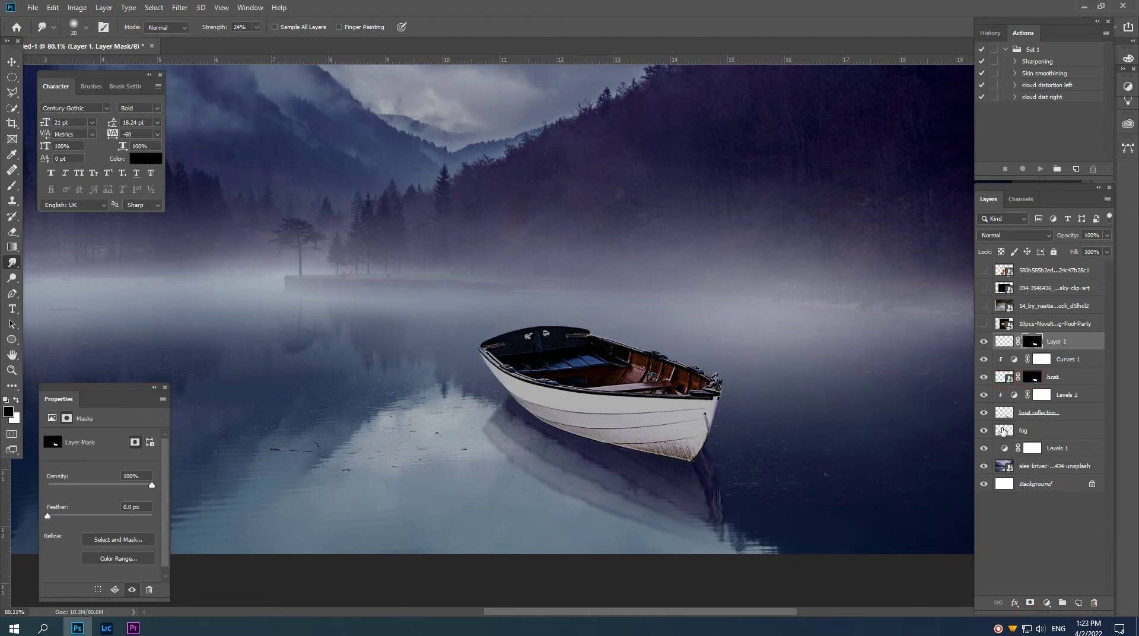
key(ctrl+z)
key(ctrl+d)
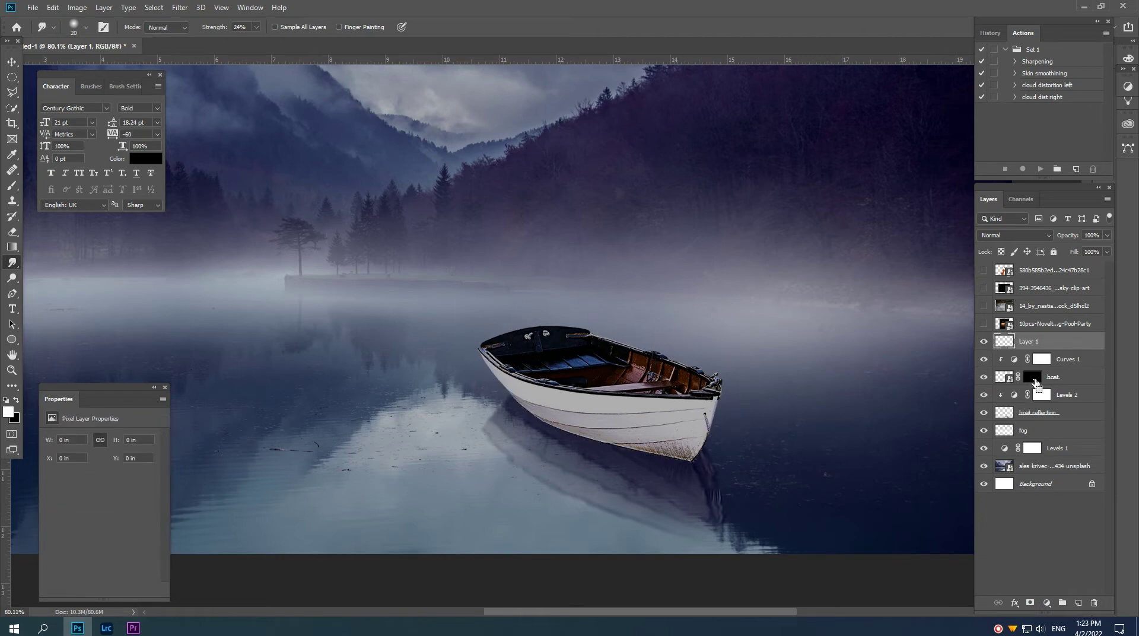
drag(1035, 381, 1009, 343)
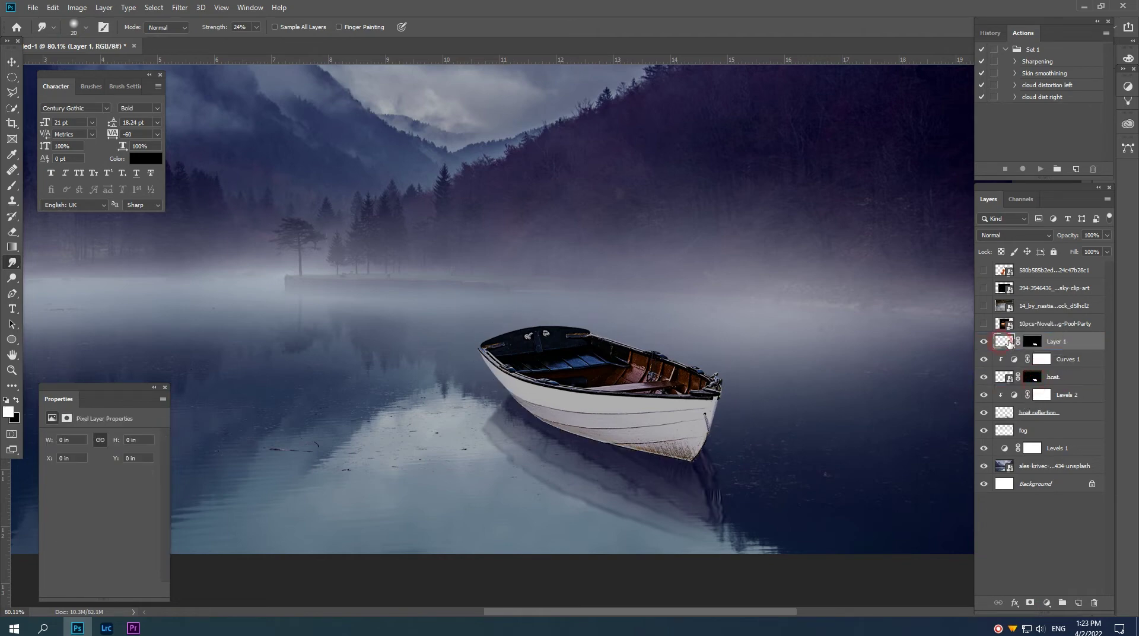
click(996, 237)
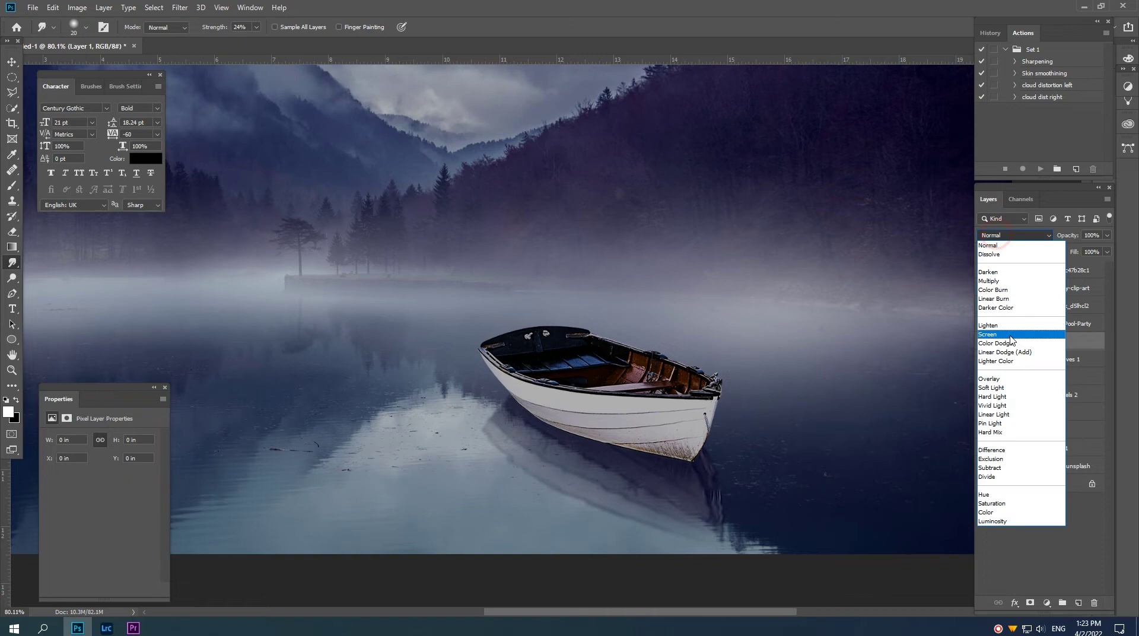
click(1003, 389)
scroll(730, 392, up, 5)
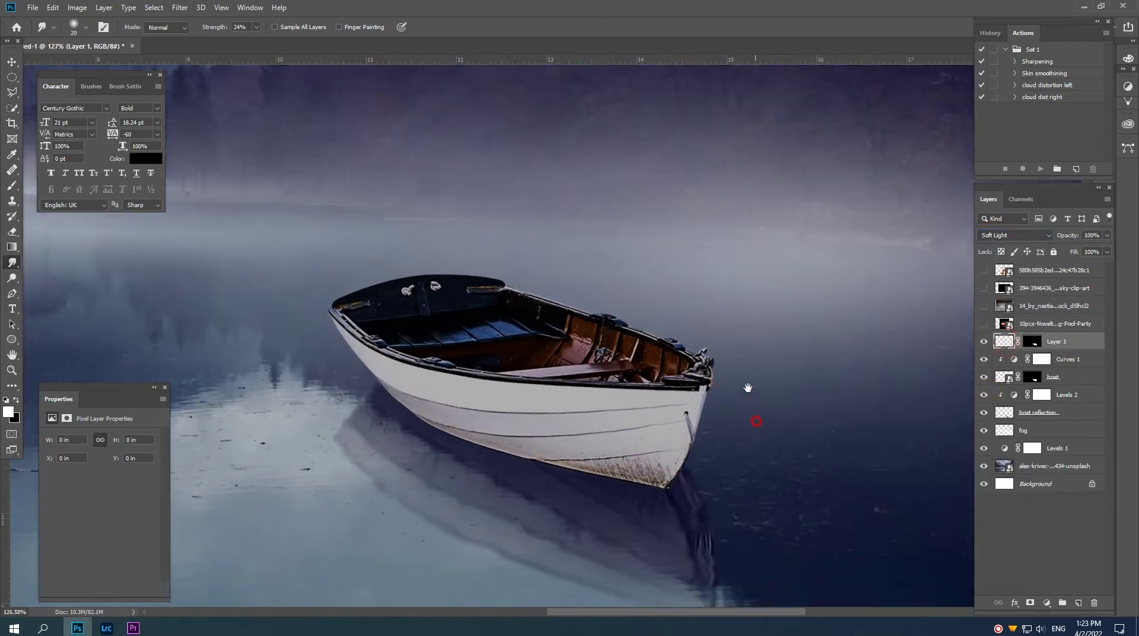
Set up a small soft round Brush with black as the painting colour
click(10, 187)
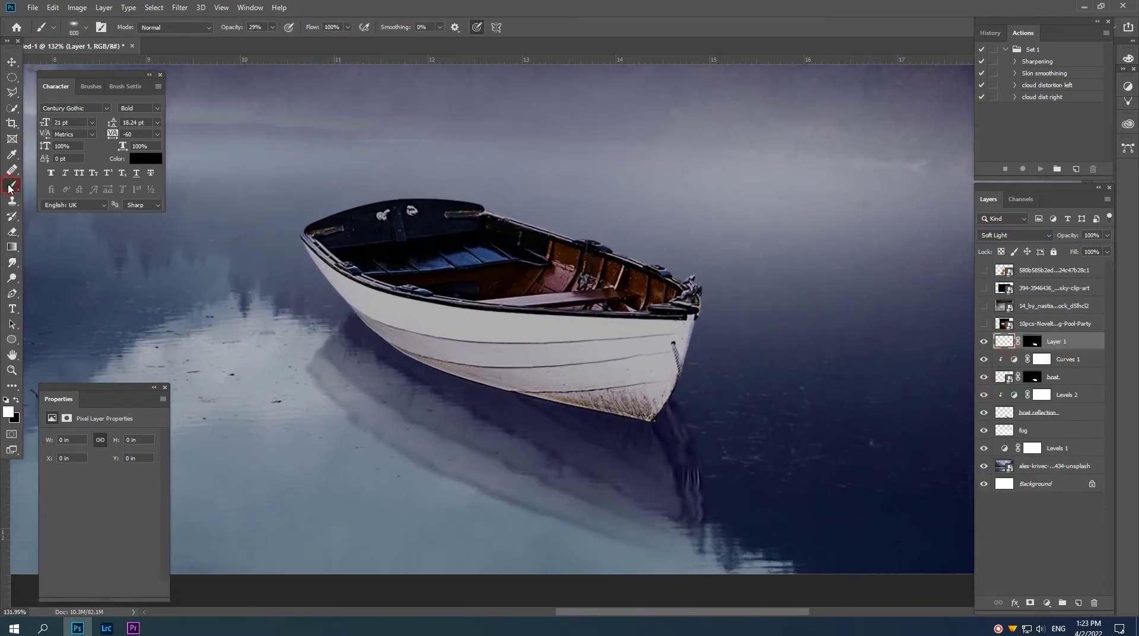
click(75, 27)
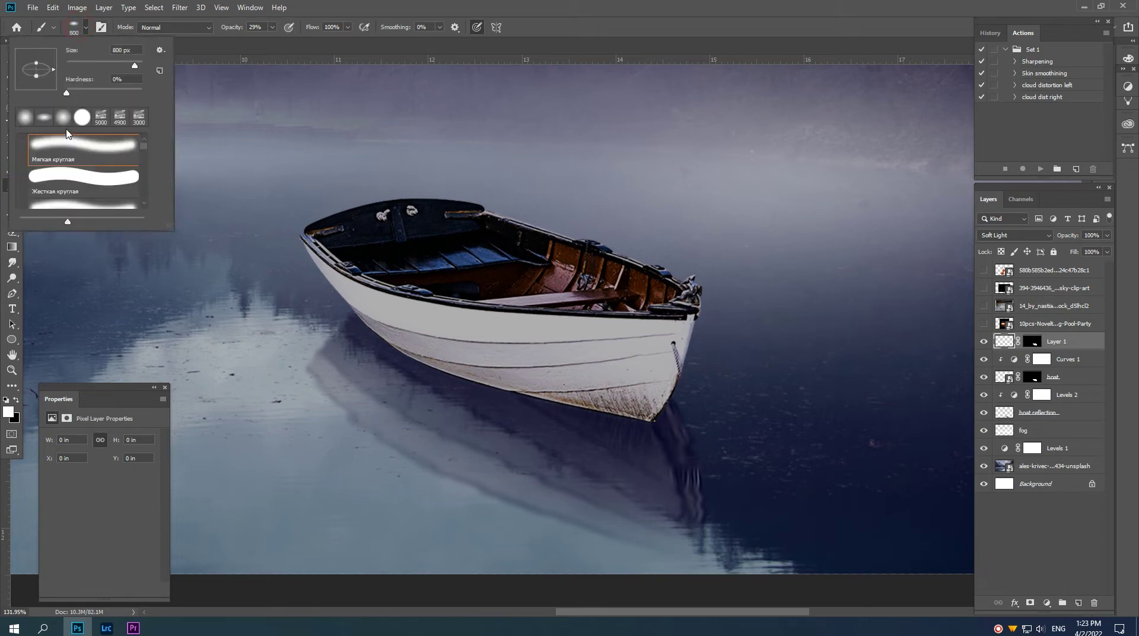
click(29, 122)
key(Return)
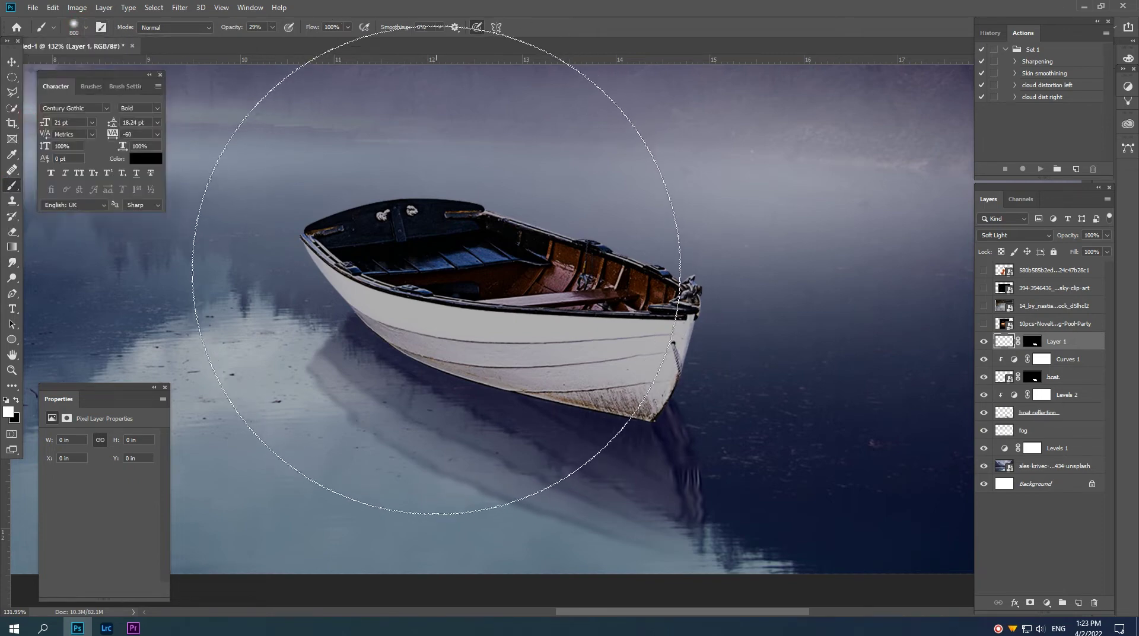
click(16, 400)
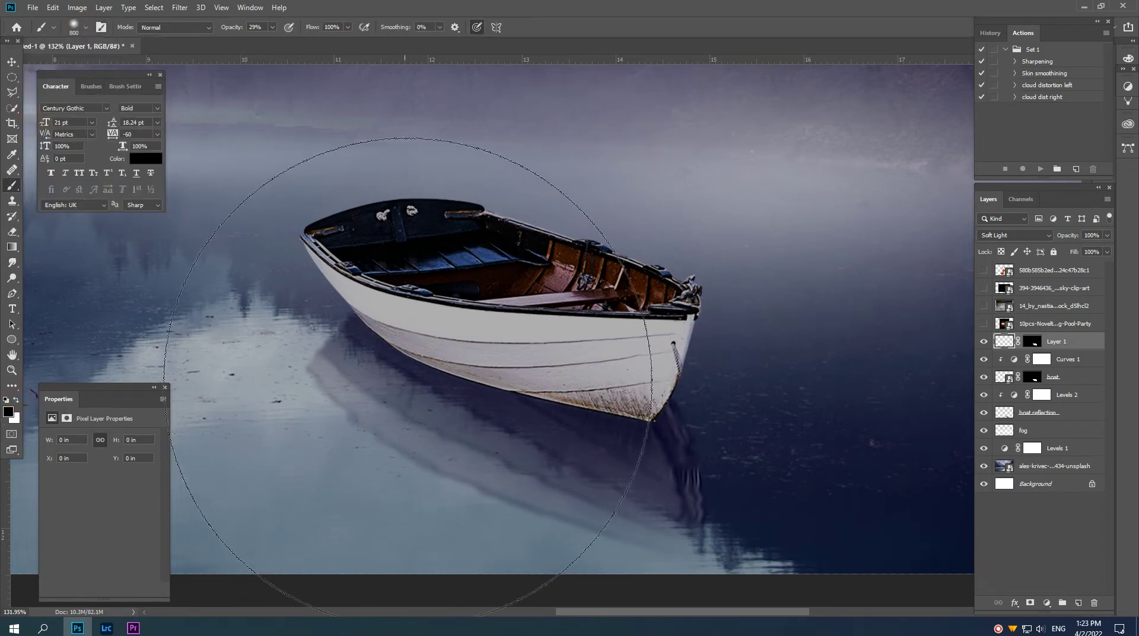
key(bracketleft)
key(bracketleft)
key(bracketleft)
key(bracketleft)
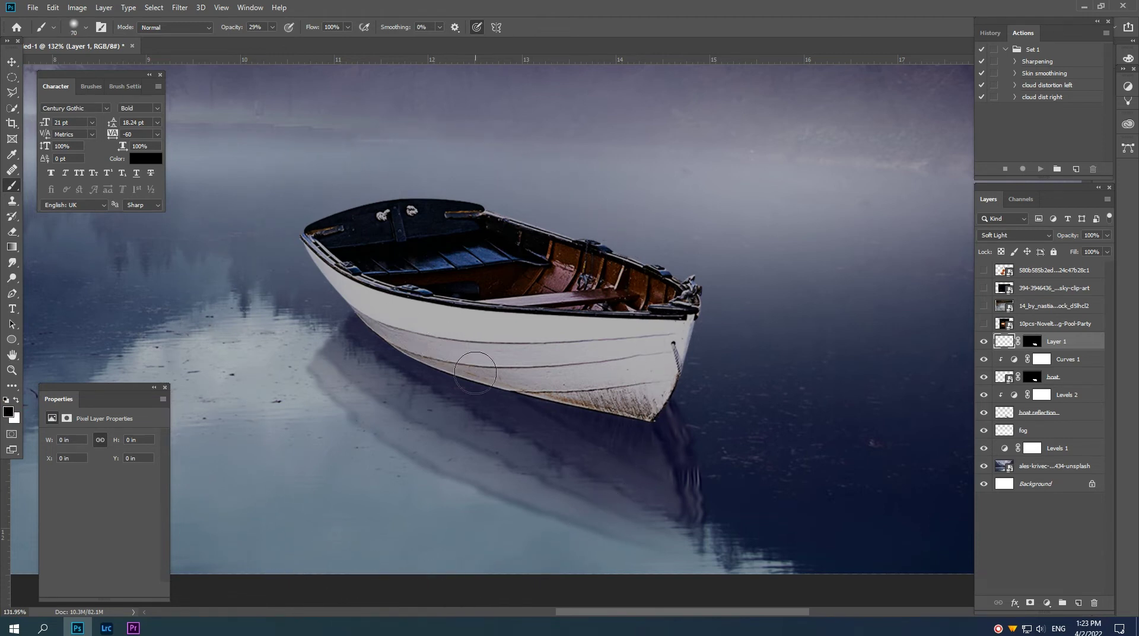
Paint soft black shading on Layer 1 along the lower hull and bow
drag(371, 335, 587, 406)
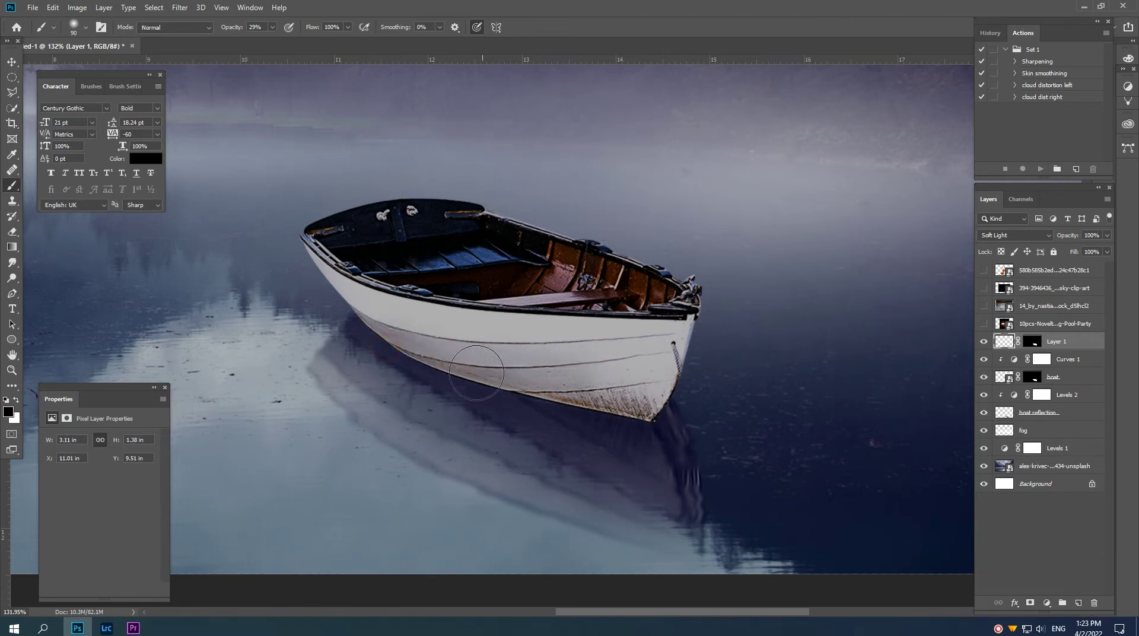
drag(294, 274, 423, 349)
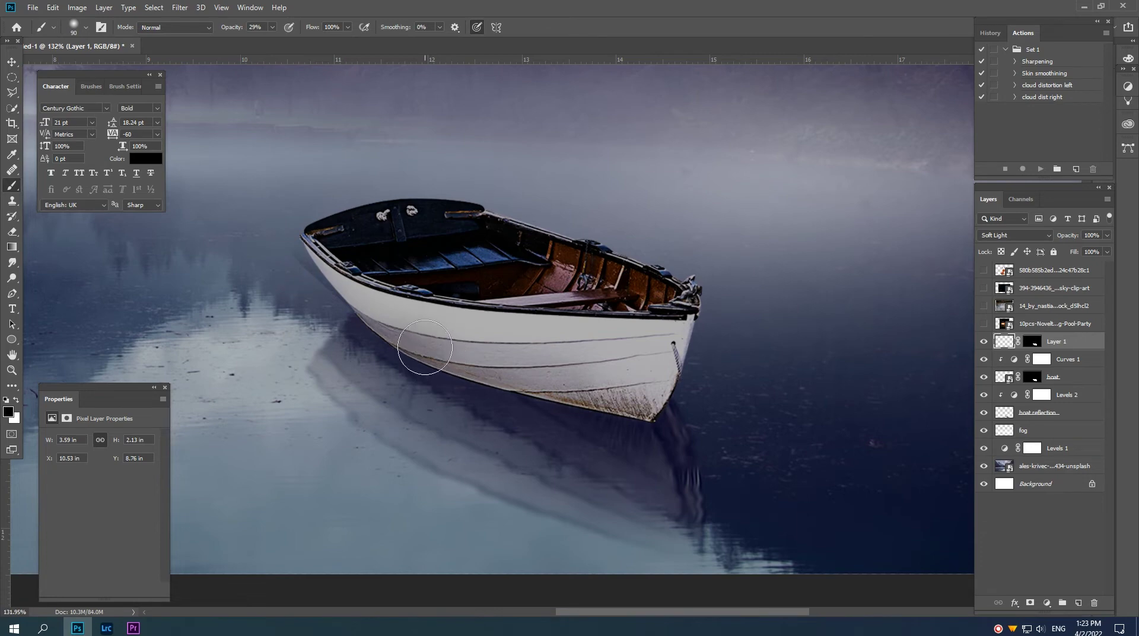
key(ctrl+z)
right_click(422, 348)
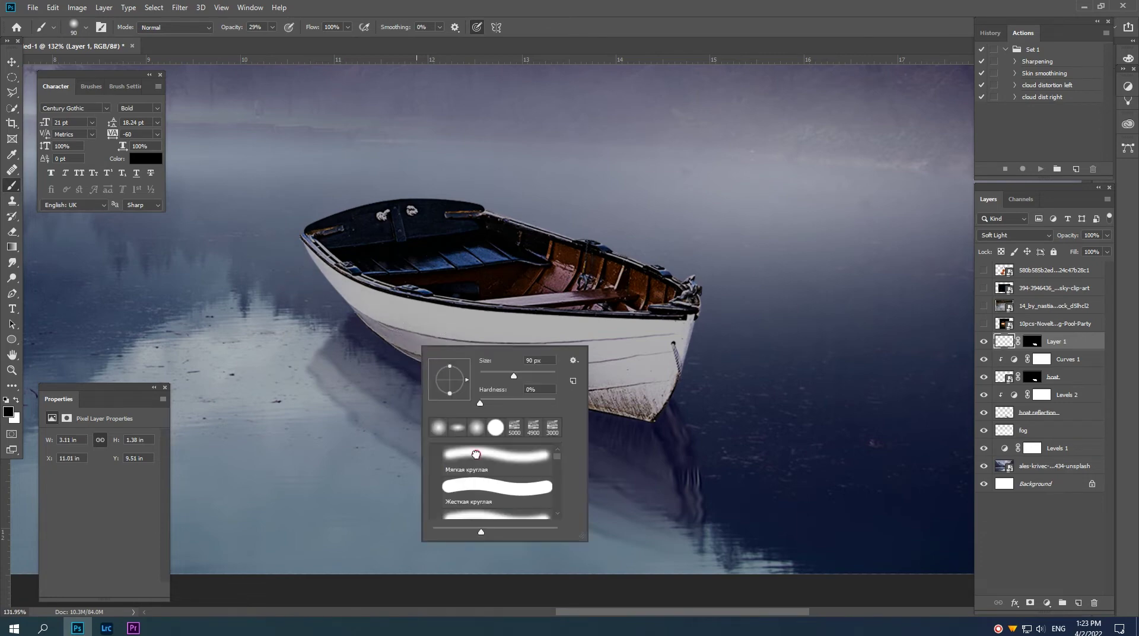
double_click(476, 454)
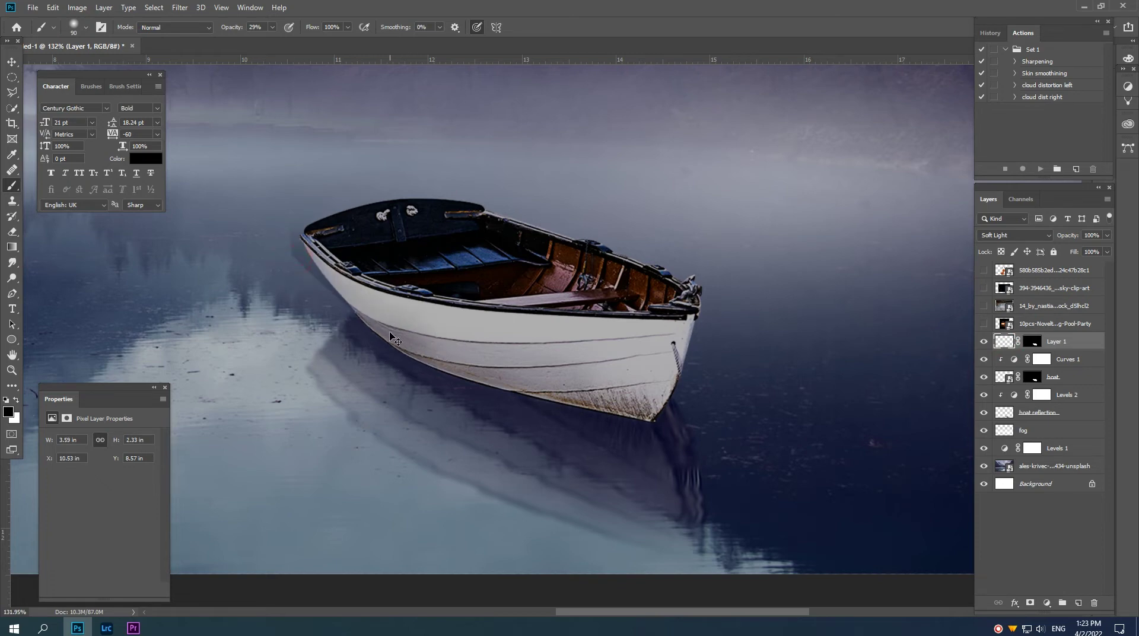
mouse_move(358, 311)
mouse_down()
mouse_move(431, 352)
mouse_move(600, 372)
mouse_move(645, 413)
mouse_up()
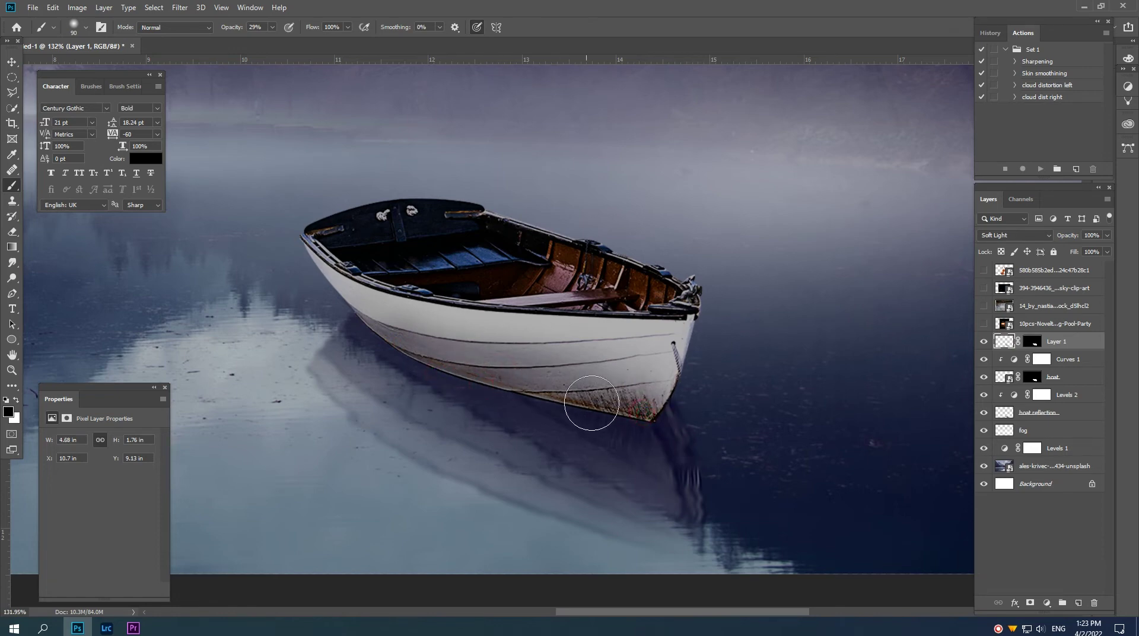
drag(399, 356, 503, 392)
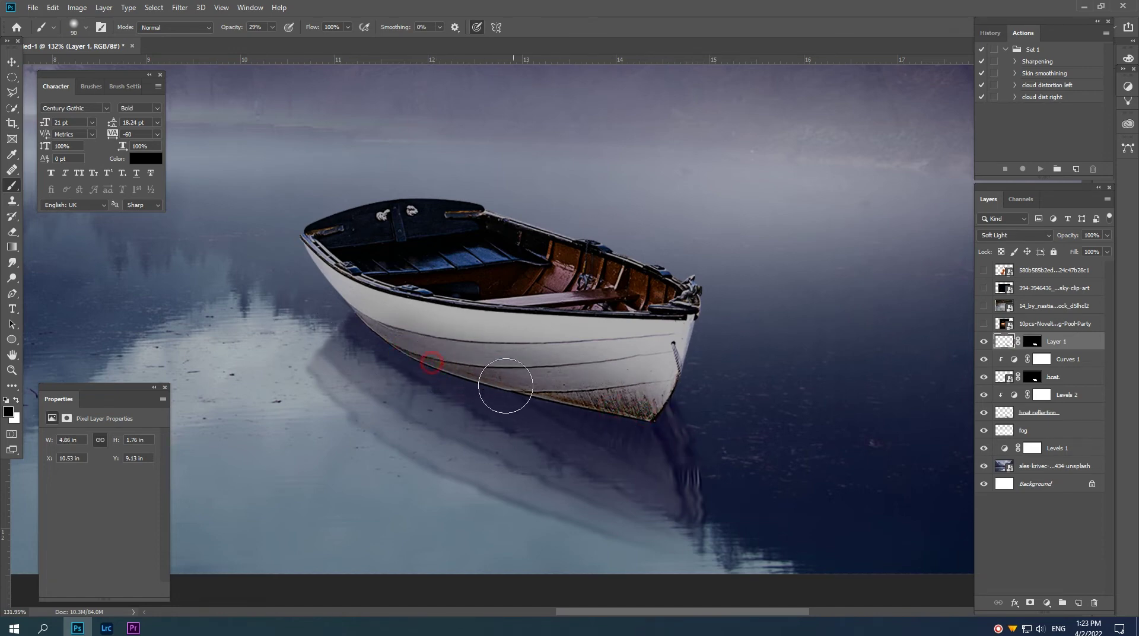
click(671, 340)
mouse_move(668, 341)
mouse_down()
mouse_move(664, 330)
mouse_move(583, 342)
mouse_move(650, 351)
mouse_move(627, 379)
mouse_move(635, 353)
mouse_move(565, 339)
mouse_up()
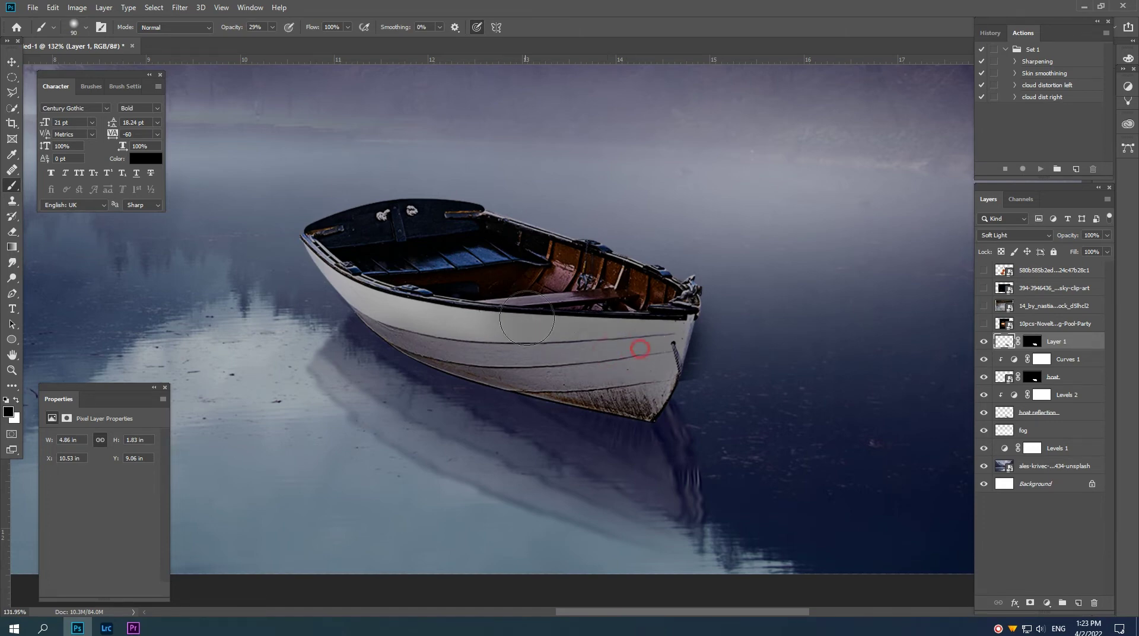
Shade the boat seat, interior and bow with a 50–60 px brush, then target Layer 1's mask
scroll(565, 339, down, 3)
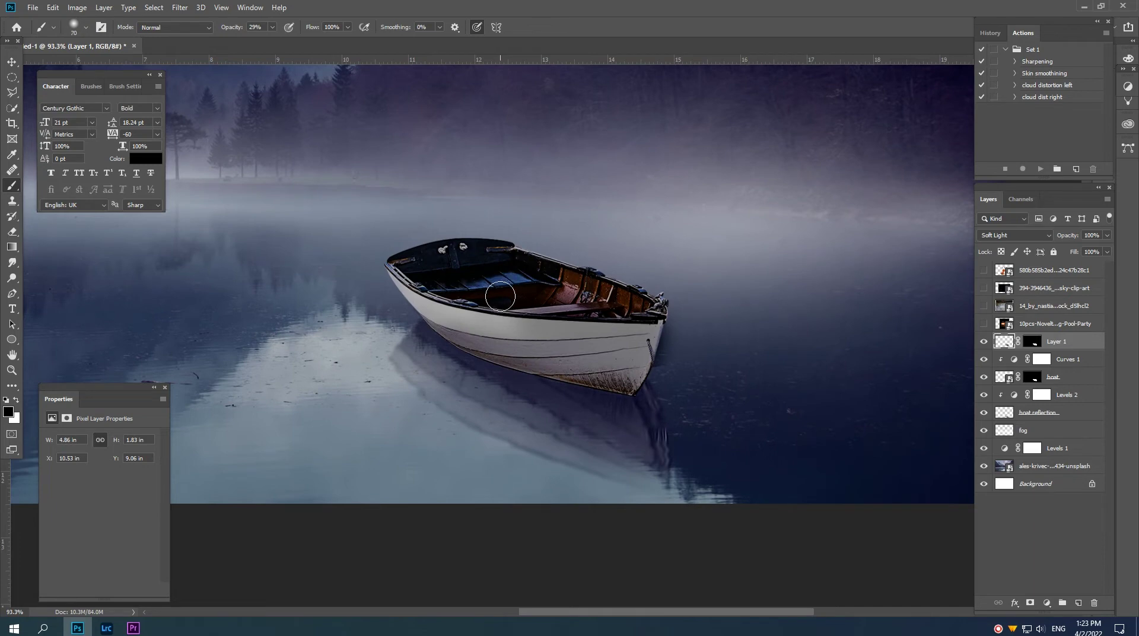
key(bracketleft)
key(bracketleft)
key(bracketleft)
click(528, 299)
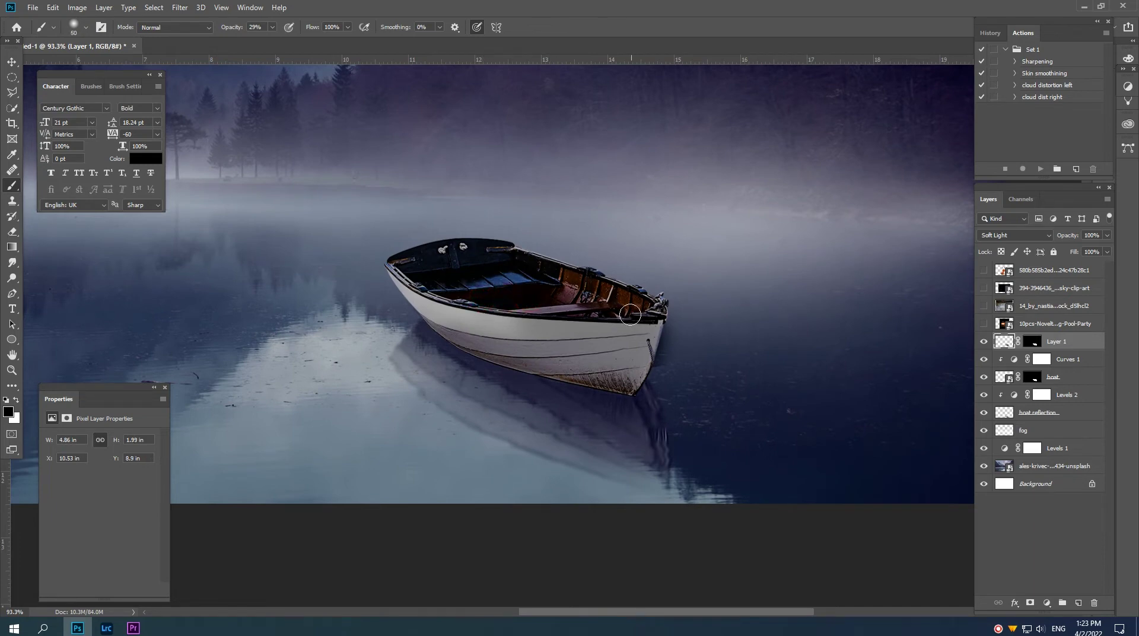
key(bracketright)
click(454, 292)
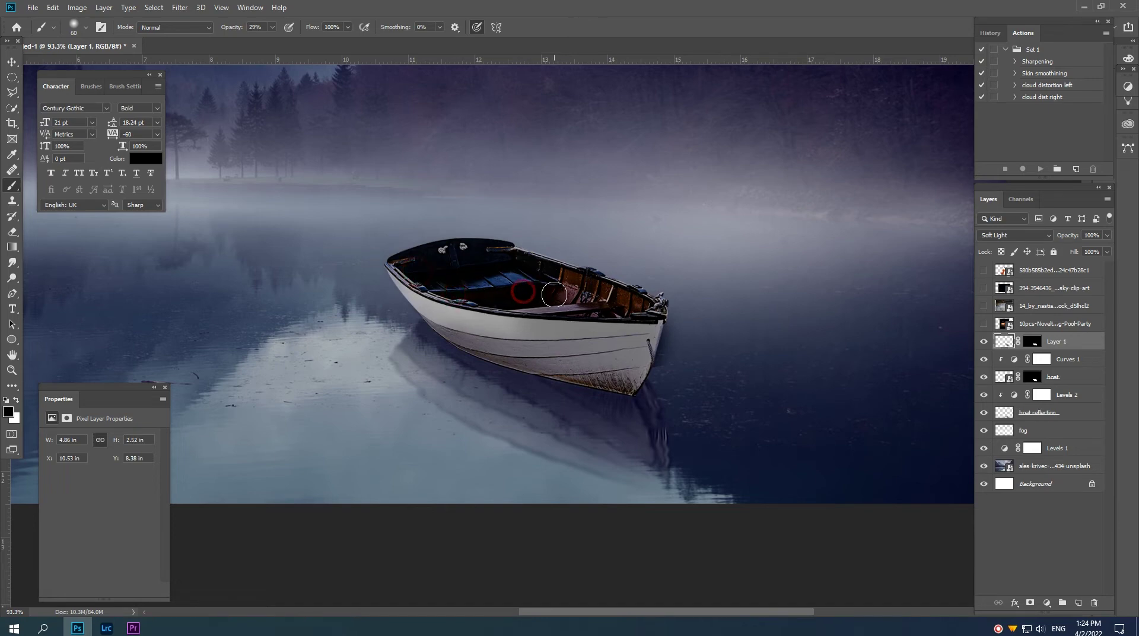
click(516, 298)
drag(645, 315, 637, 330)
scroll(595, 359, up, 2)
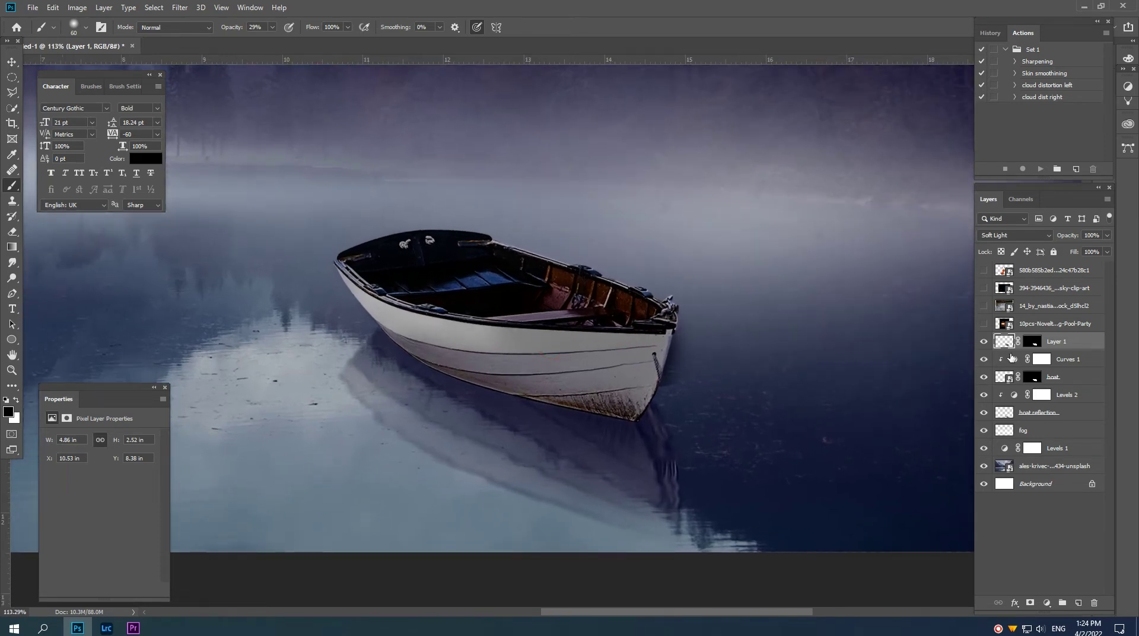
click(1033, 341)
scroll(630, 349, up, 2)
scroll(647, 347, up, 1)
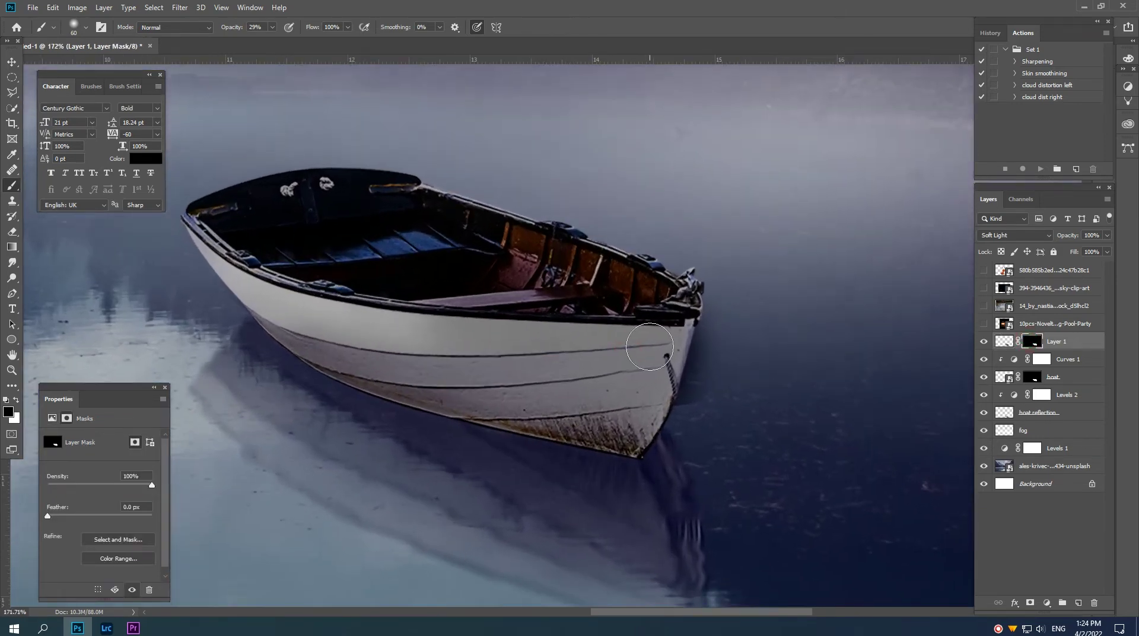
Trace a closed Pen path around the boat's bow, convert it to a selection, then deselect
key(p)
click(702, 294)
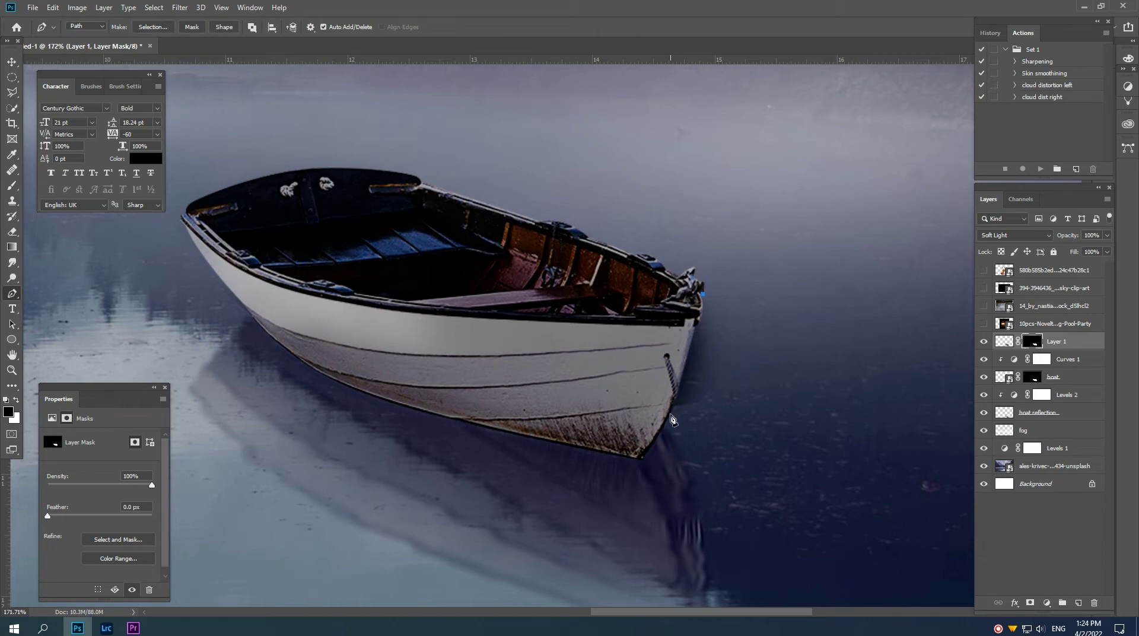
click(696, 425)
click(744, 398)
click(751, 368)
click(753, 350)
click(744, 320)
click(705, 296)
key(ctrl+Return)
key(ctrl+d)
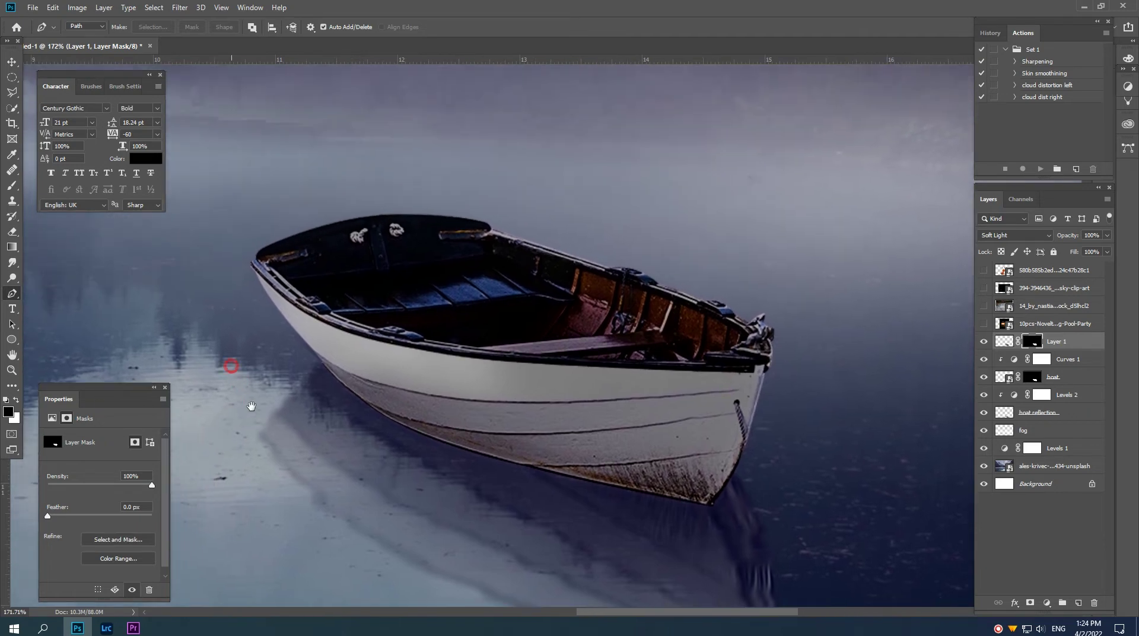
Trace a second closed Pen path around the hull's reflection near the stern
mouse_move(178, 374)
mouse_down()
mouse_move(244, 328)
mouse_move(262, 336)
mouse_up()
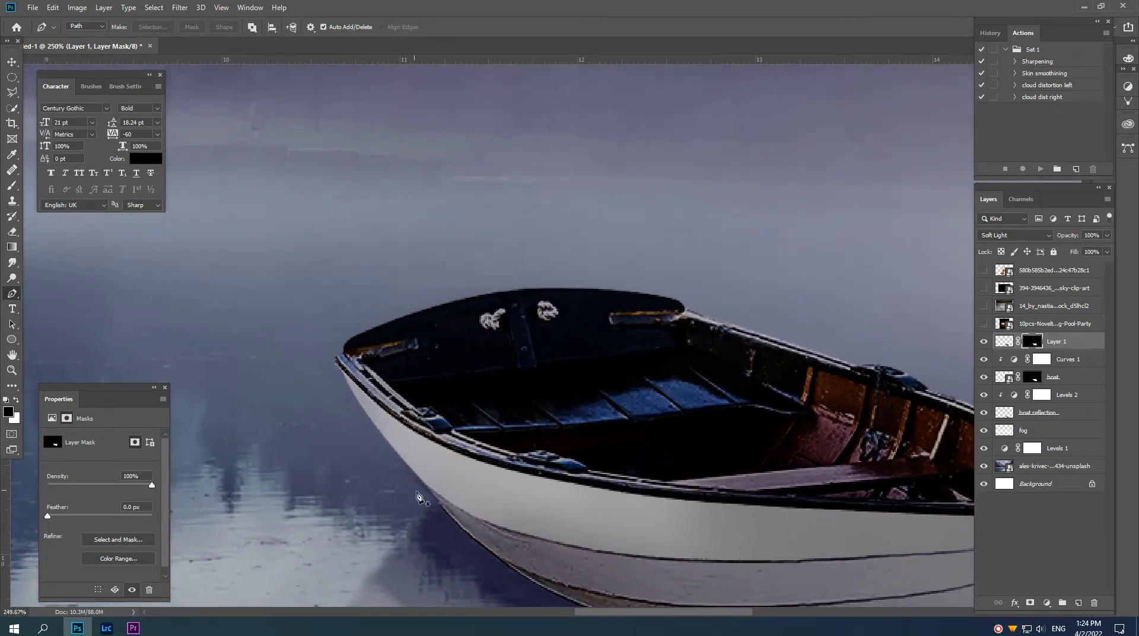
click(436, 502)
drag(340, 368, 311, 293)
click(288, 342)
click(279, 376)
click(320, 444)
click(383, 508)
click(455, 535)
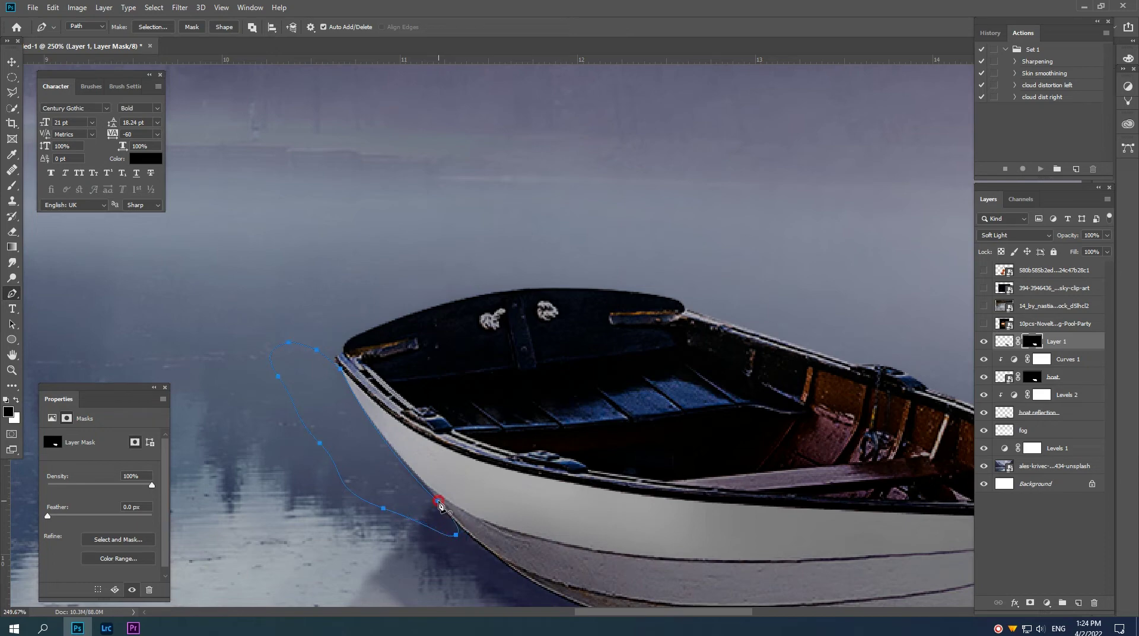
click(439, 503)
key(Return)
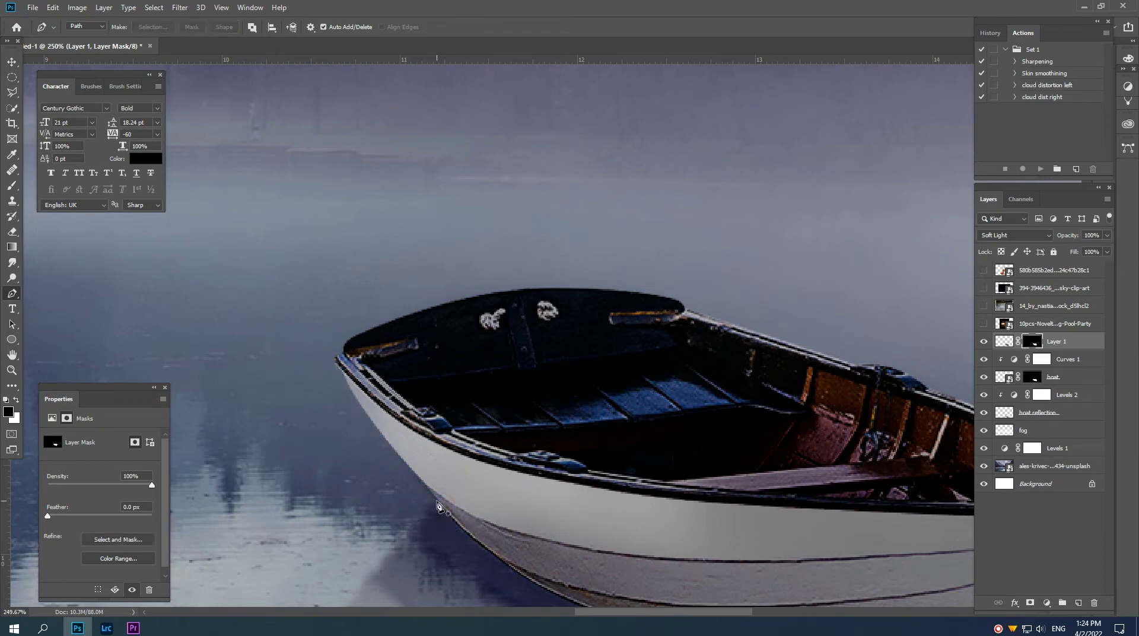
Zoom out to the whole boat and add an empty Layer 2 above Layer 1
key(v)
key(ctrl+0)
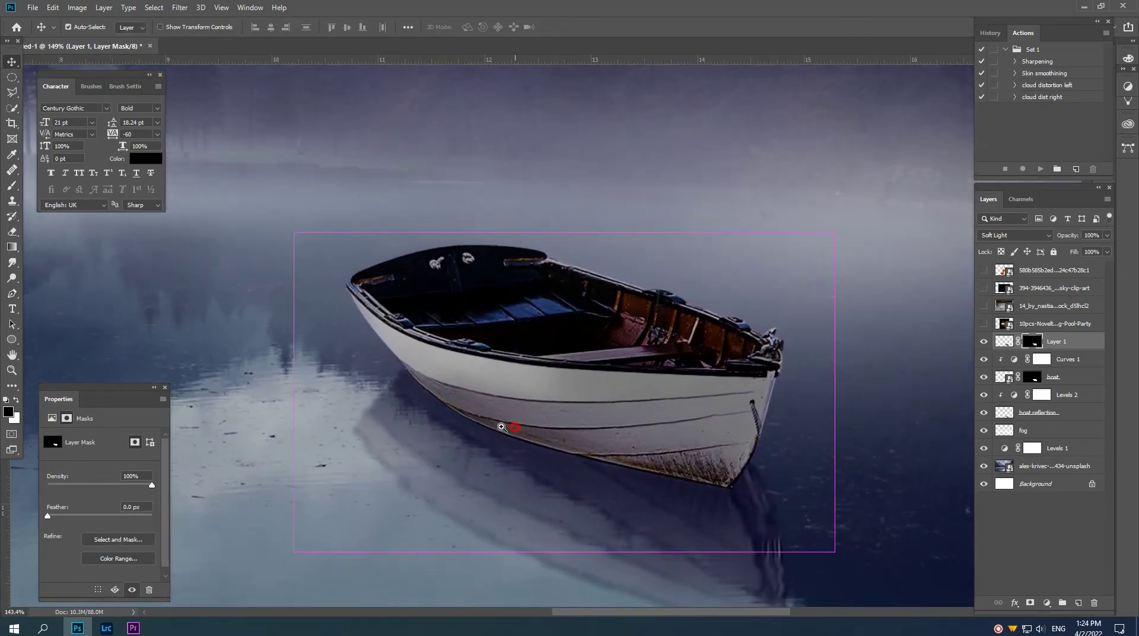
mouse_move(509, 440)
mouse_down()
mouse_move(488, 423)
mouse_move(568, 404)
mouse_up()
scroll(488, 423, down, 1)
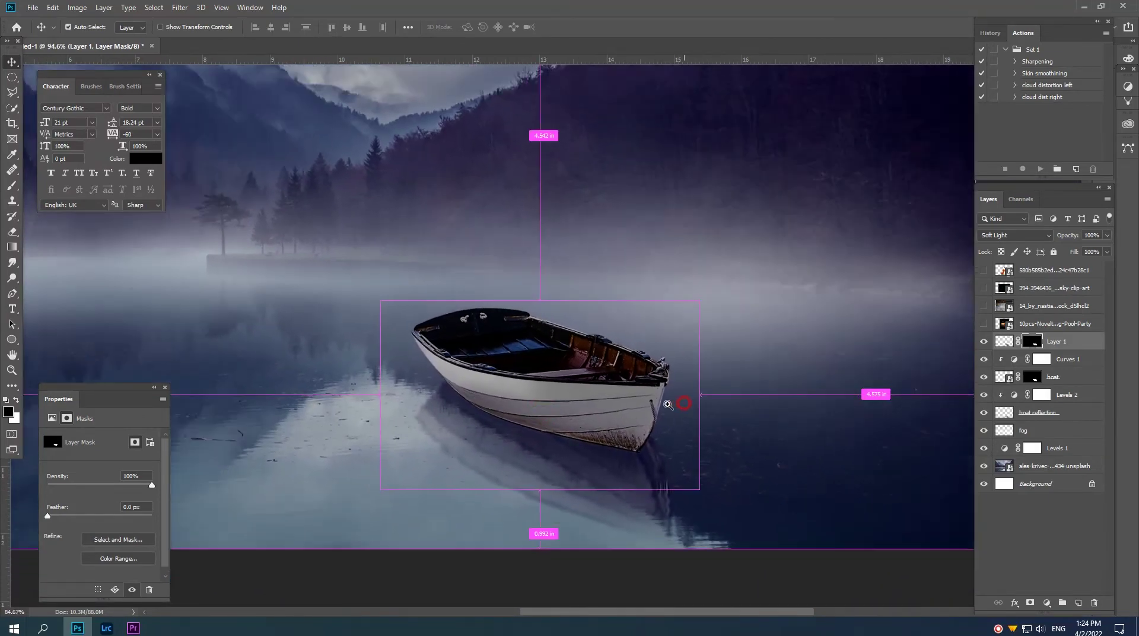
scroll(612, 429, down, 2)
scroll(588, 410, up, 1)
scroll(609, 424, up, 2)
scroll(609, 424, up, 1)
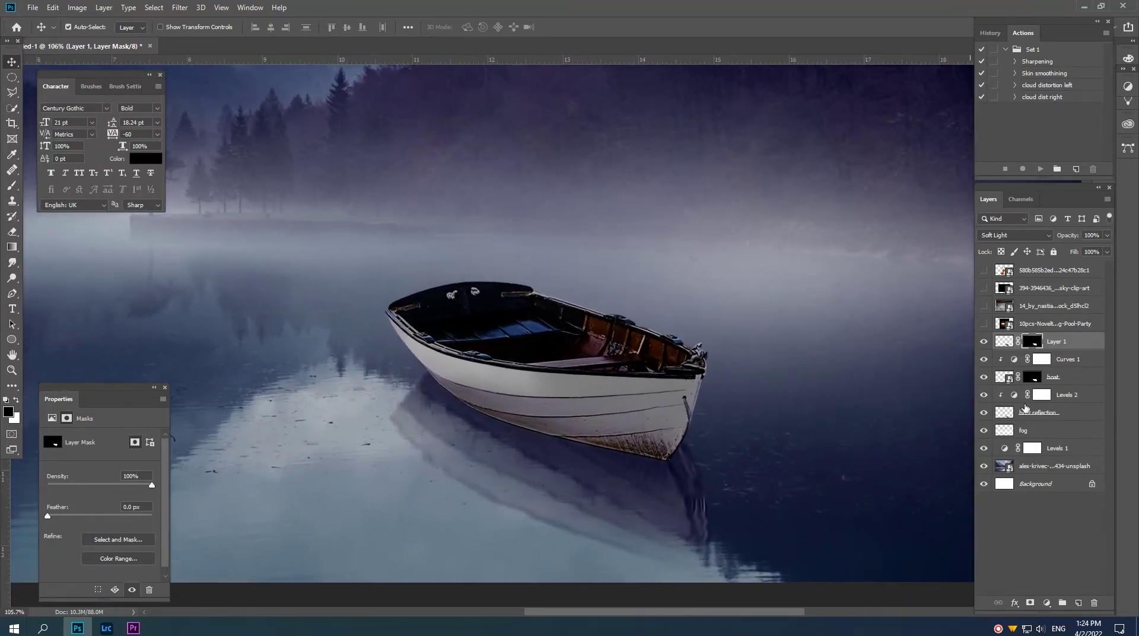
click(1078, 603)
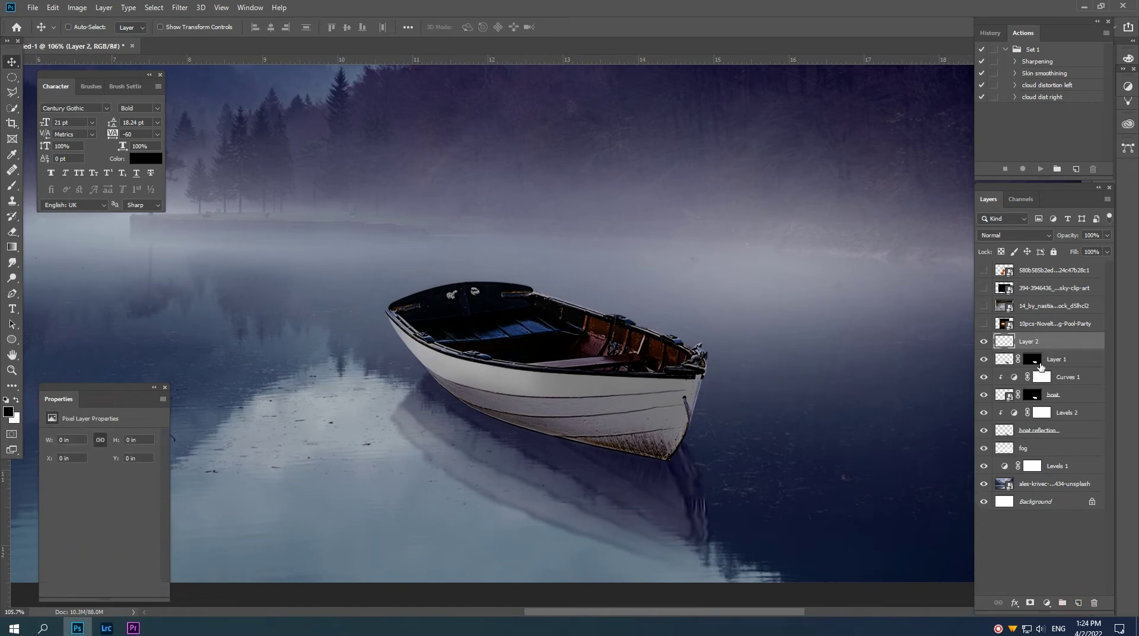
Copy Layer 1's mask onto Layer 2 and set Layer 2 to Multiply
drag(1039, 367, 1004, 341)
drag(644, 455, 673, 474)
click(1015, 235)
click(1012, 270)
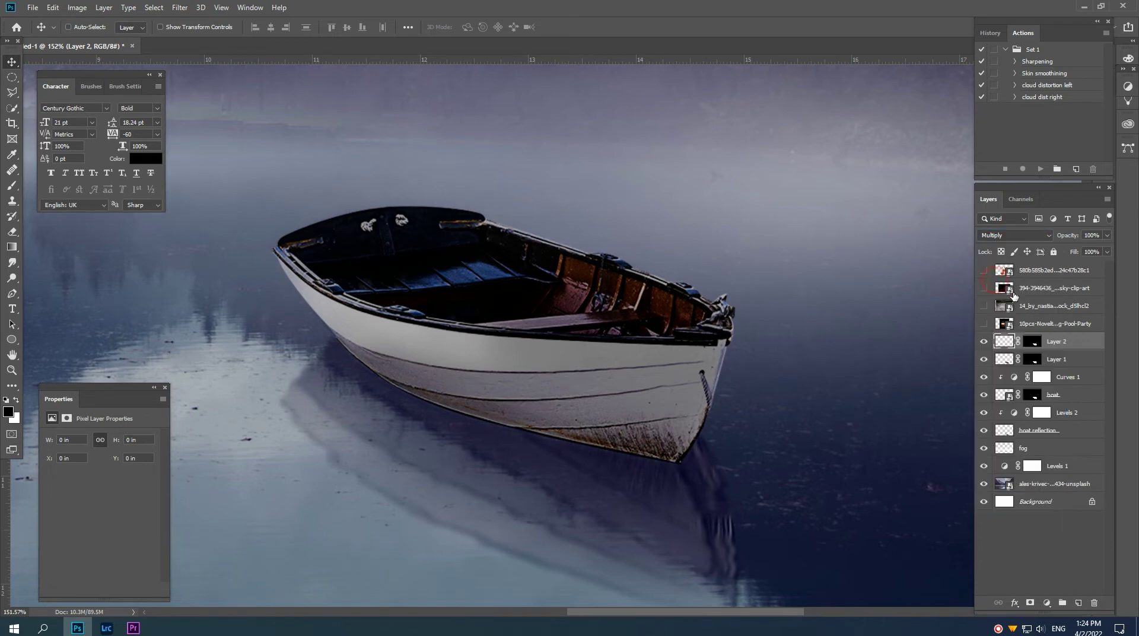
Brush dark shadow strokes along the lower hull toward the bow on Layer 2
key(b)
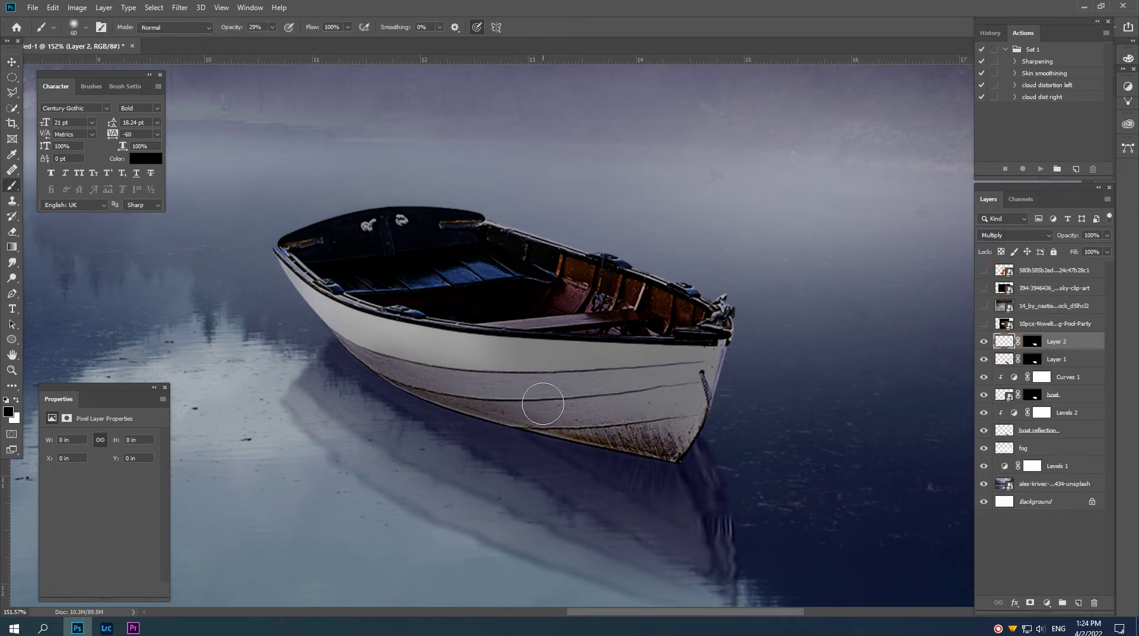
drag(403, 384, 508, 407)
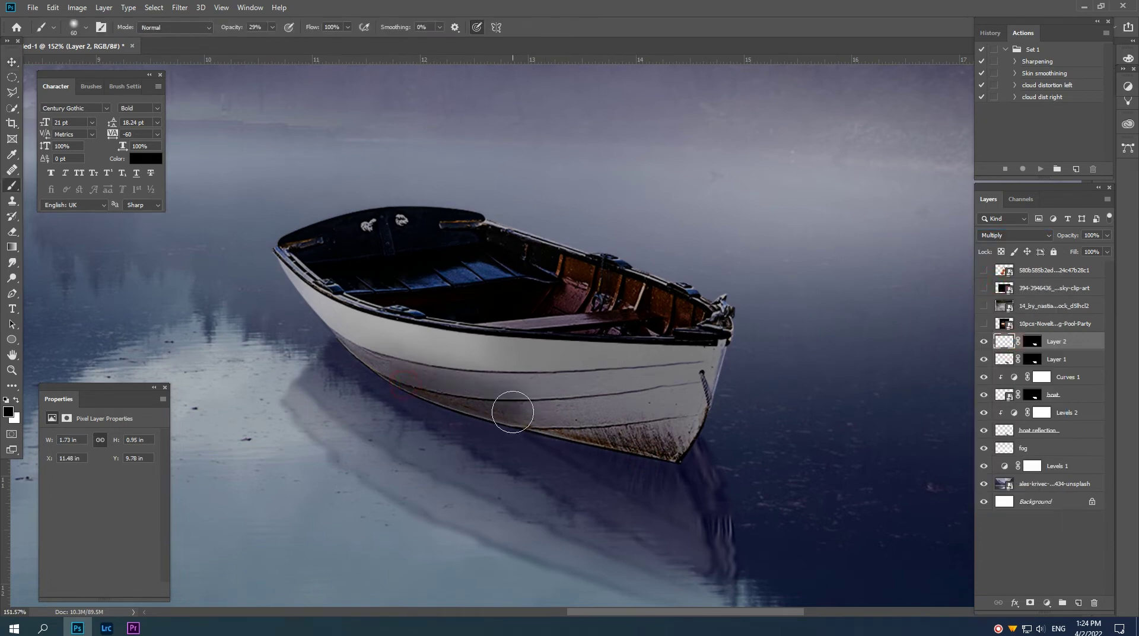
drag(353, 339, 510, 380)
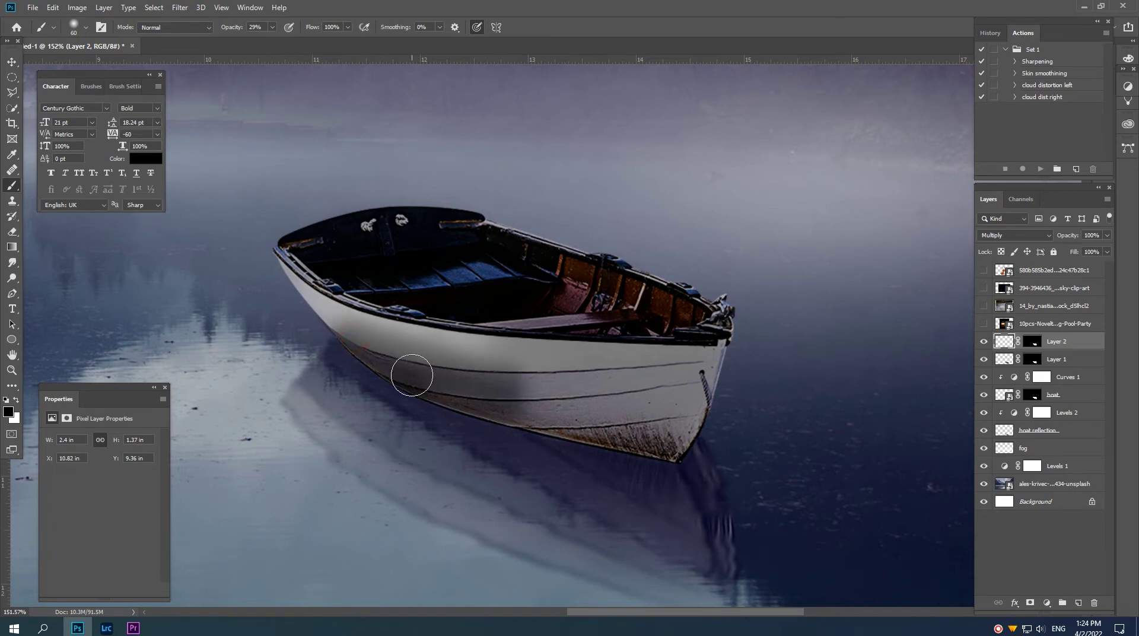
key(ctrl+z)
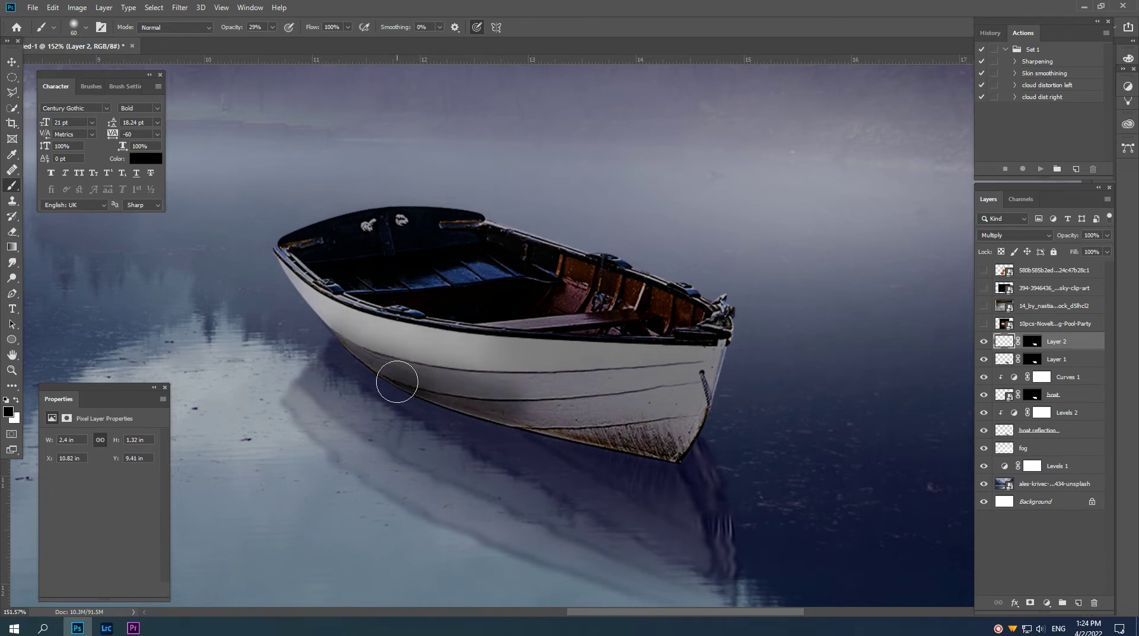
drag(394, 376, 640, 428)
drag(534, 420, 694, 462)
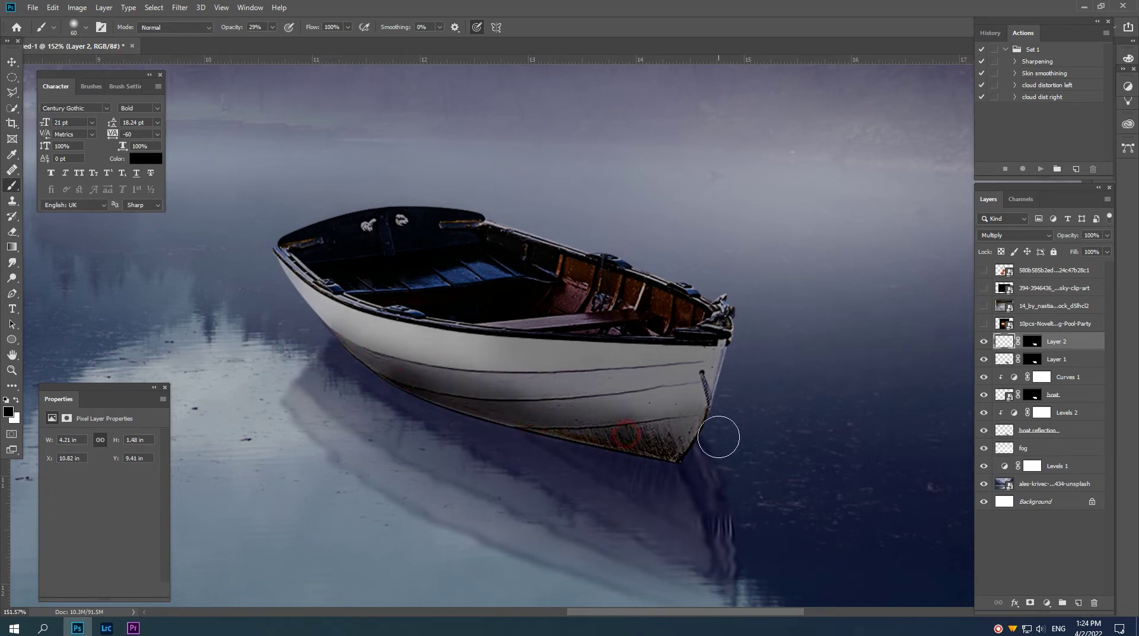
mouse_move(617, 435)
mouse_down()
mouse_move(399, 418)
mouse_move(382, 377)
mouse_up()
Shade the bow and lower side with a larger brush, then lower Layer 2's opacity to about 69%
scroll(391, 386, down, 3)
drag(609, 428, 636, 352)
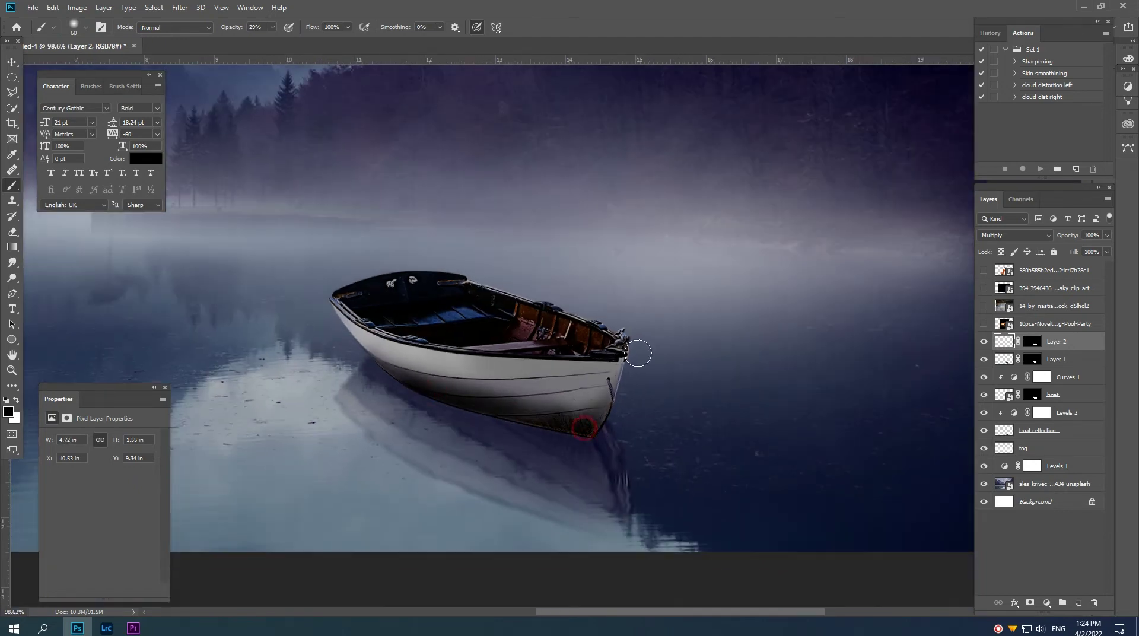
drag(605, 407, 545, 412)
key(bracketright)
key(bracketright)
key(bracketright)
drag(403, 374, 650, 407)
drag(555, 381, 662, 380)
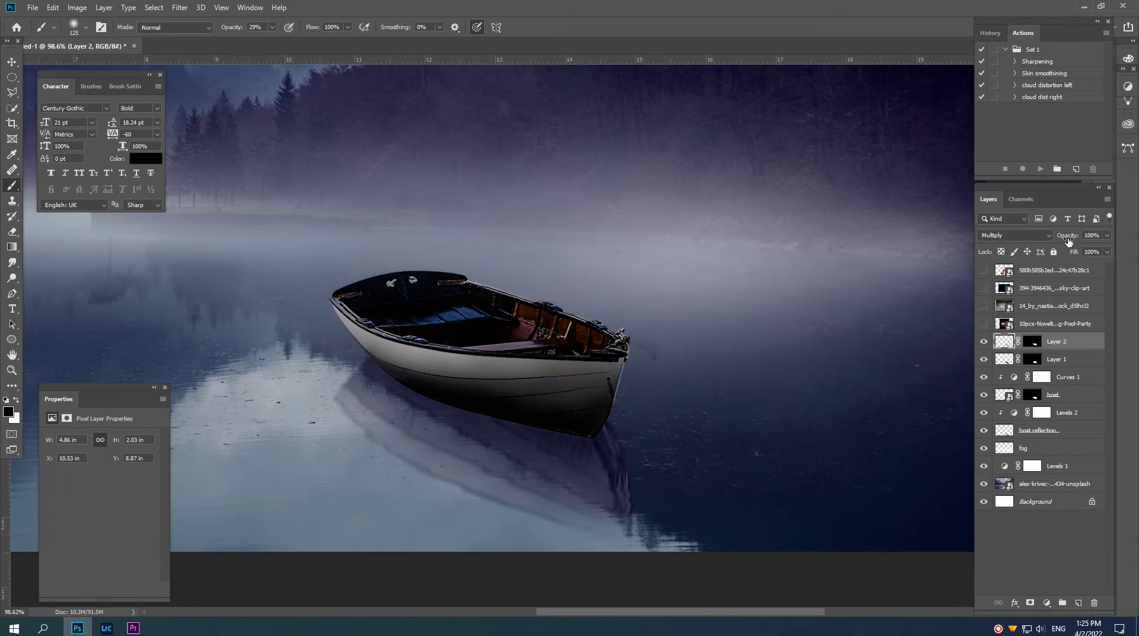
drag(1069, 240, 1042, 240)
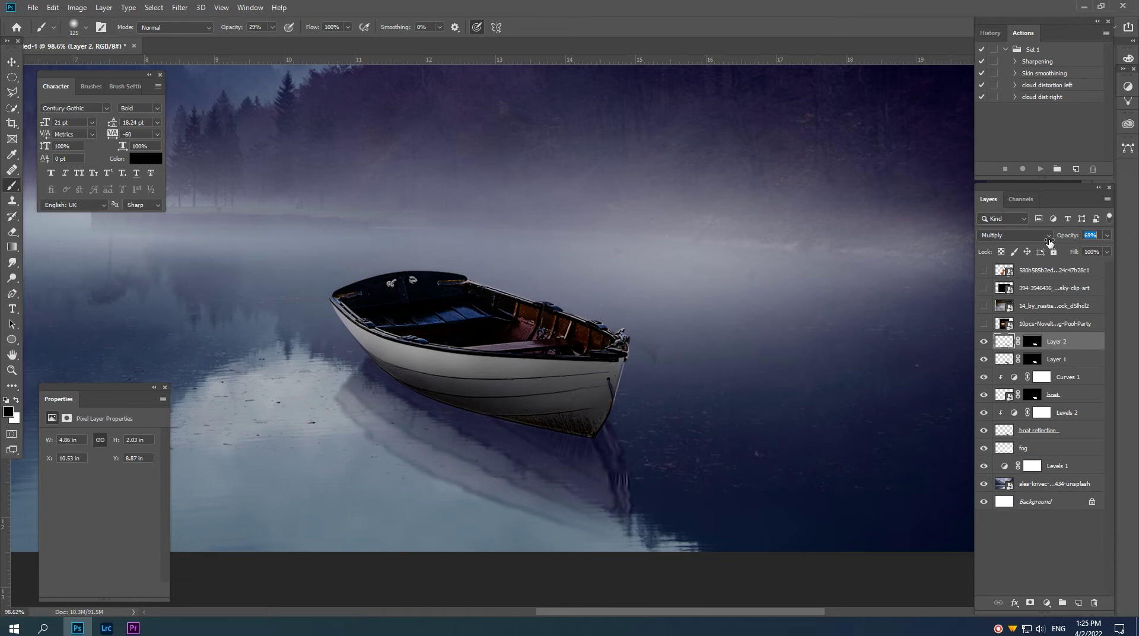
Create a new Layer 3 for the shadow and move it beneath the boat layer
click(1068, 378)
click(1079, 602)
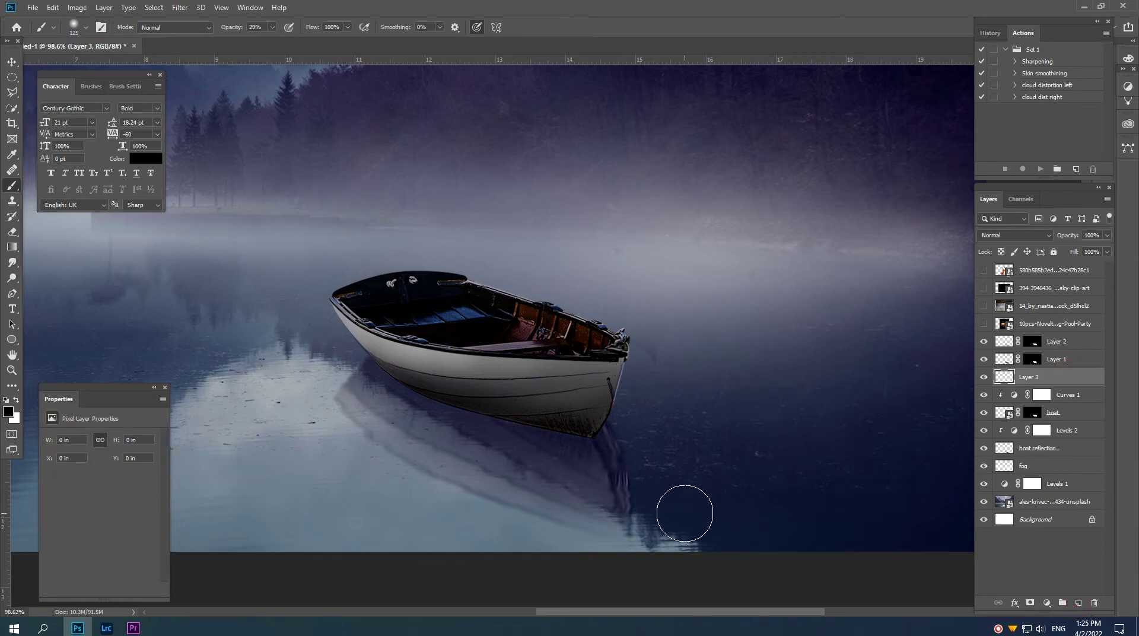
key(bracketleft)
key(bracketleft)
key(bracketleft)
key(bracketleft)
drag(390, 366, 423, 392)
key(ctrl+z)
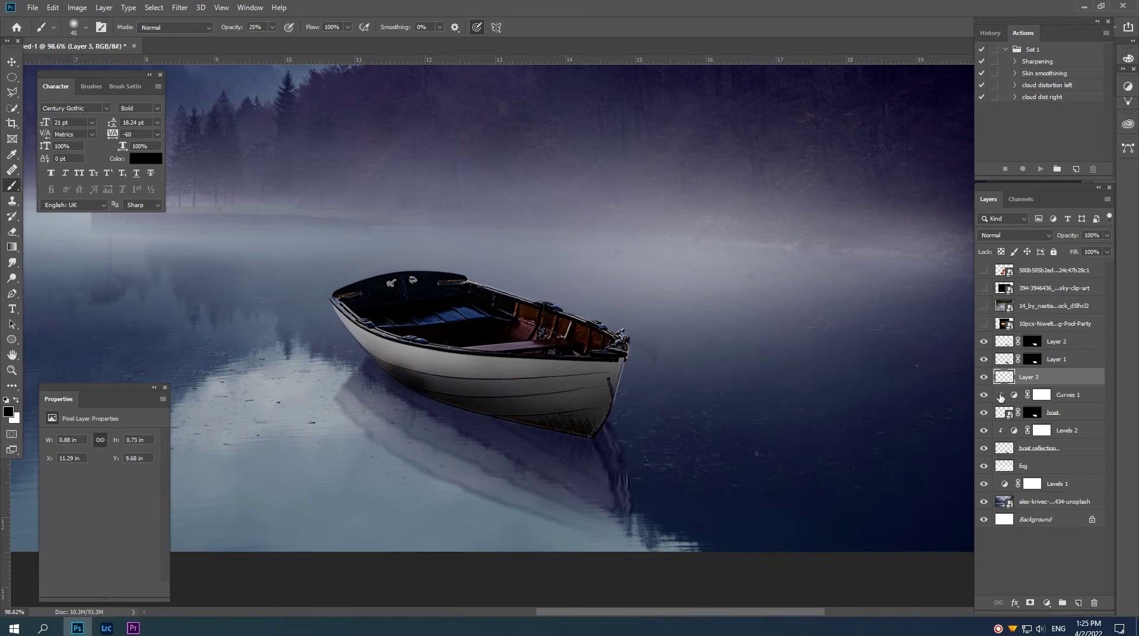
click(985, 414)
click(985, 412)
drag(1033, 380, 1032, 422)
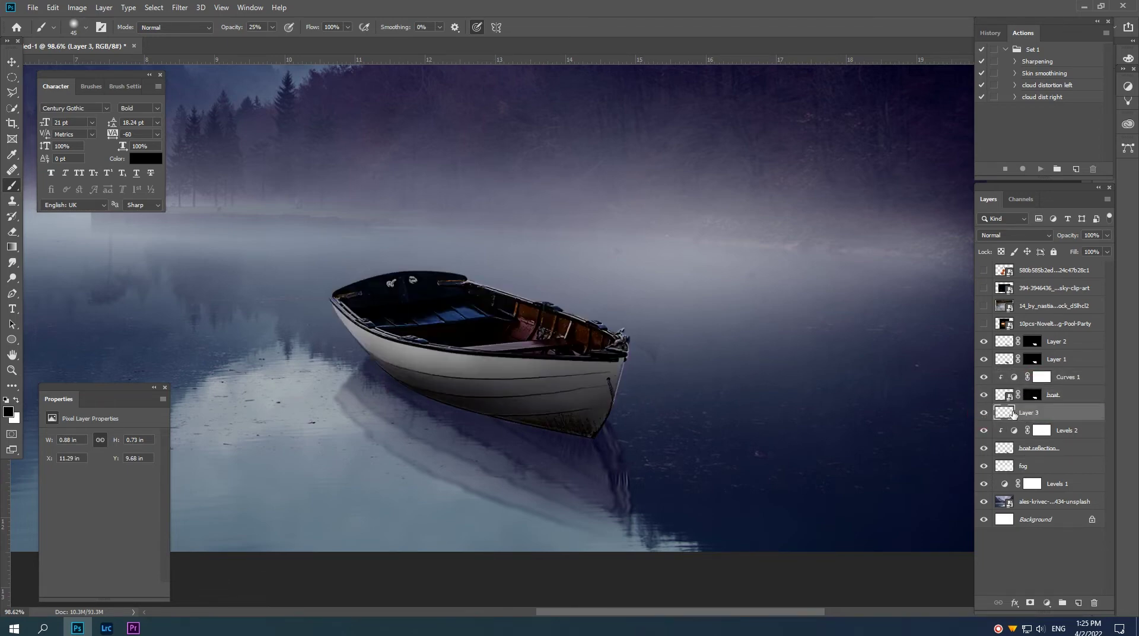
Paint a soft dark shadow along the hull's waterline and stern, then zoom out
click(406, 383)
drag(454, 402, 528, 418)
drag(595, 433, 399, 387)
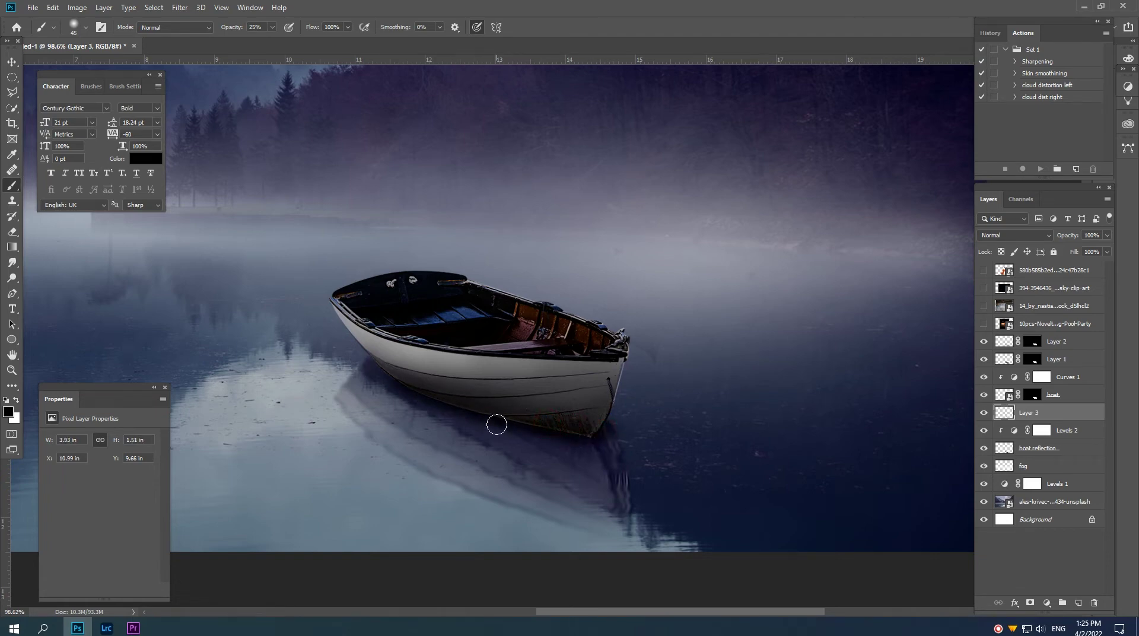
key(bracketright)
key(bracketright)
key(bracketright)
key(bracketright)
mouse_move(567, 439)
mouse_down()
mouse_move(376, 394)
mouse_move(579, 442)
mouse_move(387, 365)
mouse_move(572, 443)
mouse_move(437, 384)
mouse_move(466, 403)
mouse_up()
scroll(466, 403, down, 2)
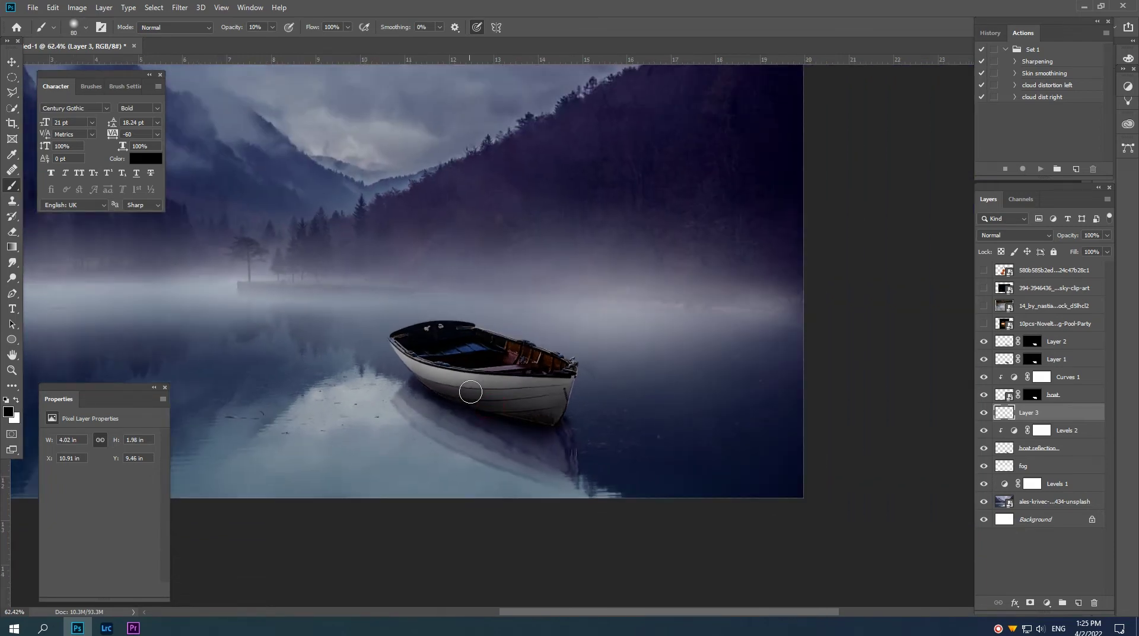
scroll(483, 412, down, 1)
scroll(678, 485, down, 1)
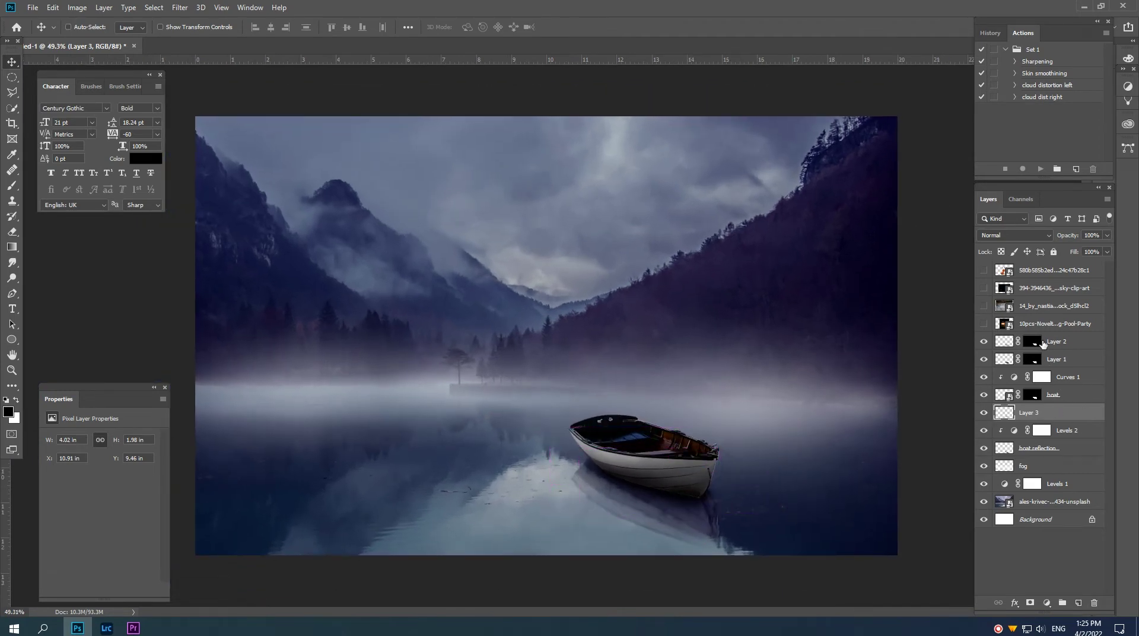
Convert the boat layers, Layer 2 through Layer 3, into one smart object
shift+click(1064, 344)
right_click(1066, 345)
click(961, 279)
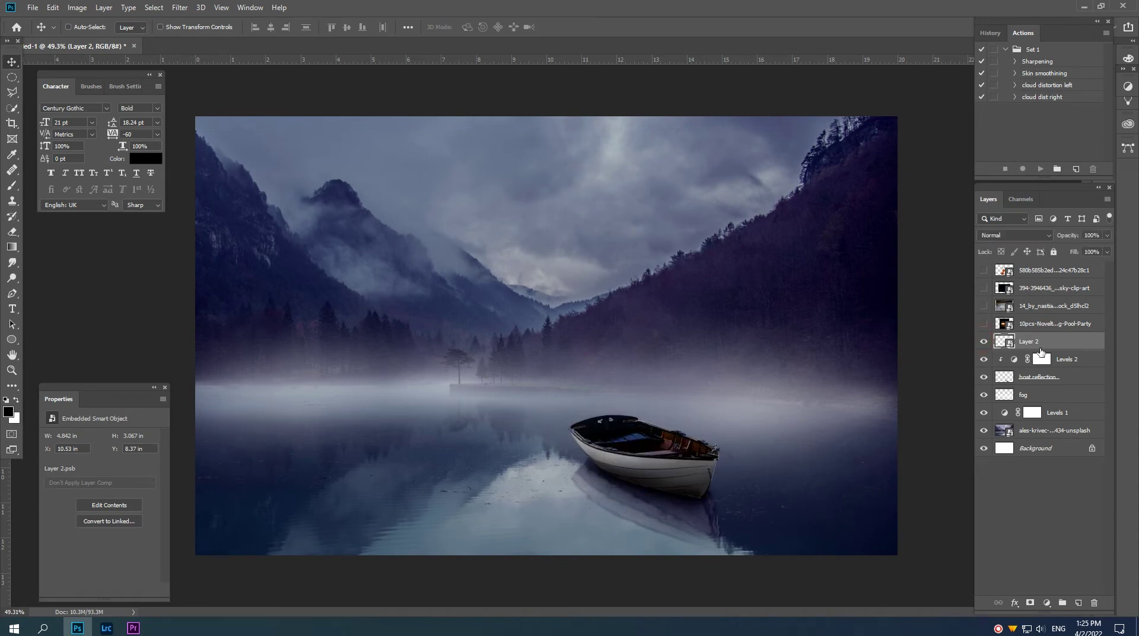
Add a Levels adjustment clipped to the boat, set to the Blue channel with output 17
drag(700, 462, 729, 460)
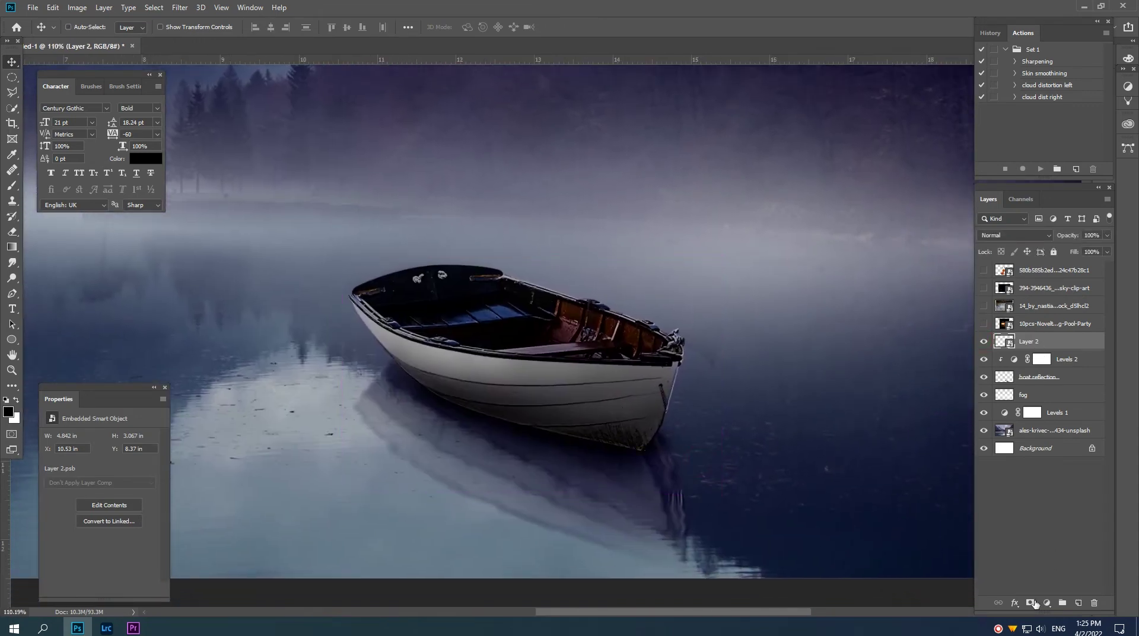
click(1044, 603)
click(1062, 454)
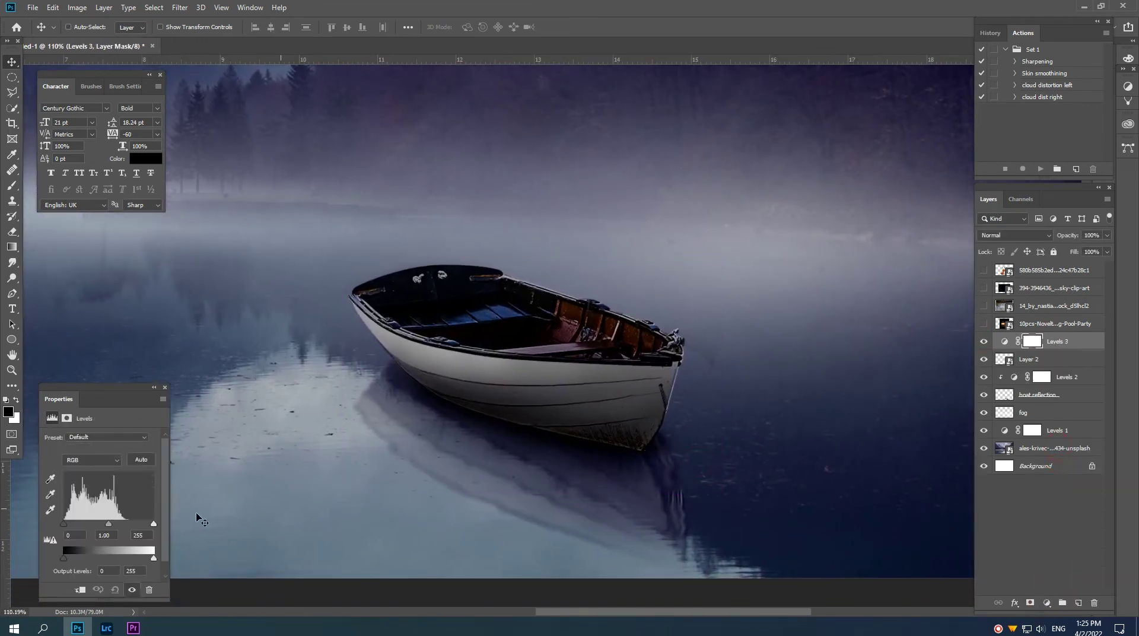
click(82, 589)
click(92, 460)
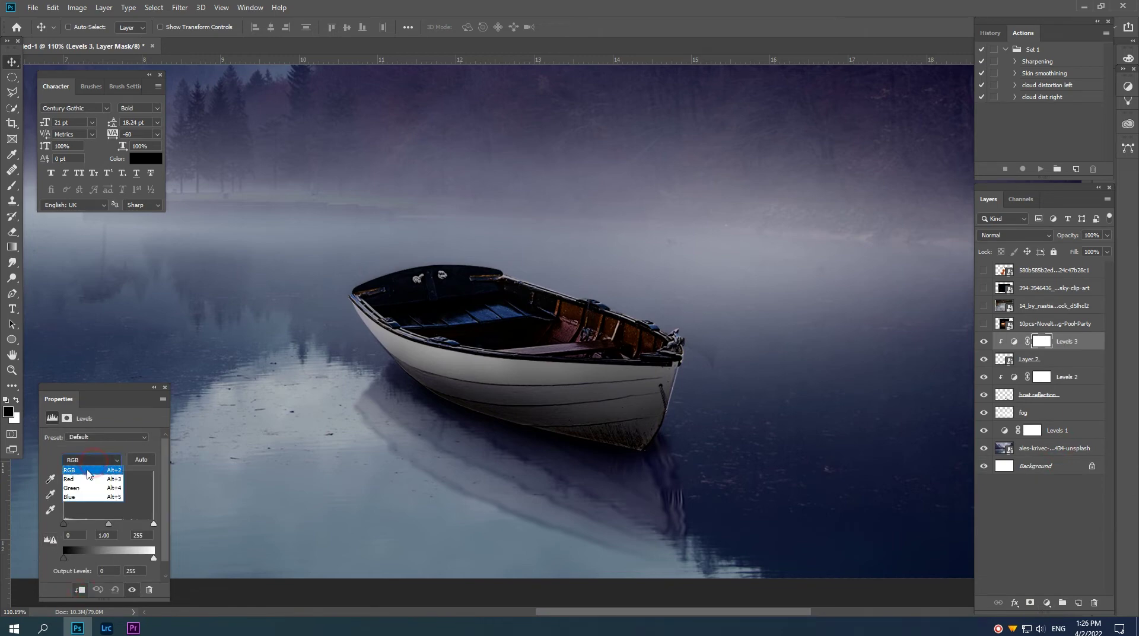
click(80, 497)
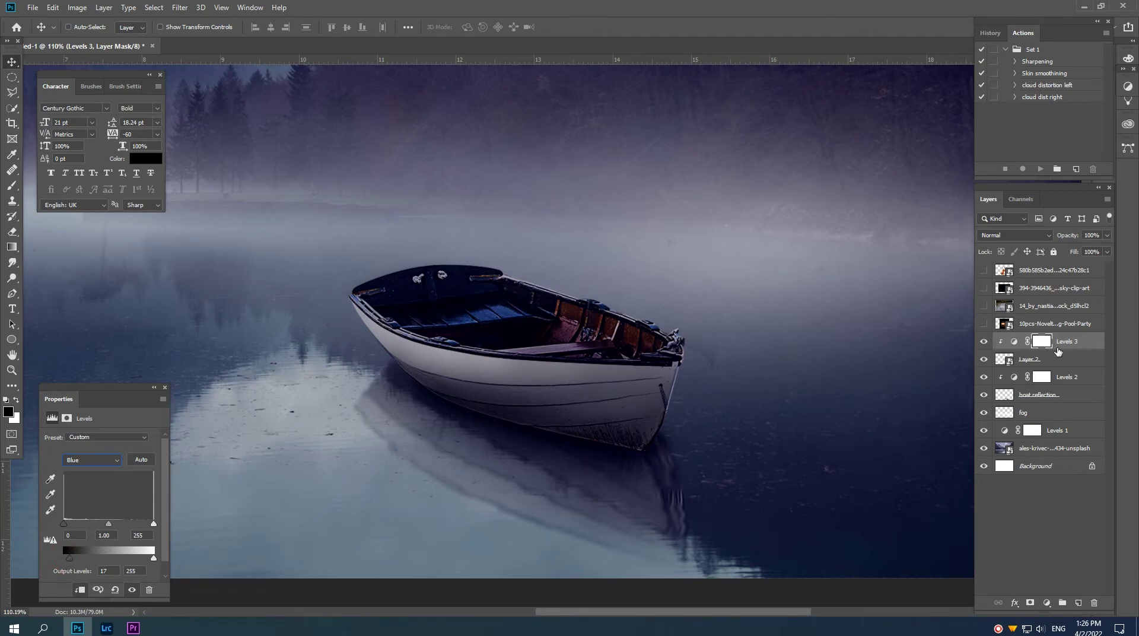
click(1014, 341)
Merge Levels 3 through the boat reflection into a smart object named Boat
mouse_move(598, 336)
mouse_down()
mouse_move(574, 336)
mouse_move(578, 346)
mouse_up()
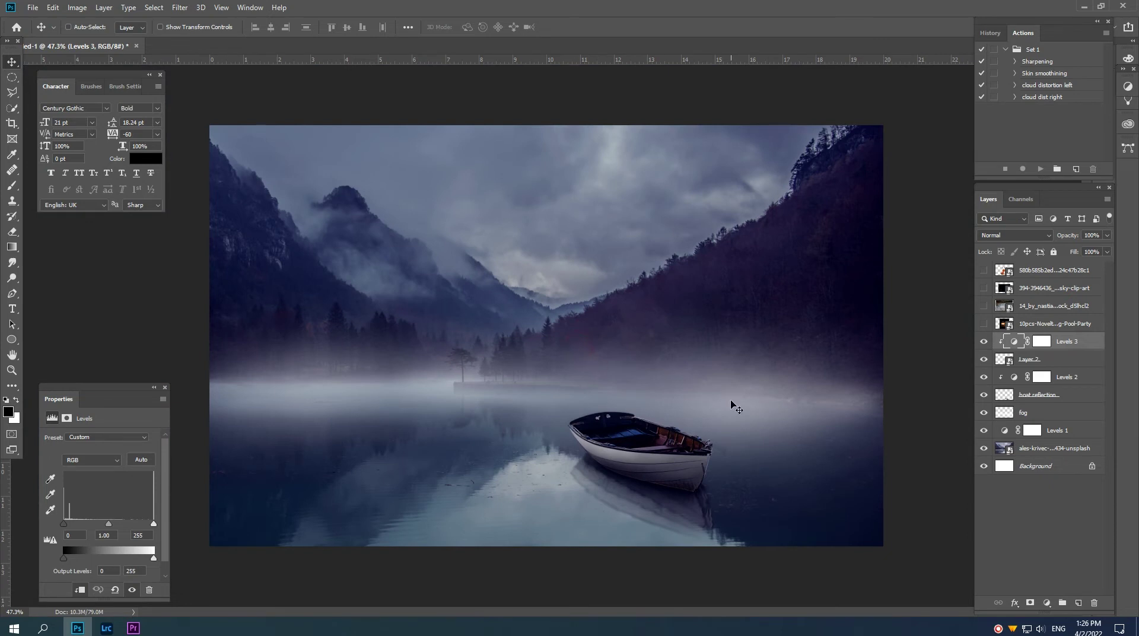
click(1026, 413)
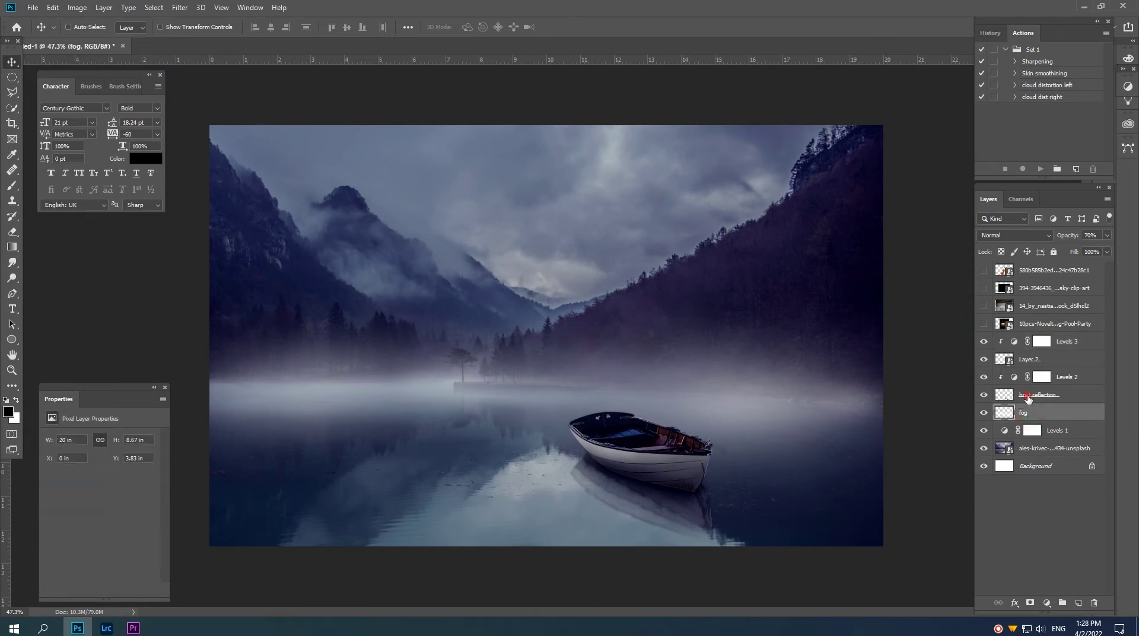
click(1038, 394)
click(983, 395)
click(984, 395)
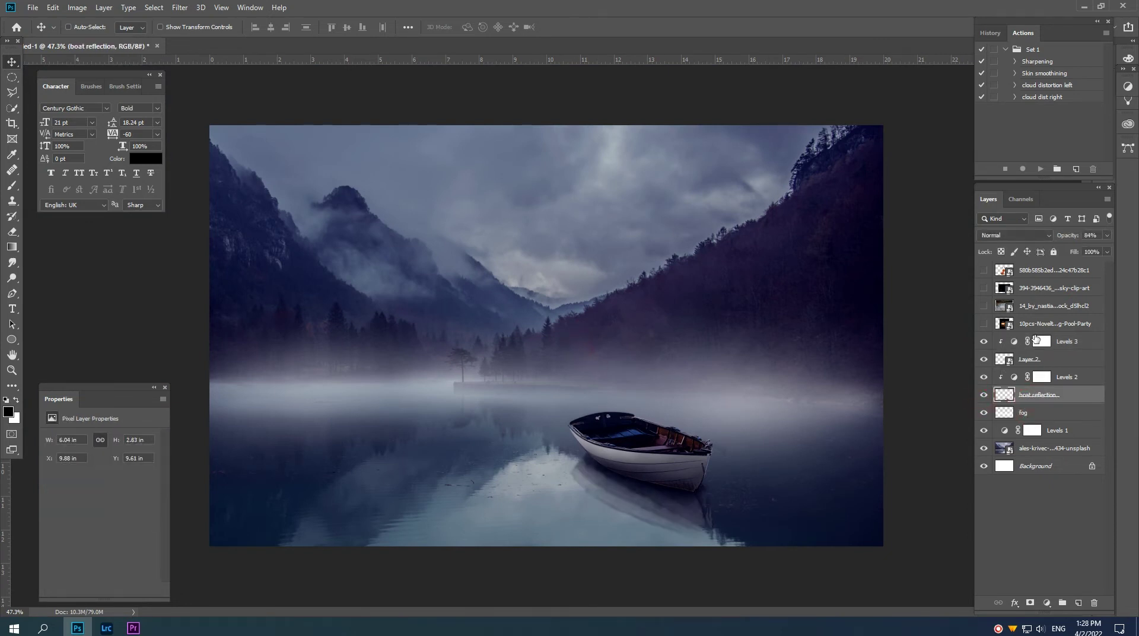
shift+click(1066, 349)
right_click(1066, 348)
click(957, 282)
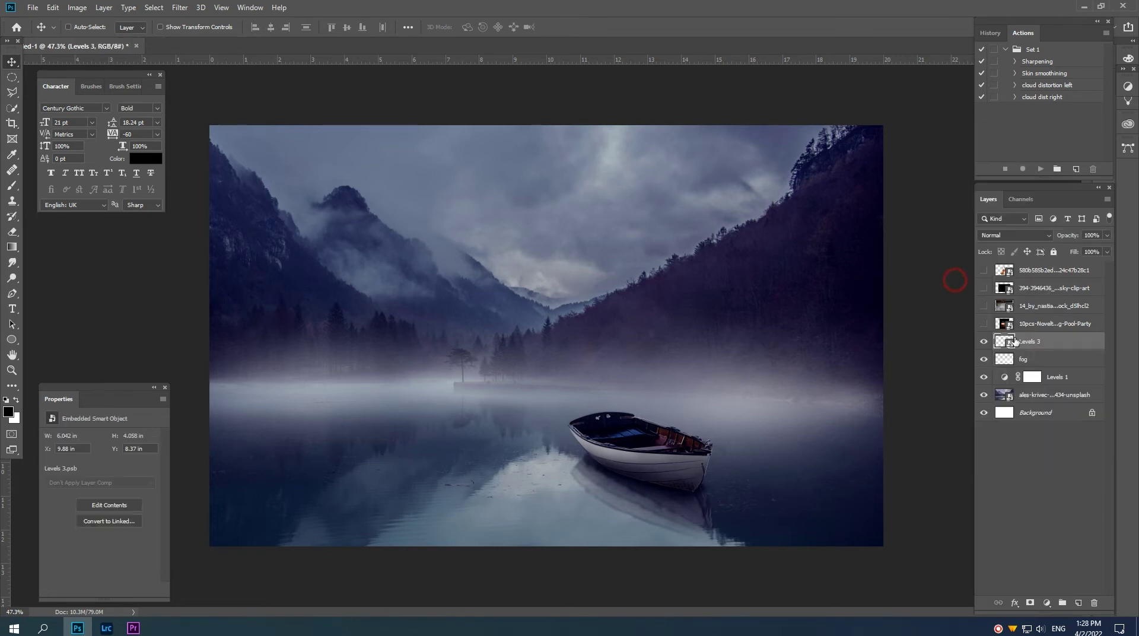
double_click(1032, 339)
text(Boat)
key(Return)
Make the lantern photo layer visible and select it
scroll(611, 422, down, 1)
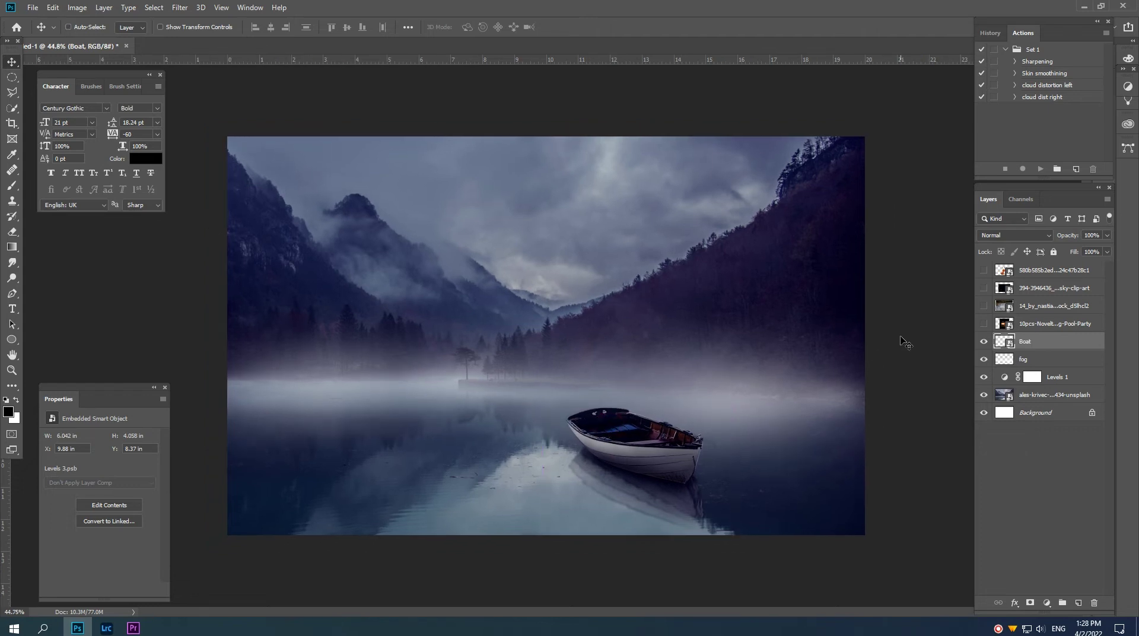
click(983, 326)
click(1050, 324)
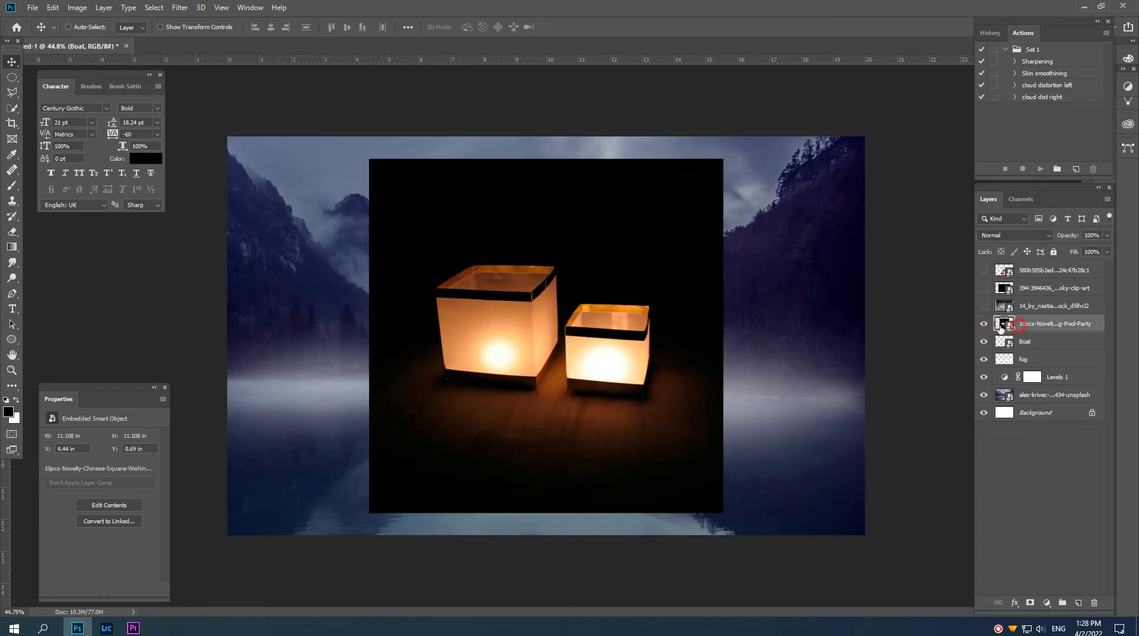
Trace a closed Pen path around the large paper lantern
ctrl+click(497, 343)
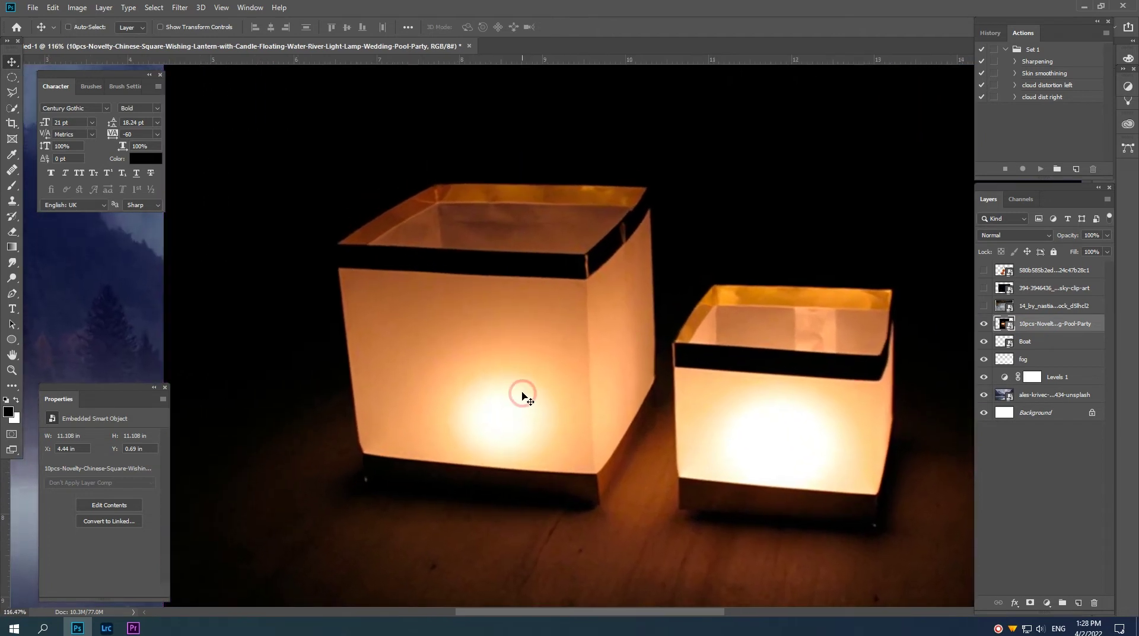
key(p)
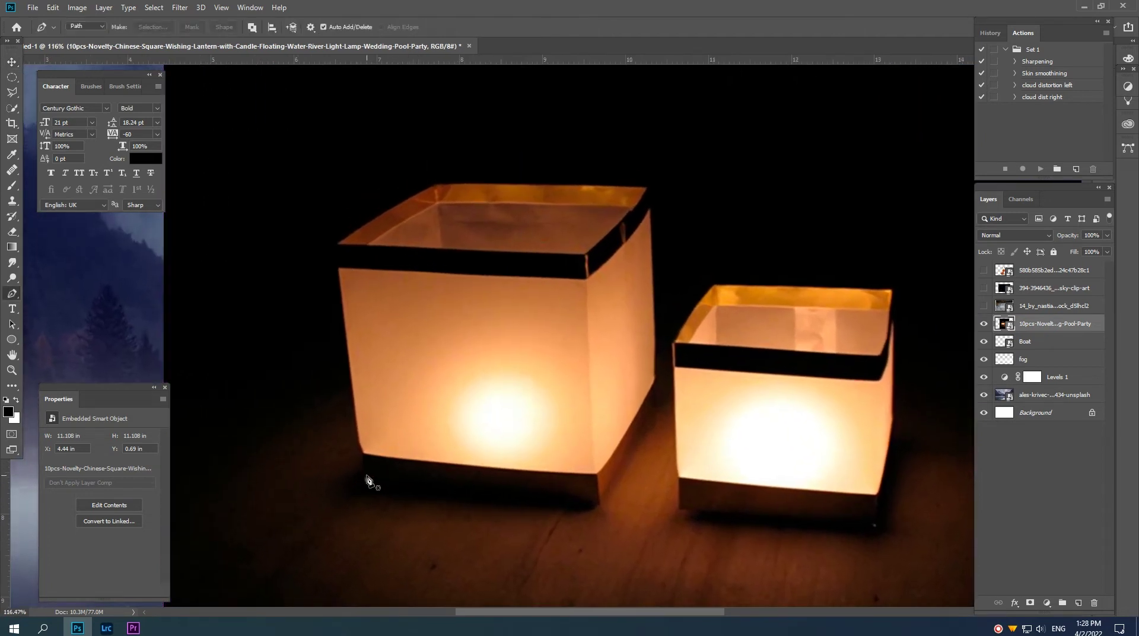
drag(366, 482, 366, 456)
scroll(356, 415, up, 1)
click(334, 262)
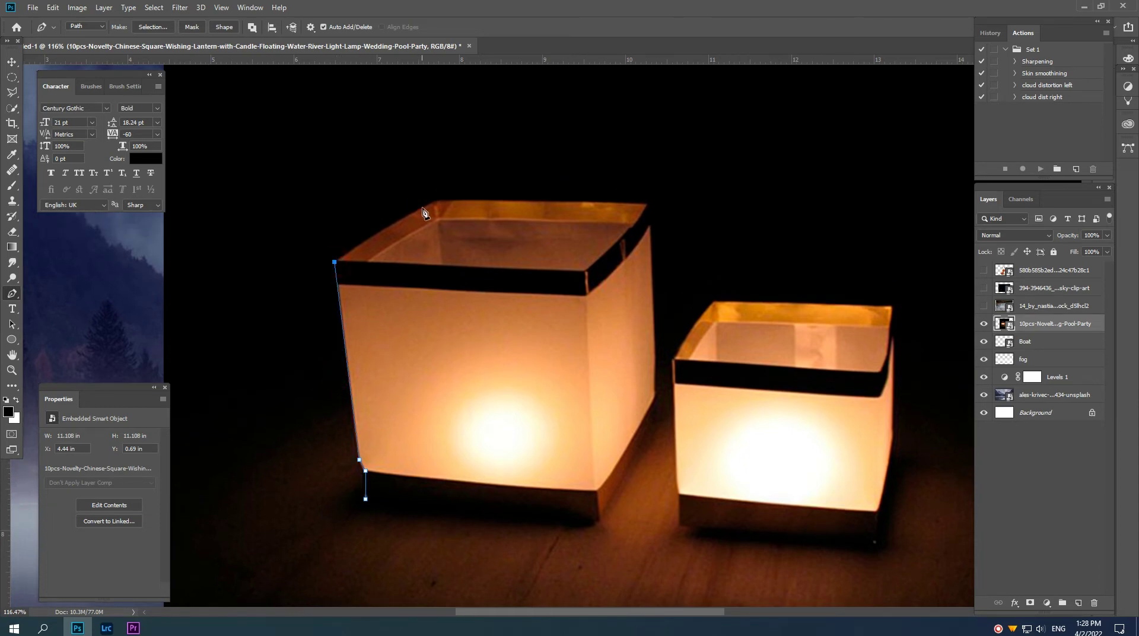
click(435, 201)
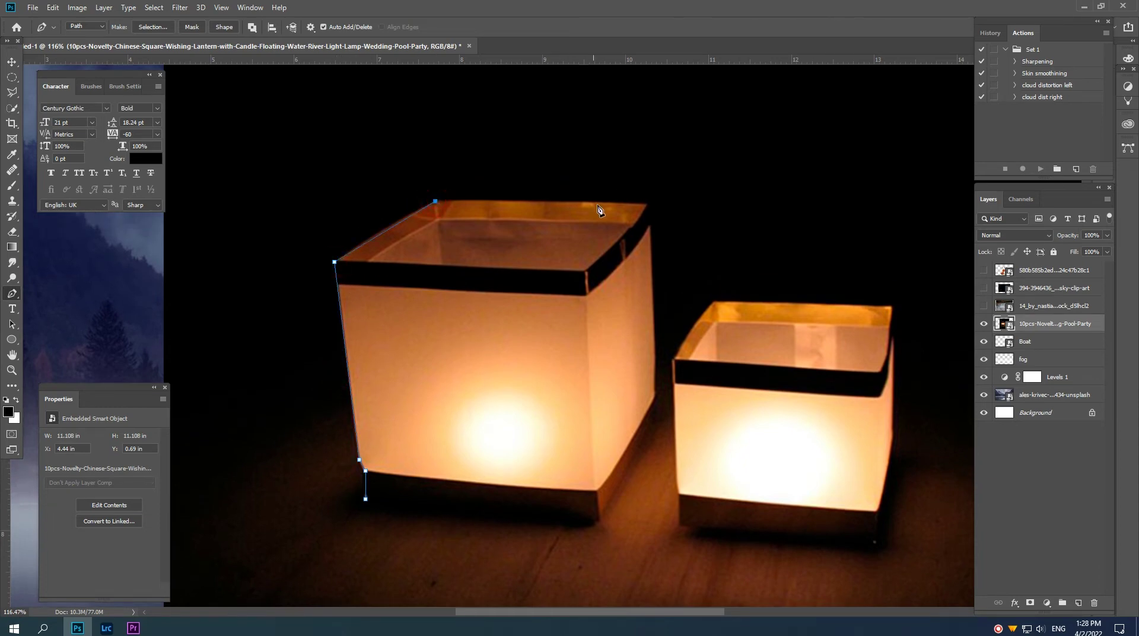
click(647, 204)
click(650, 244)
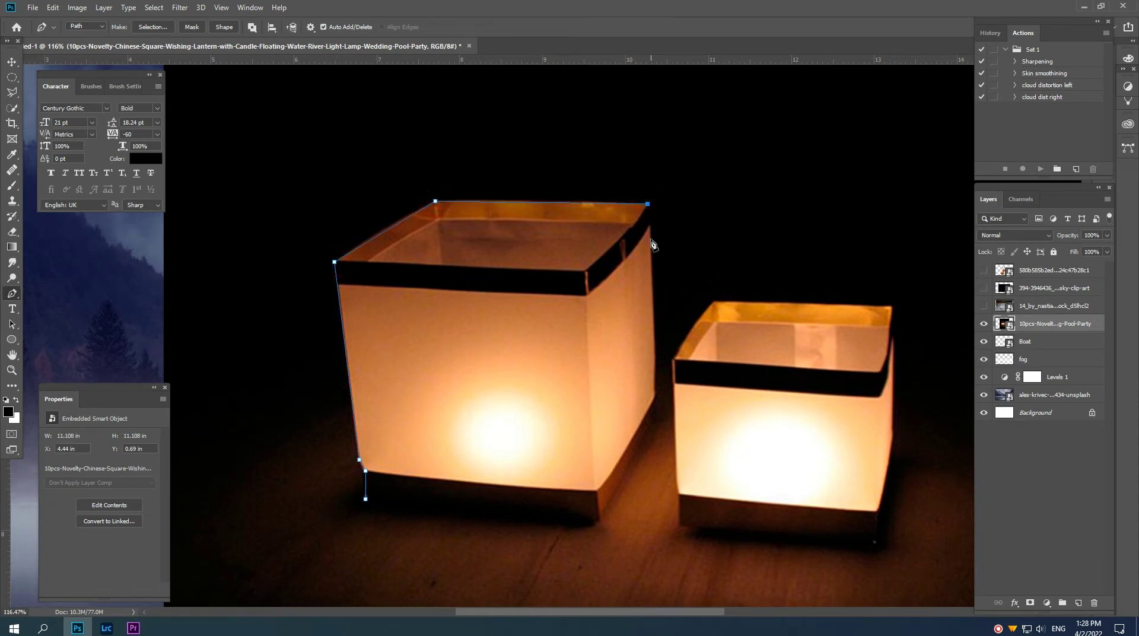
click(654, 395)
click(654, 413)
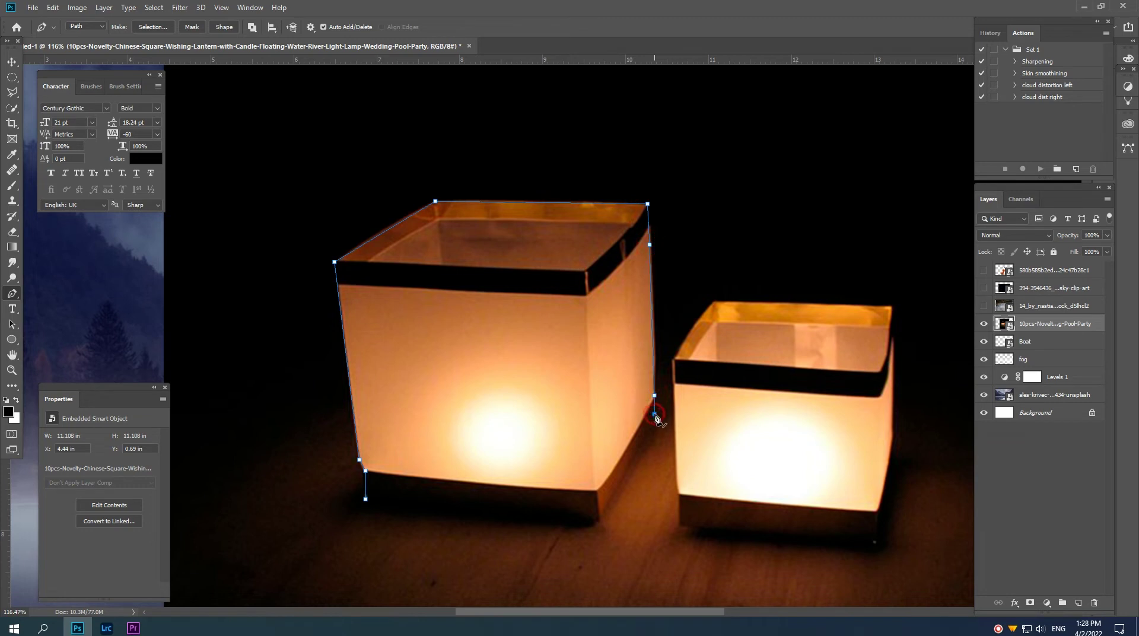
click(598, 518)
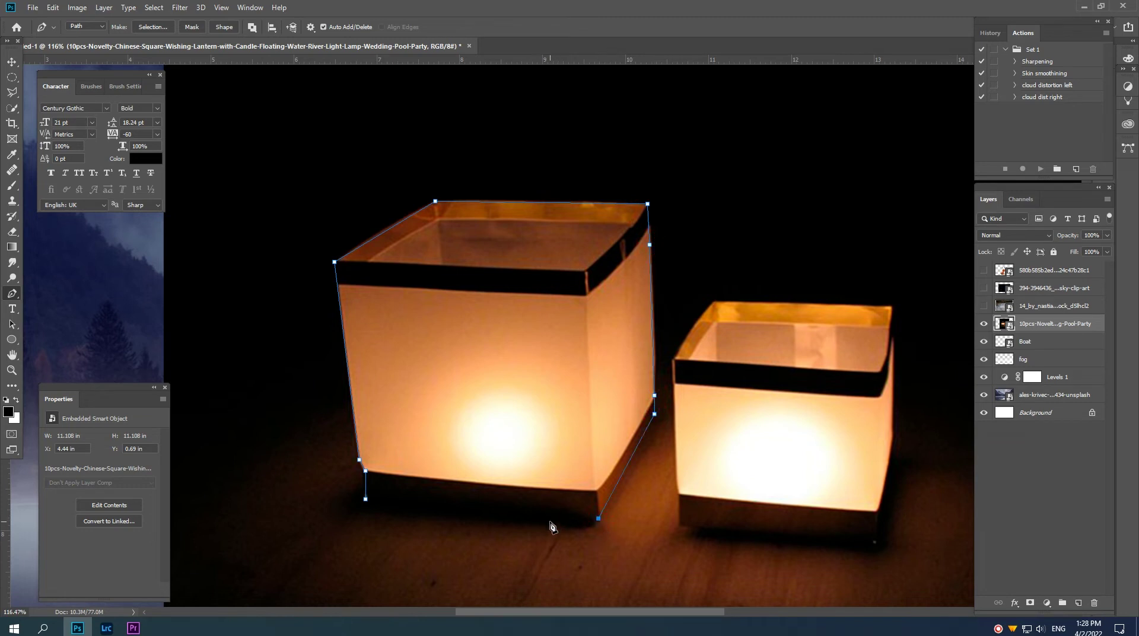
click(368, 505)
scroll(510, 473, down, 2)
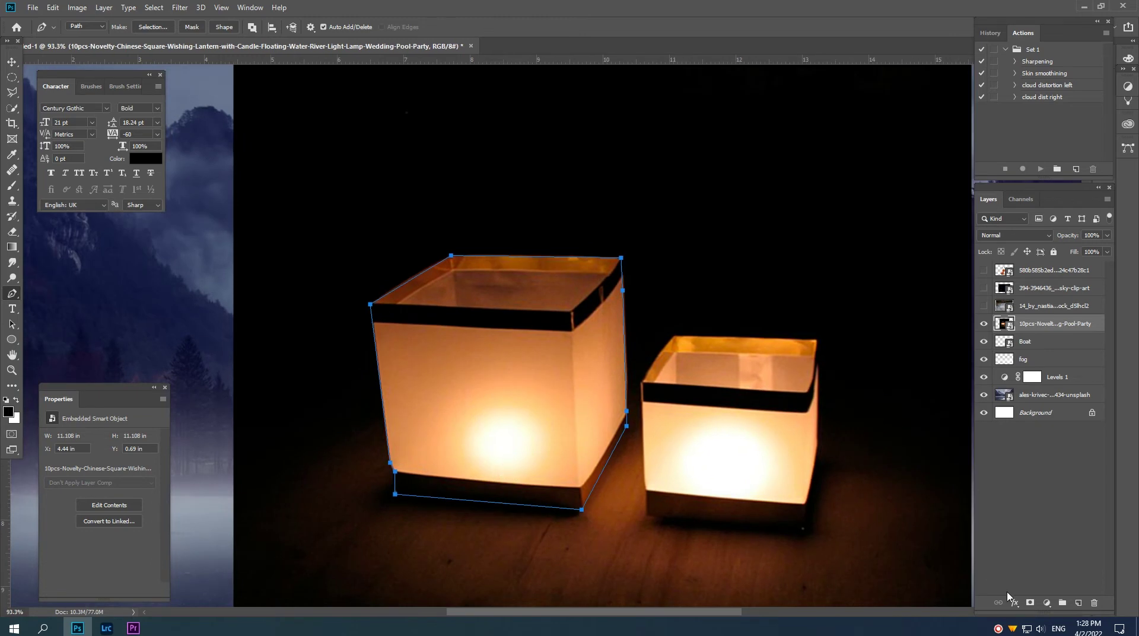
Mask the photo to the large lantern using the path selection, then duplicate the layer
click(1030, 604)
key(ctrl+z)
key(ctrl+Return)
click(1031, 604)
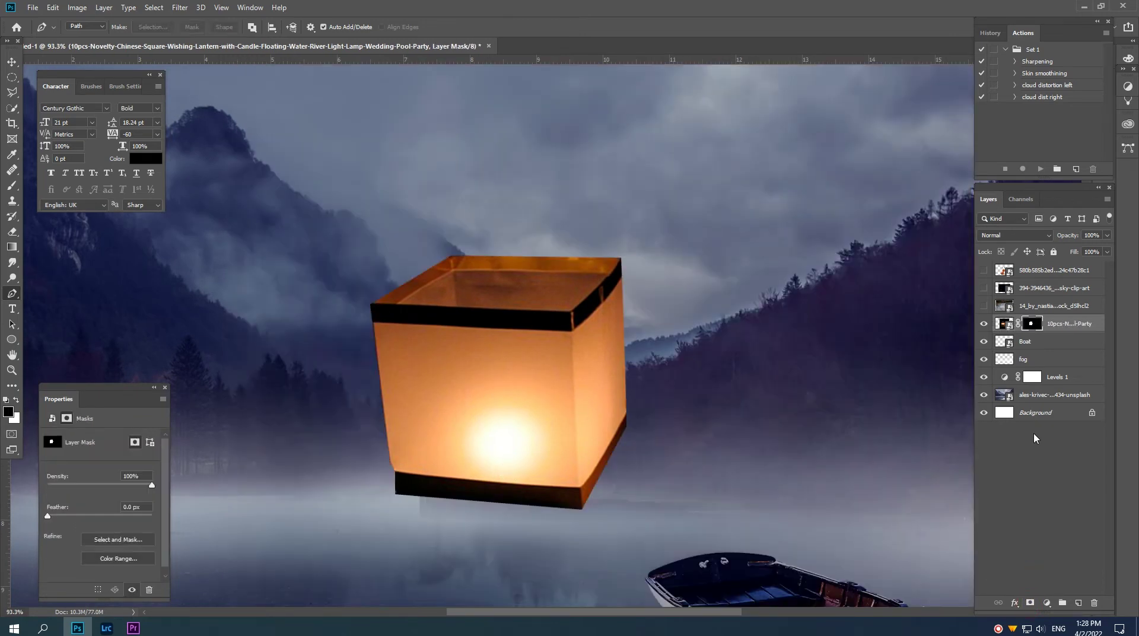
key(ctrl+j)
Duplicate the masked lantern layer and delete the copy's mask
drag(1032, 342, 1033, 332)
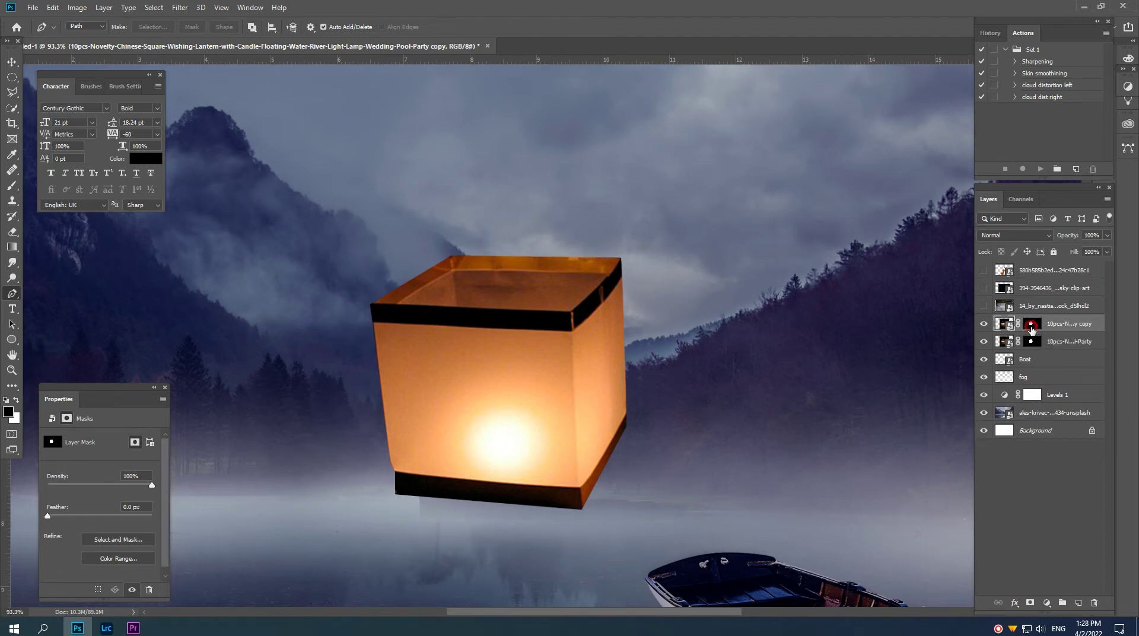
key(ctrl+i)
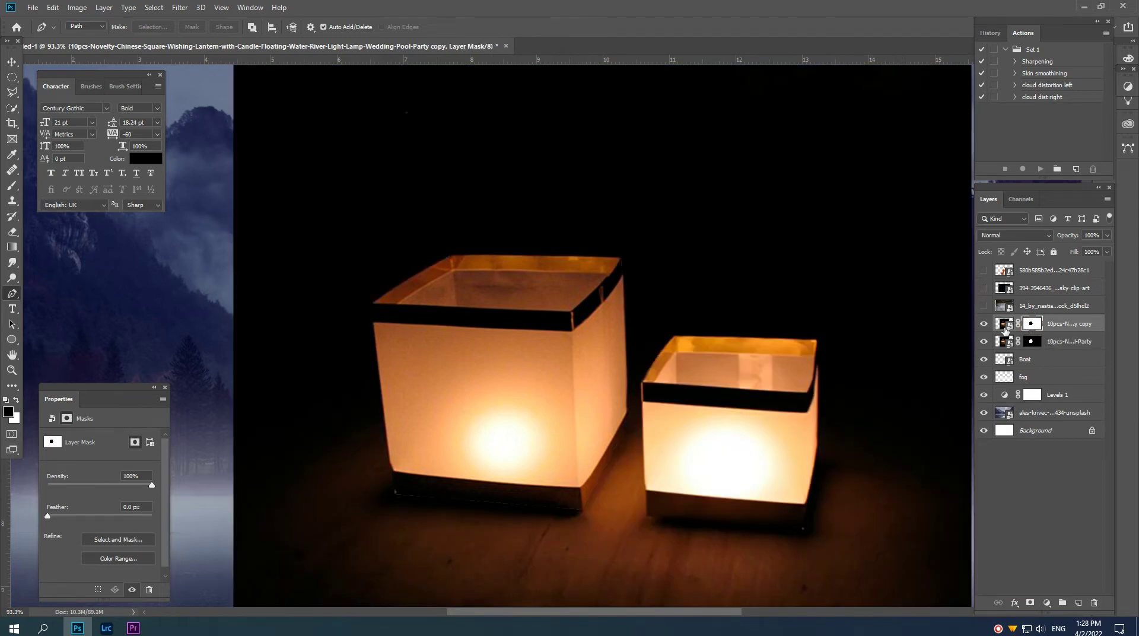
scroll(712, 448, up, 5)
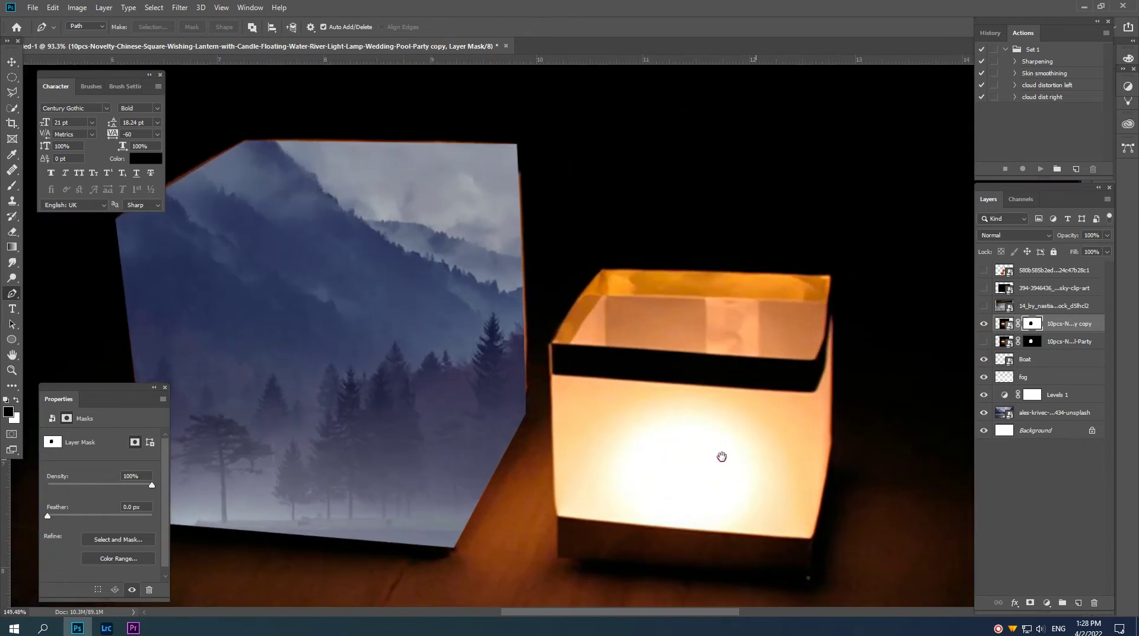
click(1004, 324)
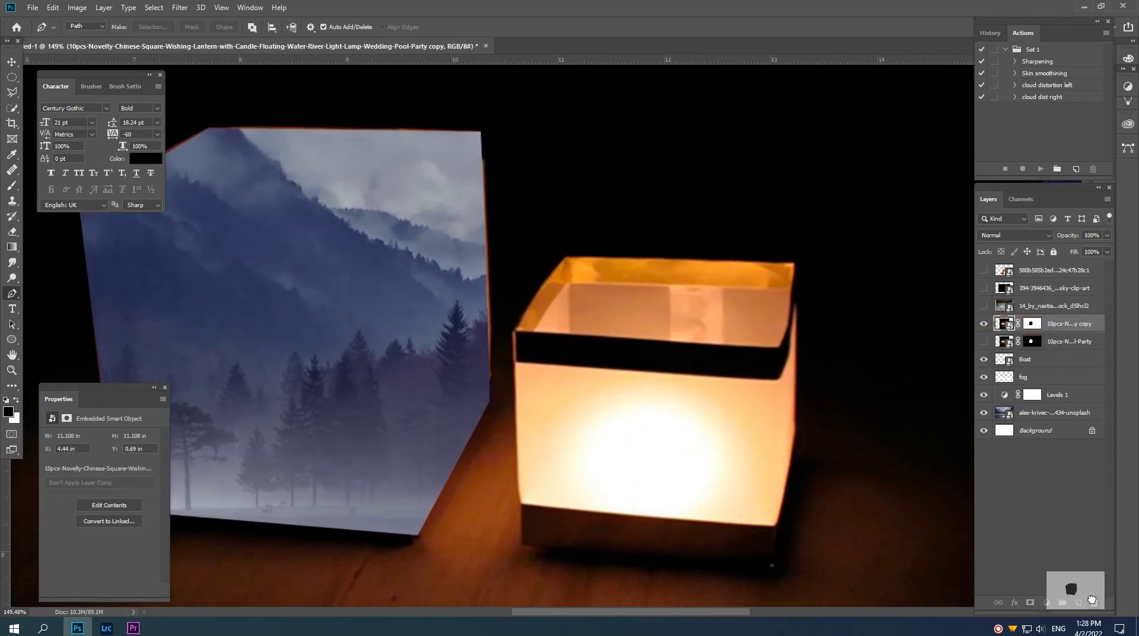
drag(1033, 325, 1095, 602)
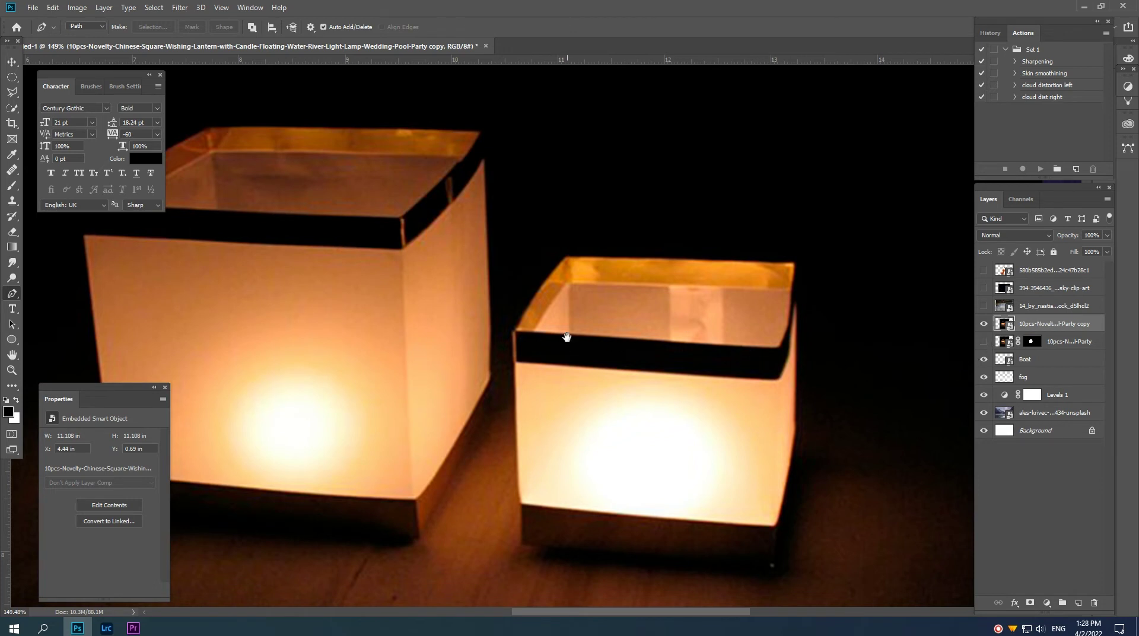
Trace a closed Pen path around the smaller lantern with sharp corners
drag(563, 334, 550, 326)
click(503, 328)
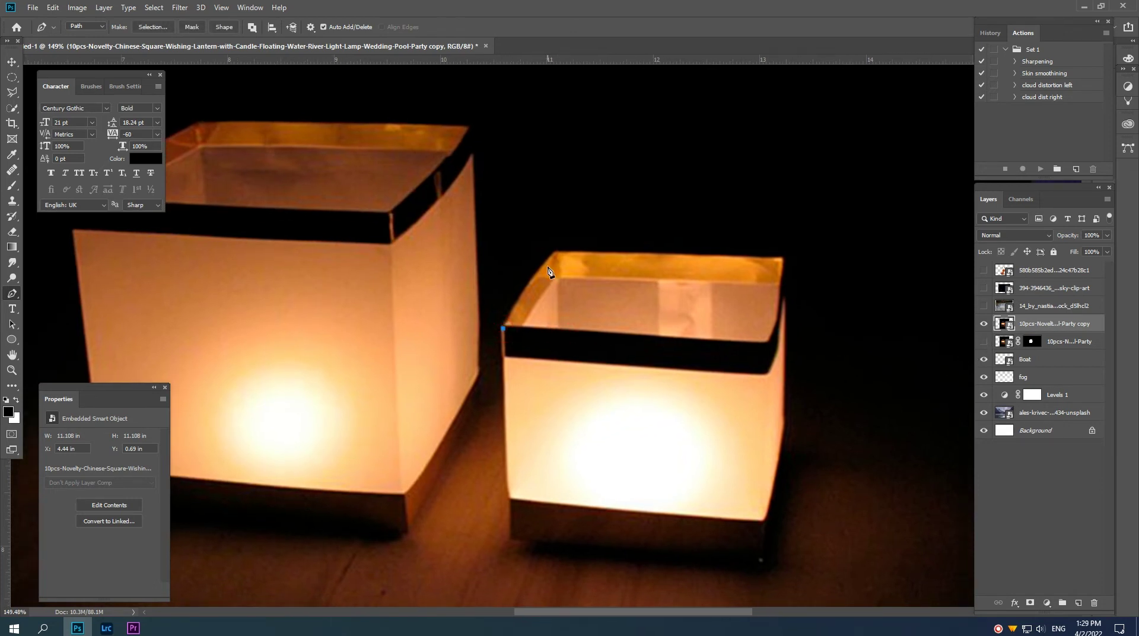
click(556, 253)
drag(556, 252, 564, 239)
click(556, 253)
click(783, 259)
click(786, 466)
click(765, 568)
click(512, 537)
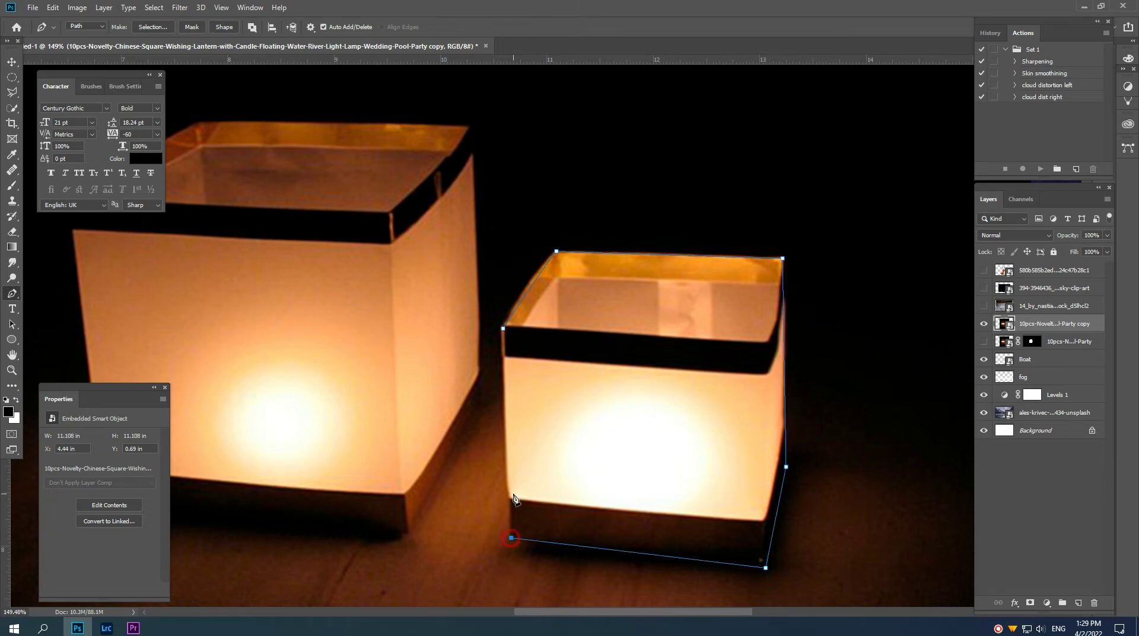
click(503, 328)
Turn the small lantern path into a selection and mask the copy layer to it
key(ctrl+0)
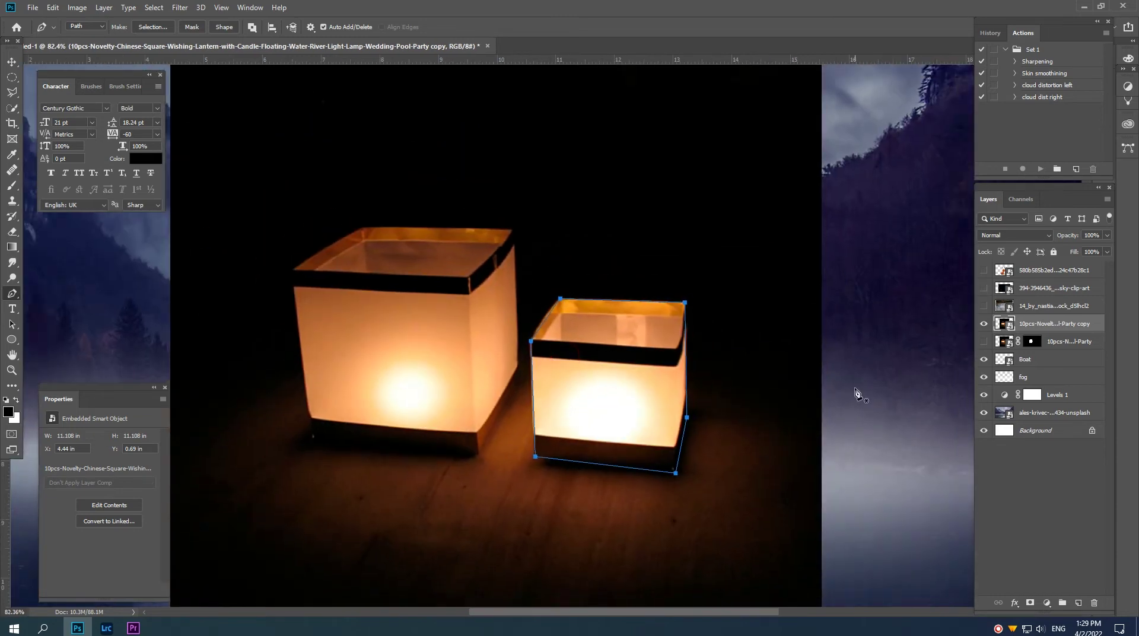
key(ctrl+Return)
click(1030, 603)
Make the hidden original lantern layer visible again
key(v)
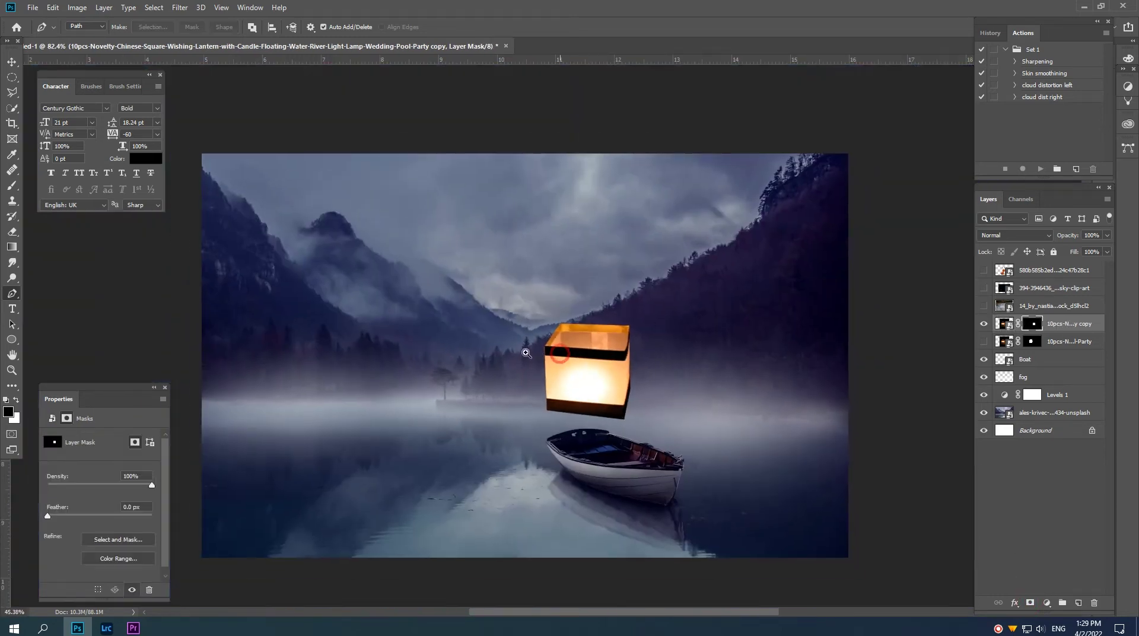
scroll(579, 355, down, 3)
right_click(1060, 330)
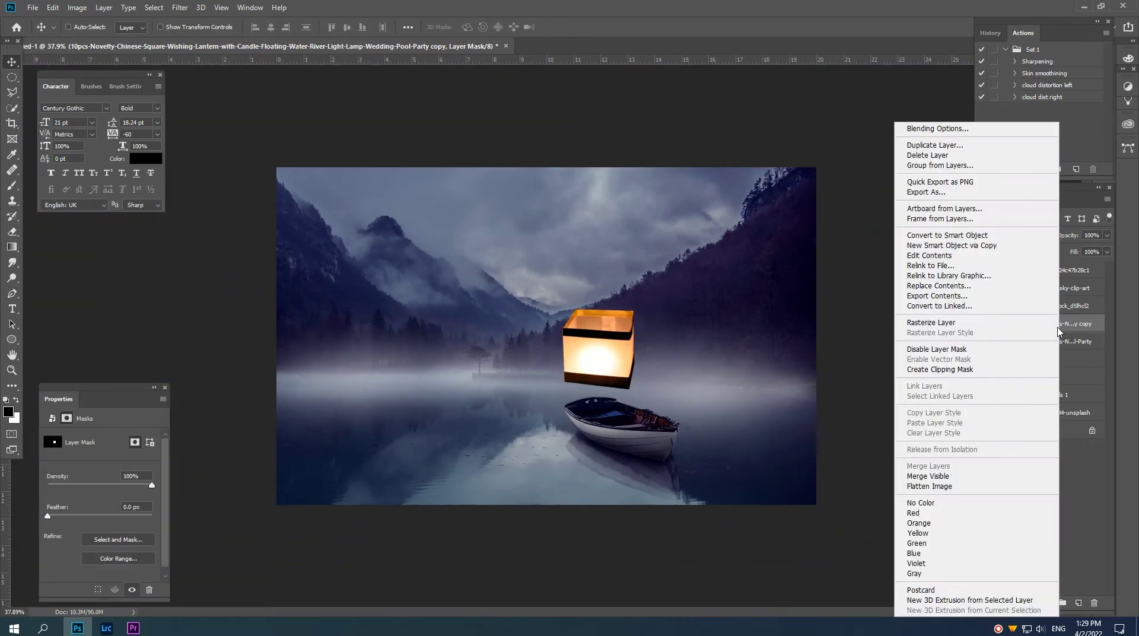
click(1077, 324)
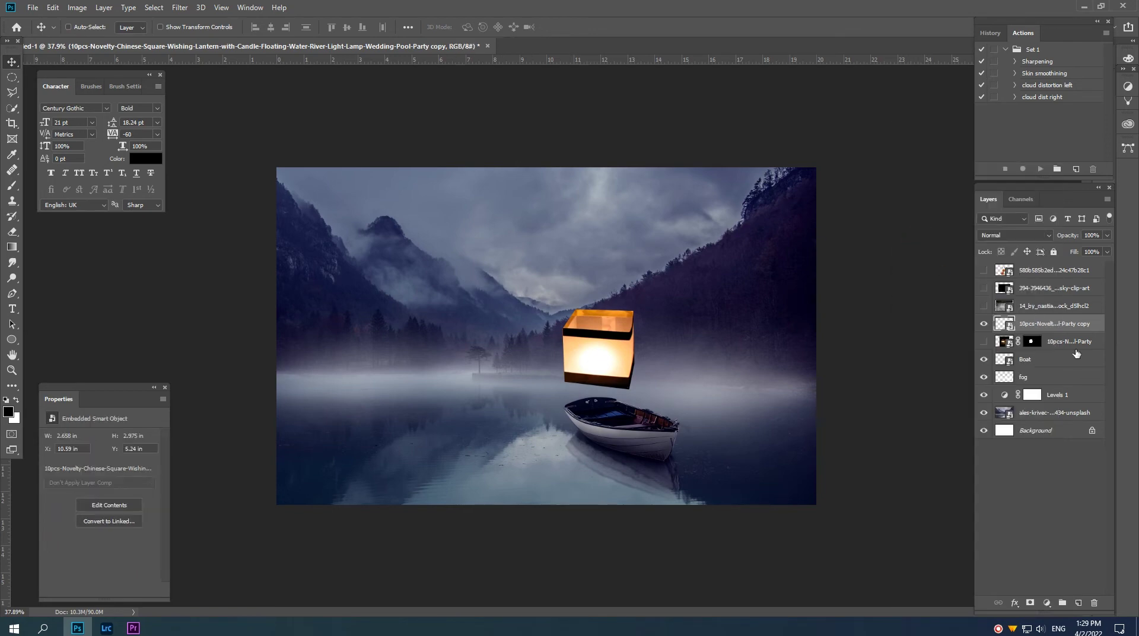
right_click(1068, 341)
click(1074, 348)
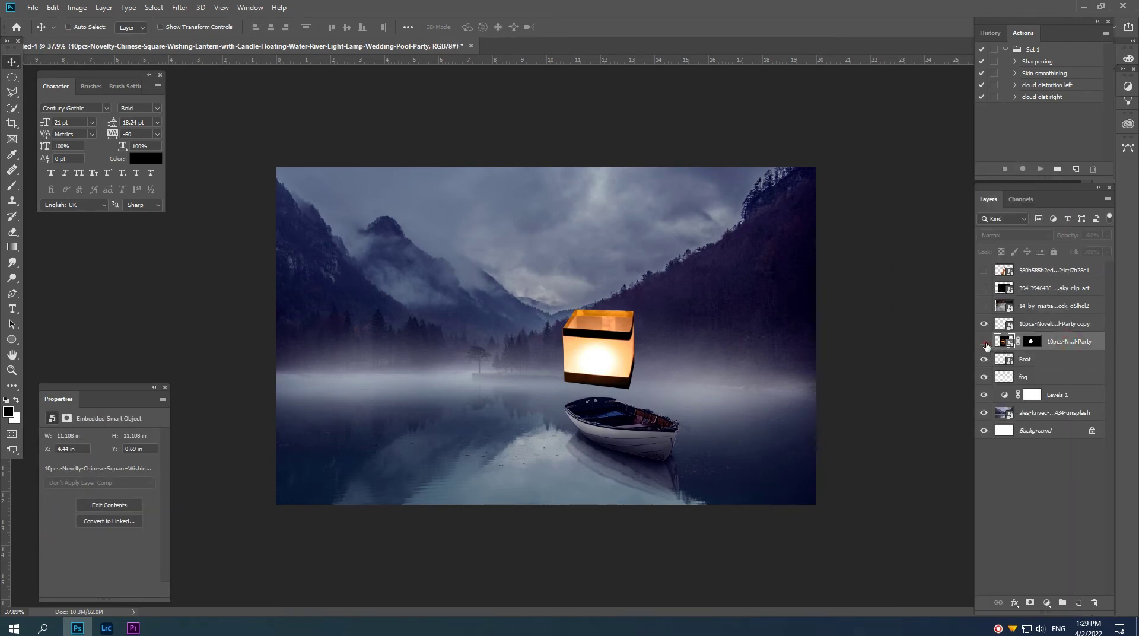
click(984, 341)
right_click(1071, 341)
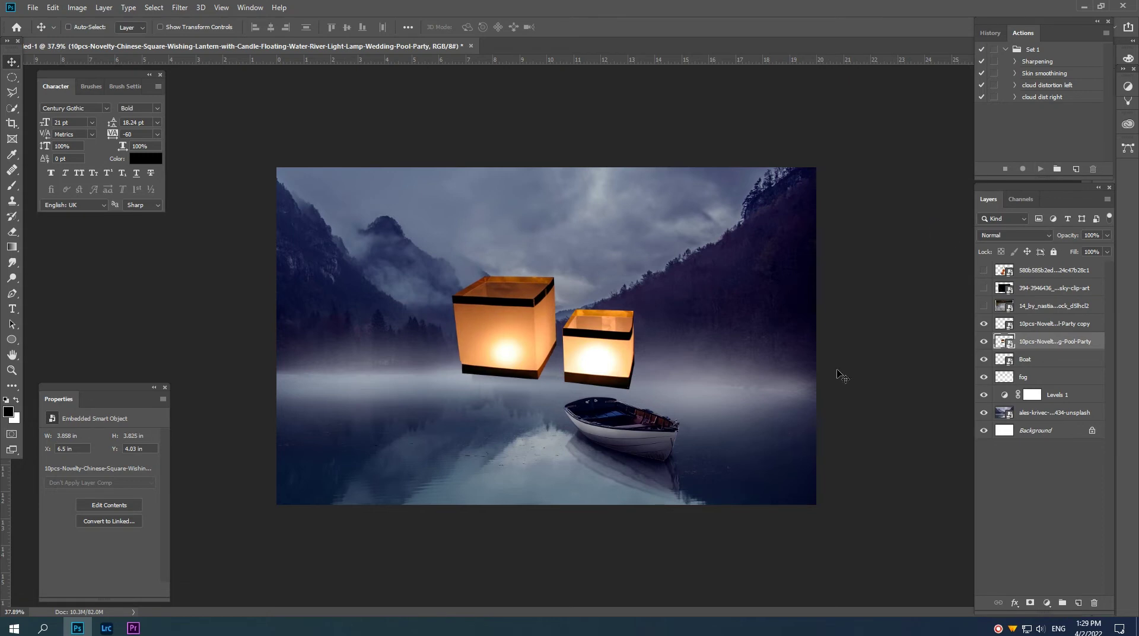
Scale the left lantern down to about 34%
key(ctrl+t)
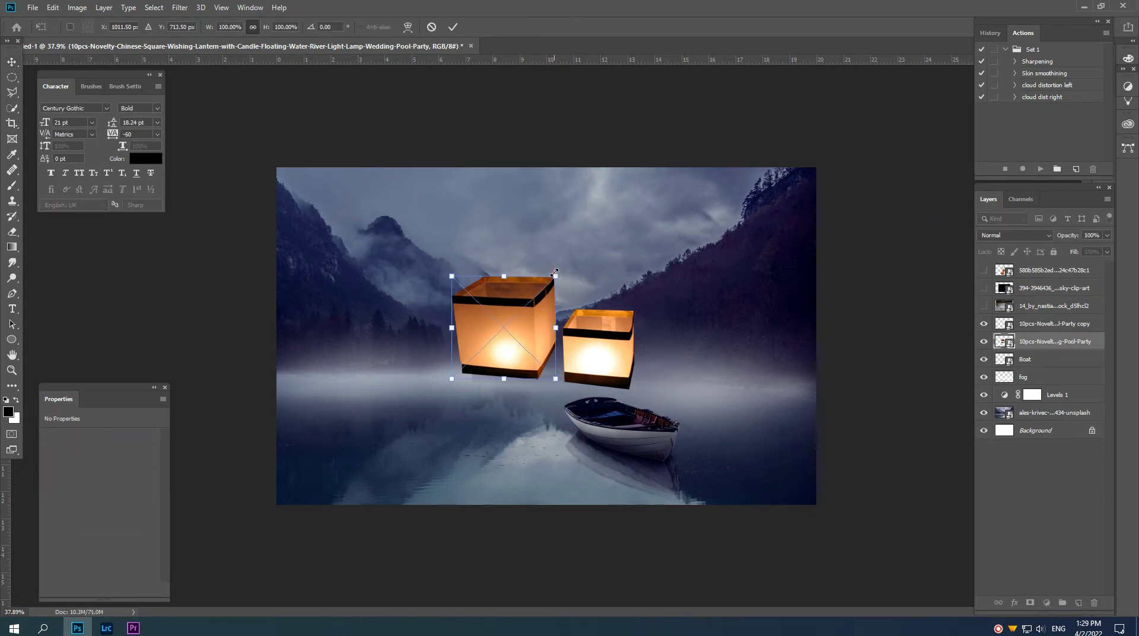
mouse_move(554, 274)
mouse_down()
mouse_move(513, 298)
mouse_move(420, 430)
mouse_move(293, 507)
mouse_up()
ctrl+click(411, 441)
ctrl+alt+click(396, 470)
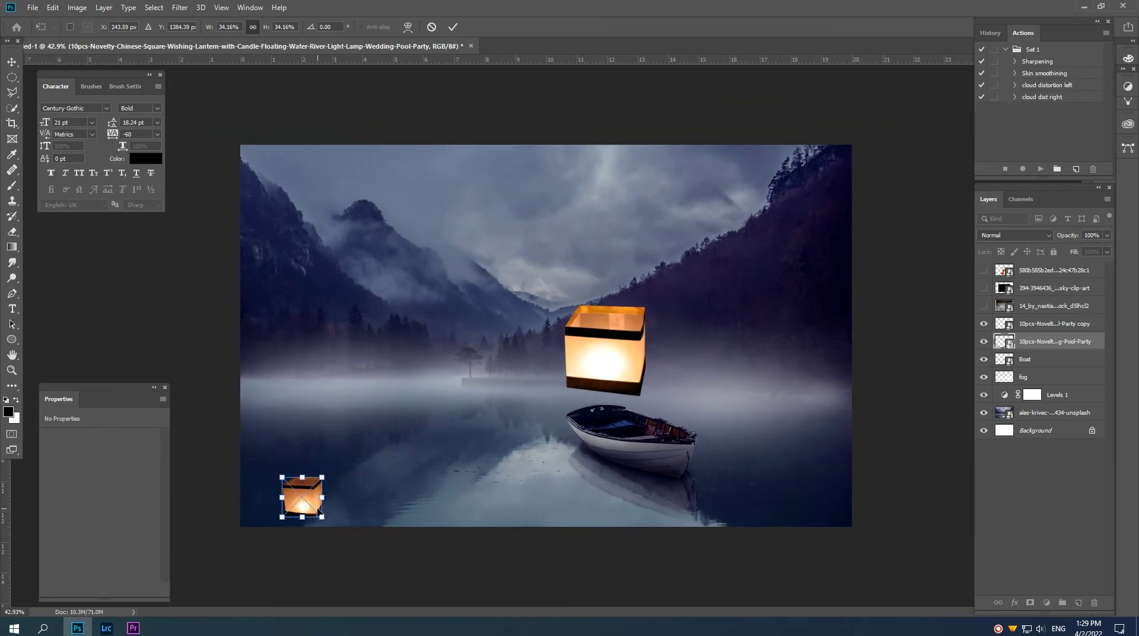
key(Return)
Place the small lantern on the lower-left water, nudge it up-right, and duplicate it
drag(304, 506, 321, 504)
key(Right)
key(Up)
key(Right)
key(Up)
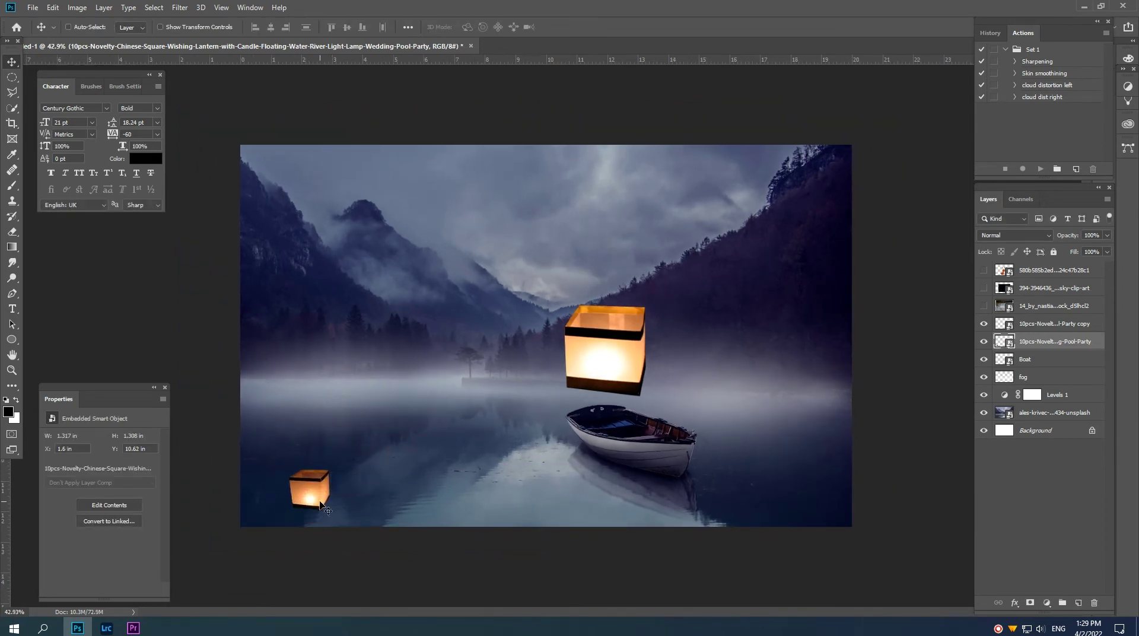
key(Right)
key(Up)
key(Right)
key(Up)
key(Right)
key(Up)
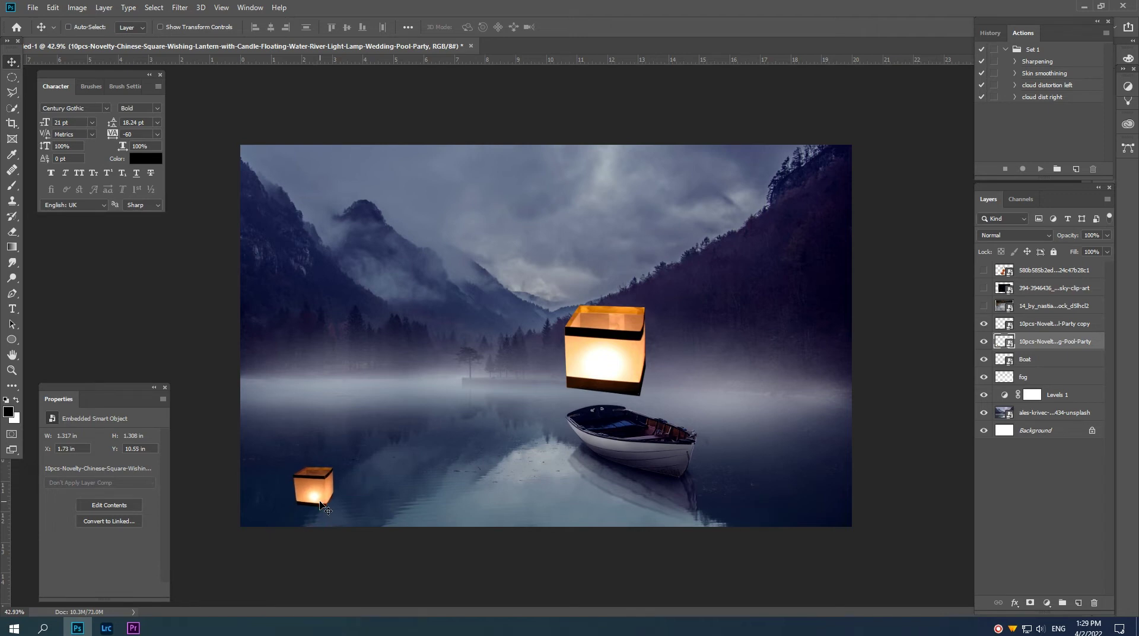
key(ctrl+j)
Flip the duplicate lantern vertically and position it beneath the original
key(ctrl+t)
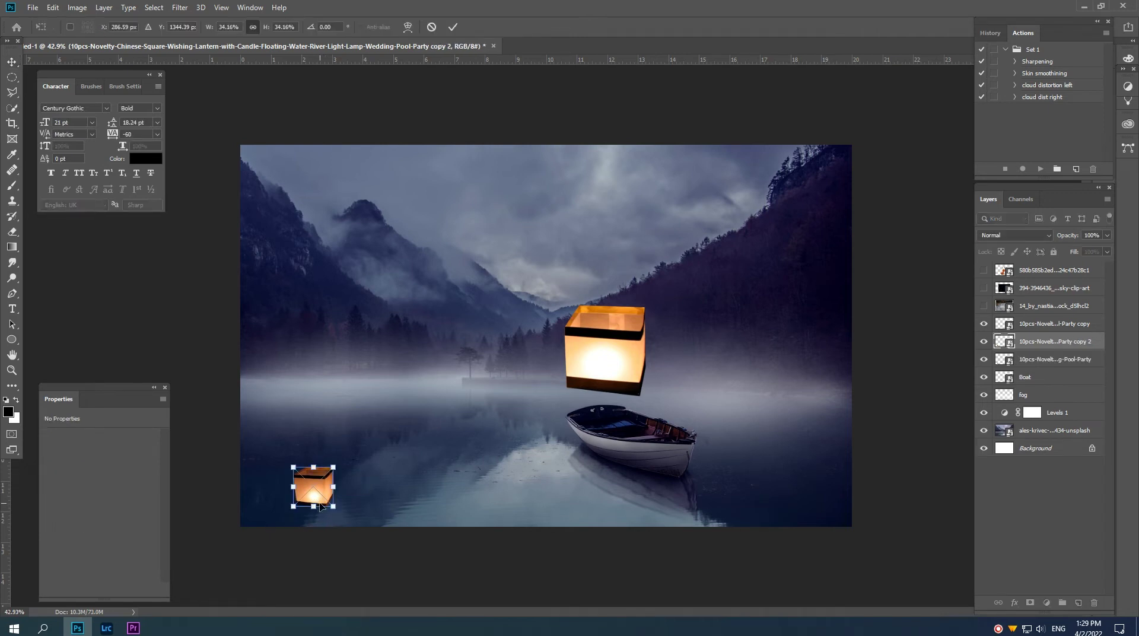
right_click(330, 510)
click(351, 495)
drag(314, 495, 316, 515)
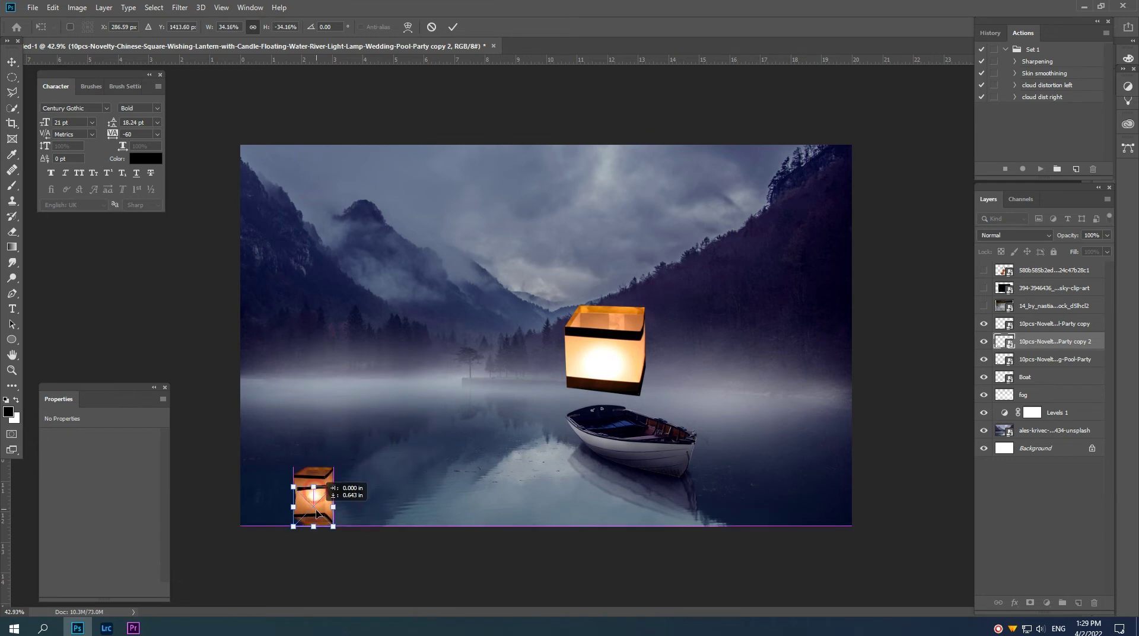
key(Return)
drag(1044, 342, 1044, 367)
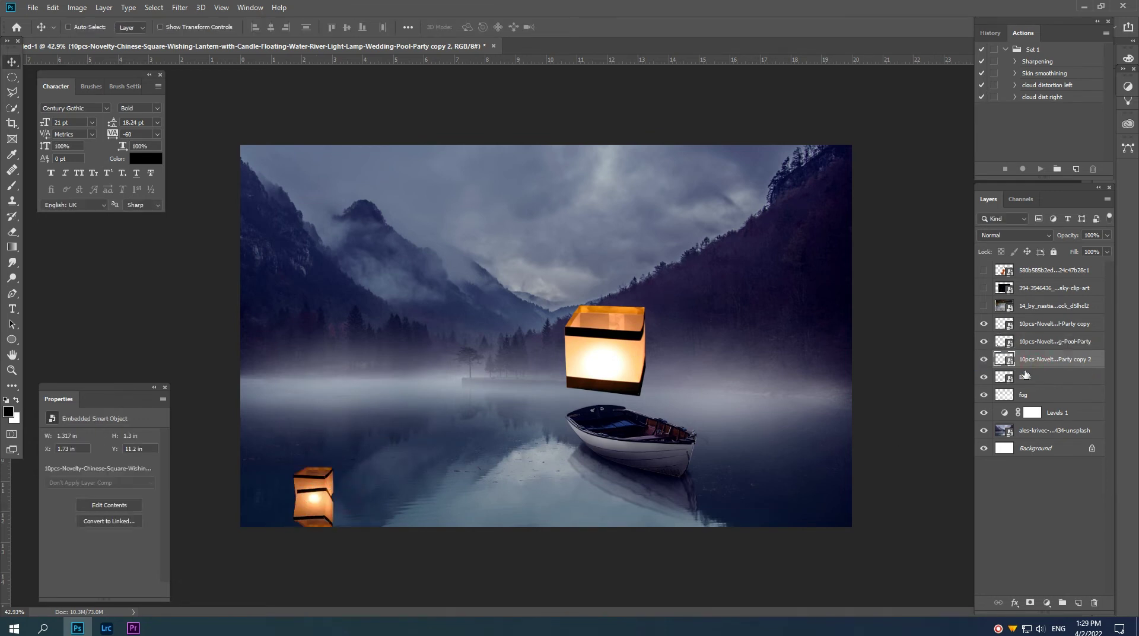
scroll(324, 525, up, 4)
scroll(329, 522, up, 5)
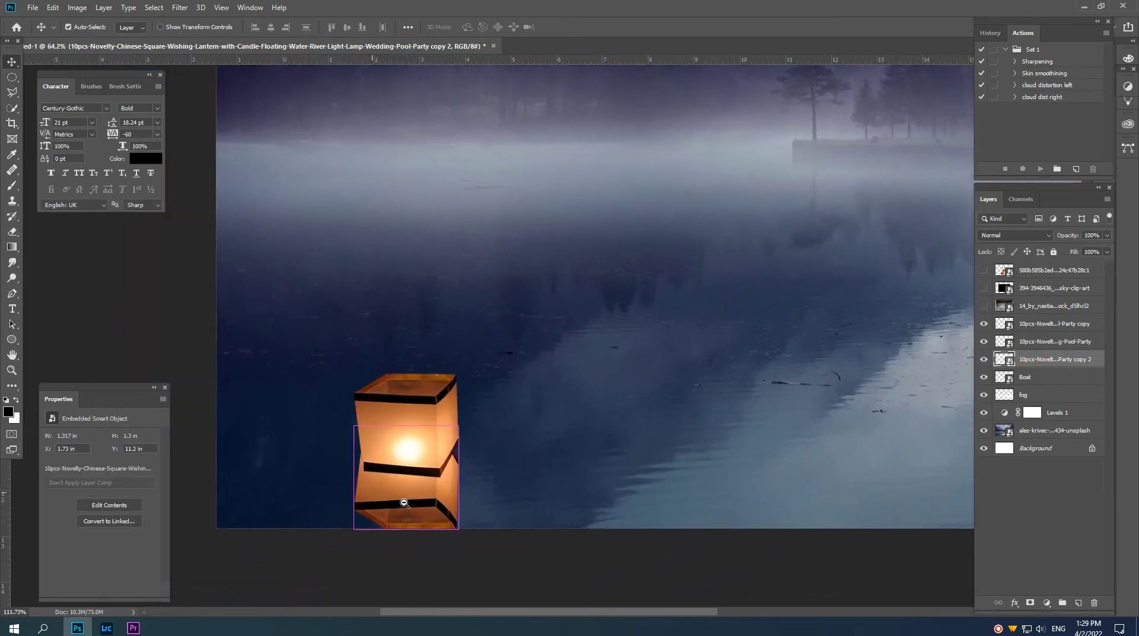
drag(413, 495, 419, 510)
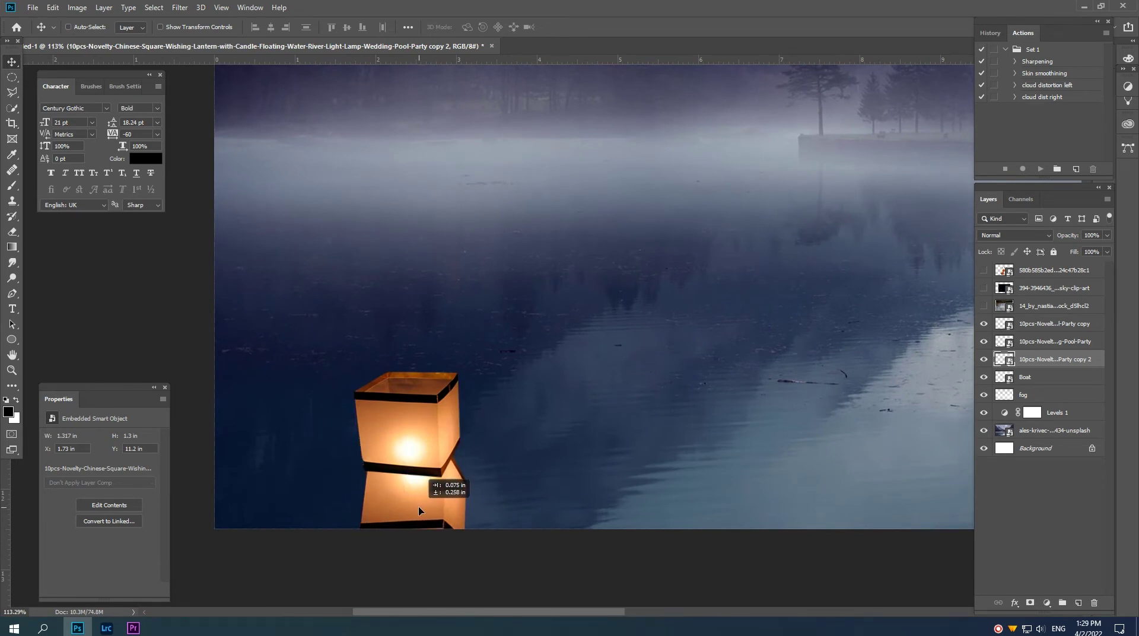
Delete the flipped copy and make a fresh lantern copy moved below the original
key(Delete)
click(1047, 342)
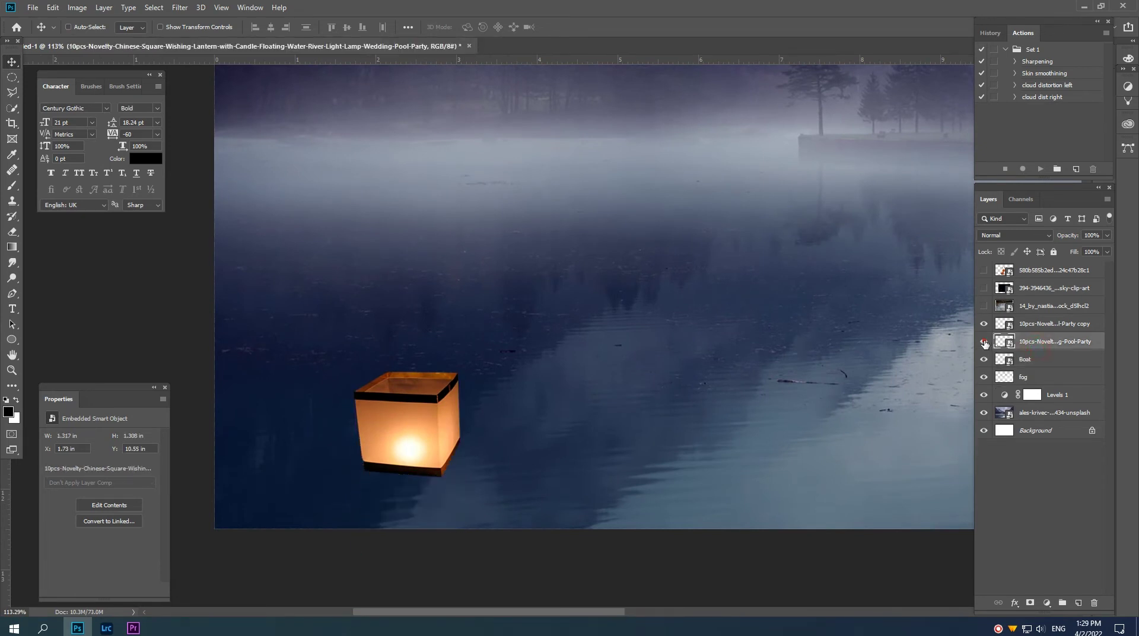
click(984, 342)
click(984, 342)
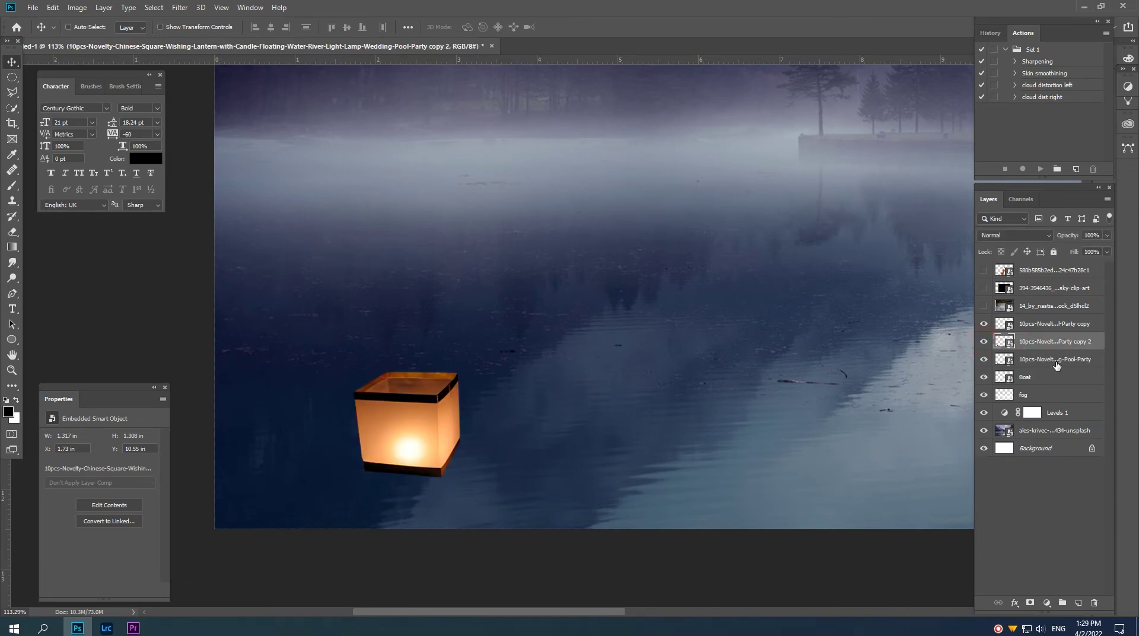
key(ctrl+j)
drag(434, 439, 442, 492)
Shrink the lower copy and distort its top corners to form the reflection
key(ctrl+t)
scroll(427, 467, up, 1)
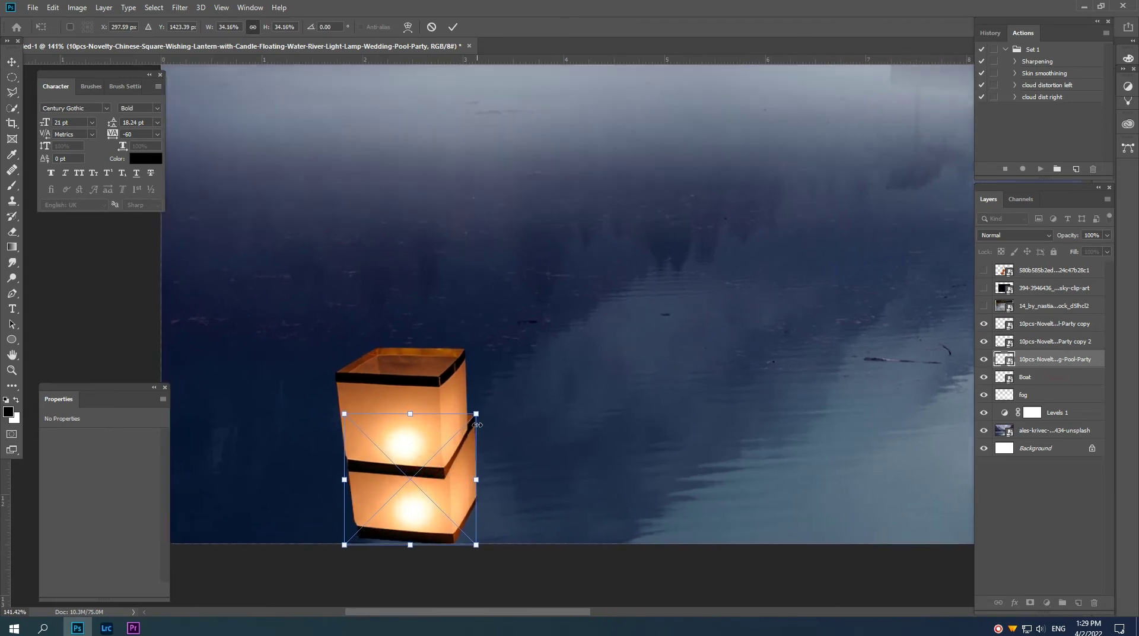
drag(477, 416, 446, 447)
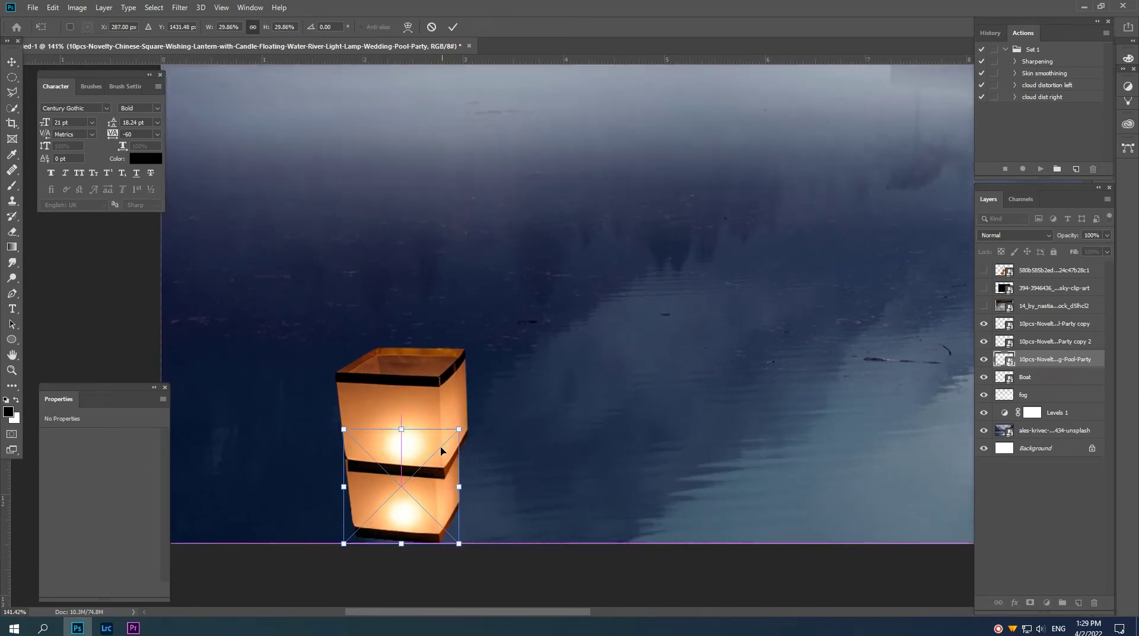
scroll(446, 447, up, 2)
scroll(446, 448, up, 1)
scroll(453, 439, up, 1)
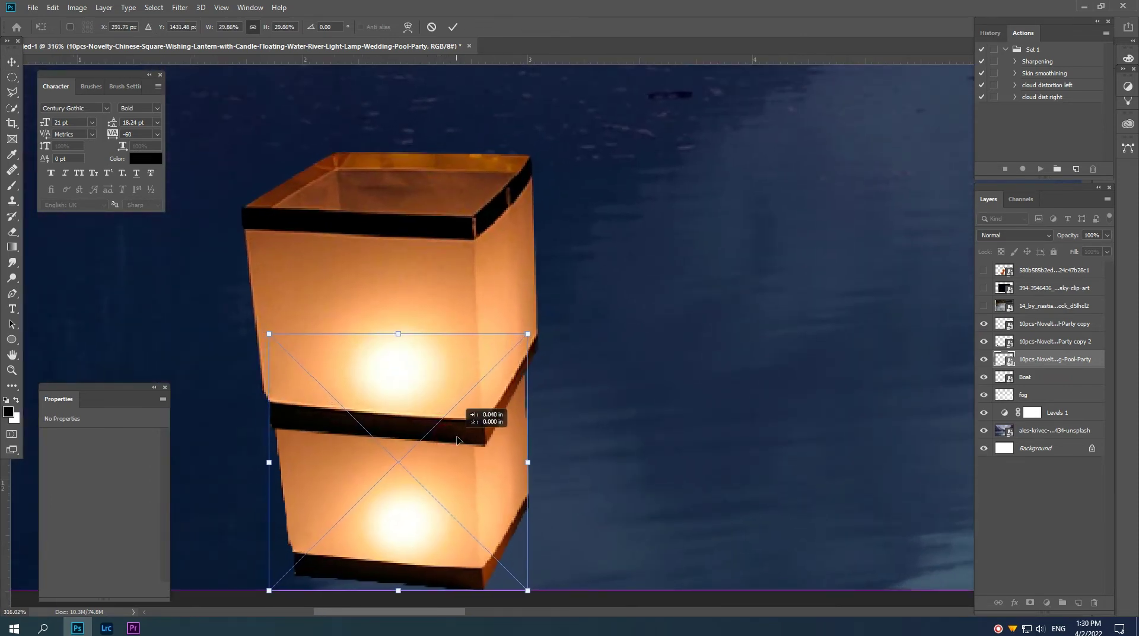
drag(453, 439, 457, 428)
right_click(458, 426)
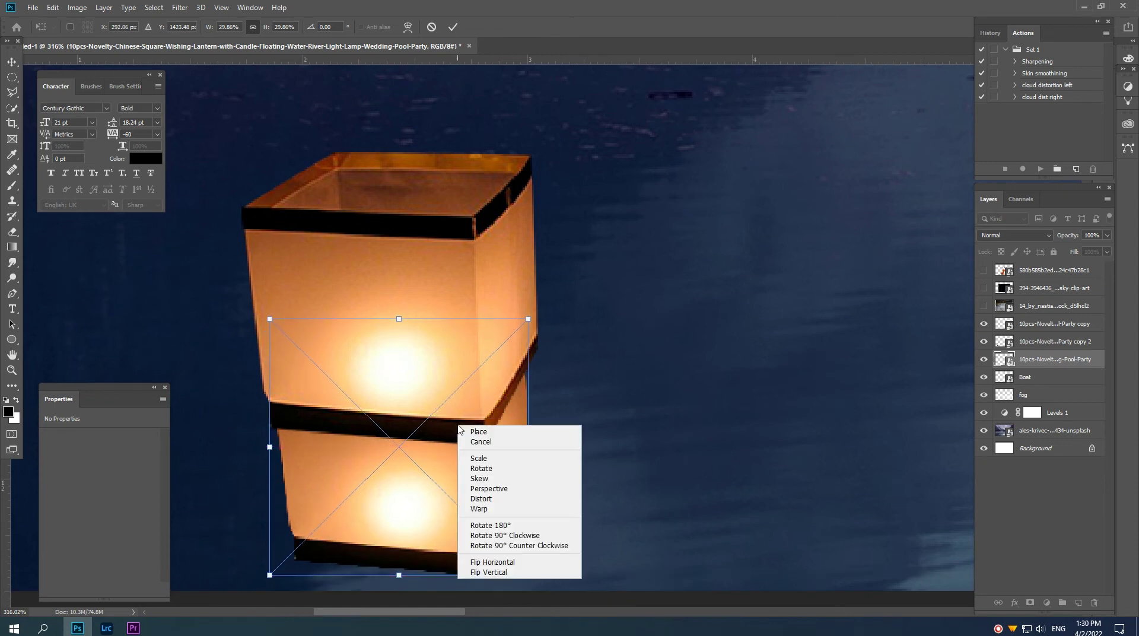
click(491, 498)
drag(528, 319, 541, 304)
drag(271, 320, 259, 312)
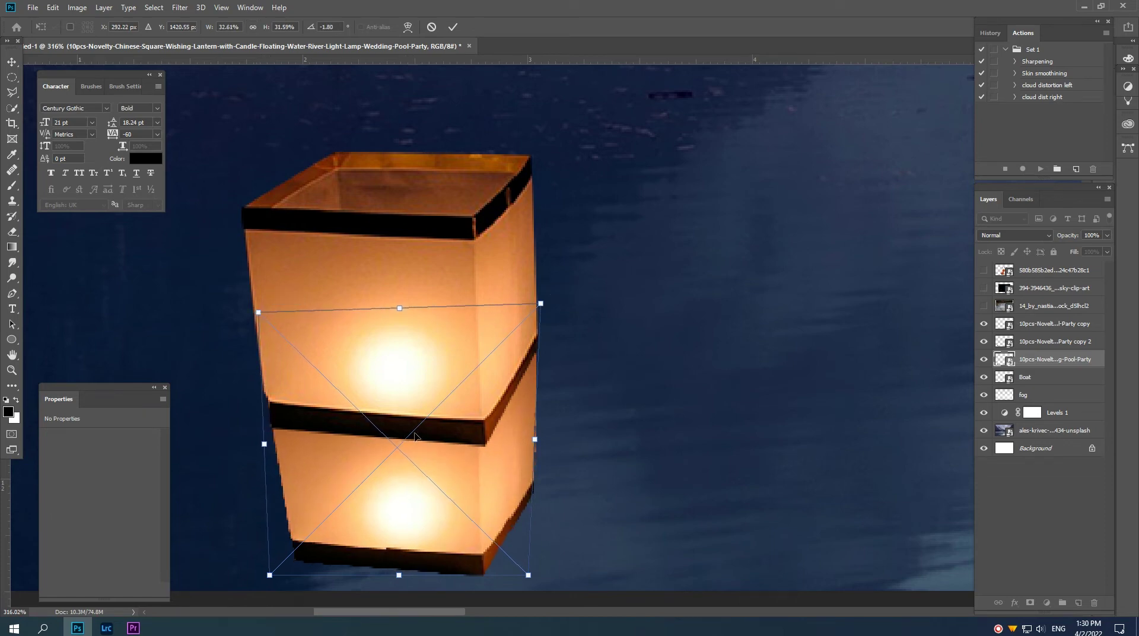
key(Return)
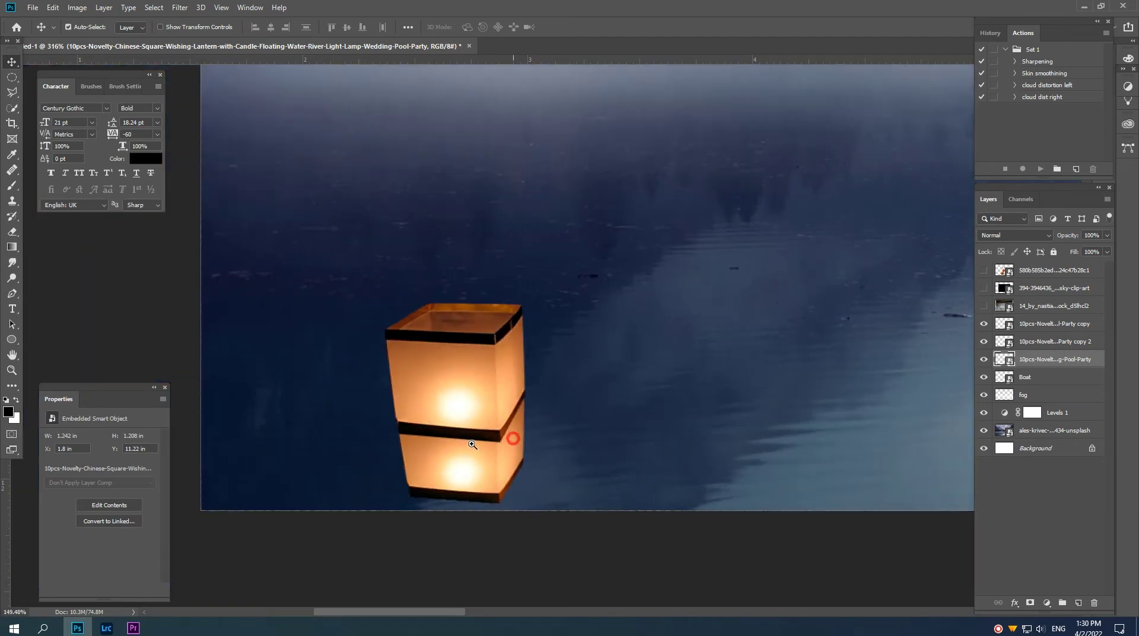
Rasterize the reflection layer, set Levels output white to 152, and switch to Blue
scroll(464, 439, down, 3)
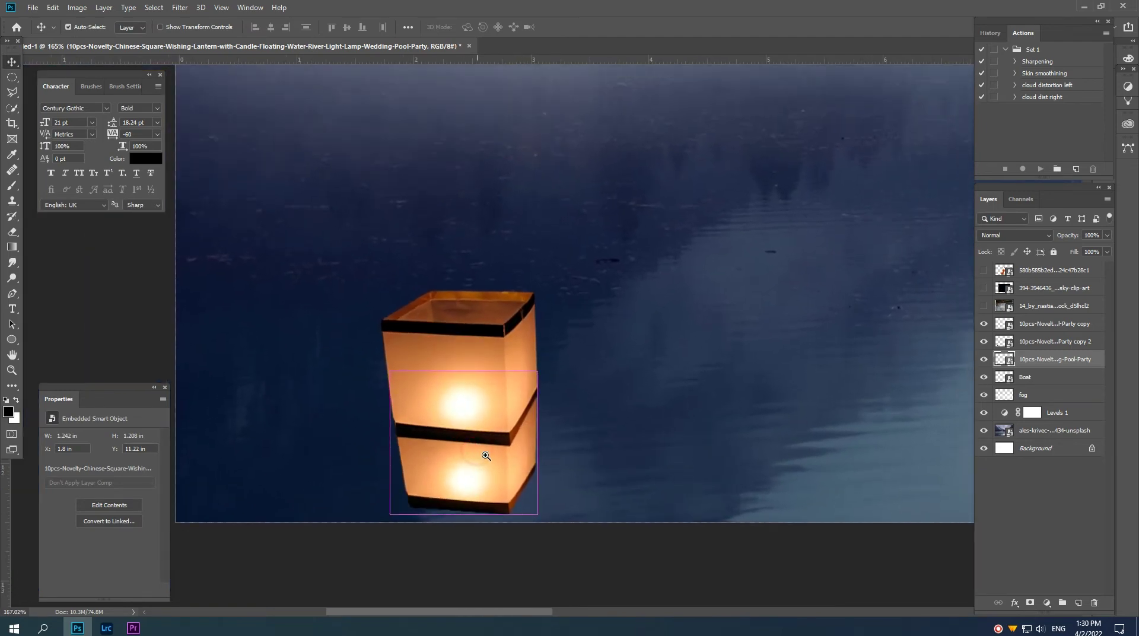
right_click(1036, 366)
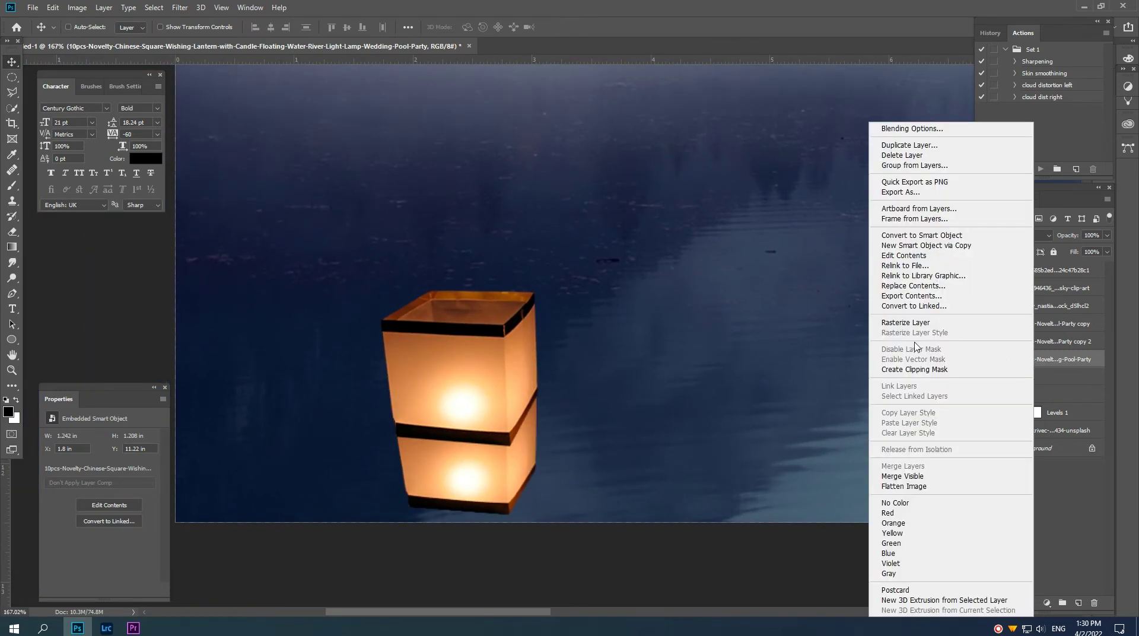
click(902, 324)
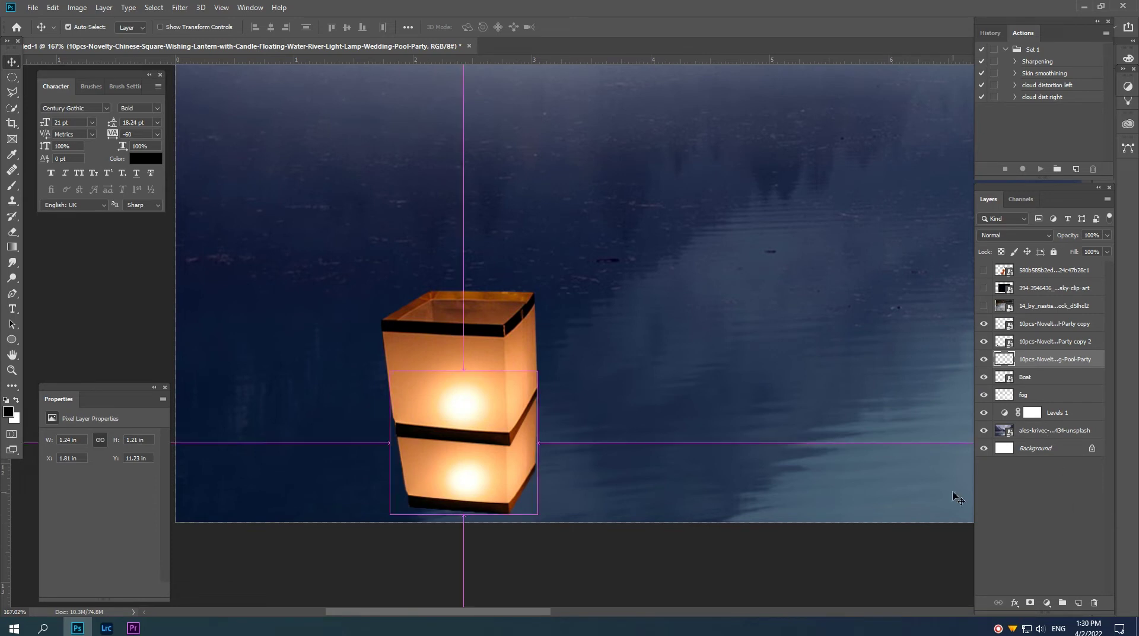
key(ctrl+l)
drag(961, 328, 907, 327)
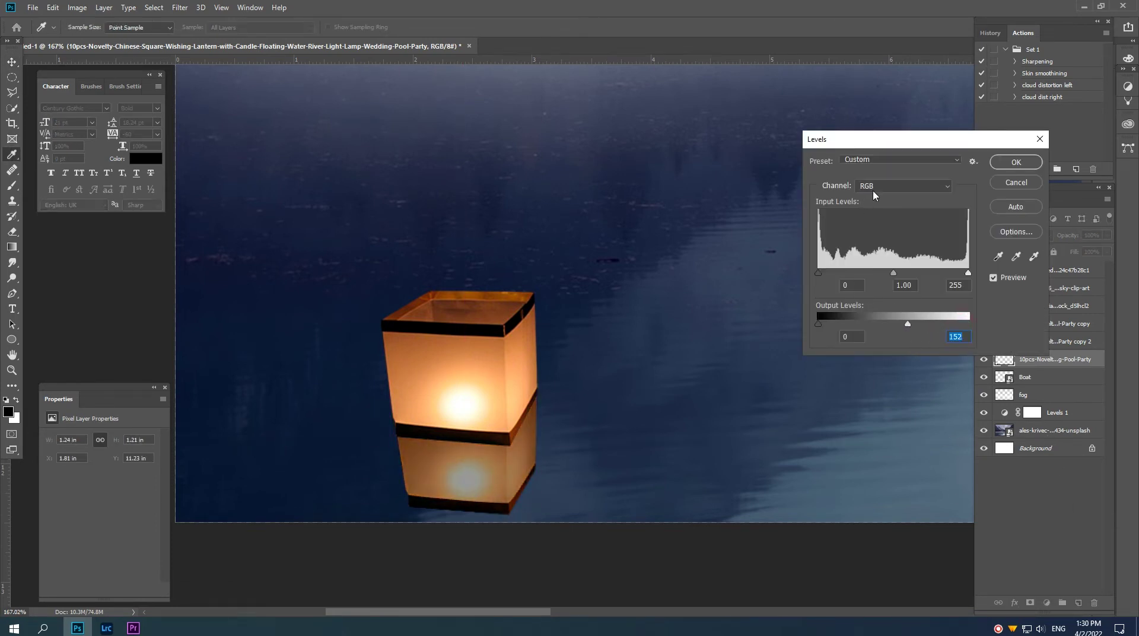
click(890, 186)
click(868, 223)
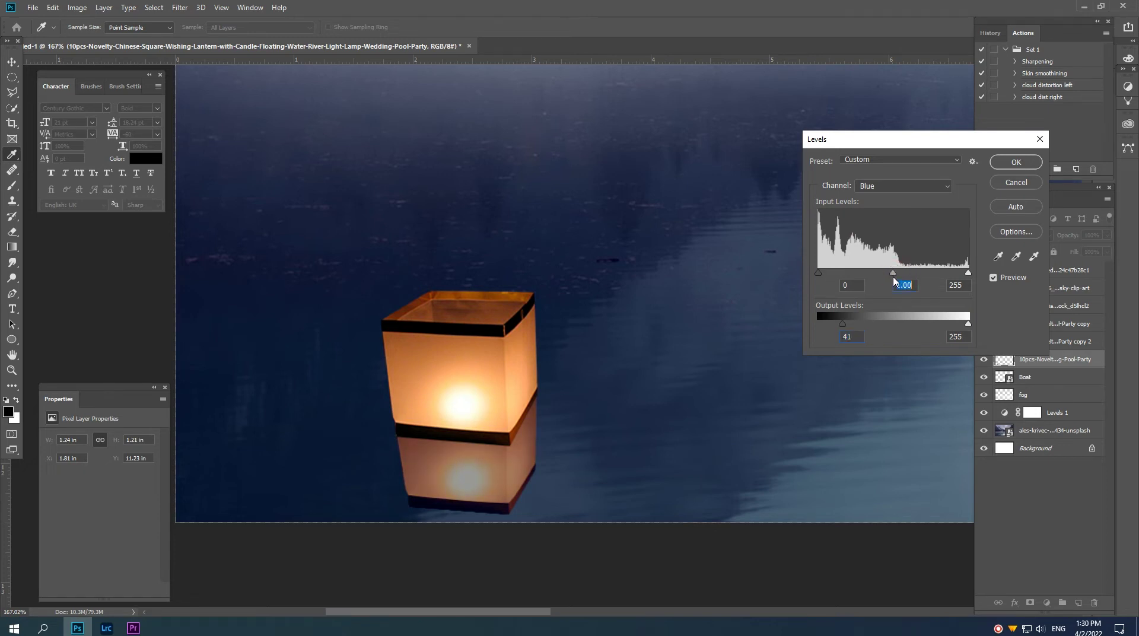
Darken the lantern with a Levels adjustment on the RGB channel, midtone set to 0.78
click(890, 185)
click(877, 205)
click(890, 186)
click(873, 197)
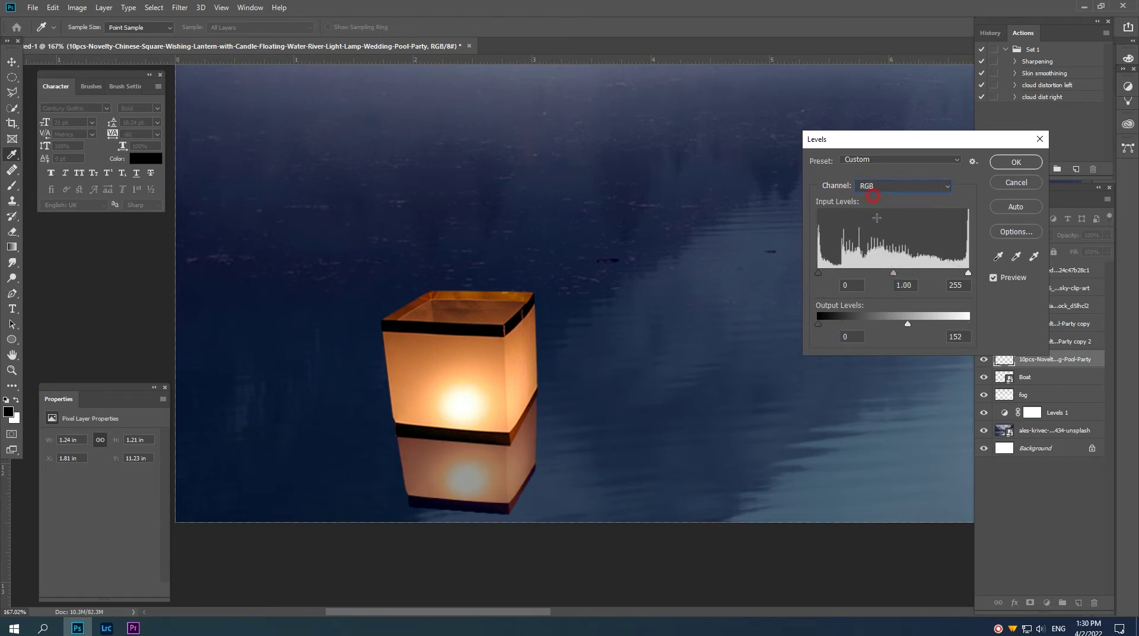
drag(894, 274, 905, 274)
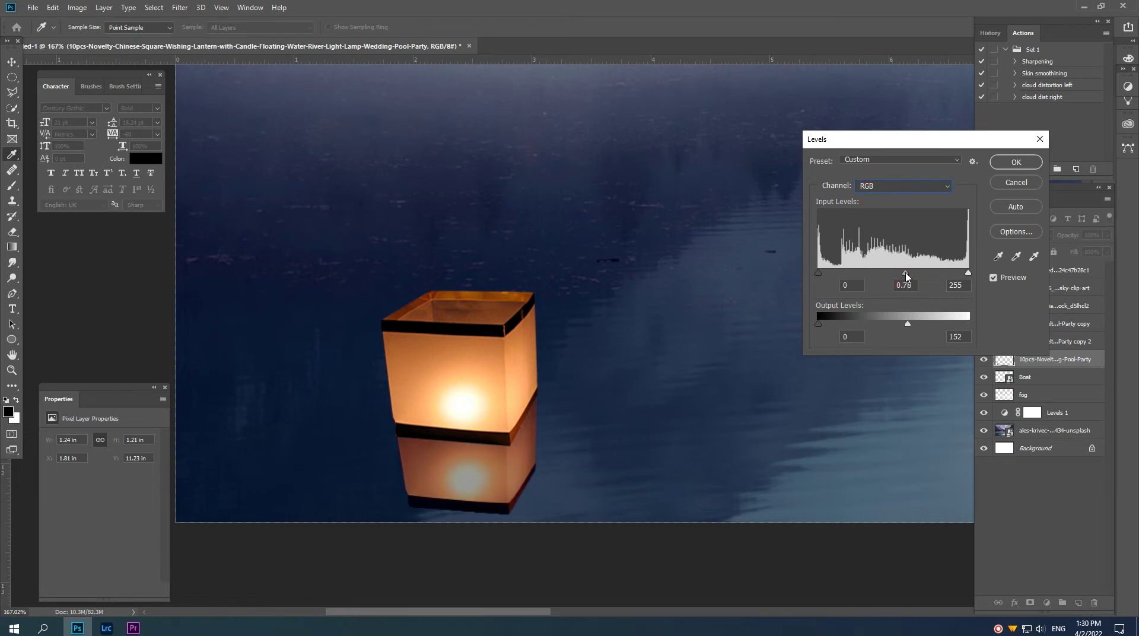
click(1015, 162)
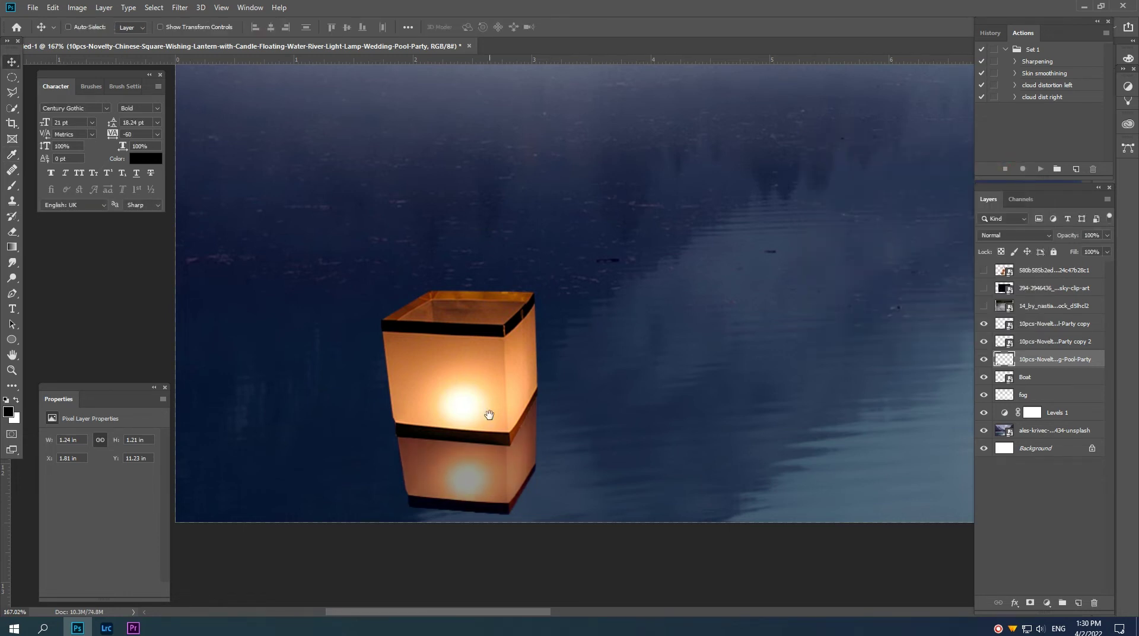
Lower the lantern layer to 72% opacity and smudge its reflection's edges into ripples
drag(489, 414, 484, 431)
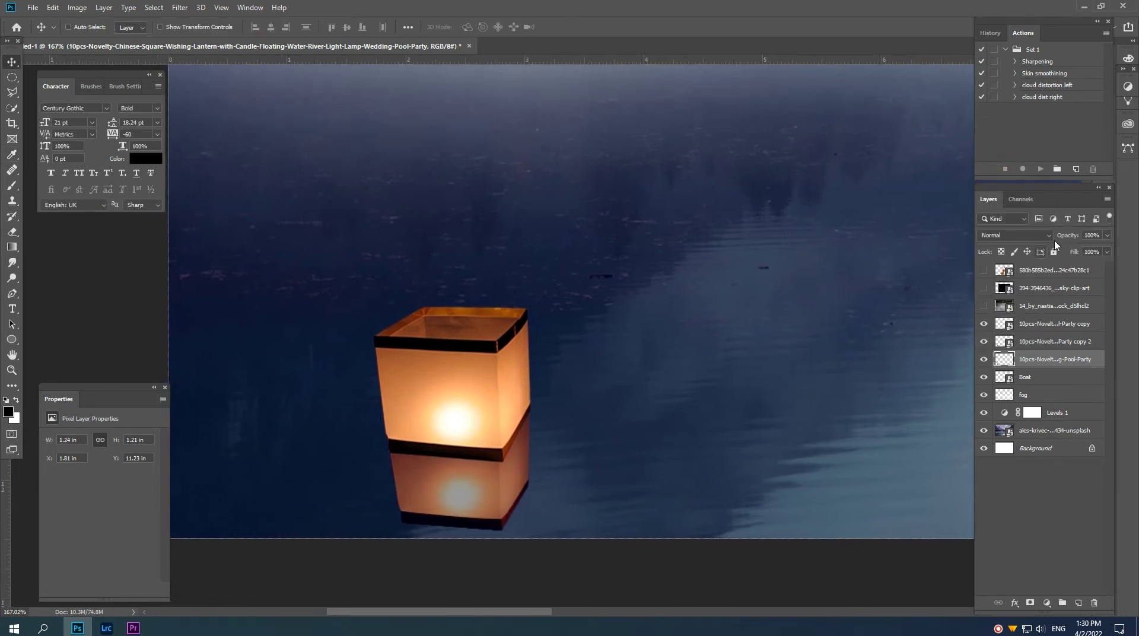
drag(1050, 237, 1041, 238)
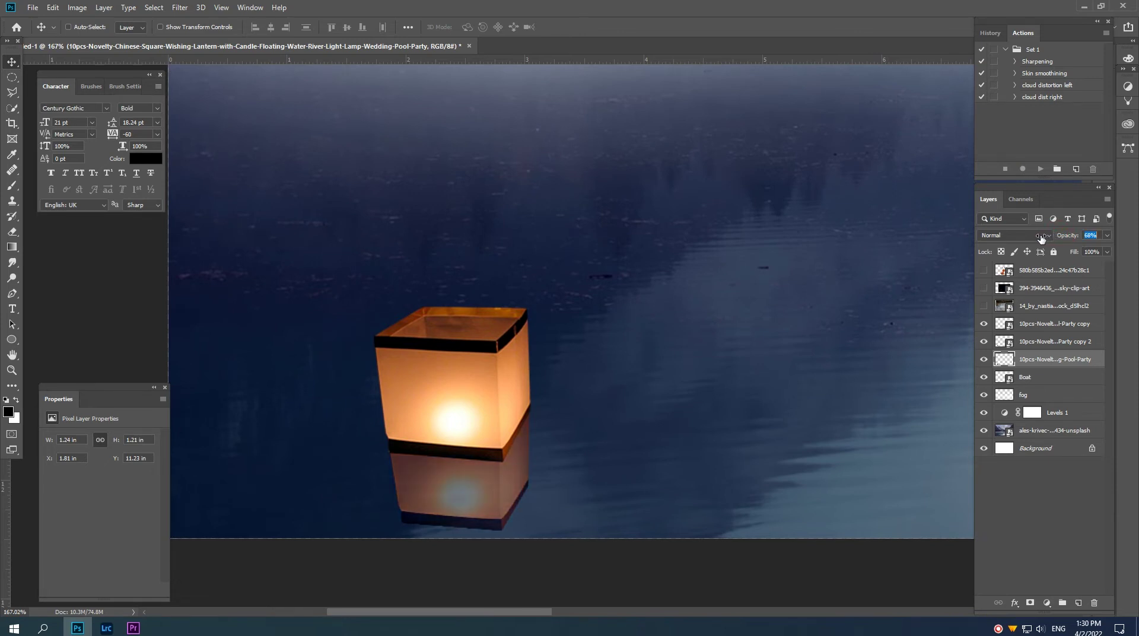
click(12, 260)
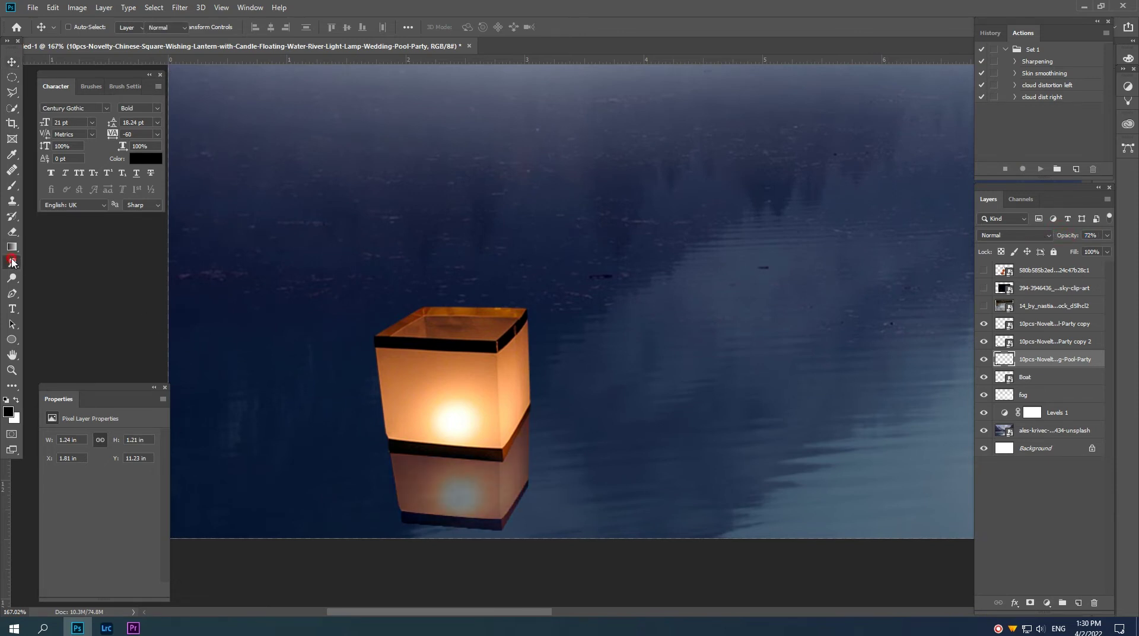
drag(389, 466, 364, 464)
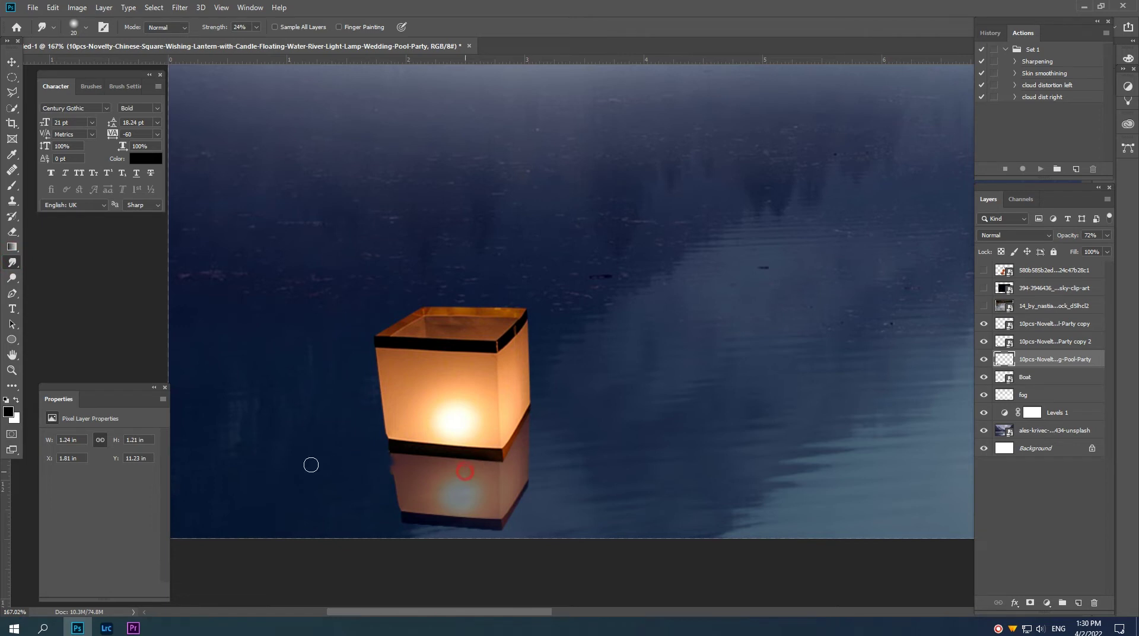
drag(521, 540, 522, 492)
drag(514, 509, 469, 491)
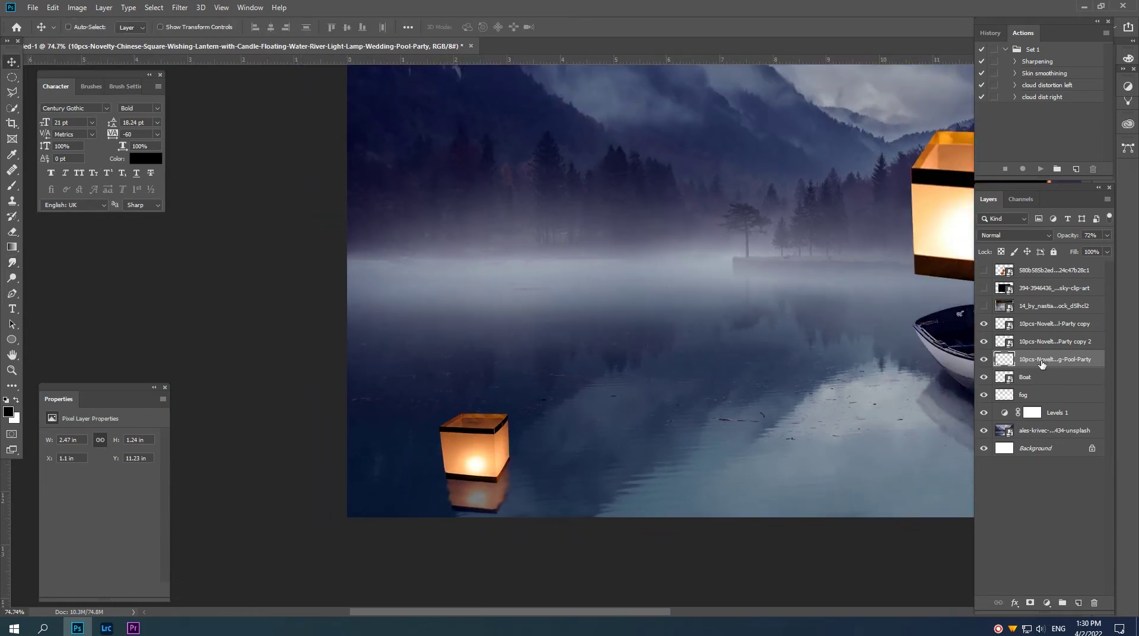
Add a new layer above lantern copy 2 and set the foreground to a strong lantern orange
click(1037, 343)
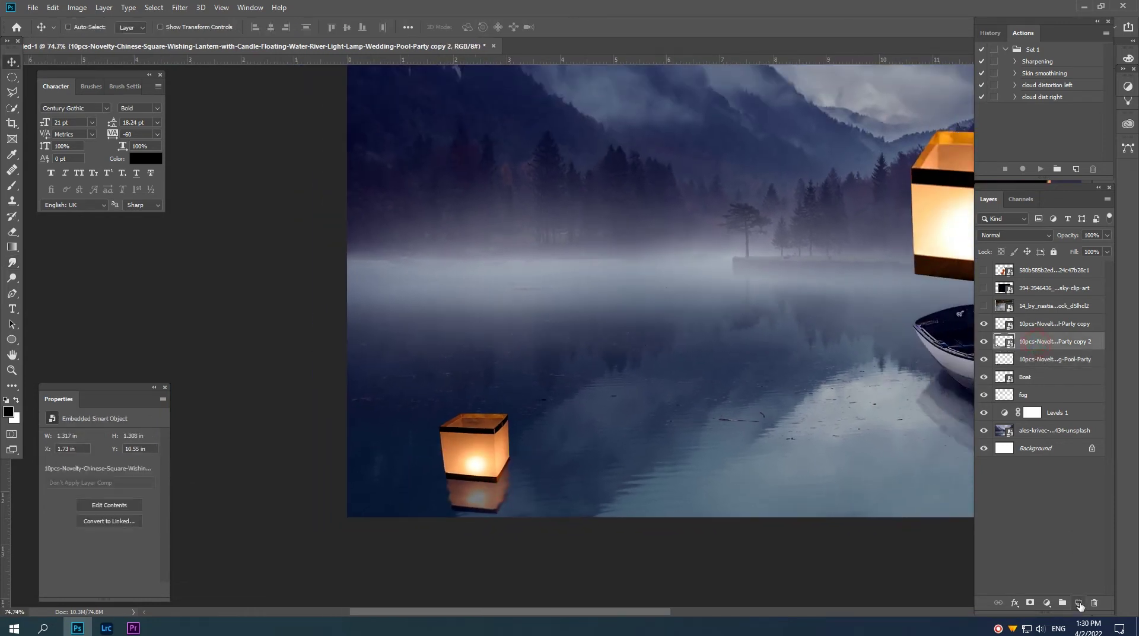
click(1079, 604)
scroll(474, 463, up, 2)
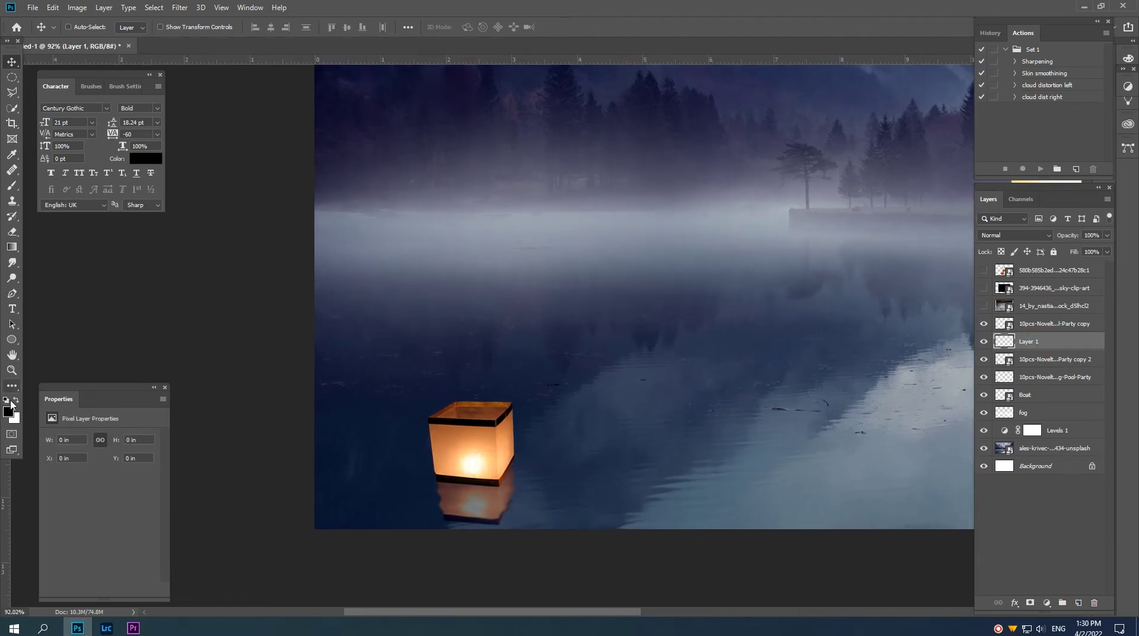
click(10, 410)
click(480, 431)
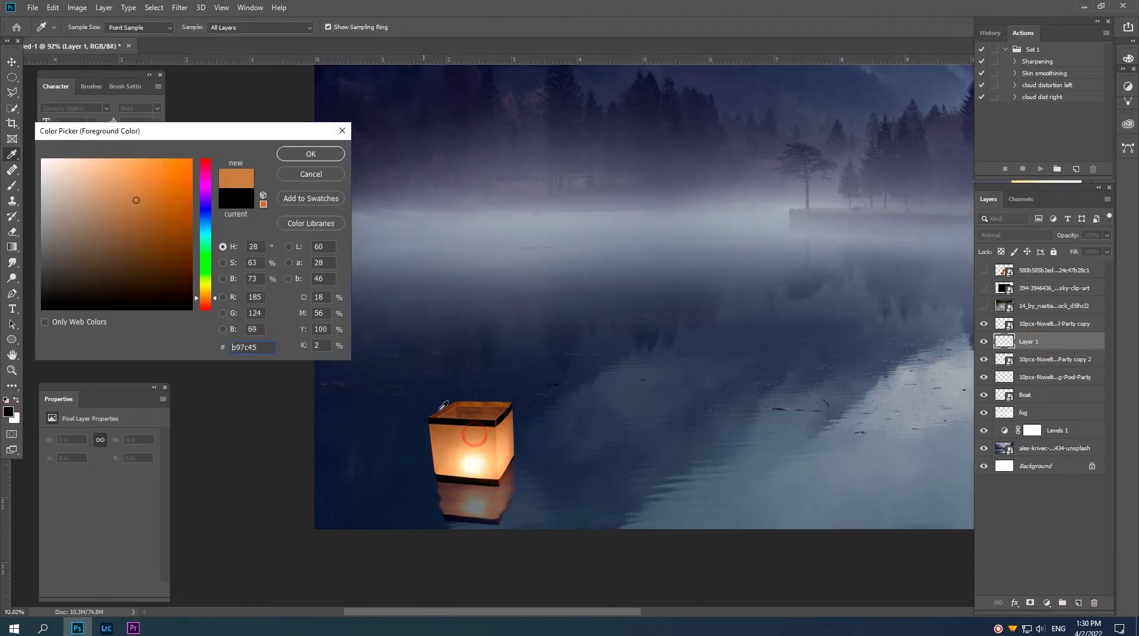
drag(168, 191, 182, 173)
click(309, 155)
Brush a soft orange glow around the small lantern in the lower-left water
click(8, 189)
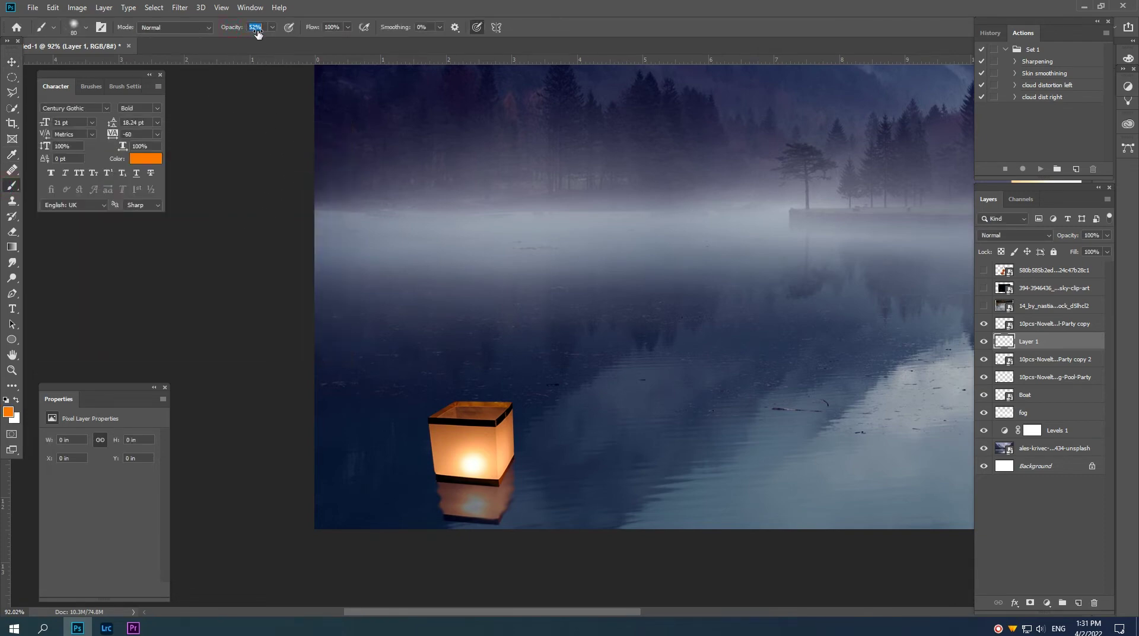
key(ctrl+minus)
key(ctrl+minus)
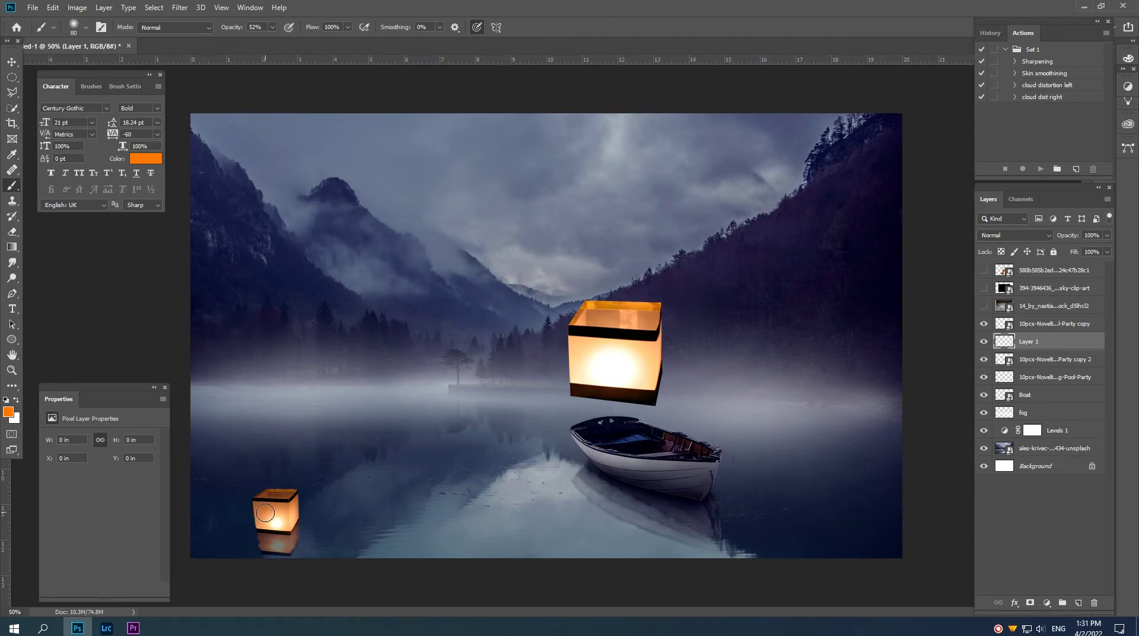
key(bracketright)
key(bracketright)
key(bracketright)
drag(266, 513, 275, 514)
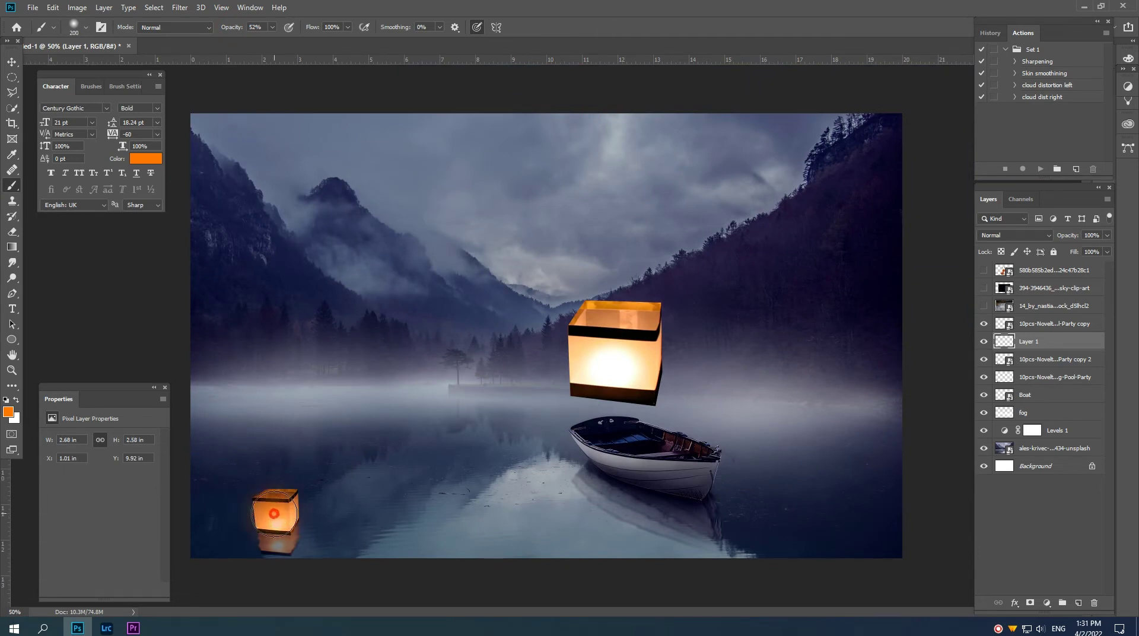
key(bracketright)
key(bracketright)
key(bracketleft)
click(275, 511)
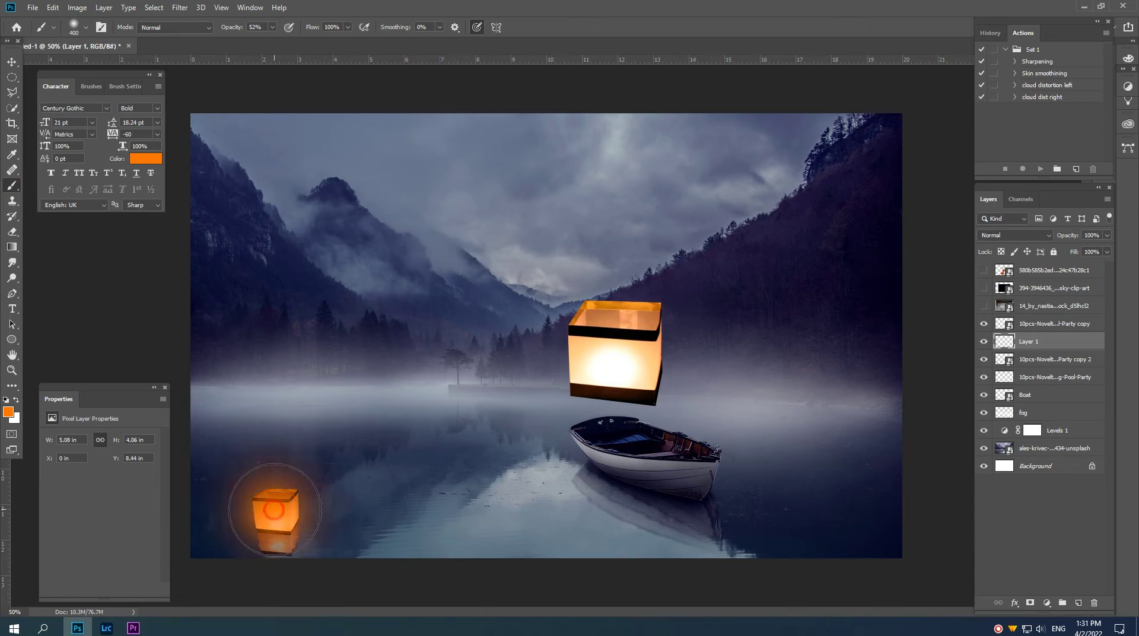
click(1009, 235)
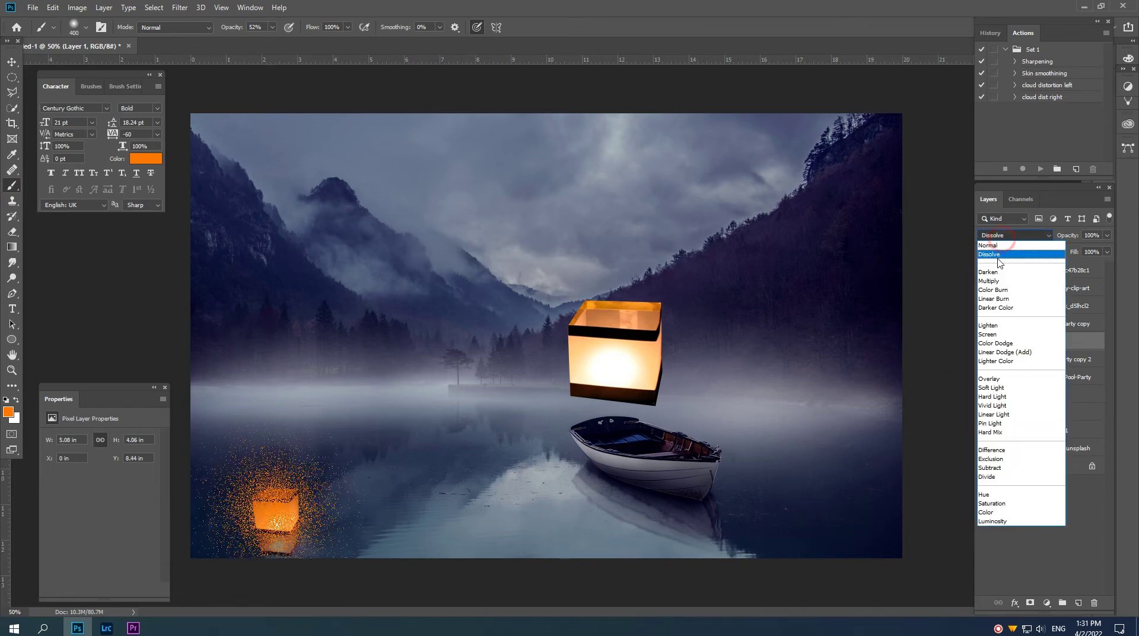
Set the glow layer to Overlay and paint more orange glow across the water
click(990, 379)
click(983, 343)
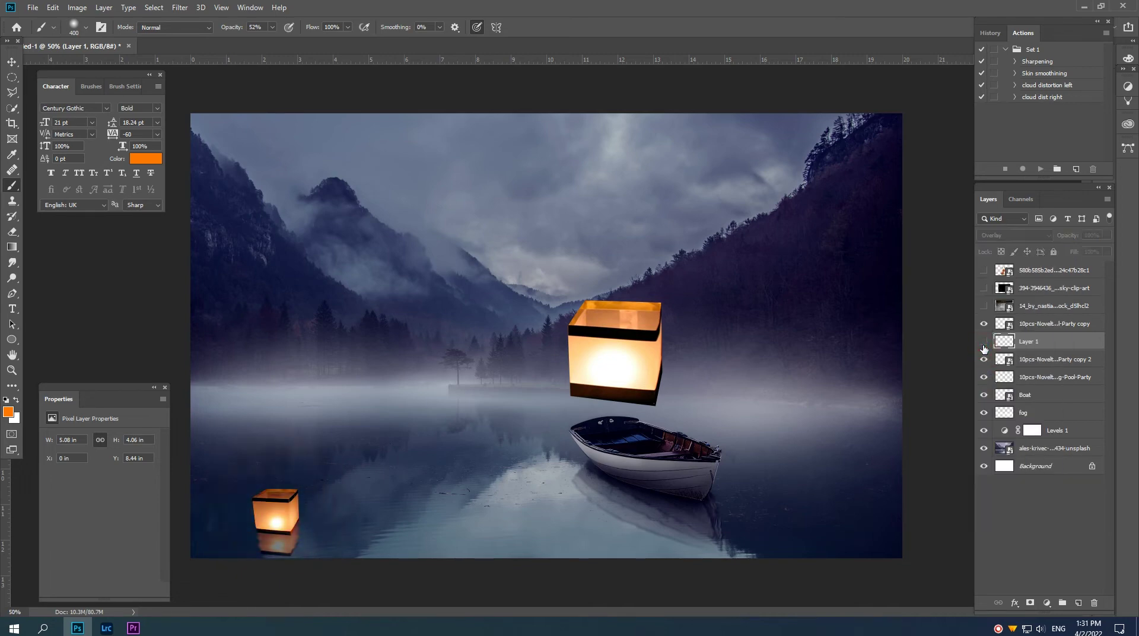
click(983, 343)
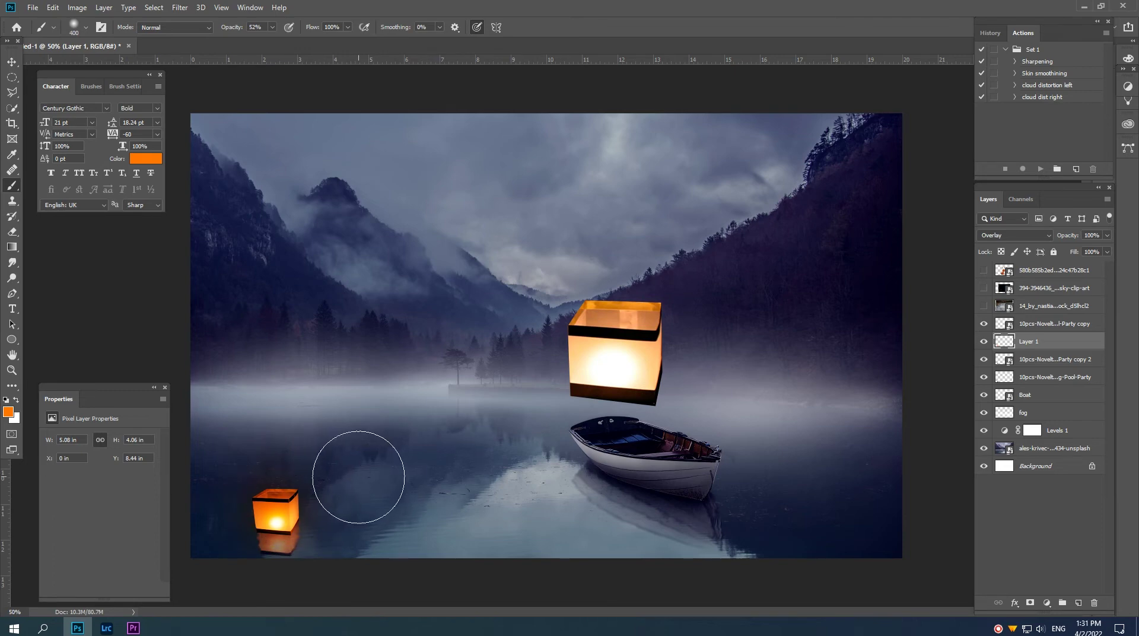
click(445, 464)
key(bracketright)
click(448, 465)
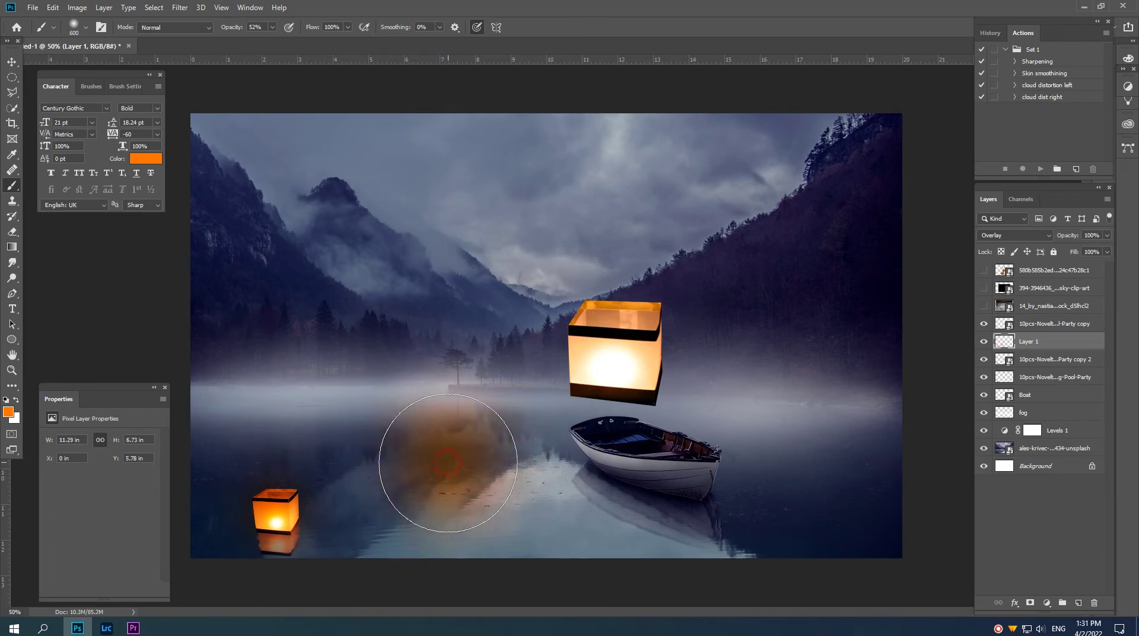
key(bracketright)
click(451, 463)
key(bracketright)
click(474, 465)
Duplicate the glow, hide the original, and move and shrink the copy to about 66% by the lantern
key(v)
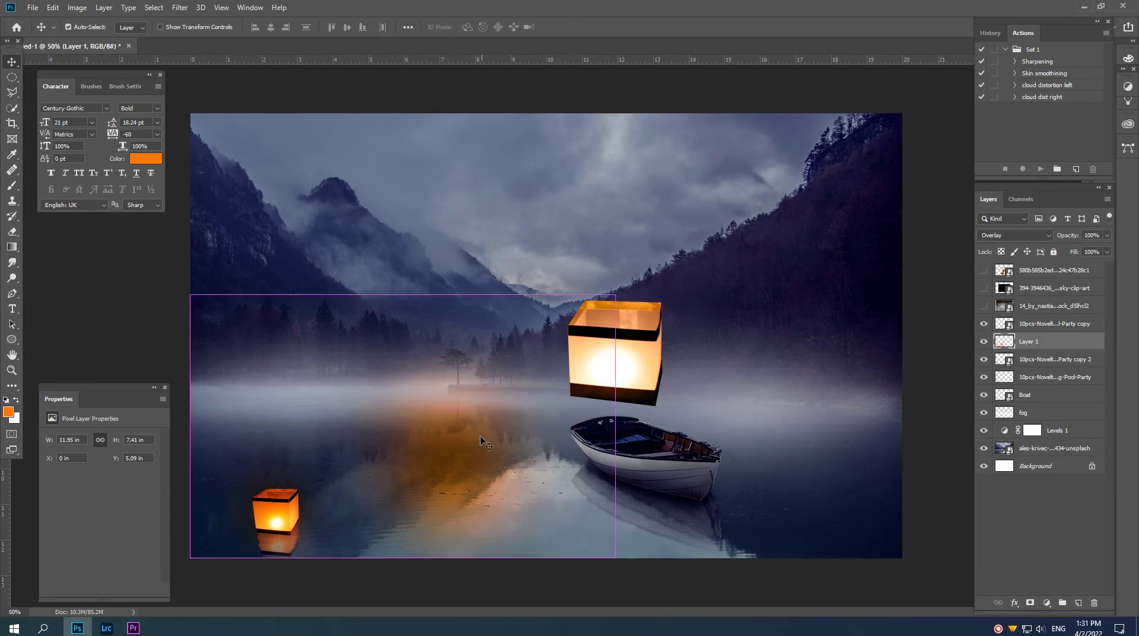
key(ctrl+j)
click(984, 360)
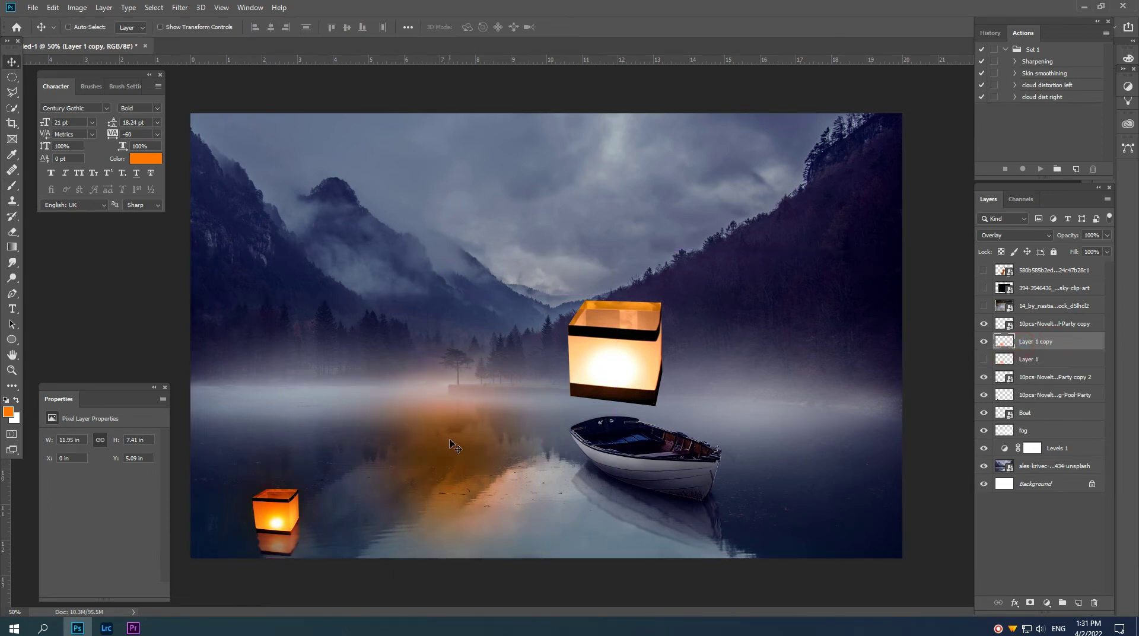
drag(454, 446, 280, 510)
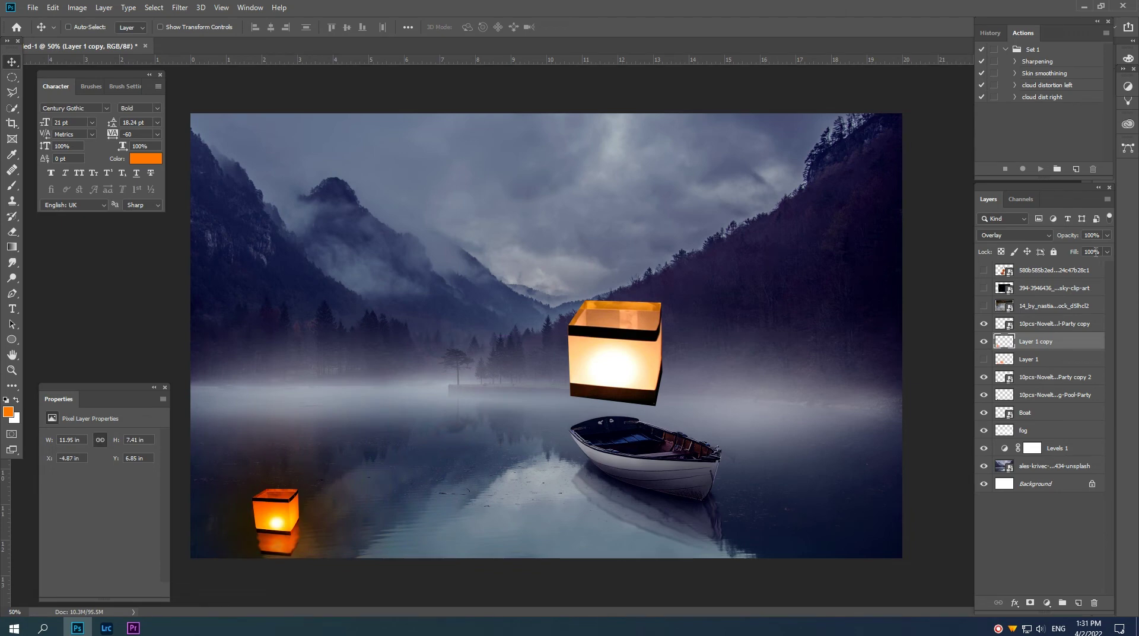
key(ctrl+t)
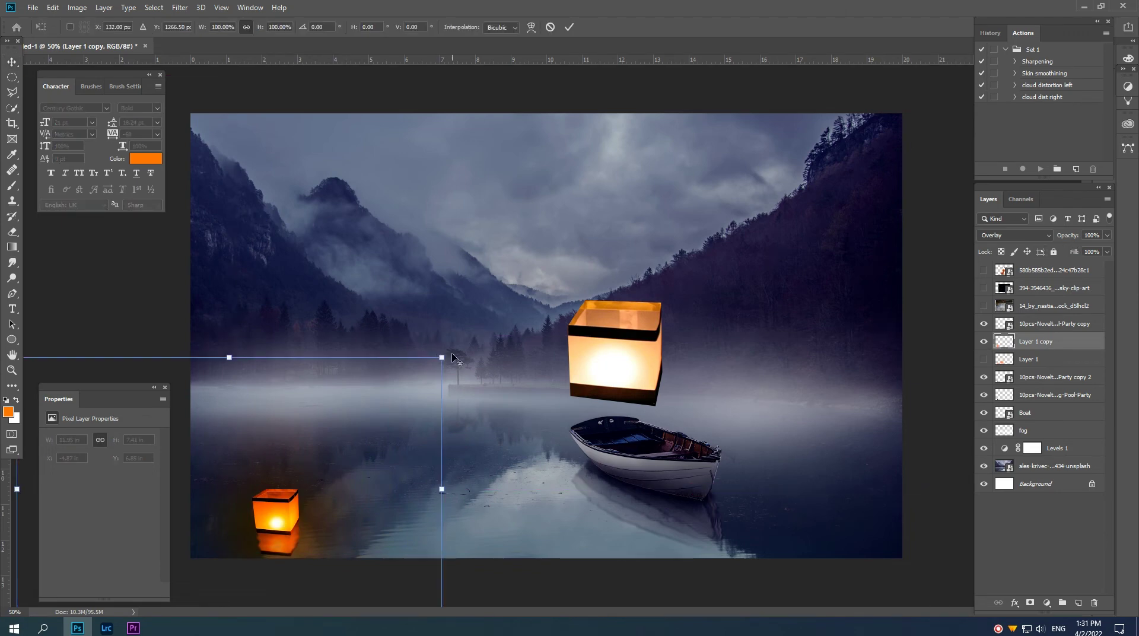
drag(454, 357, 381, 400)
drag(318, 460, 333, 459)
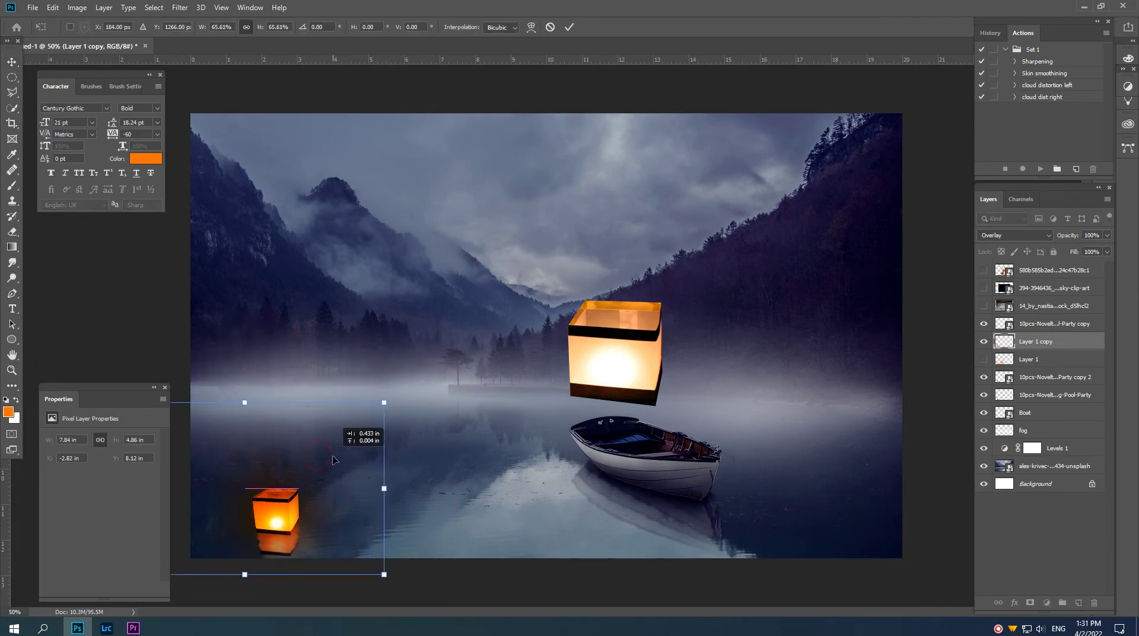
key(Return)
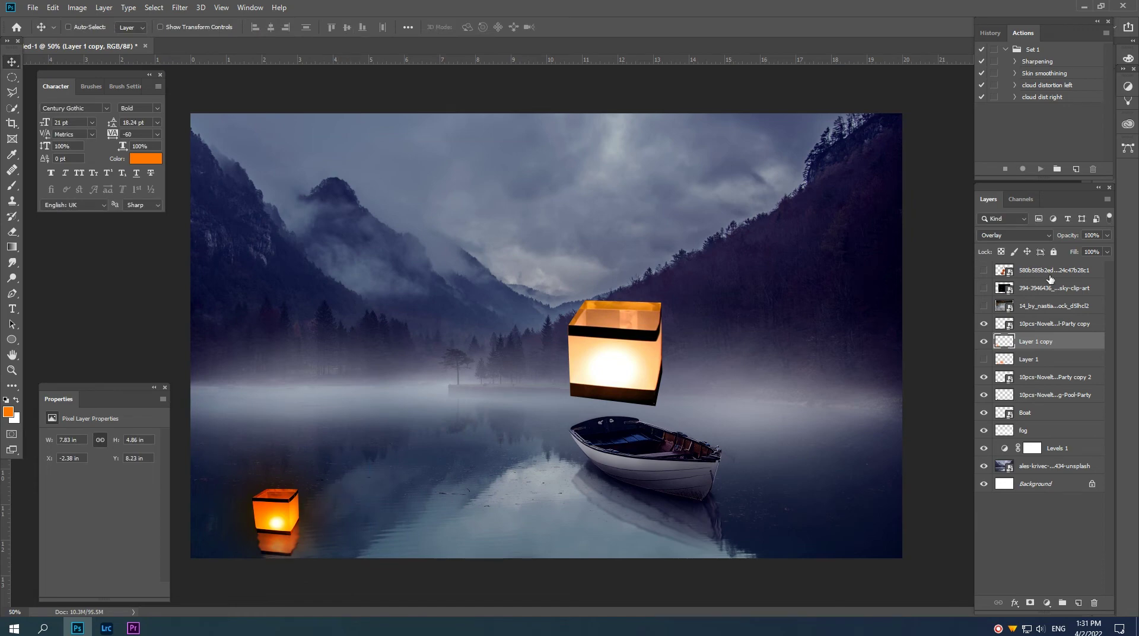
Set the glow copy to 77% opacity and move Layer 1 above Layer 1 copy
drag(1065, 238, 1050, 238)
click(1027, 359)
key(ctrl+bracketright)
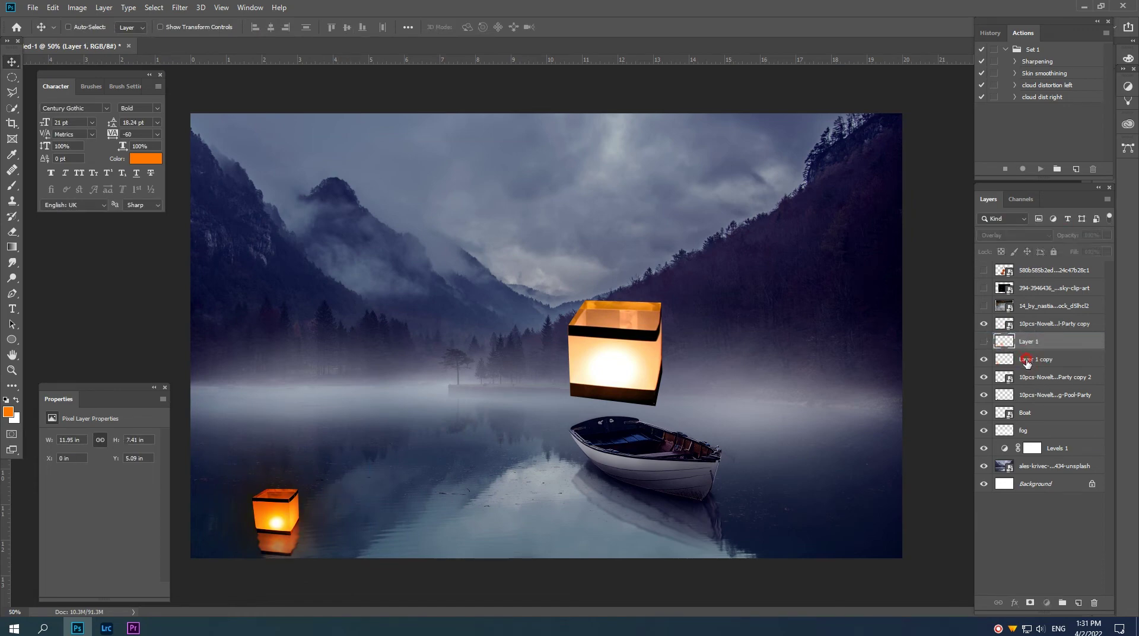
Merge the layers from Layer 1 copy down to Boat into a smart object and duplicate the lantern onto the water
click(1027, 361)
shift+click(1029, 416)
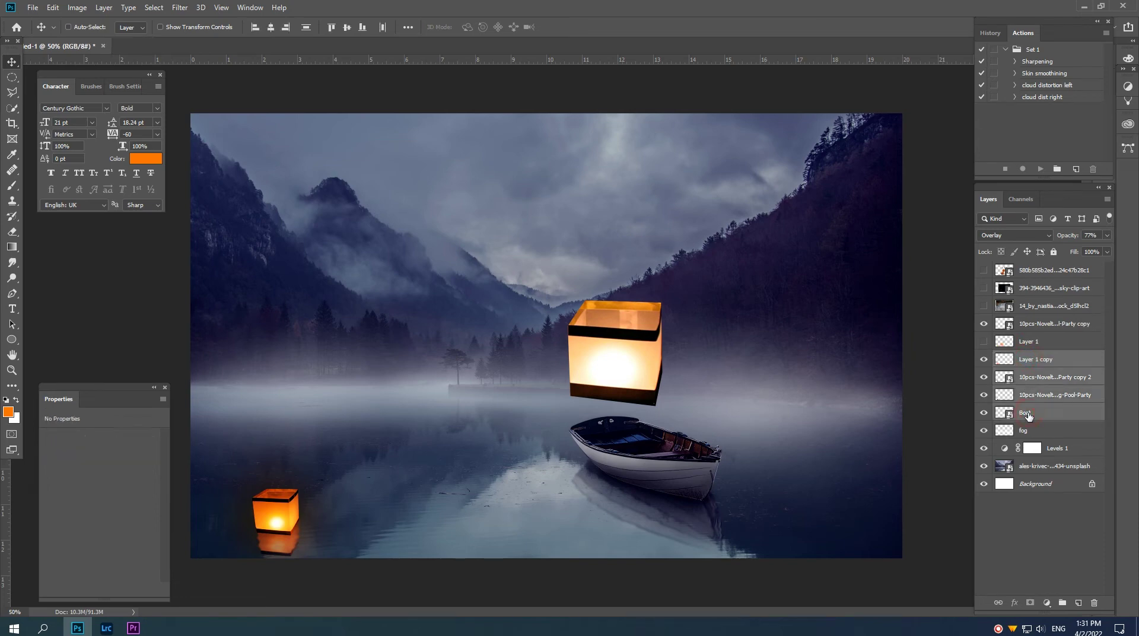
right_click(1032, 365)
click(923, 284)
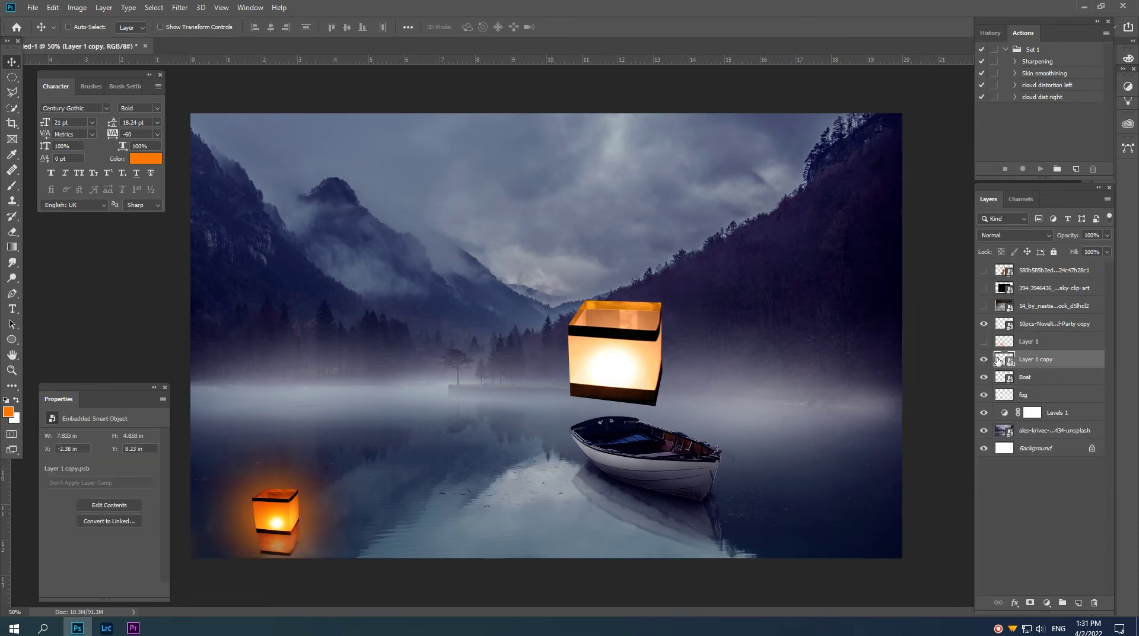
click(984, 360)
click(984, 360)
scroll(660, 428, down, 1)
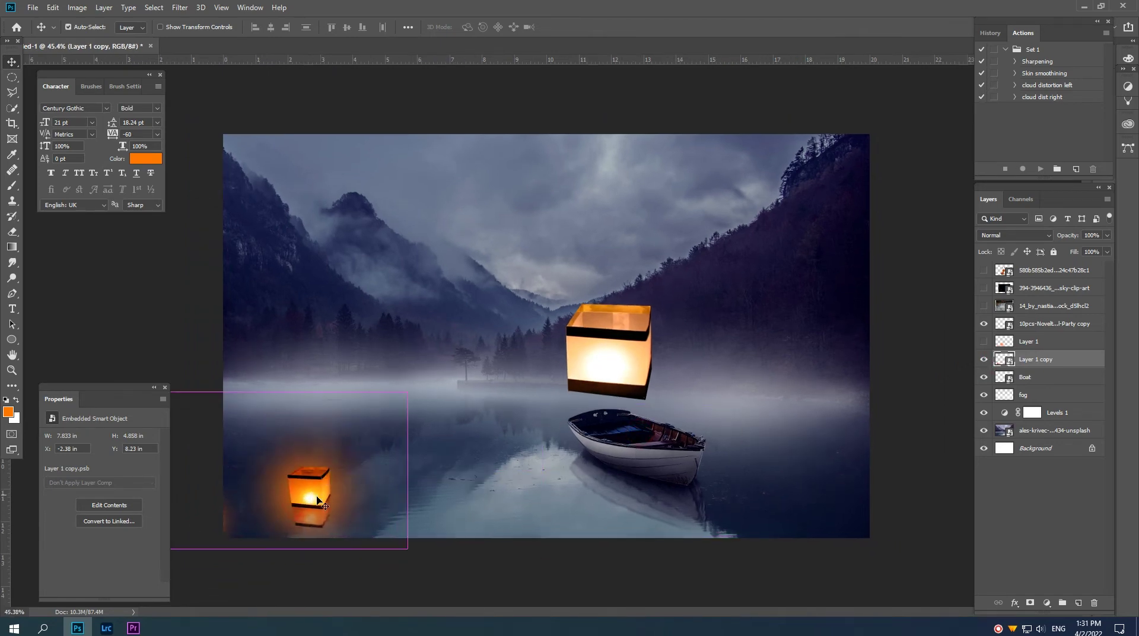
mouse_move(308, 504)
mouse_down()
mouse_move(401, 466)
mouse_move(451, 427)
mouse_up()
Delete the stray lower-left glow inside the lantern copy's smart object, then save and close it
double_click(1005, 359)
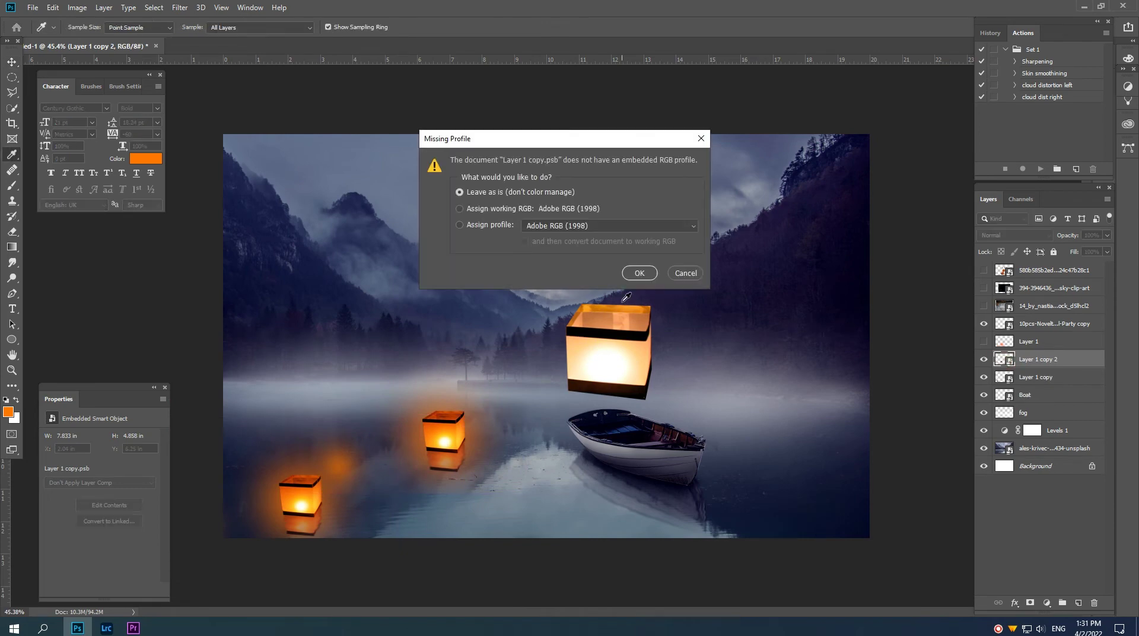
click(638, 274)
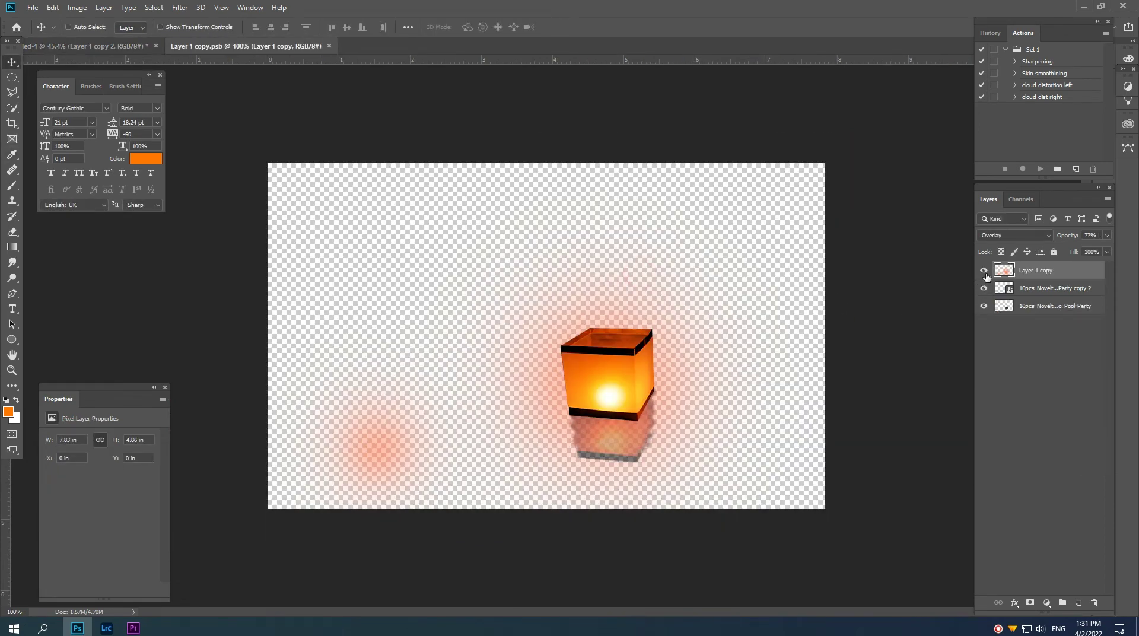
click(984, 271)
click(983, 271)
key(m)
drag(224, 339, 500, 554)
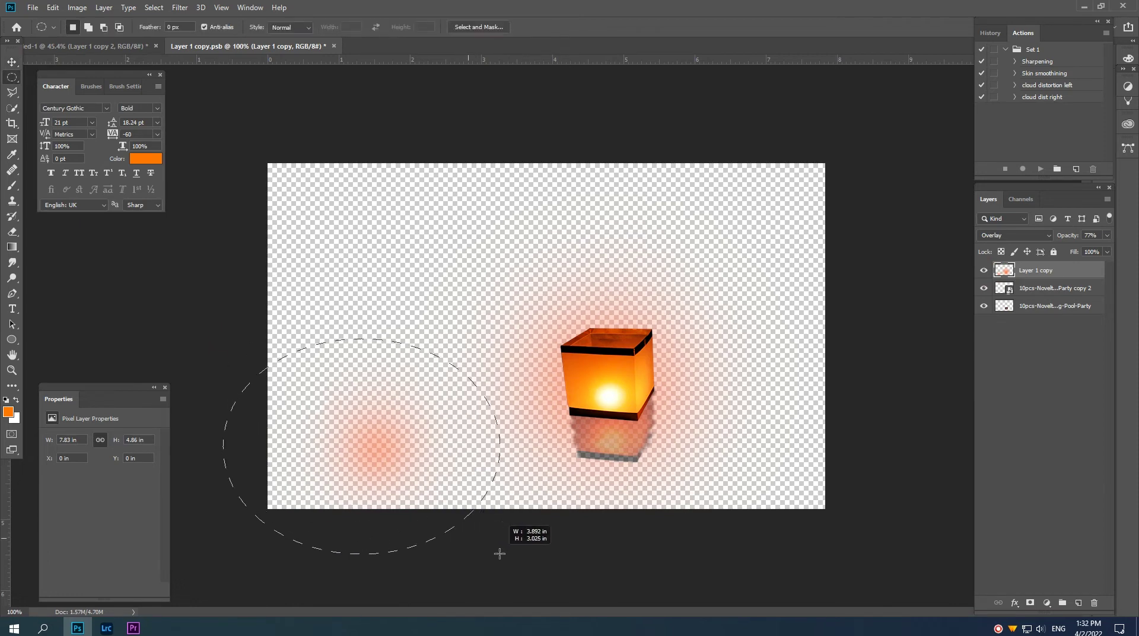
key(Delete)
key(ctrl+d)
key(v)
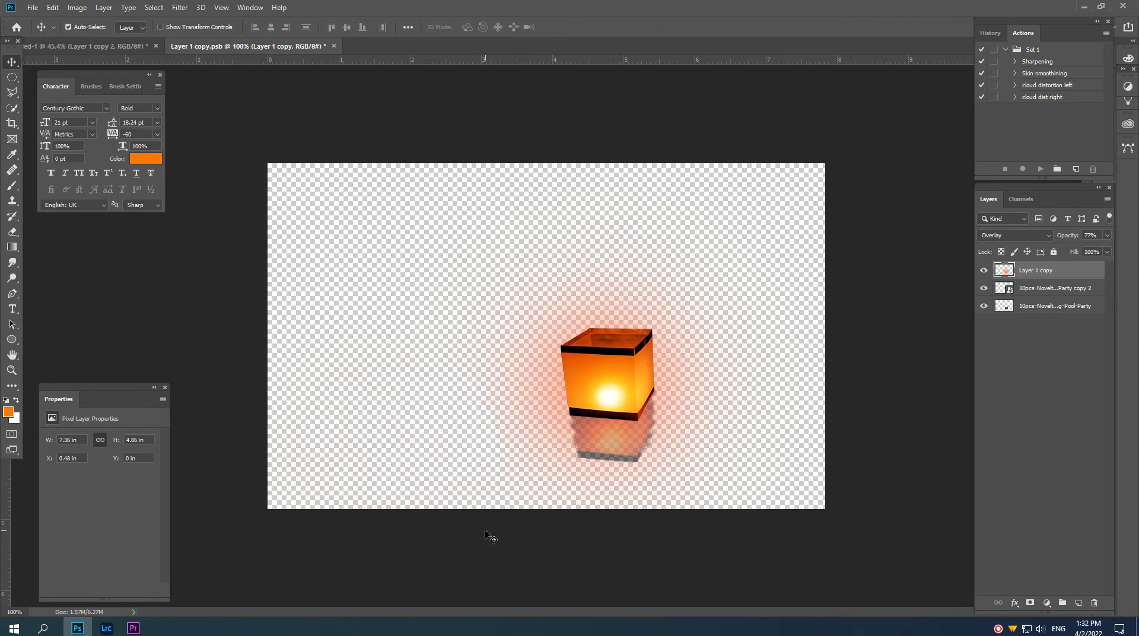
key(ctrl+s)
key(ctrl+w)
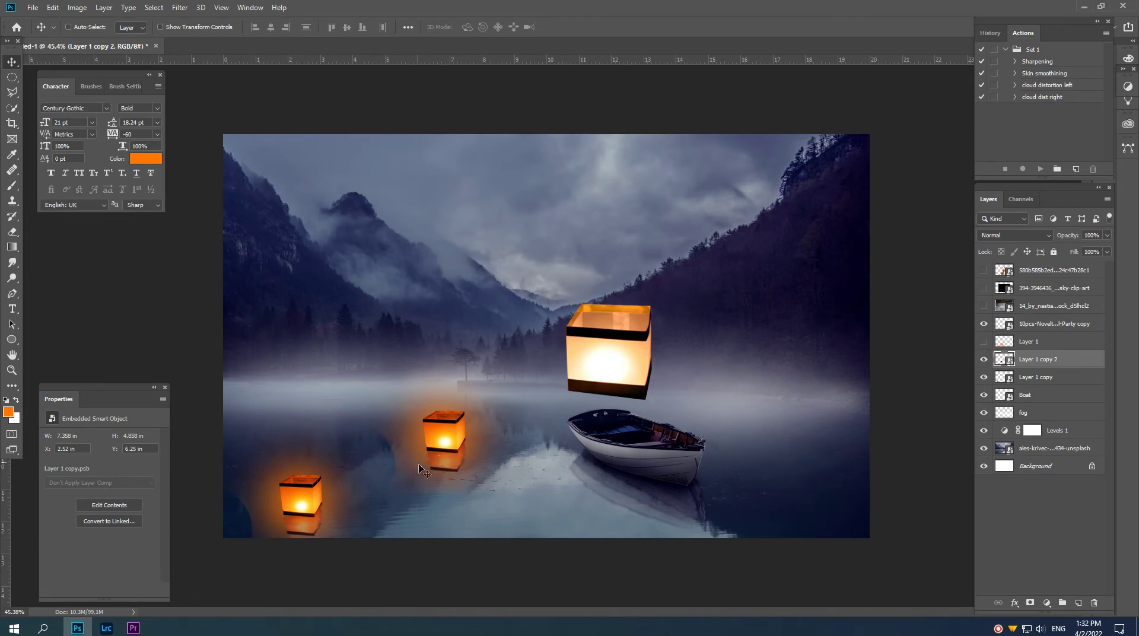
Erase the orange glow patch inside the second lantern's smart object and save it
scroll(418, 464, up, 2)
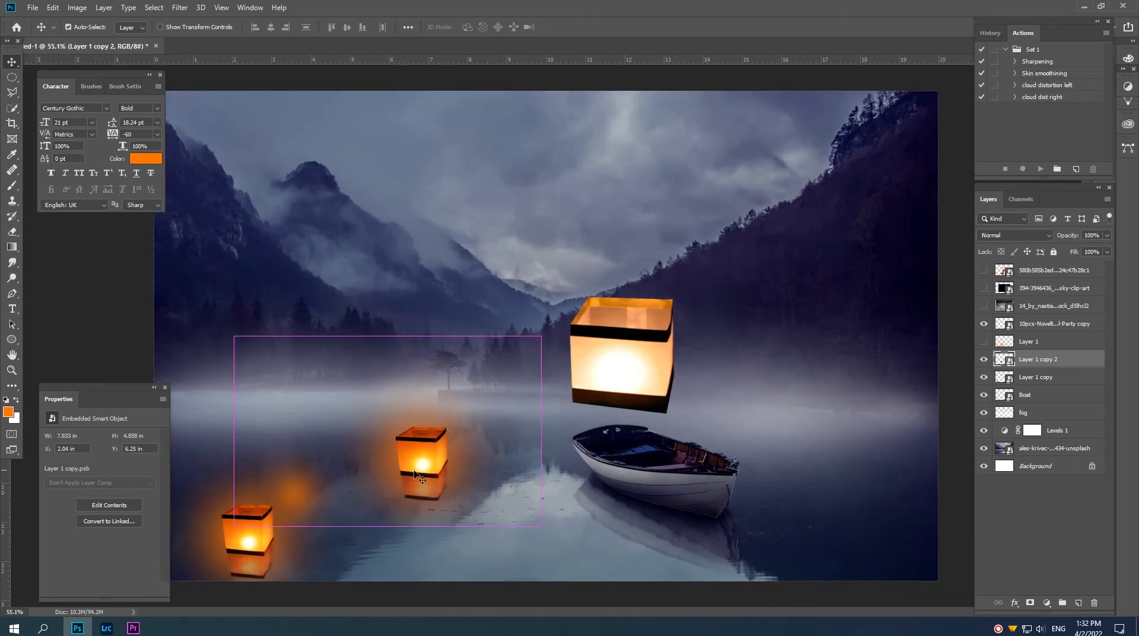
double_click(1005, 360)
click(639, 281)
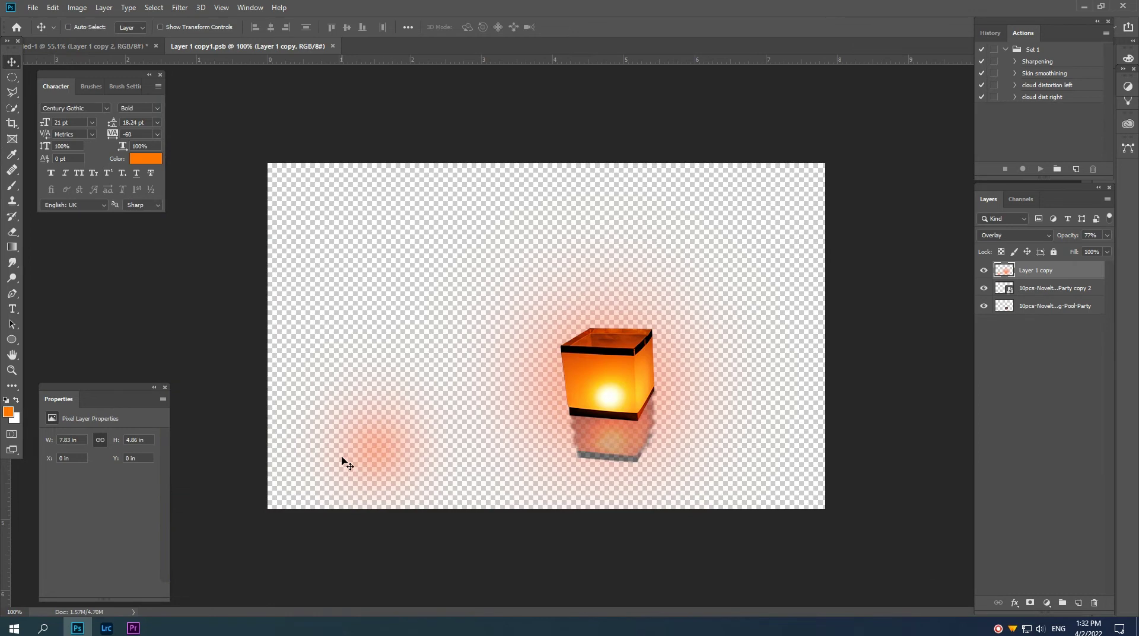
key(e)
drag(344, 445, 369, 458)
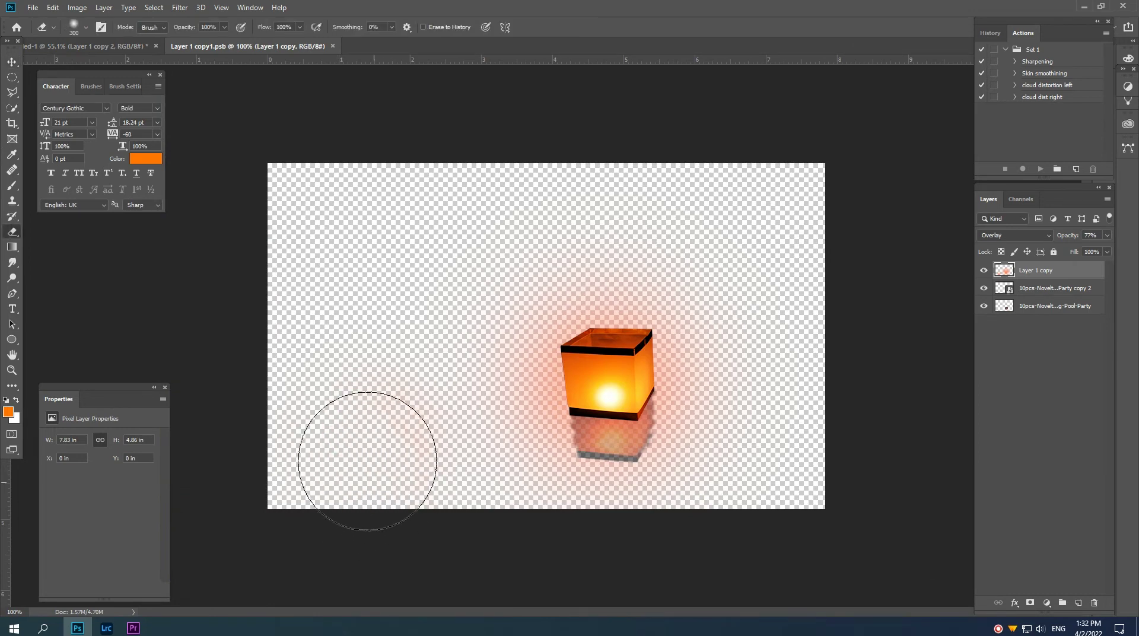
key(ctrl+s)
Shrink and reposition the middle lantern on the lake at 85% opacity
key(ctrl+w)
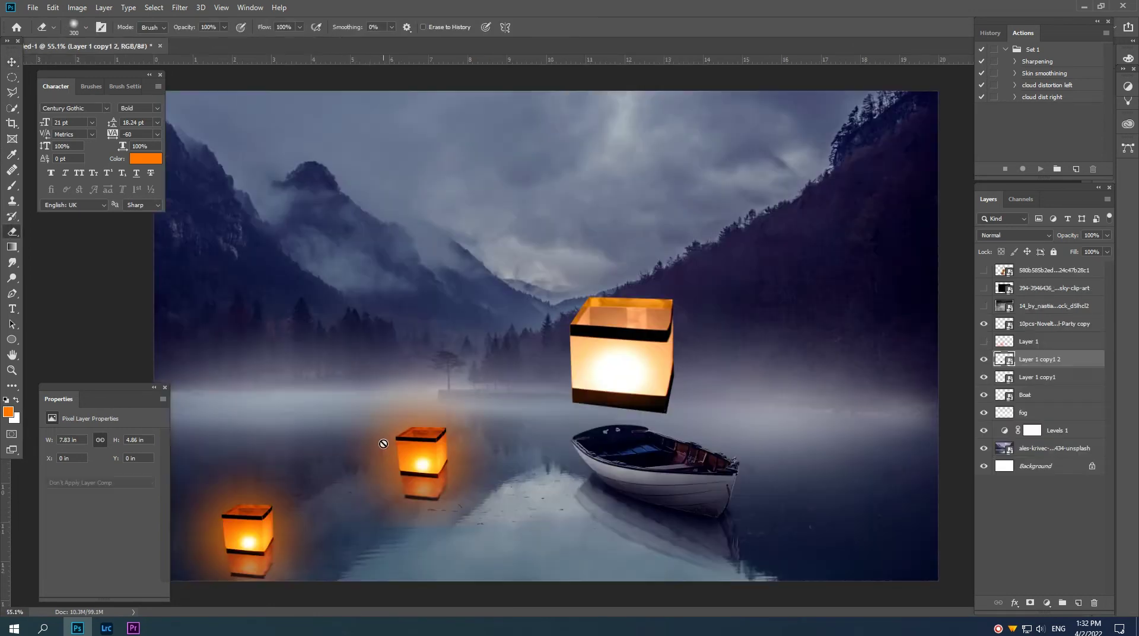
key(v)
scroll(397, 462, down, 1)
scroll(418, 477, down, 2)
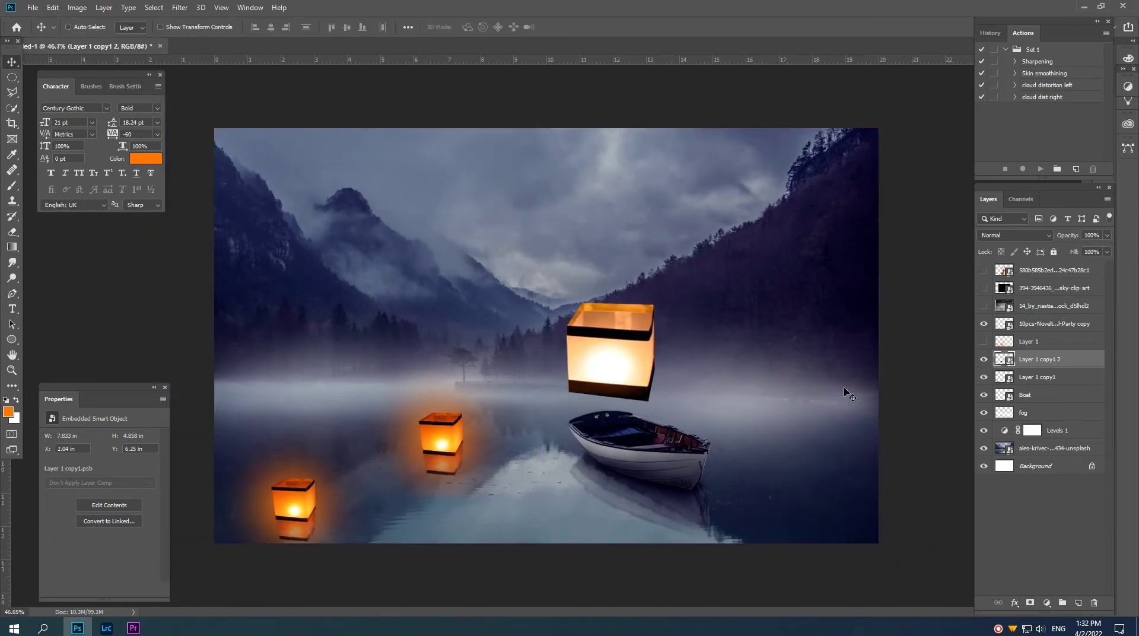
drag(453, 461, 457, 474)
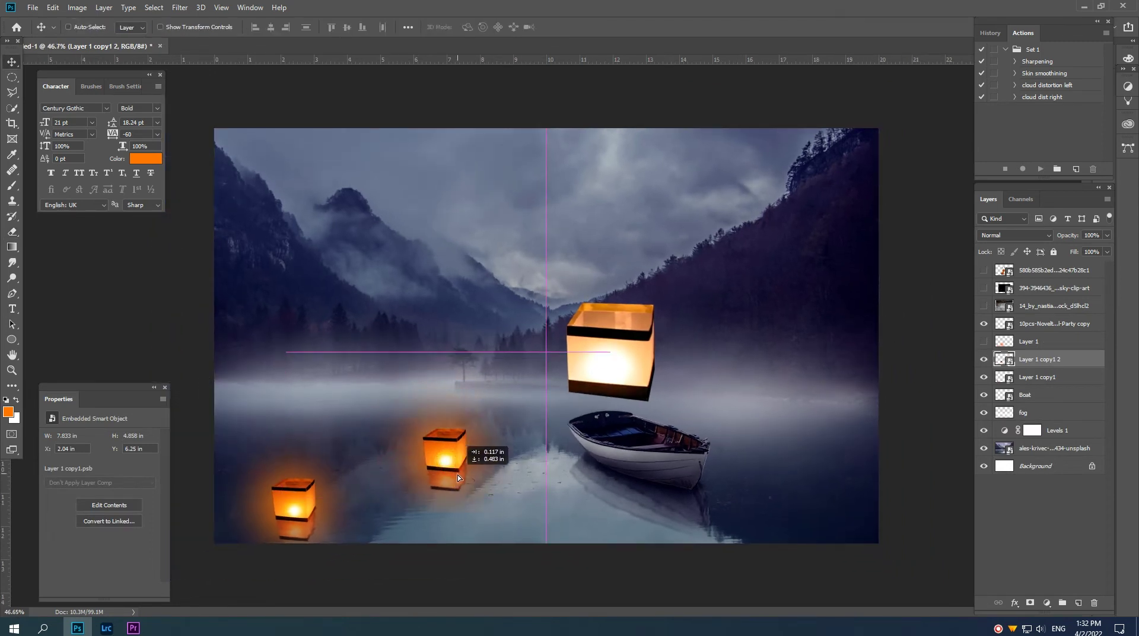
key(ctrl+t)
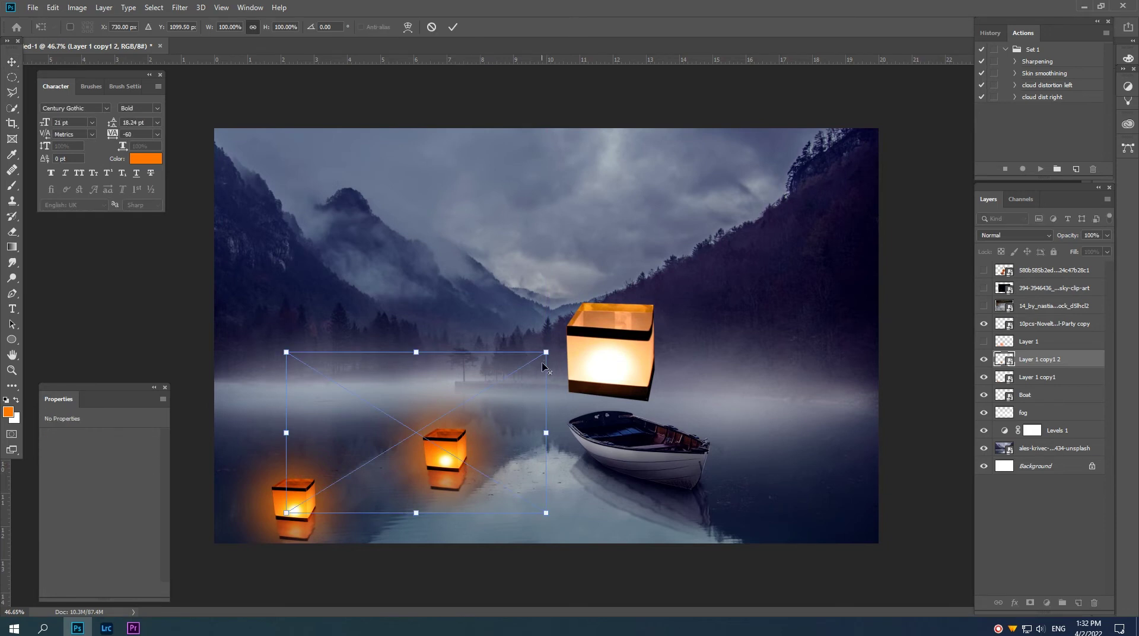
drag(547, 351, 493, 377)
drag(418, 430, 420, 446)
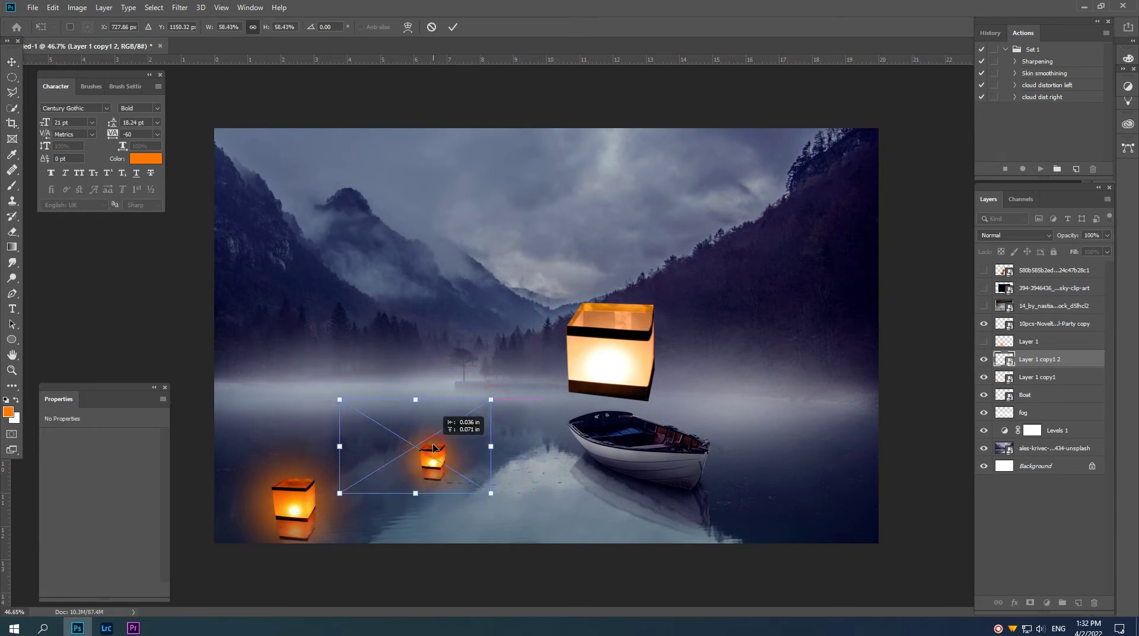
key(Return)
drag(434, 465, 433, 469)
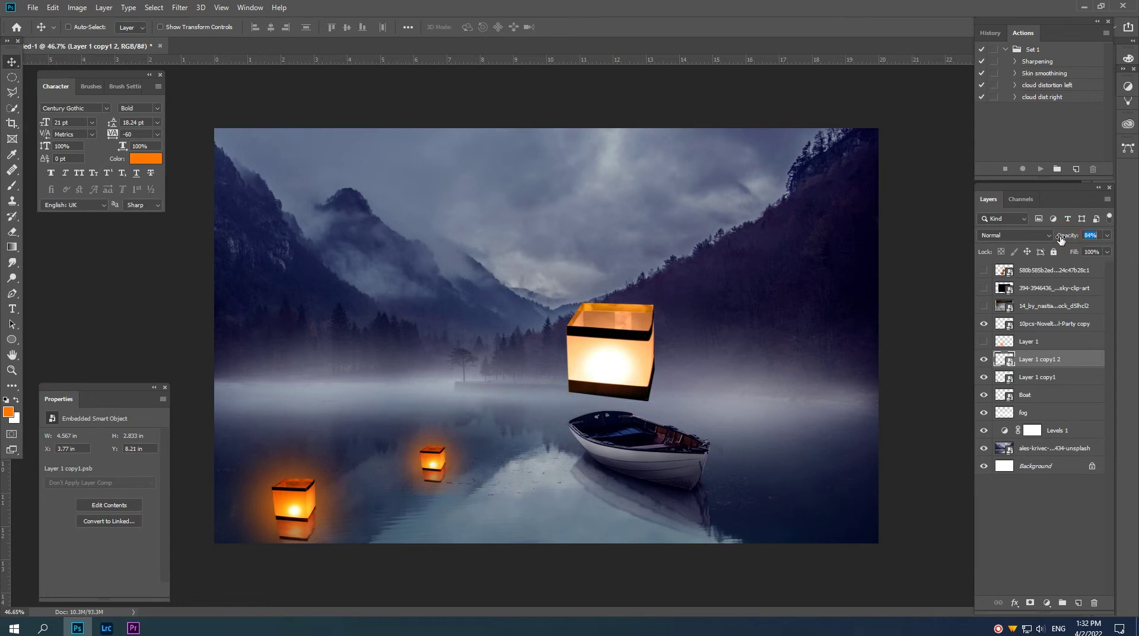
key(Return)
Add two progressively smaller lantern copies farther back up-left on the lake
drag(449, 481, 364, 451)
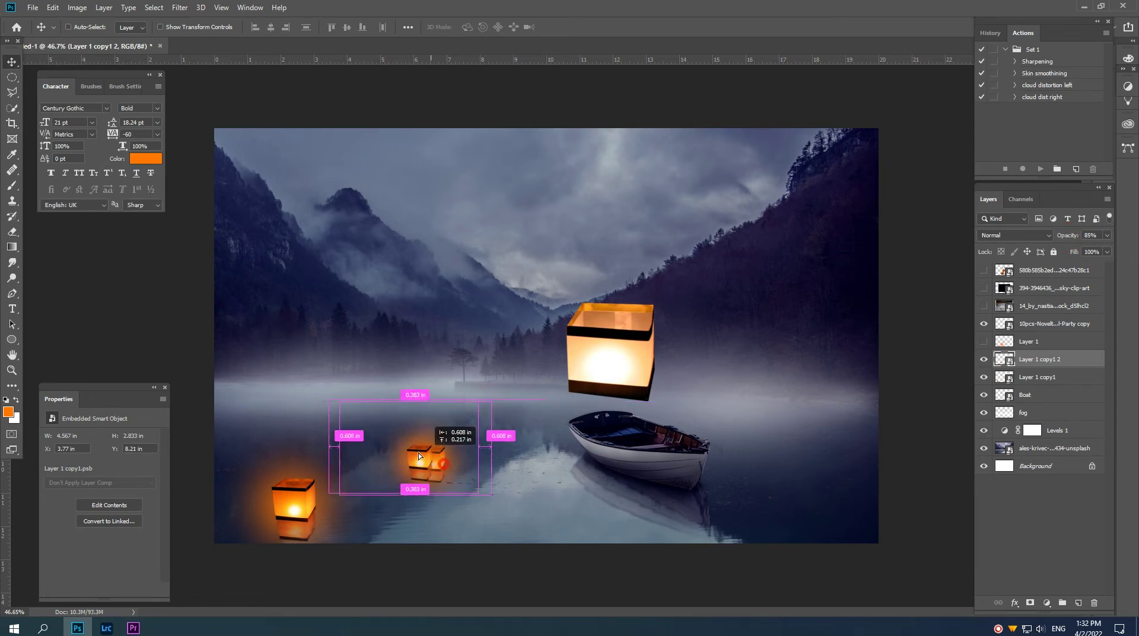
key(ctrl+t)
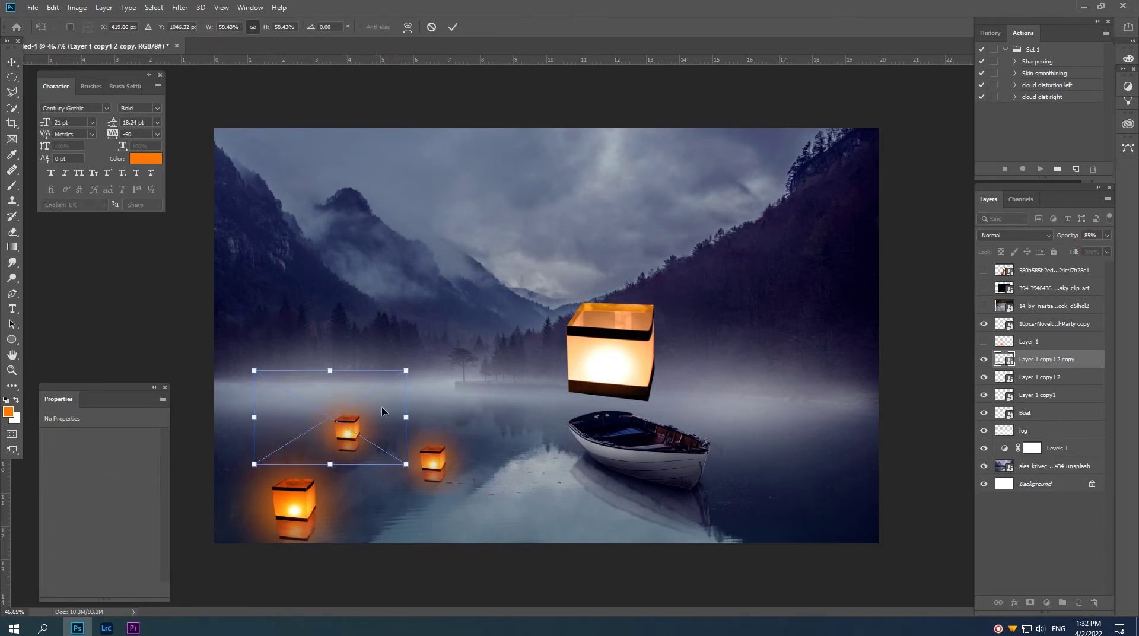
drag(406, 371, 377, 389)
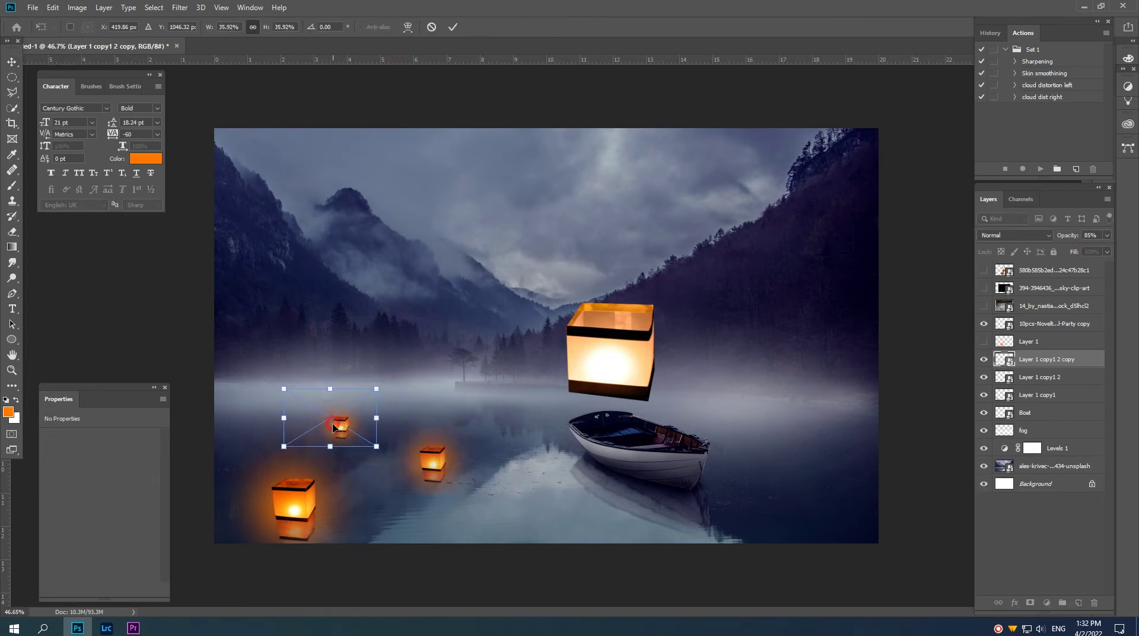
key(Return)
drag(340, 430, 338, 433)
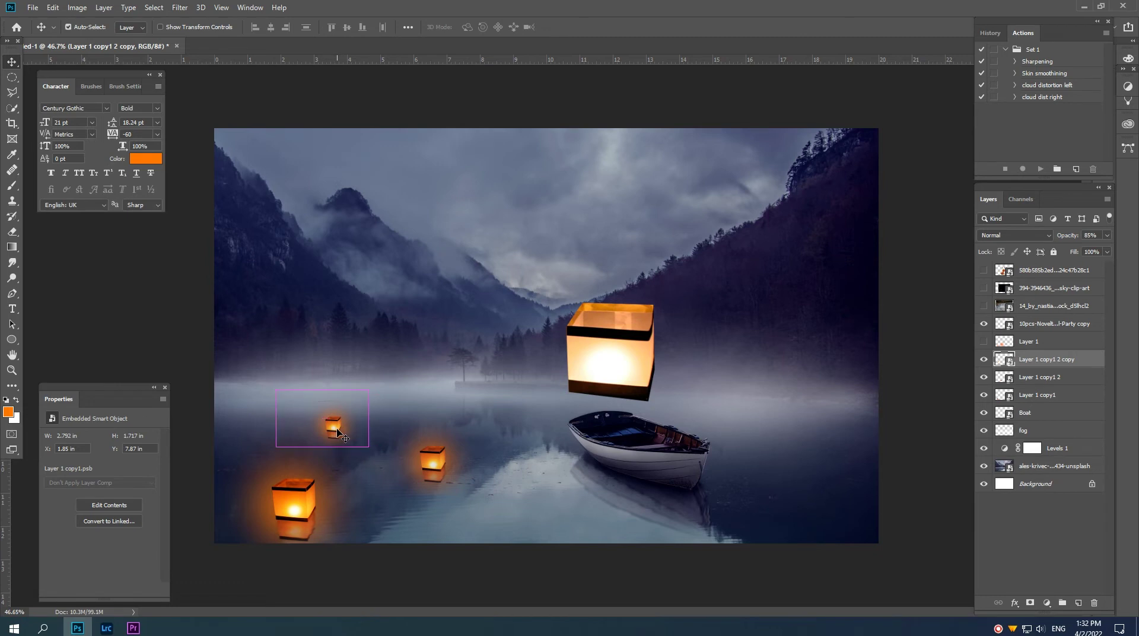
key(ctrl+t)
mouse_move(369, 390)
mouse_down()
mouse_move(354, 397)
mouse_move(442, 397)
mouse_move(446, 416)
mouse_up()
key(Return)
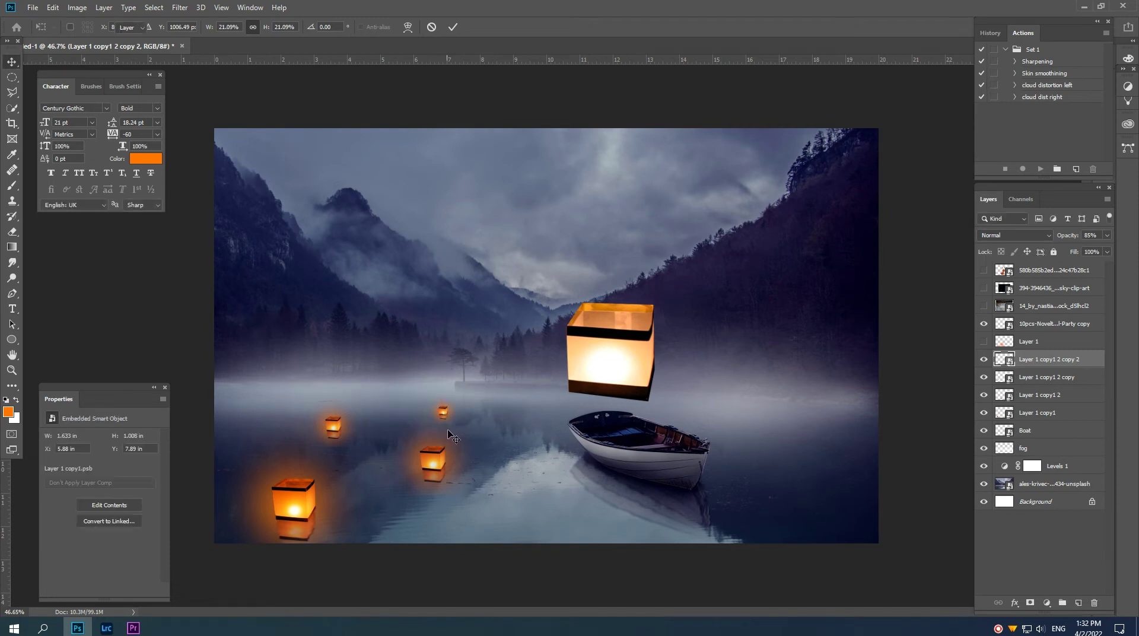
key(ctrl+plus)
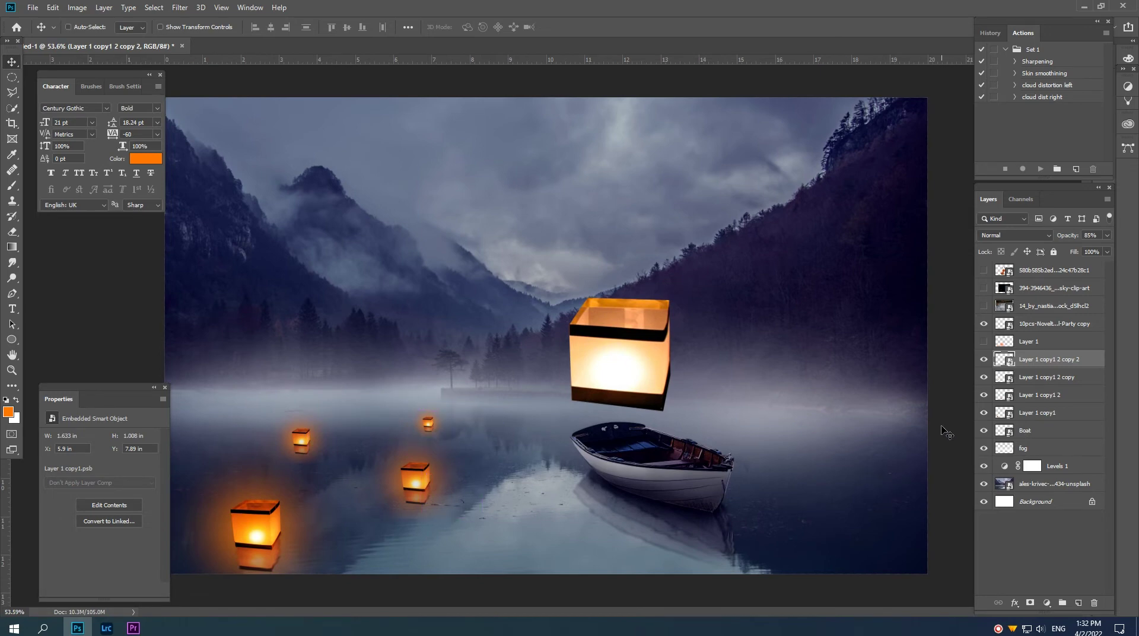
Erase the faint glow below the lantern in its smart object with a size-100 eraser, then save and close
double_click(1002, 363)
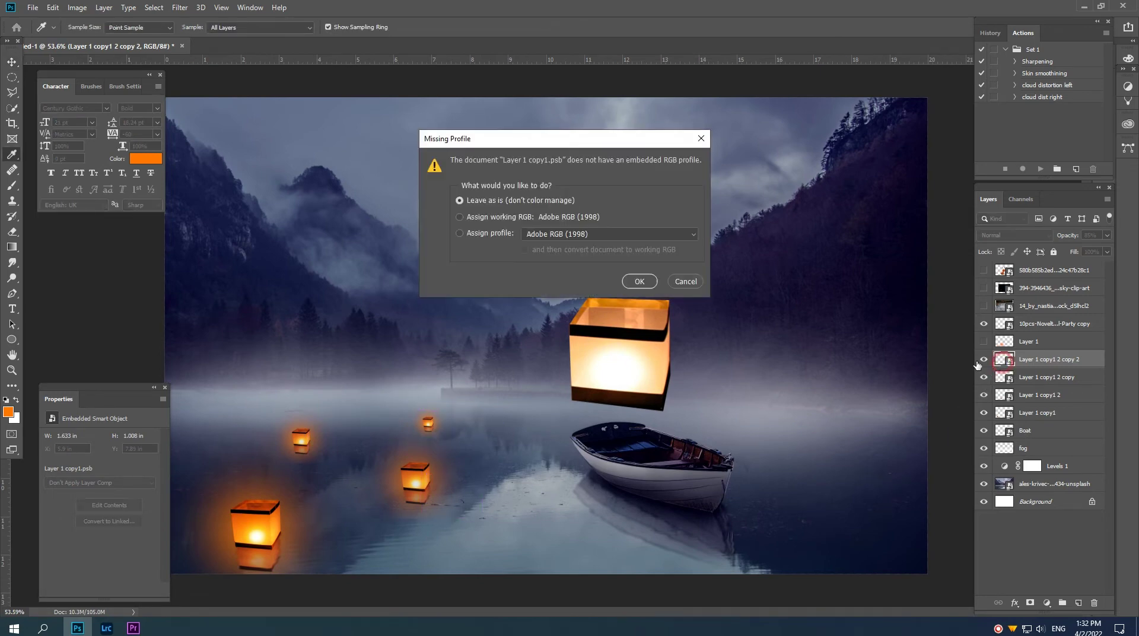
click(633, 277)
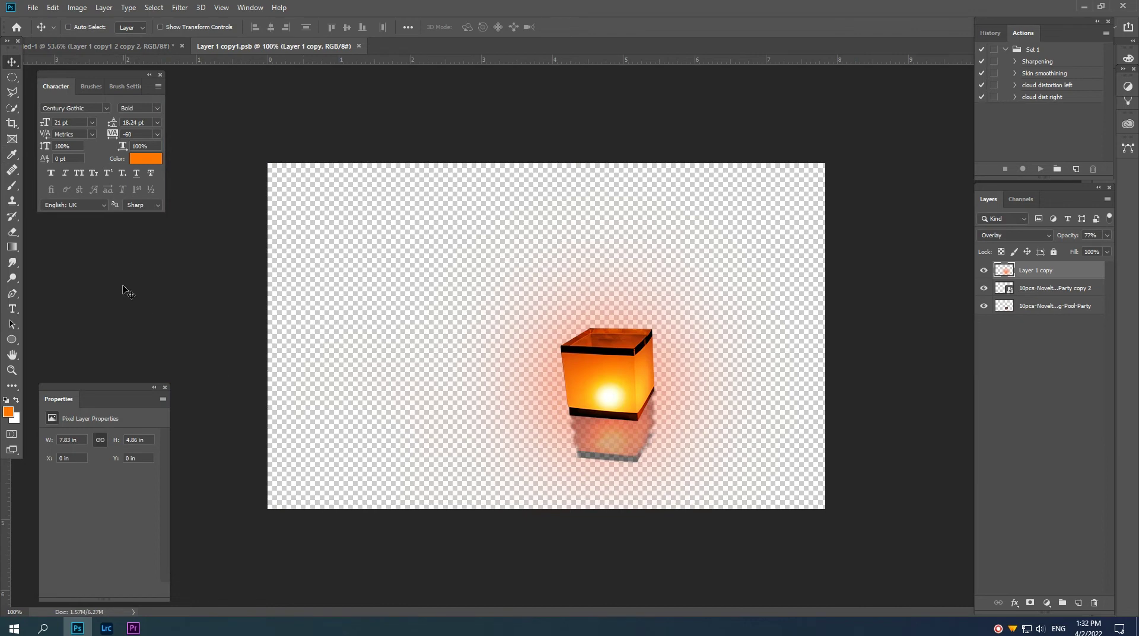
key(e)
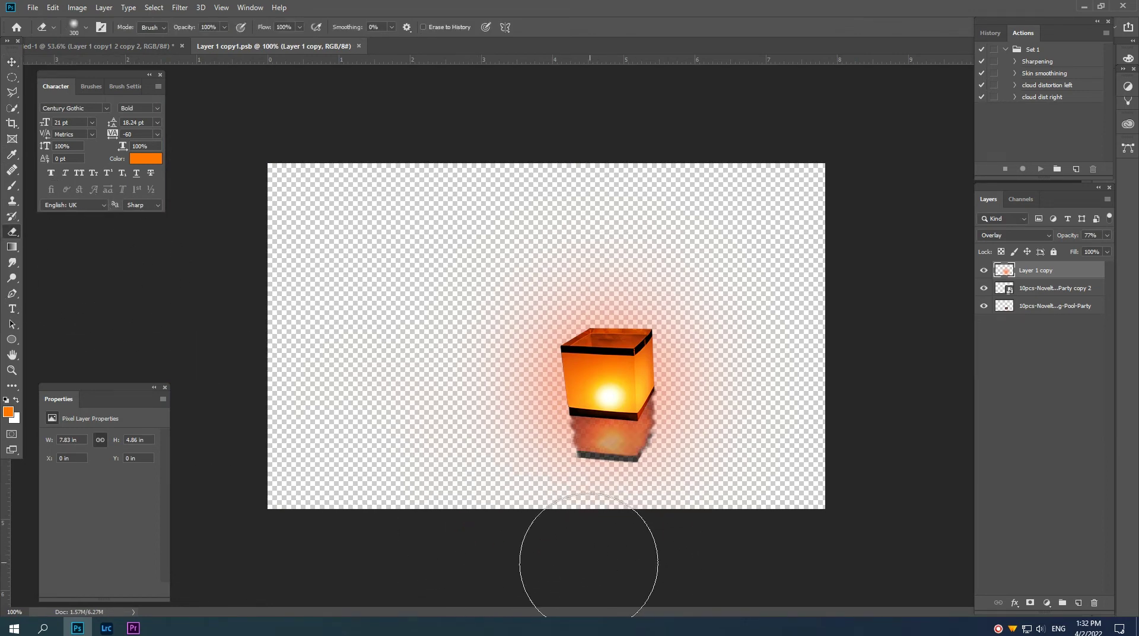
key(bracketleft)
key(bracketleft)
key(bracketleft)
key(bracketleft)
key(bracketleft)
key(bracketleft)
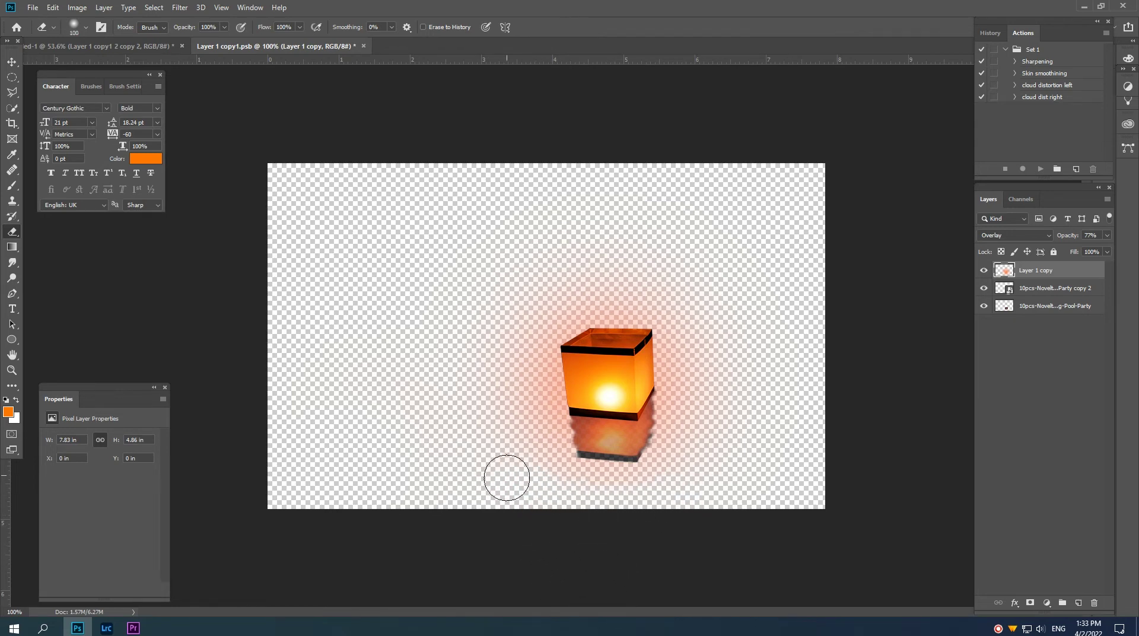
key(ctrl+s)
key(ctrl+w)
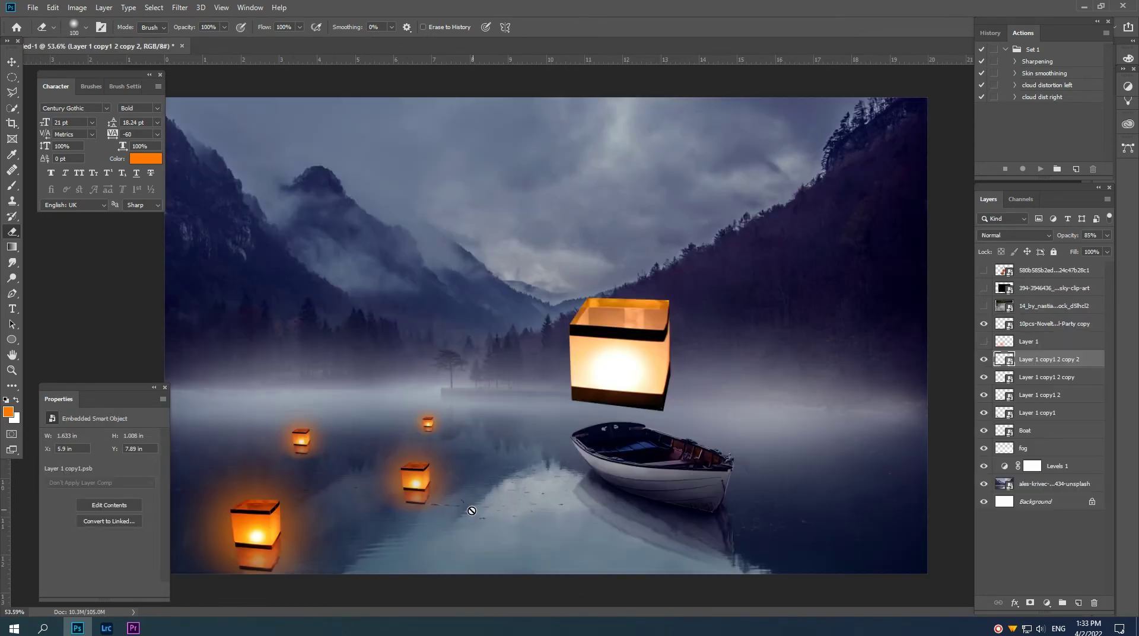
Hide the big floating lantern and place two lantern copies to the right of the boat
key(v)
key(ctrl+minus)
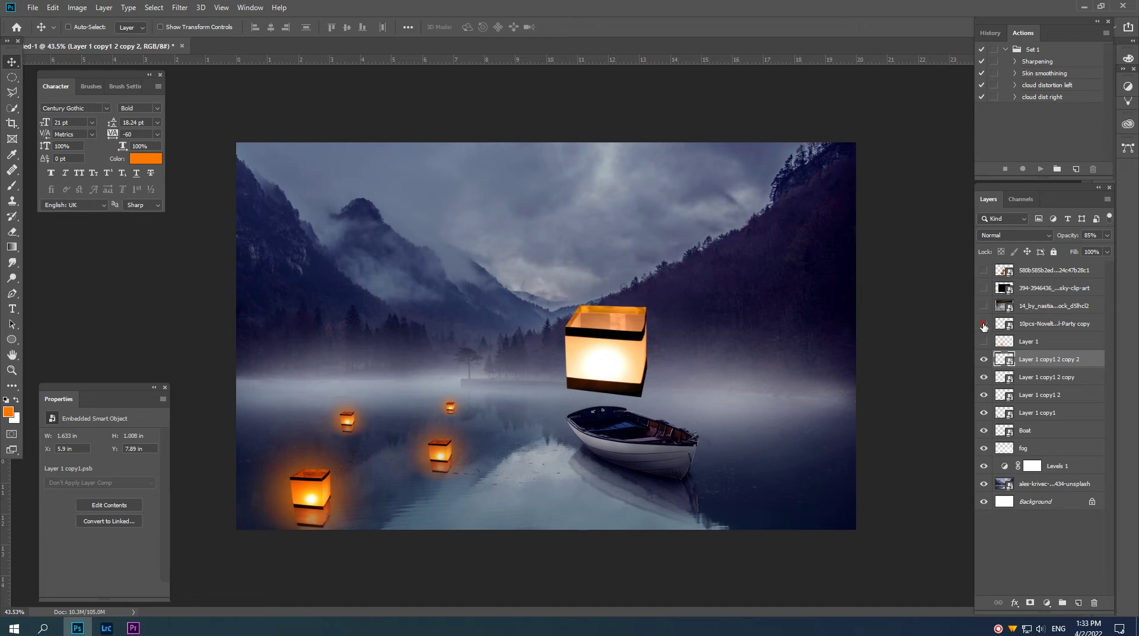
click(984, 324)
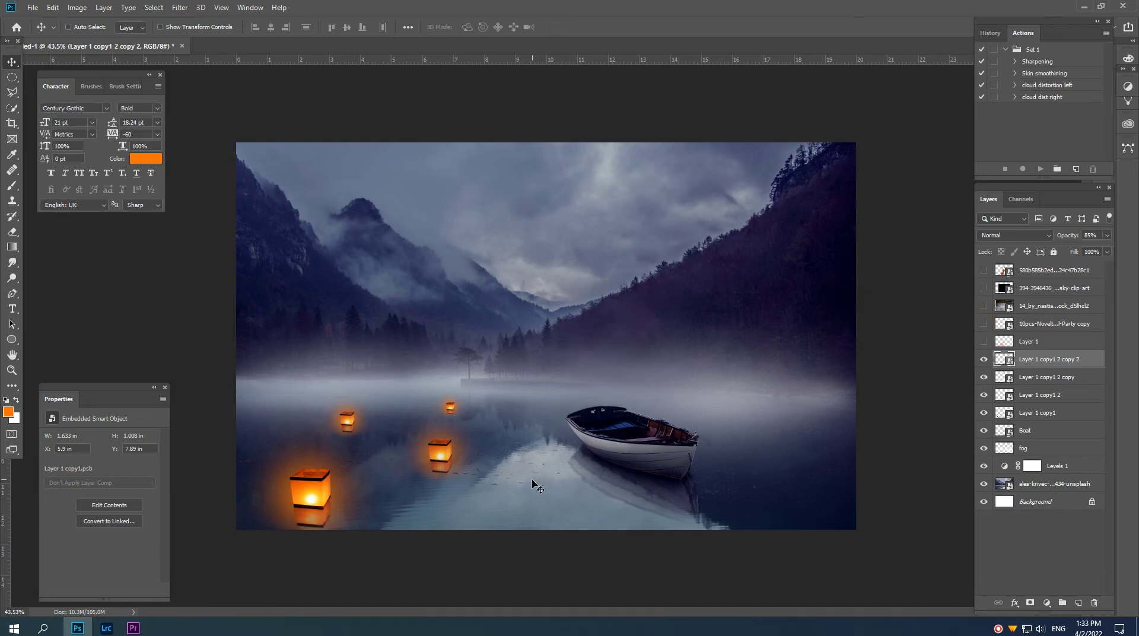
alt+drag(448, 425, 678, 435)
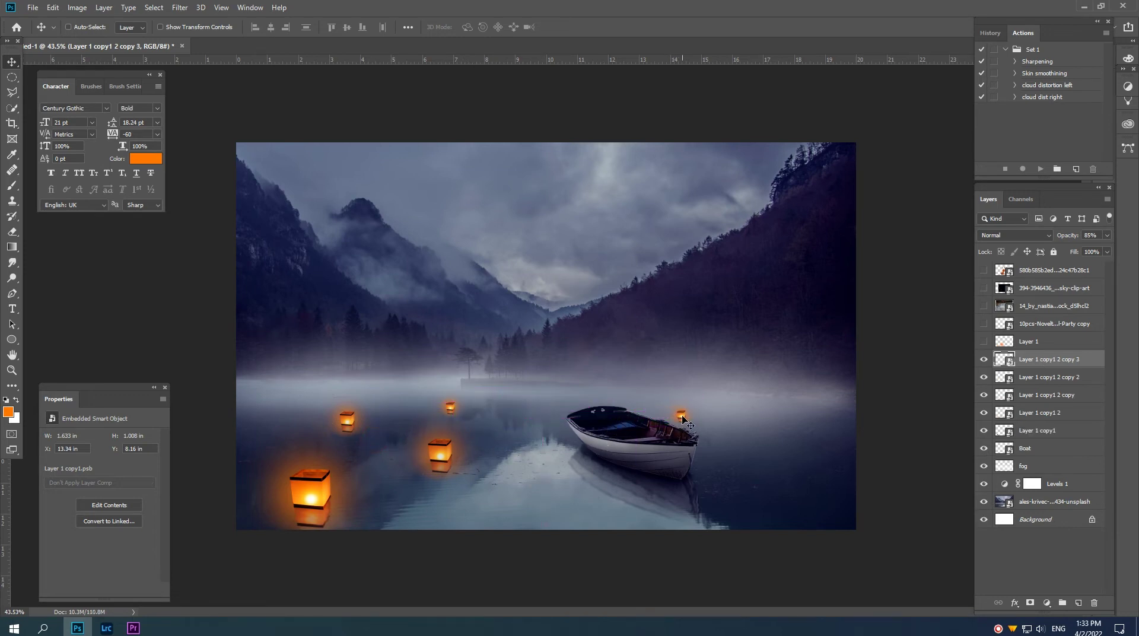
mouse_move(682, 415)
alt+mouse_down()
mouse_move(792, 439)
mouse_move(820, 412)
alt+mouse_up()
key(ctrl+t)
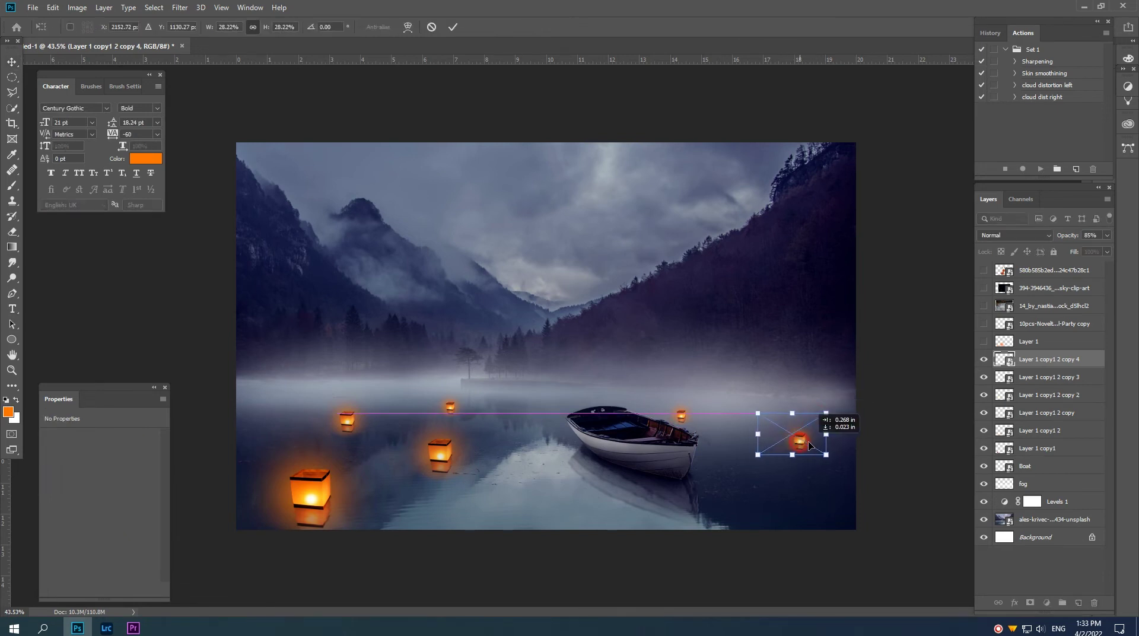
key(Return)
Place another lantern copy lower on the lake, enlarged to about 45%
mouse_move(783, 451)
mouse_down()
mouse_move(782, 461)
mouse_move(793, 450)
mouse_move(749, 479)
mouse_up()
key(ctrl+t)
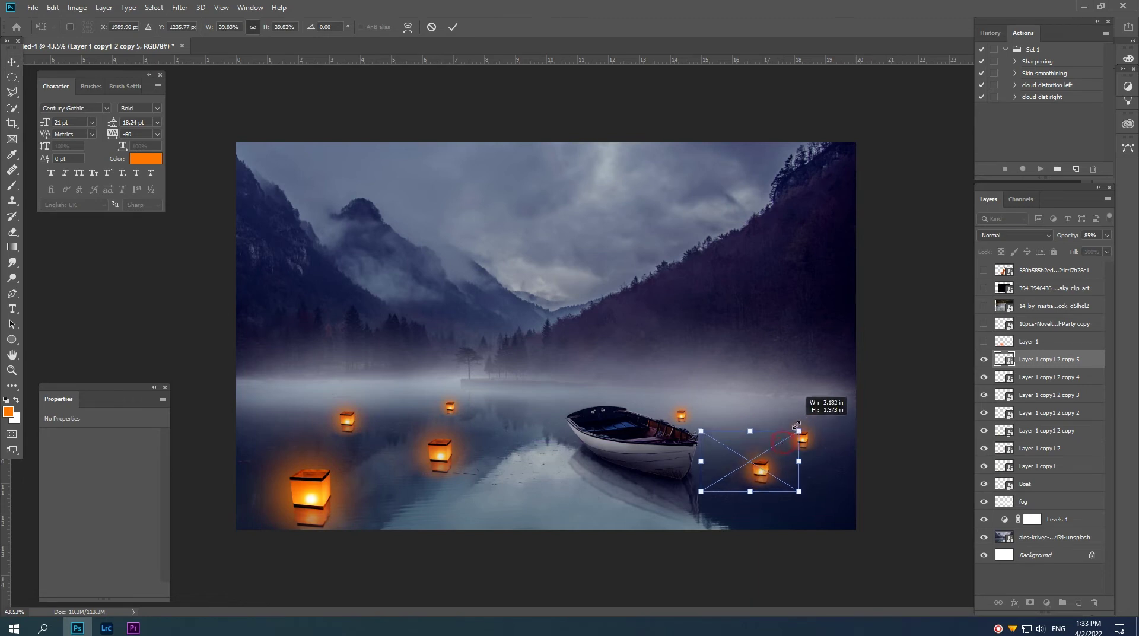
mouse_move(784, 444)
alt+mouse_down()
mouse_move(807, 419)
mouse_move(780, 449)
alt+mouse_up()
key(Return)
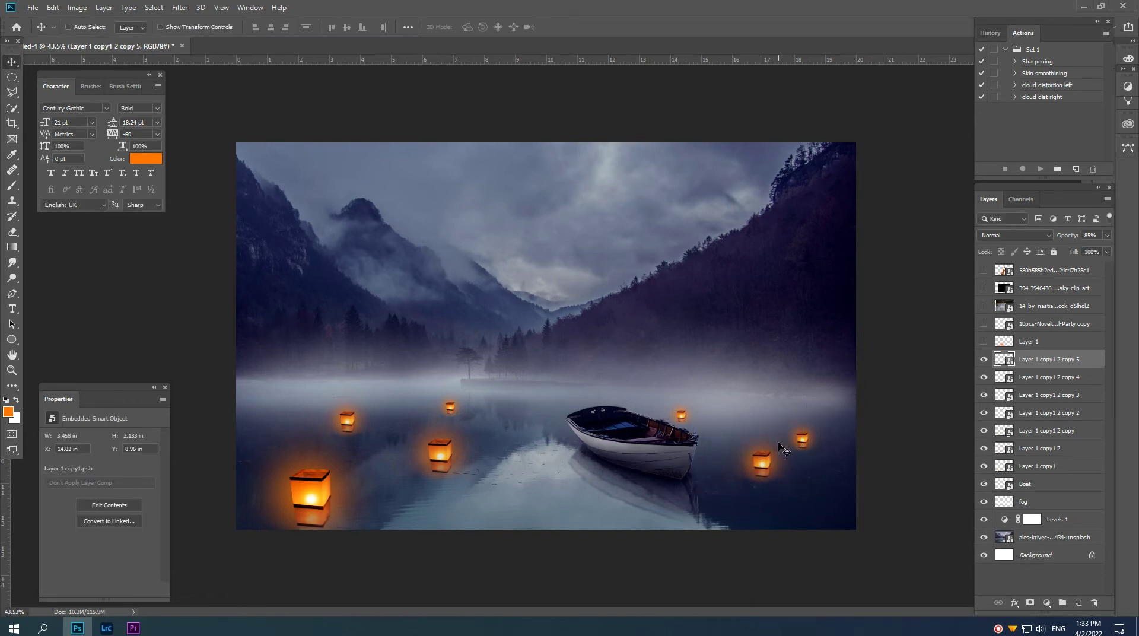
double_click(983, 360)
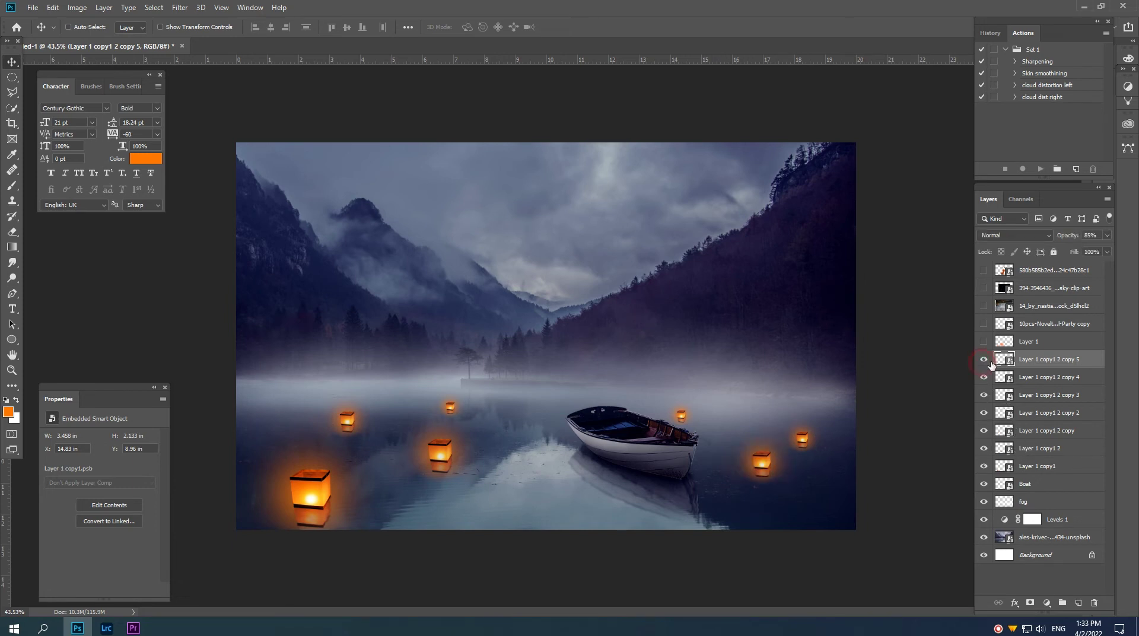
Fade the lantern copies 4, 3, 2 and copy to 65%, 67%, 73% and 73% opacity
click(1071, 237)
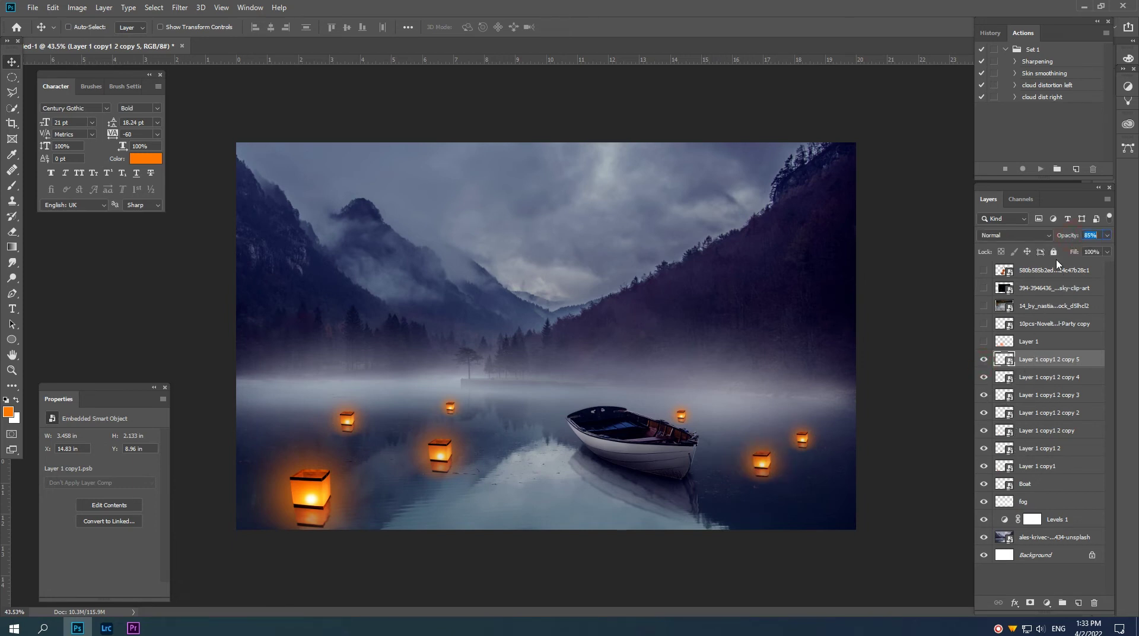
click(997, 384)
click(984, 377)
click(984, 377)
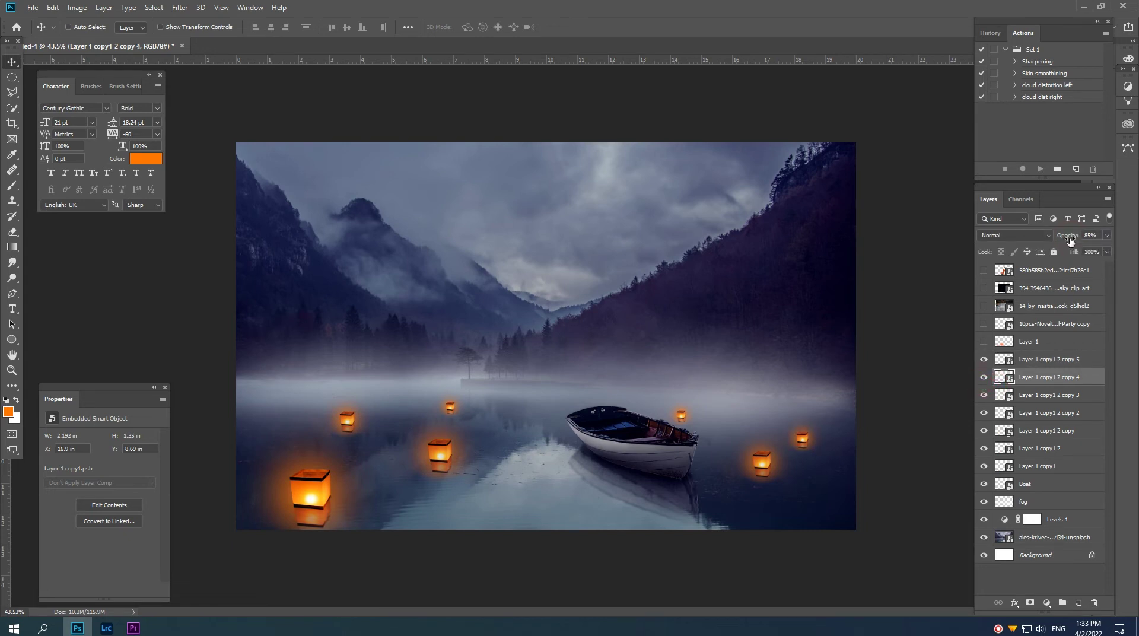
drag(1070, 241, 1058, 239)
click(1032, 395)
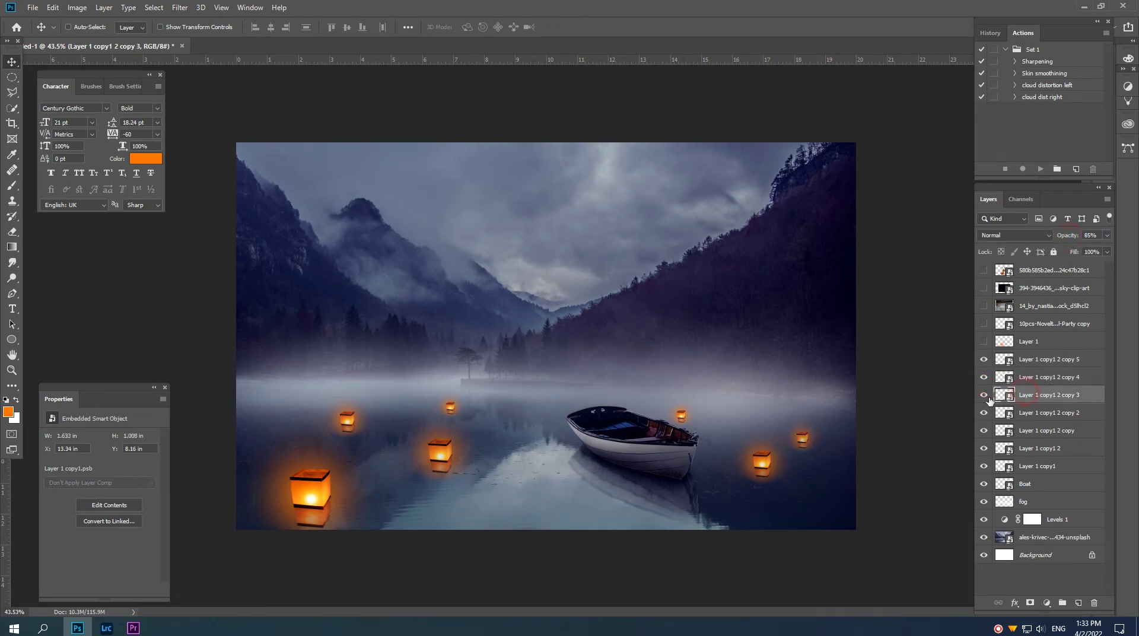
drag(1066, 238, 1054, 238)
click(1034, 415)
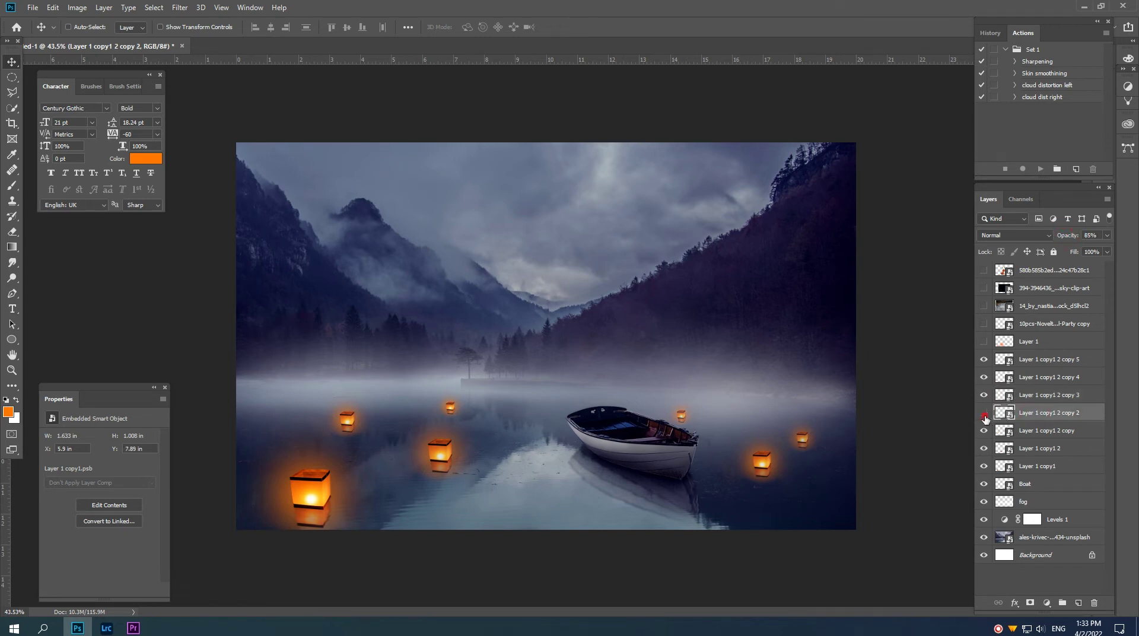
drag(1071, 239, 1063, 237)
click(1030, 428)
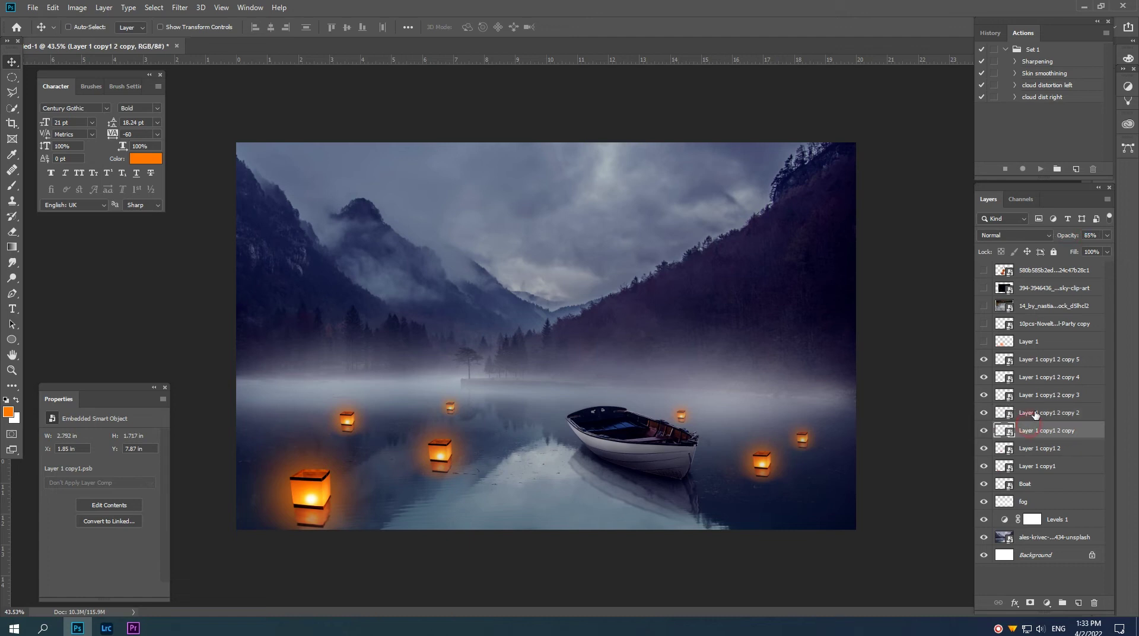
drag(1058, 231, 1051, 236)
Add an empty Layer 2 above the Boat layer
drag(674, 386, 664, 389)
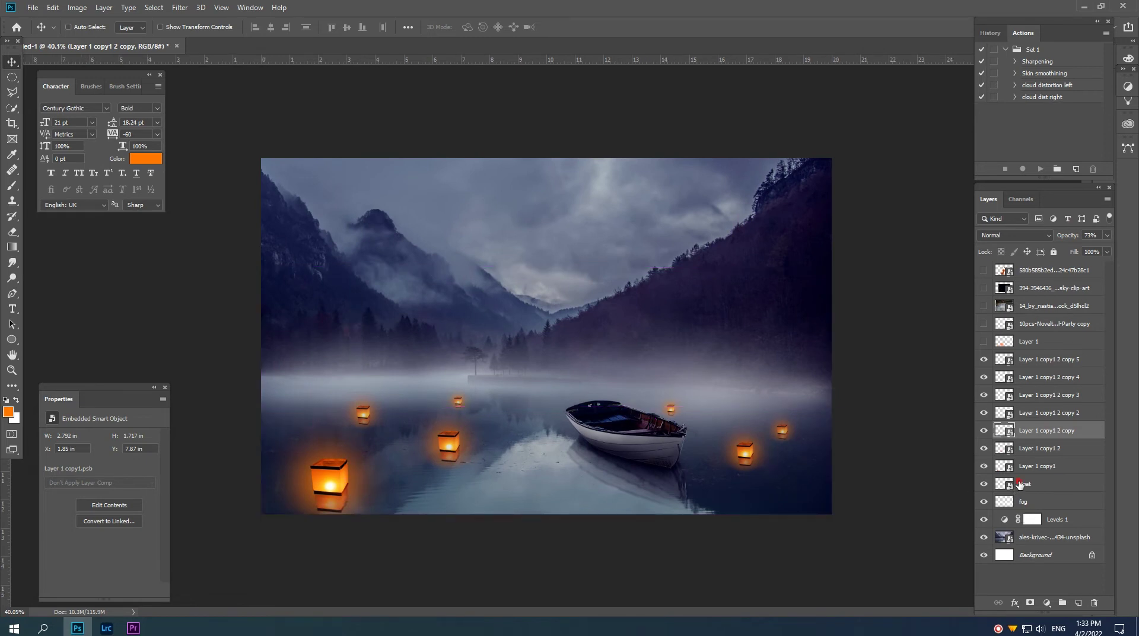
click(1019, 483)
click(1078, 603)
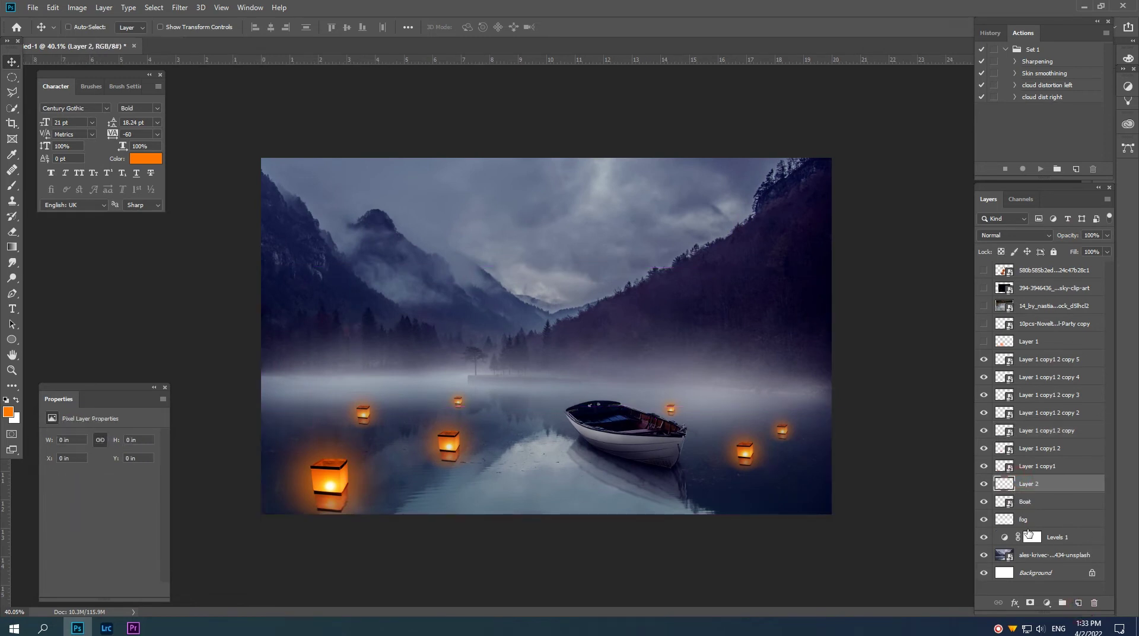
Give Layer 2 a layer mask and set its blend mode to Overlay
alt+click(1030, 603)
click(1004, 484)
key(ctrl+plus)
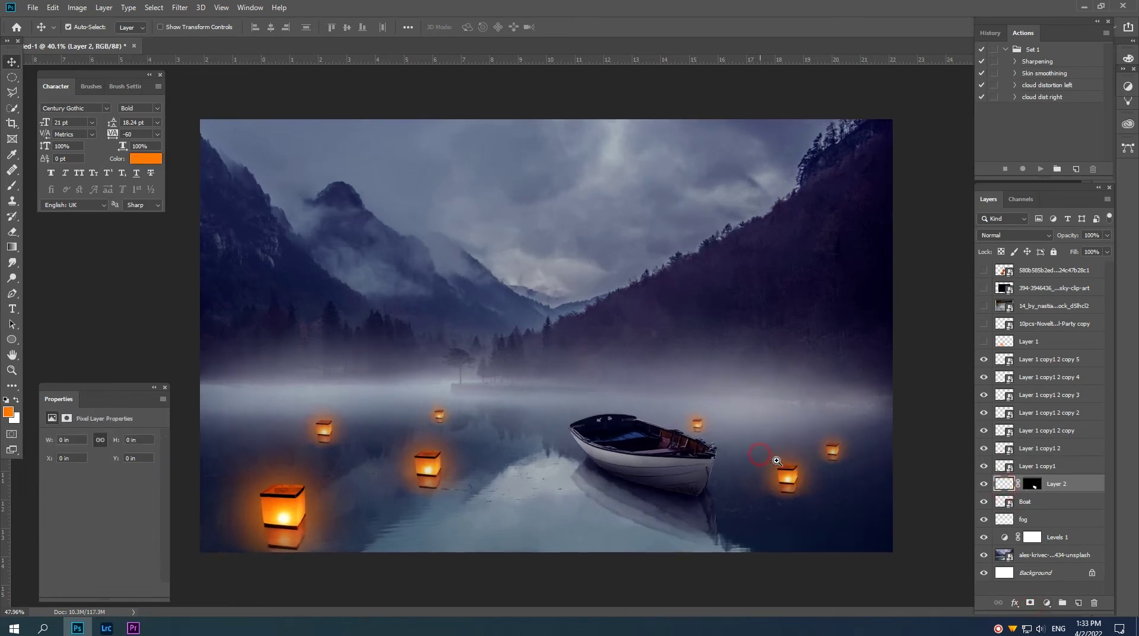
click(1009, 235)
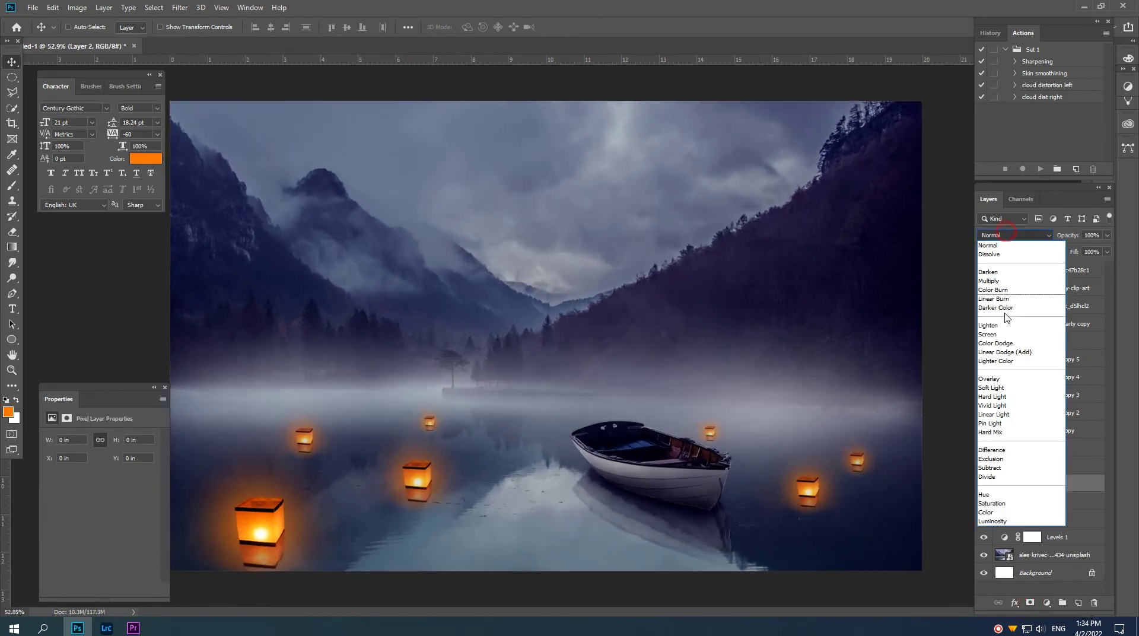
click(991, 380)
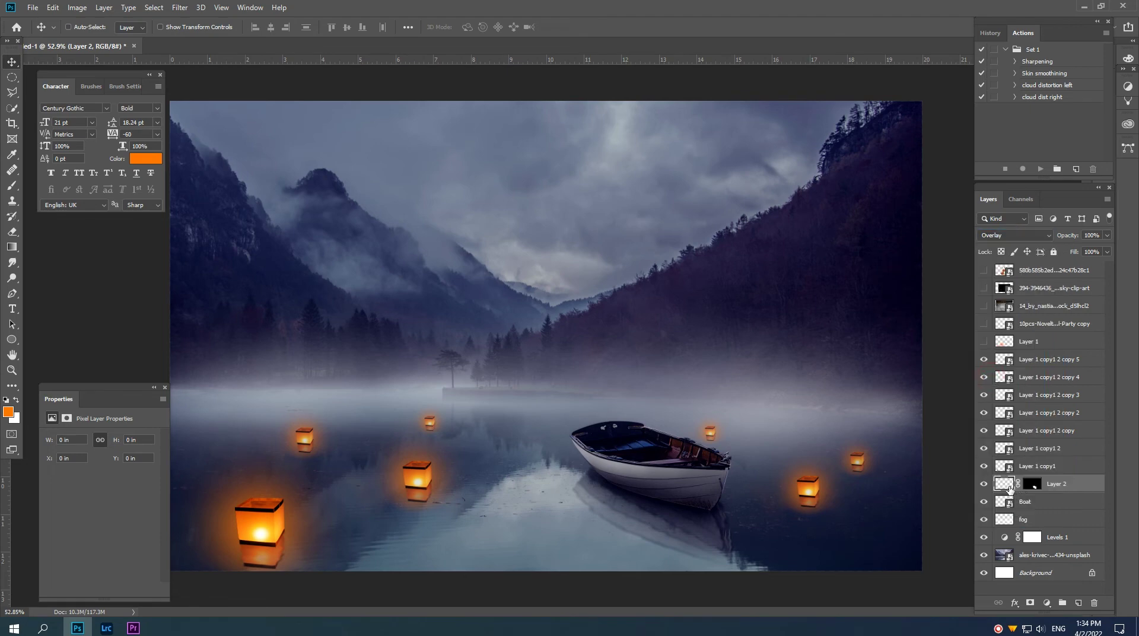
Paint orange glow onto the boat's bow and stern with brushes of 300 and 200
click(13, 189)
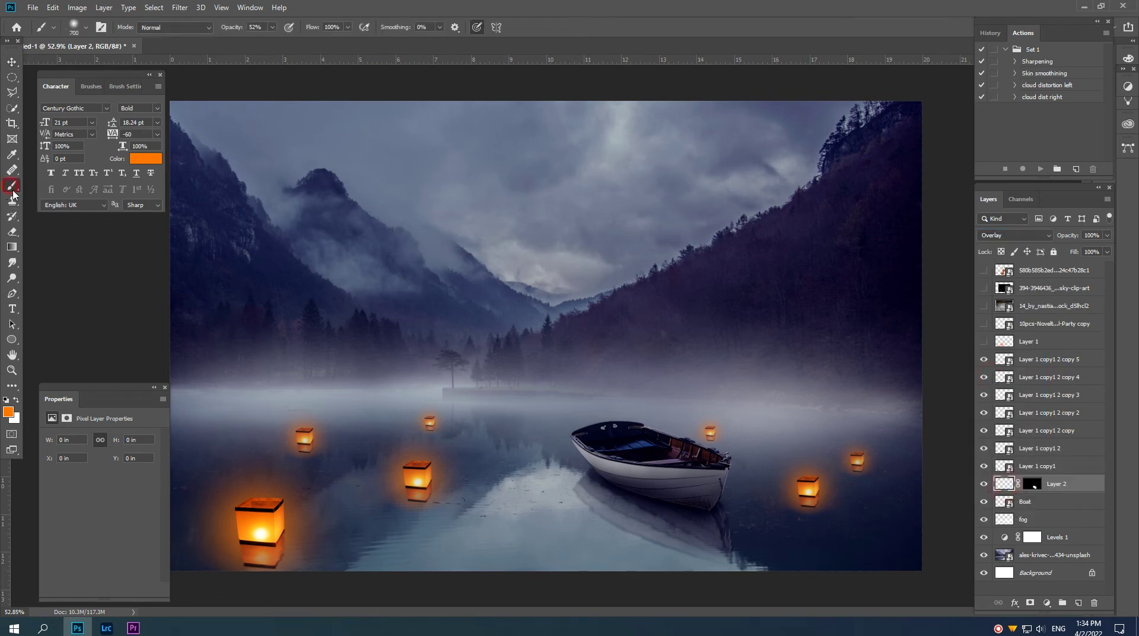
key(bracketleft)
key(bracketleft)
key(bracketleft)
drag(570, 458, 567, 478)
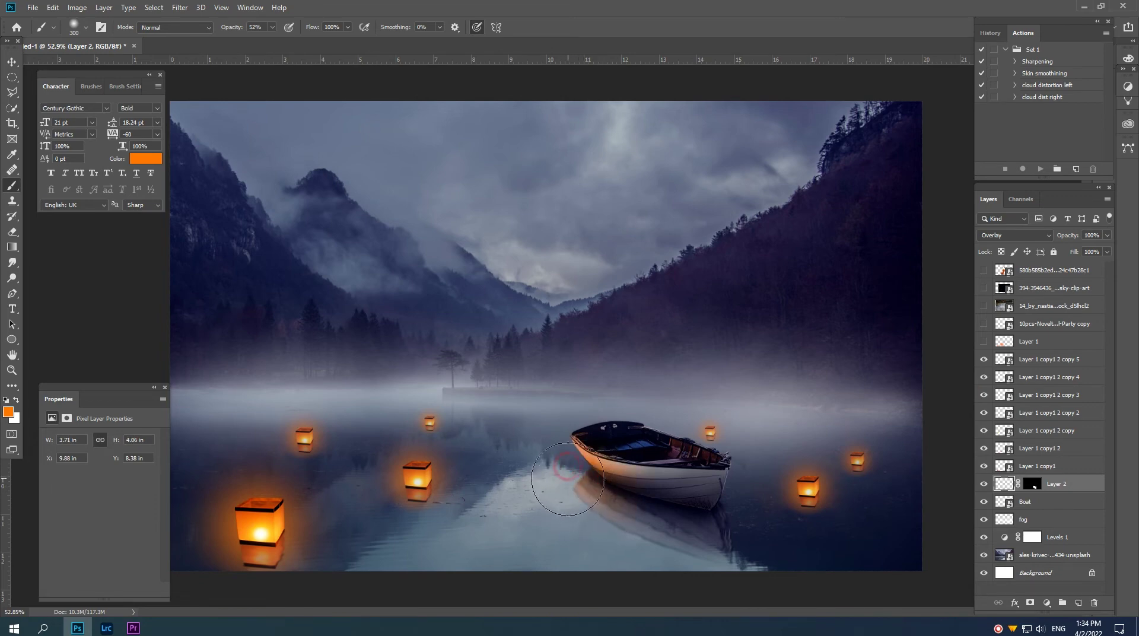
key(bracketleft)
drag(745, 485, 738, 503)
scroll(738, 523, down, 1)
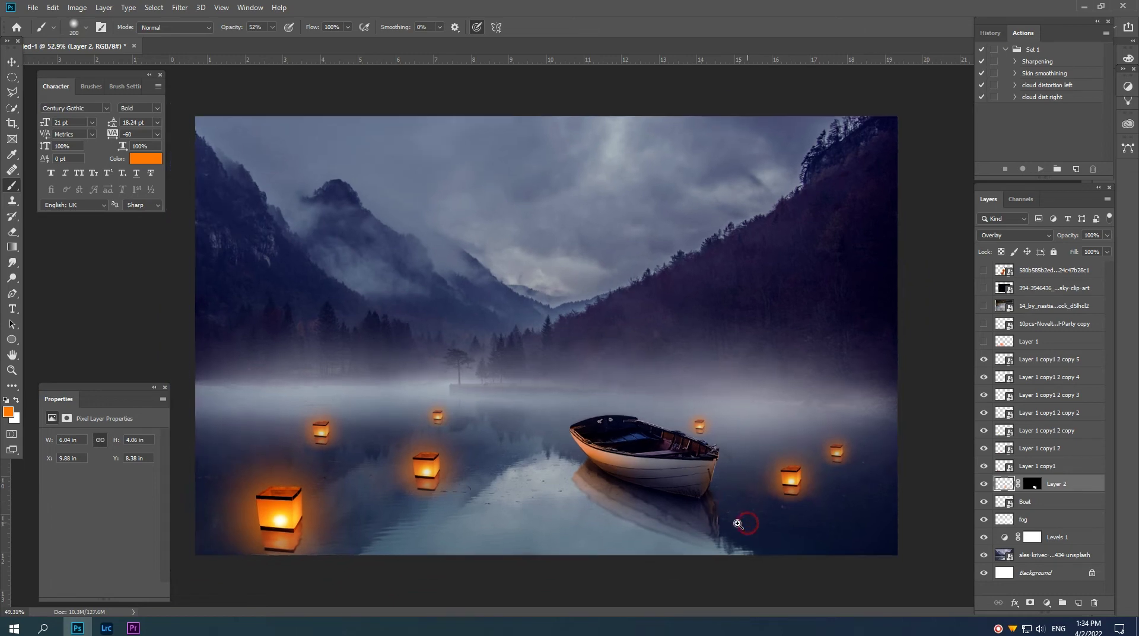
Lower the boat glow layer to 65% opacity
key(v)
drag(1061, 237, 1044, 240)
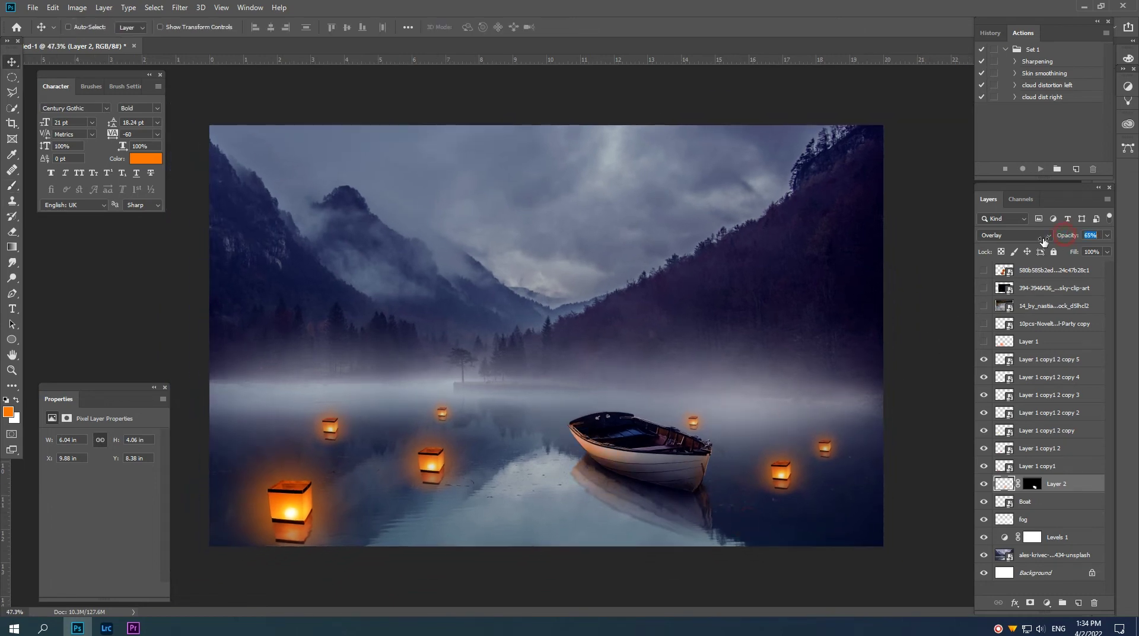
scroll(691, 354, down, 2)
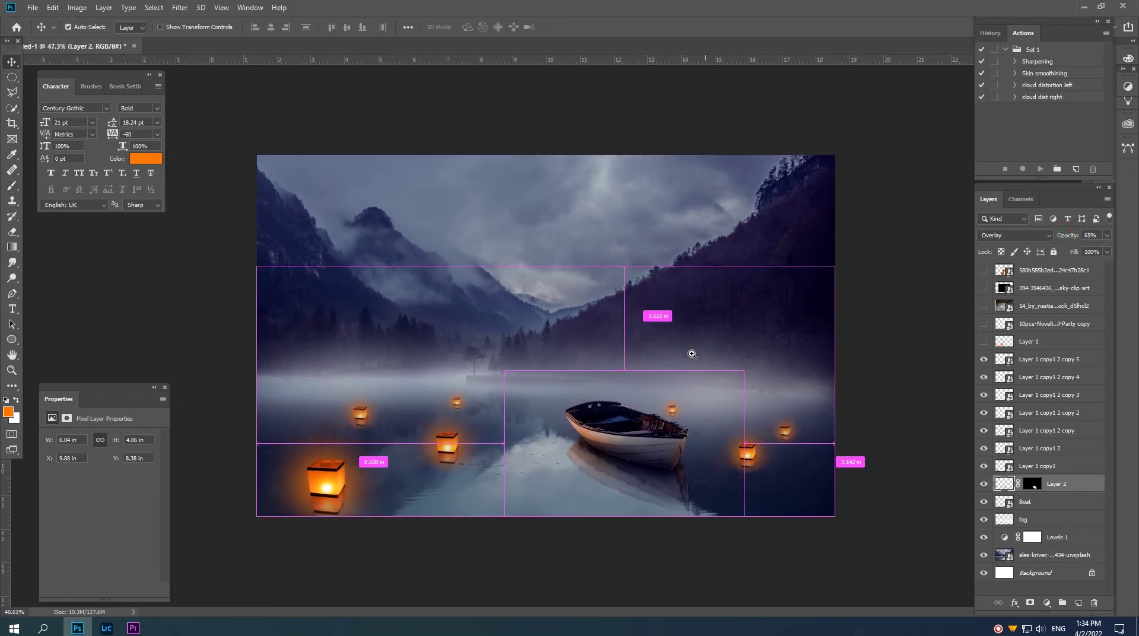
scroll(691, 354, down, 1)
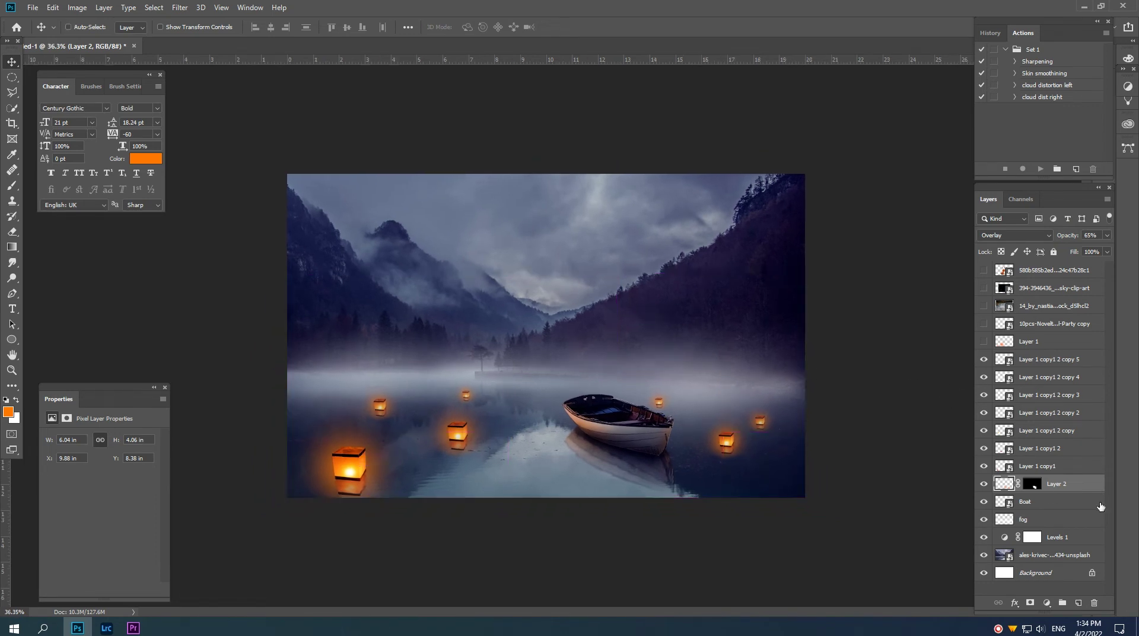
Delete the spare large lantern layer and select the woman photo layer, zoomed on her dress
click(1023, 326)
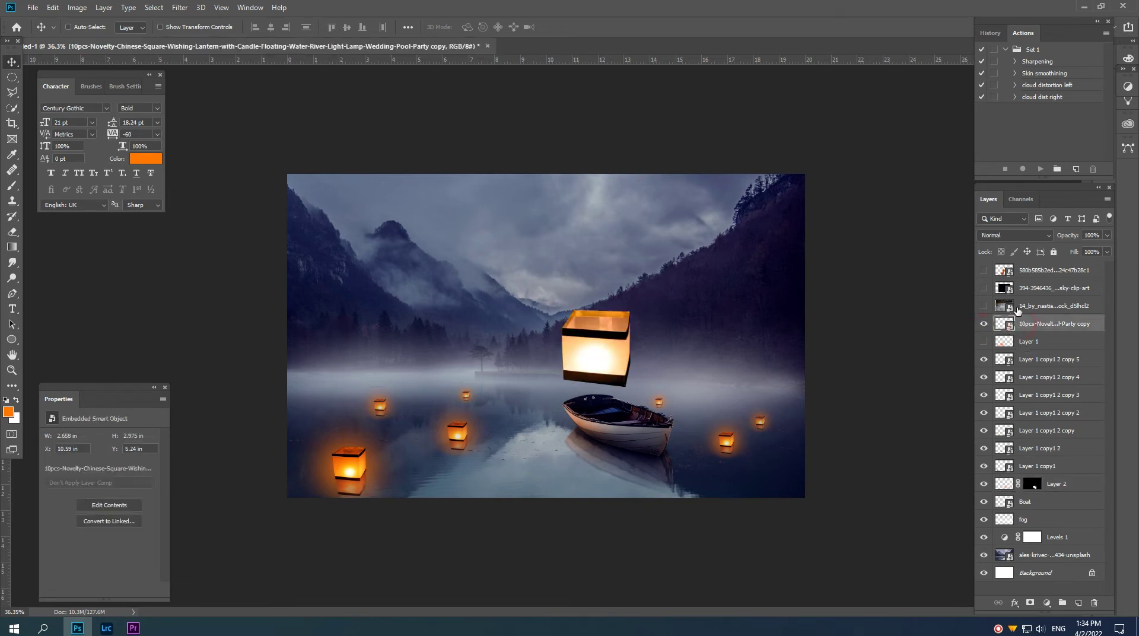
key(Delete)
click(1018, 305)
click(984, 305)
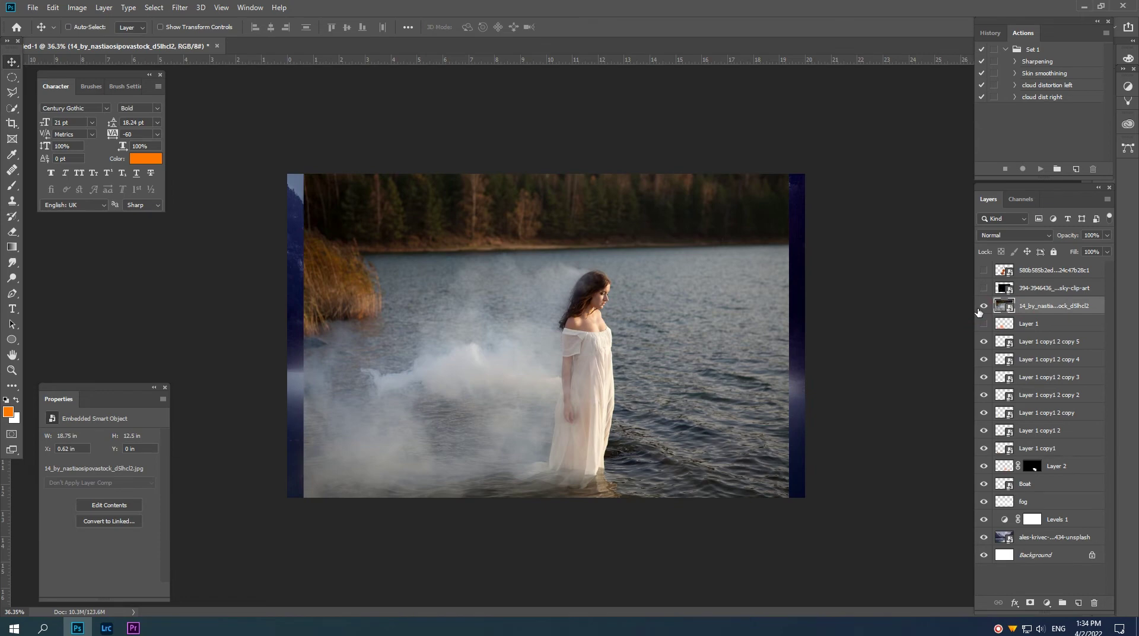
click(983, 307)
click(983, 306)
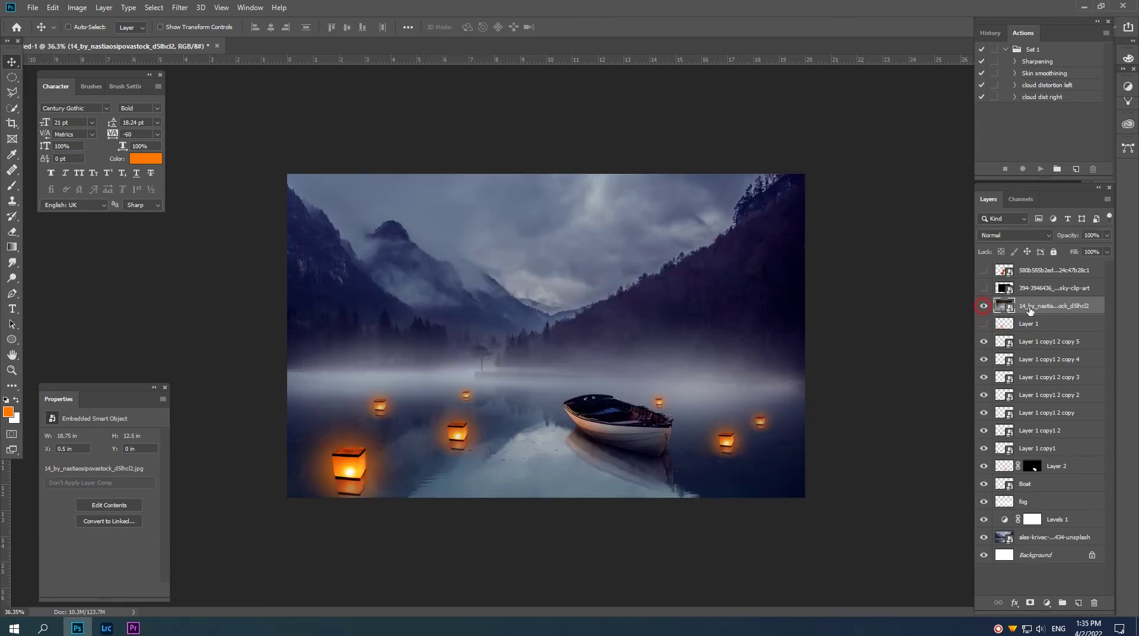
scroll(609, 436, up, 3)
mouse_move(610, 445)
mouse_down()
mouse_move(659, 446)
mouse_move(610, 397)
mouse_up()
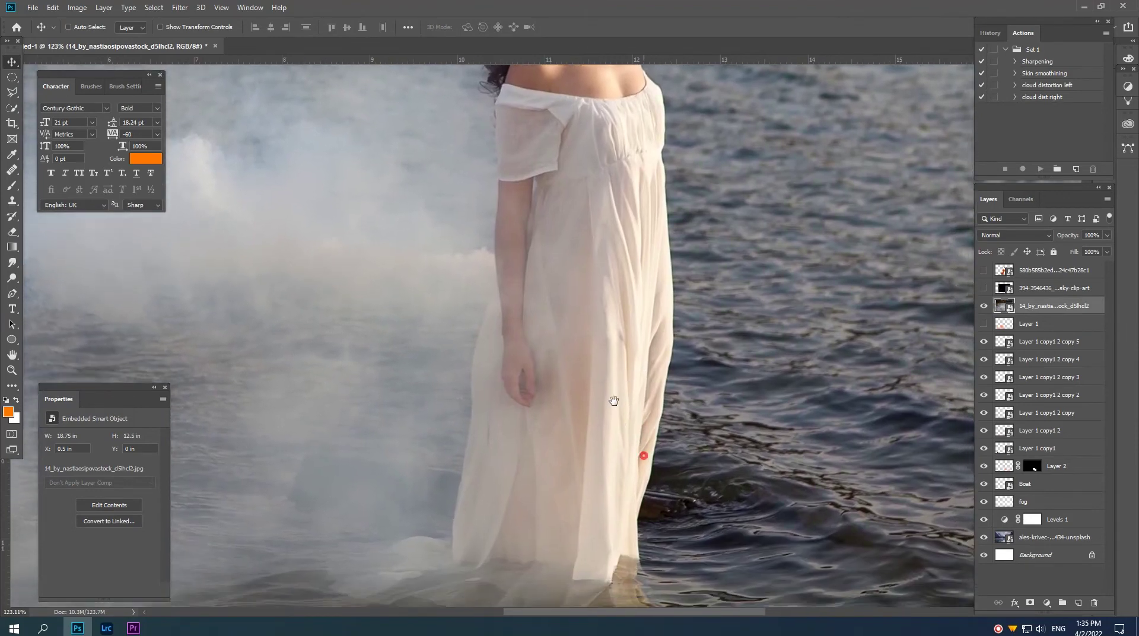
Start a Pen path at the dress's lower edge and anchor up its right side
key(p)
scroll(569, 469, up, 5)
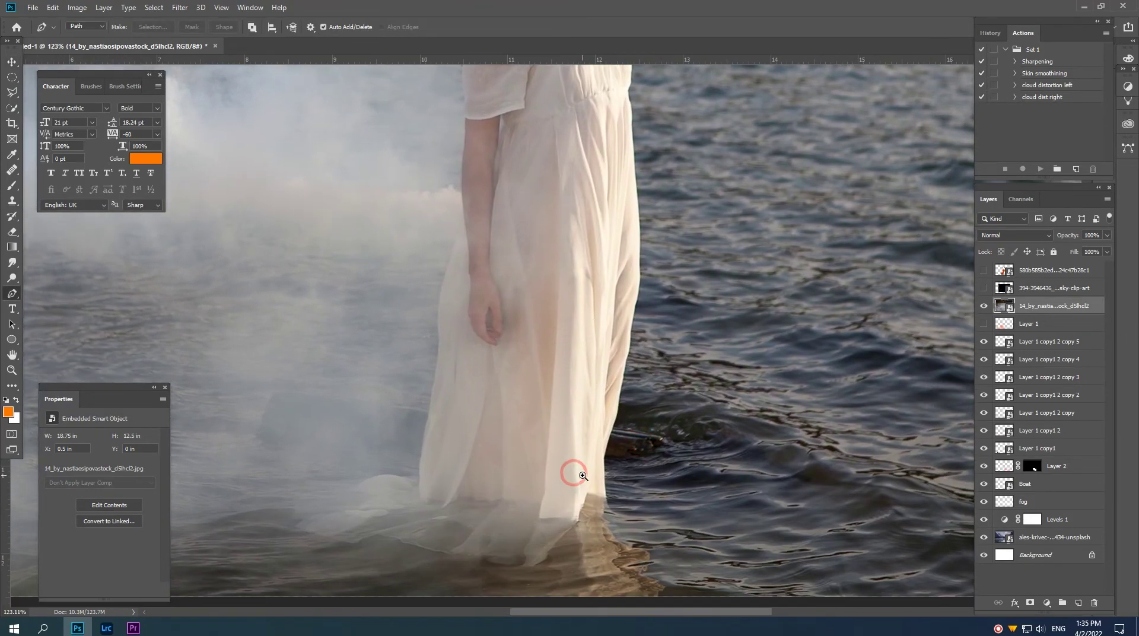
scroll(567, 484, up, 2)
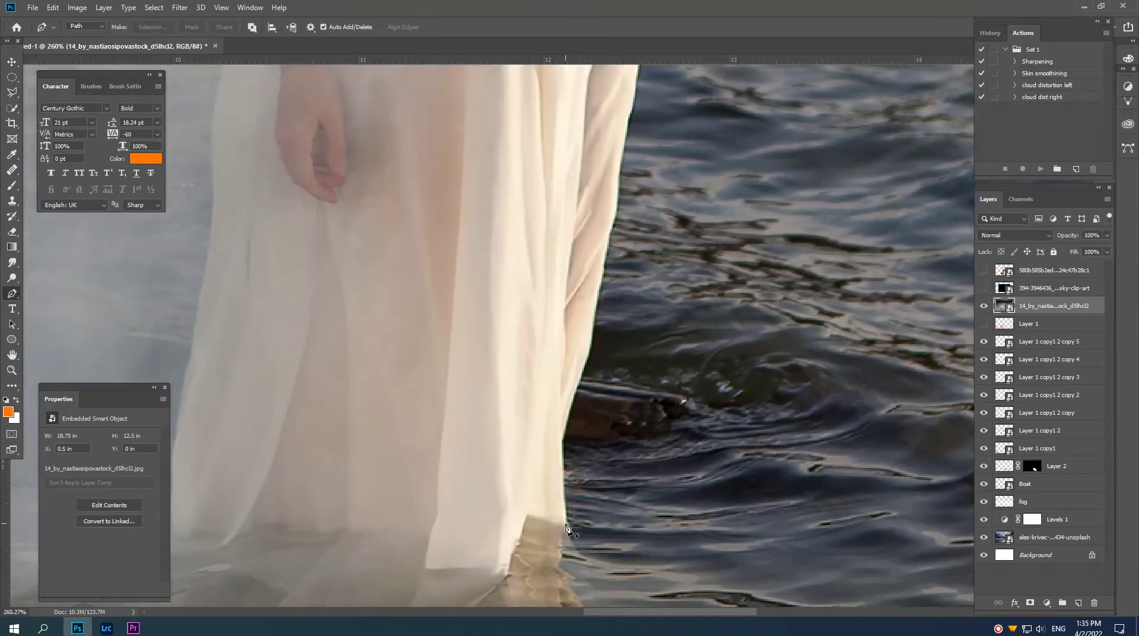
click(567, 528)
drag(562, 439, 564, 427)
scroll(598, 471, up, 3)
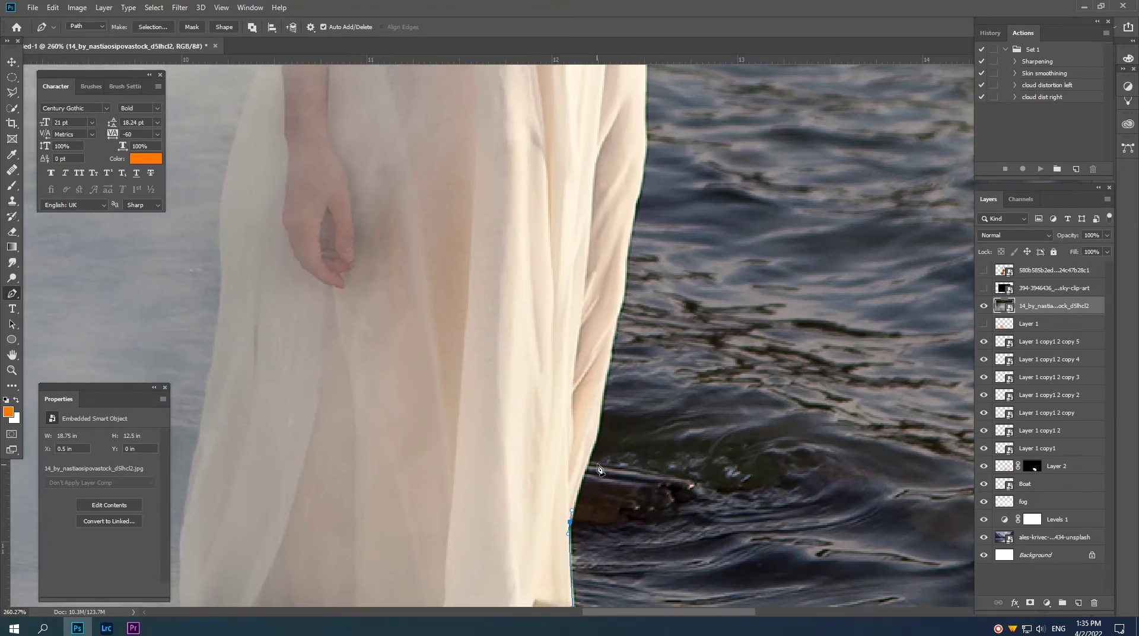
click(593, 454)
click(596, 426)
click(599, 401)
Continue the path up the dress edge toward the neckline
drag(601, 387, 575, 452)
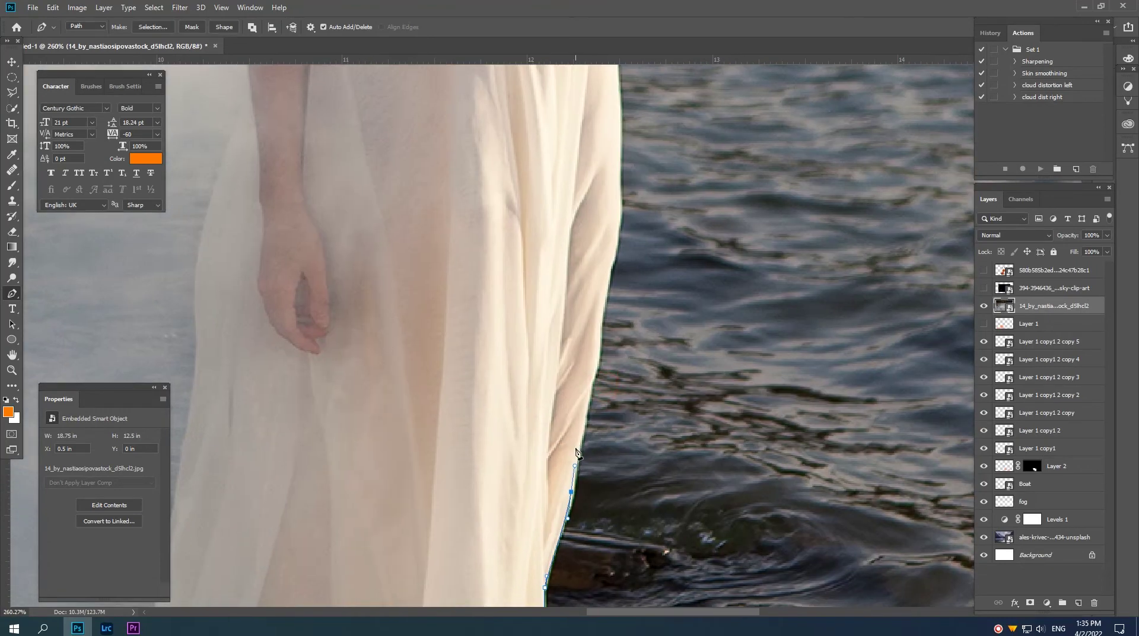
drag(586, 382, 588, 417)
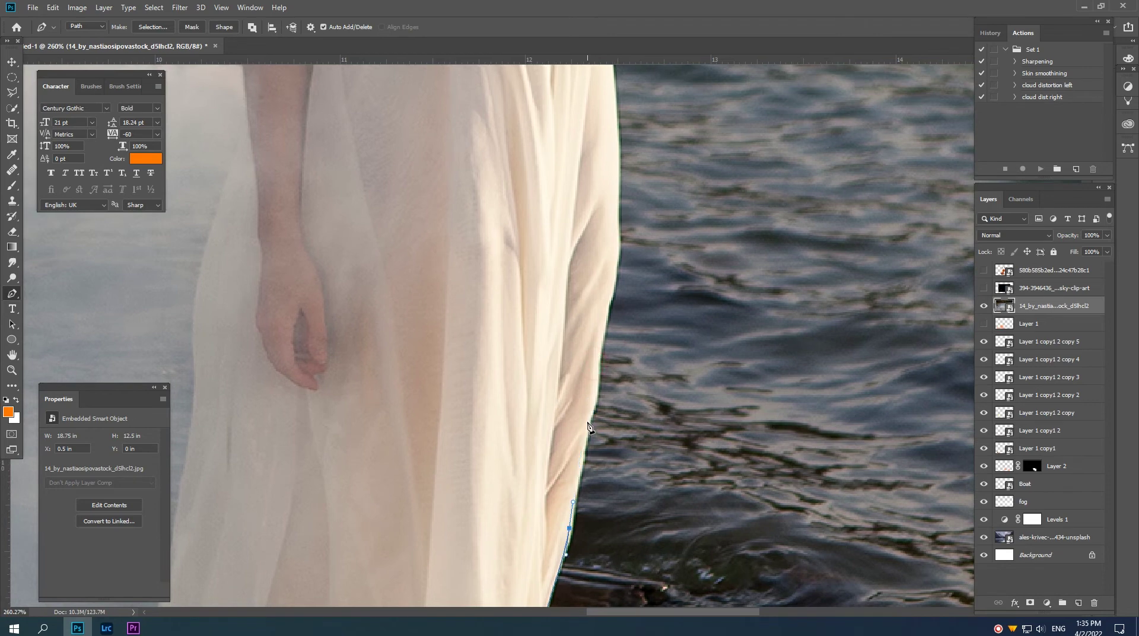
click(589, 419)
click(603, 390)
click(604, 366)
drag(605, 342, 602, 407)
drag(618, 313, 612, 416)
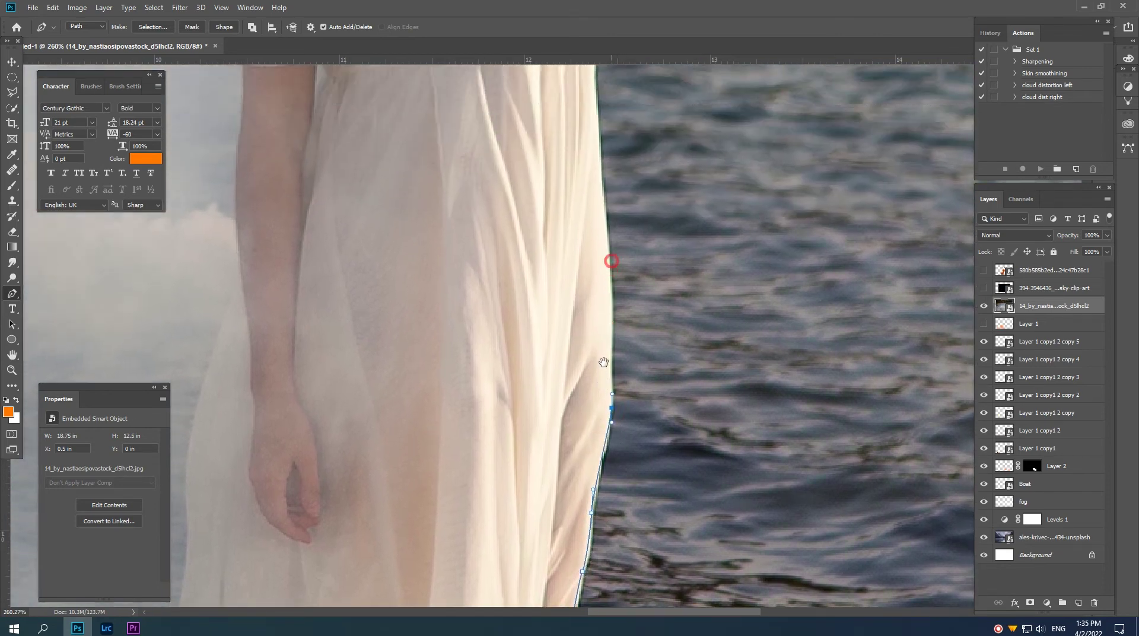
drag(608, 241, 604, 216)
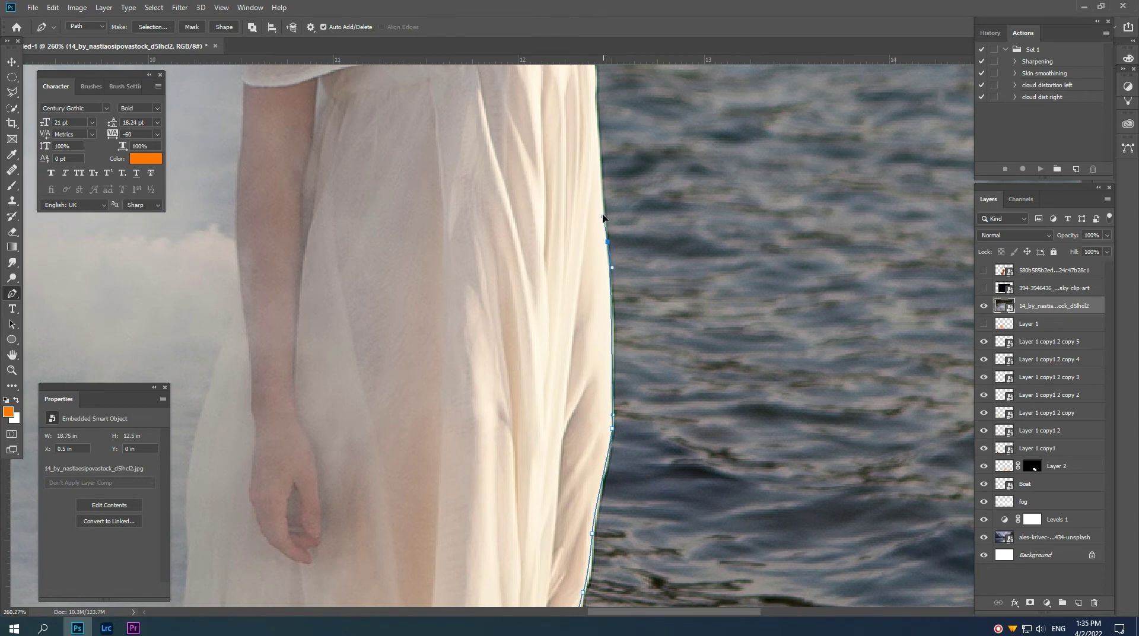
drag(597, 163, 596, 334)
click(607, 261)
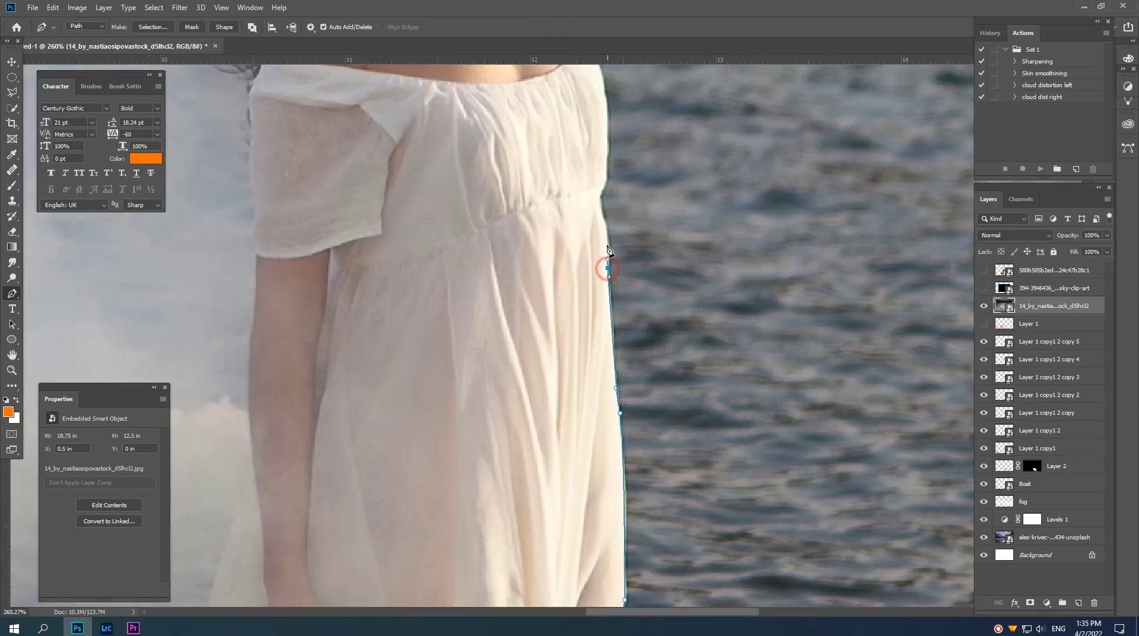
mouse_move(601, 158)
mouse_down()
mouse_move(596, 318)
mouse_move(606, 314)
mouse_up()
click(598, 274)
Trace the path over the bust and shoulder up to the neck
click(606, 306)
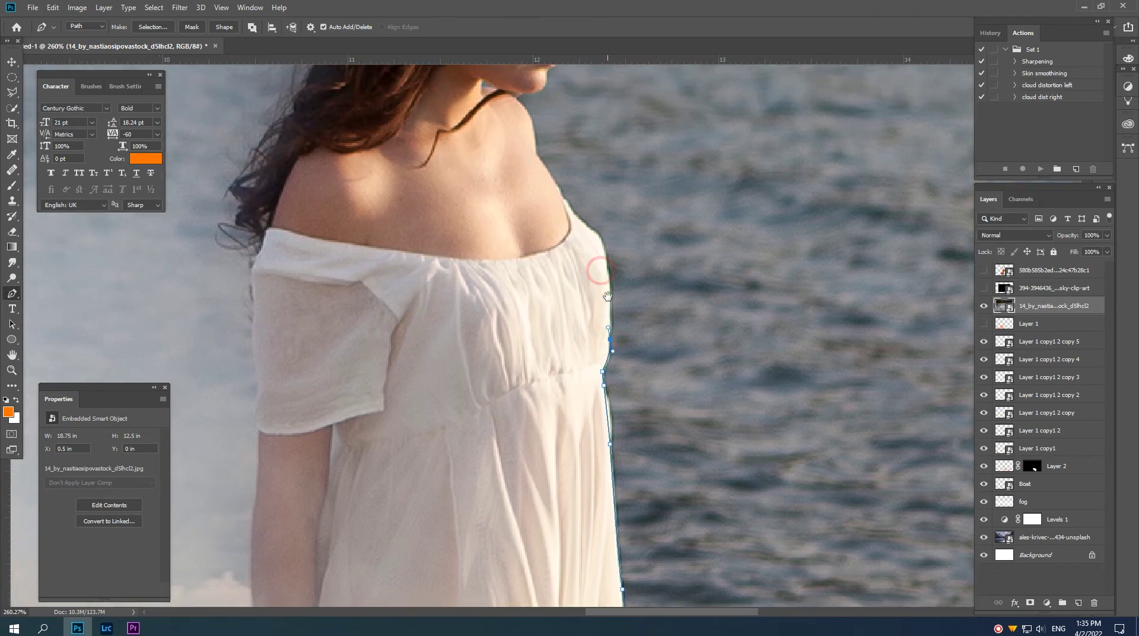
click(606, 263)
mouse_move(596, 244)
mouse_down()
mouse_move(602, 297)
mouse_move(585, 338)
mouse_move(601, 369)
mouse_up()
click(599, 305)
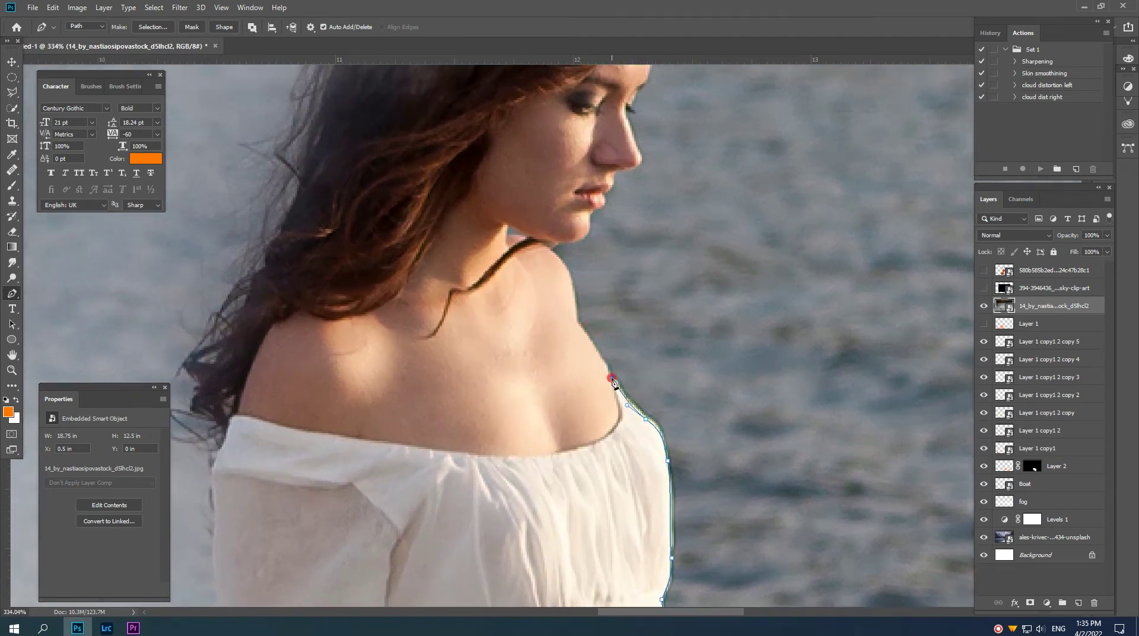
click(587, 337)
mouse_move(574, 309)
mouse_down()
mouse_move(574, 292)
mouse_move(586, 350)
mouse_move(557, 309)
mouse_up()
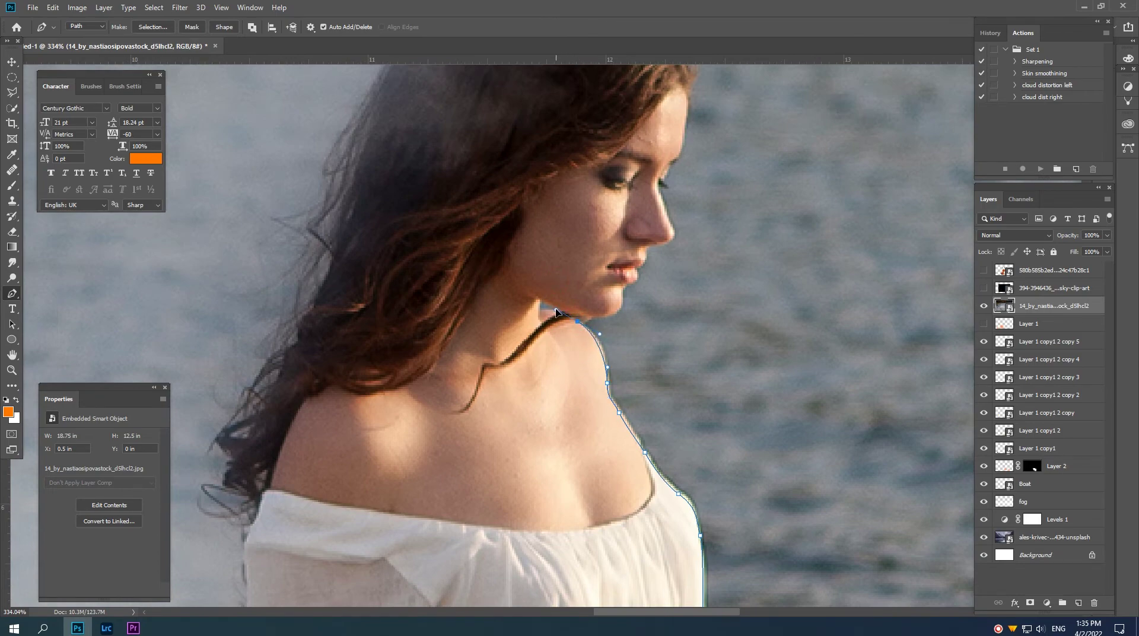
scroll(571, 362, up, 3)
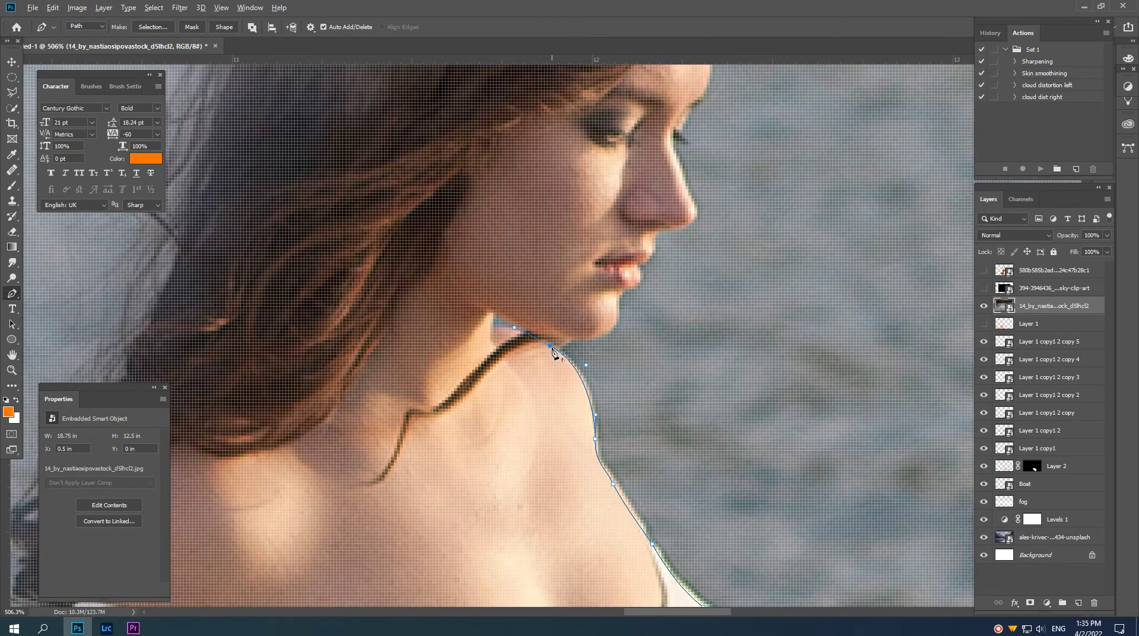
alt+click(550, 347)
Trace the face profile across chin, lips and nose up the nose bridge
mouse_move(619, 301)
mouse_down()
mouse_move(617, 279)
mouse_move(559, 362)
mouse_up()
alt+click(548, 358)
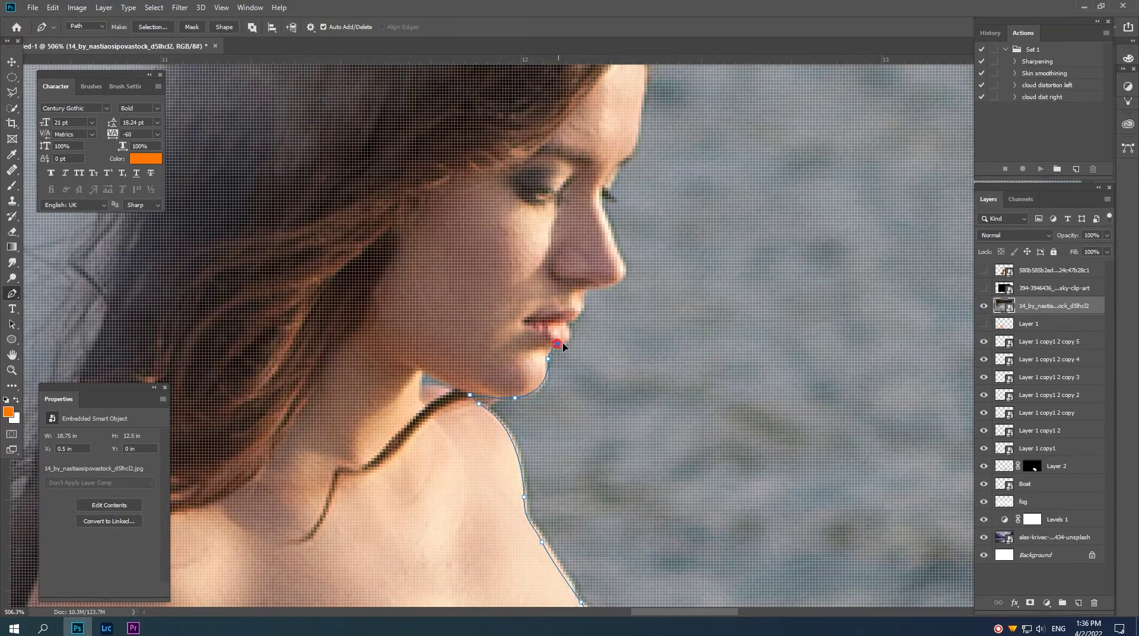
drag(557, 344, 564, 346)
drag(570, 324, 595, 285)
drag(611, 283, 617, 283)
mouse_move(624, 266)
mouse_down()
mouse_move(621, 256)
mouse_move(616, 289)
mouse_move(610, 243)
mouse_up()
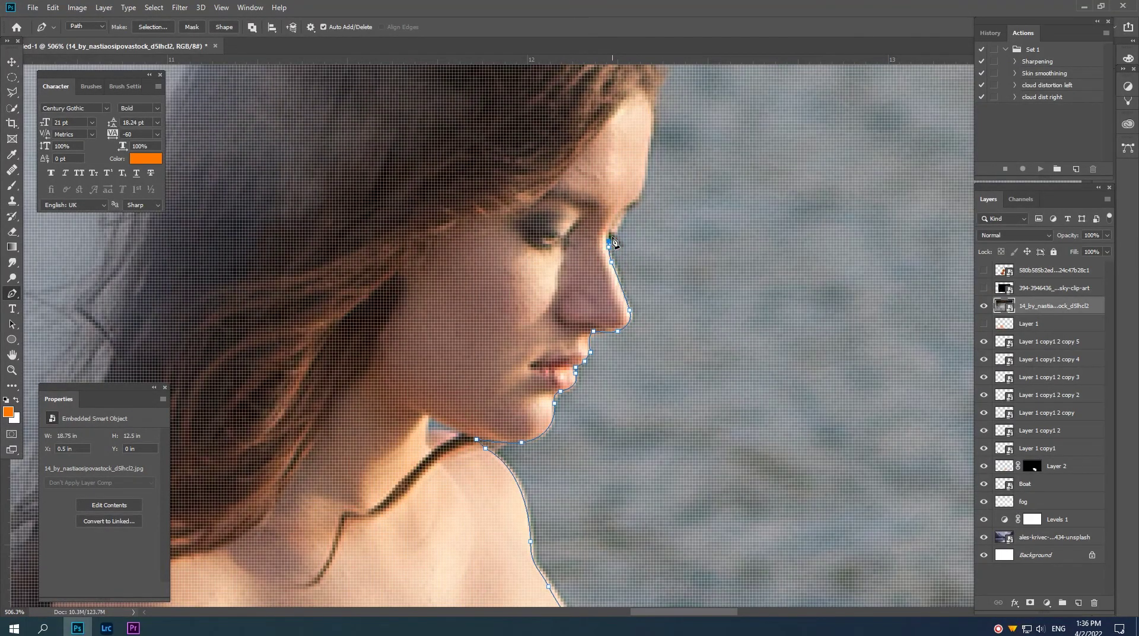
drag(624, 219, 630, 208)
mouse_move(629, 207)
mouse_down()
mouse_move(606, 267)
mouse_move(606, 295)
mouse_move(620, 270)
mouse_move(613, 323)
mouse_up()
click(617, 261)
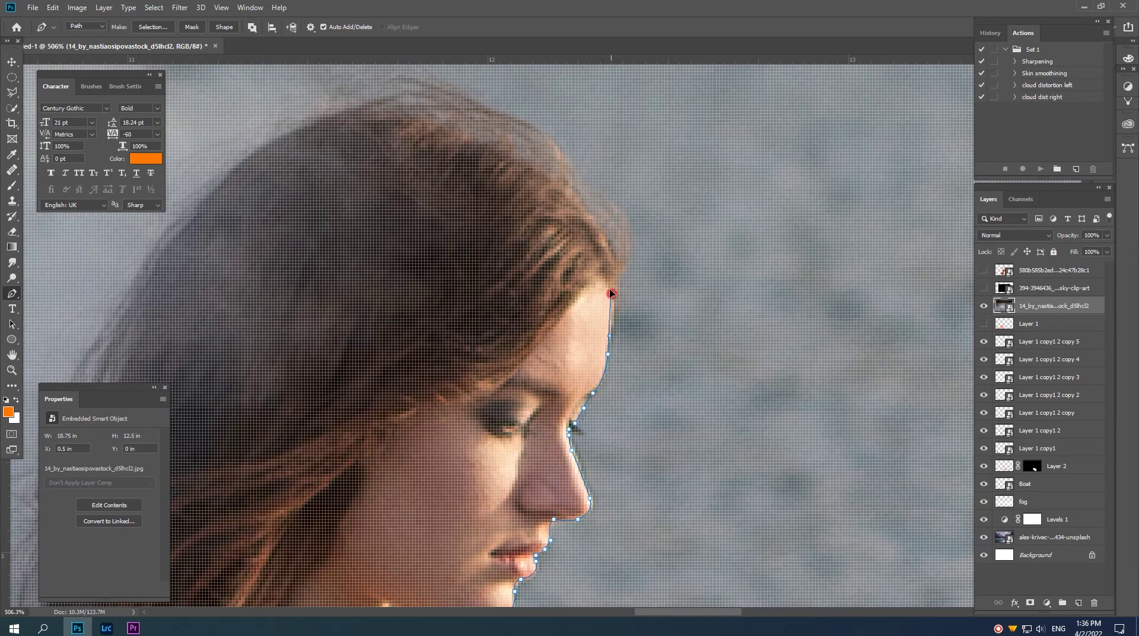
Extend the path up the forehead along the hairline to the top of the head
drag(608, 279, 605, 314)
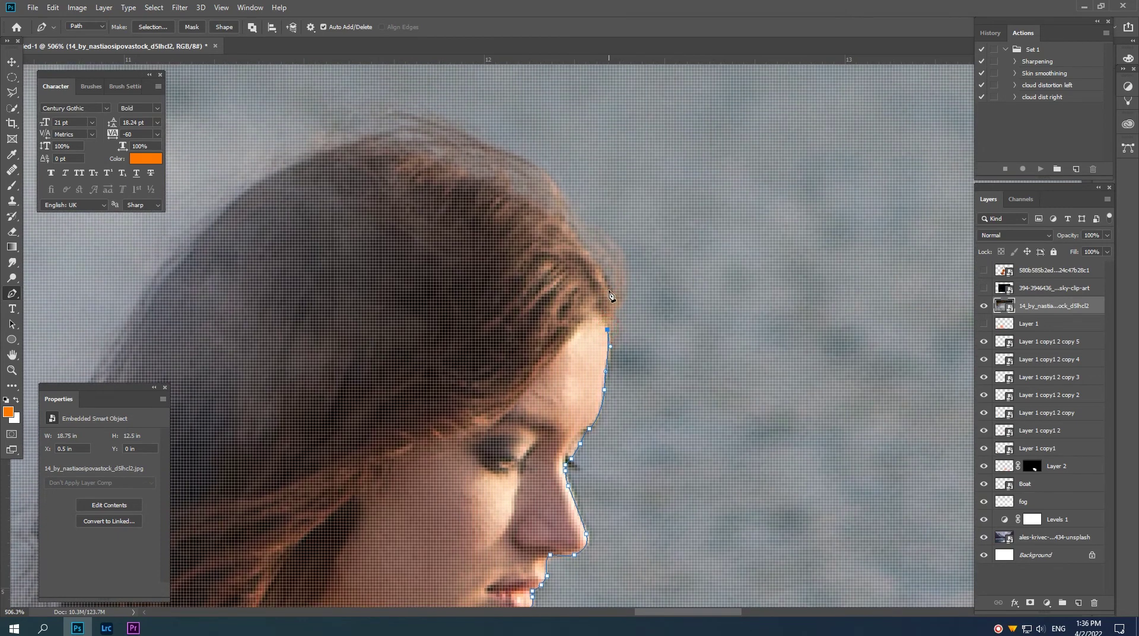
drag(564, 258, 583, 302)
click(555, 251)
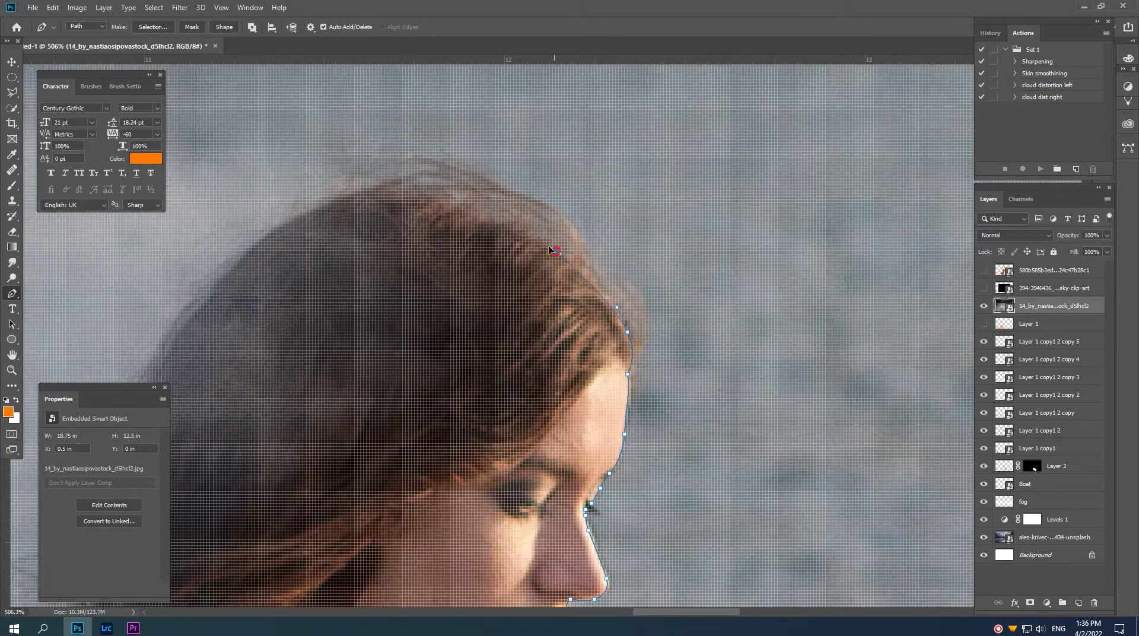
click(535, 238)
click(522, 226)
mouse_move(476, 221)
mouse_down()
mouse_move(552, 239)
mouse_move(566, 216)
mouse_move(423, 227)
mouse_move(515, 190)
mouse_up()
click(524, 218)
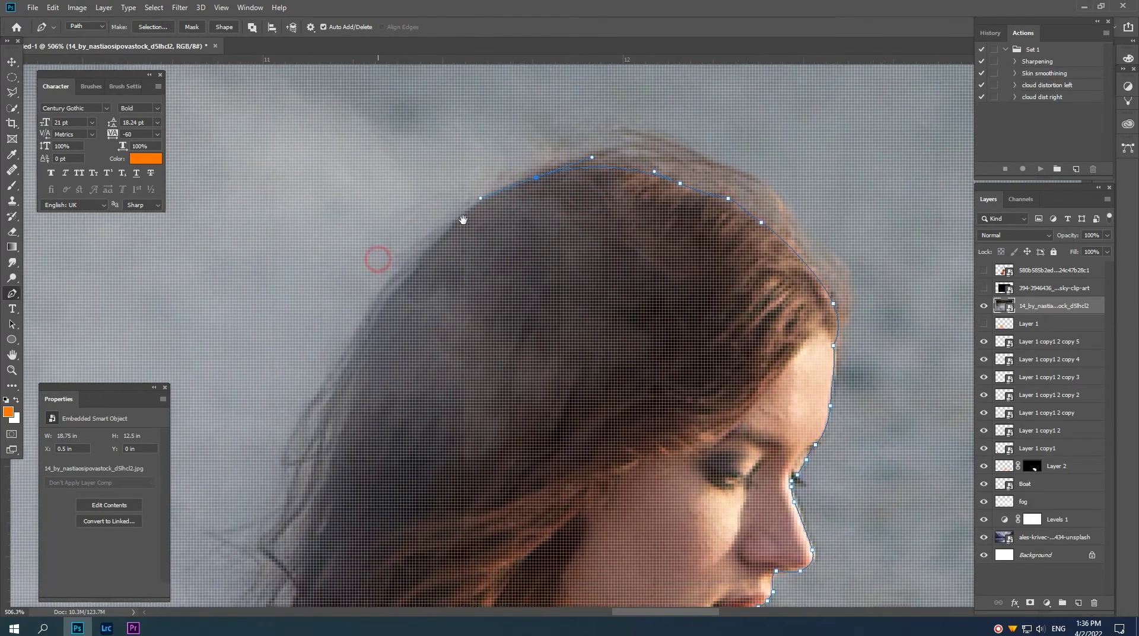
Carry the path across the top of the head and down the back hair
click(467, 248)
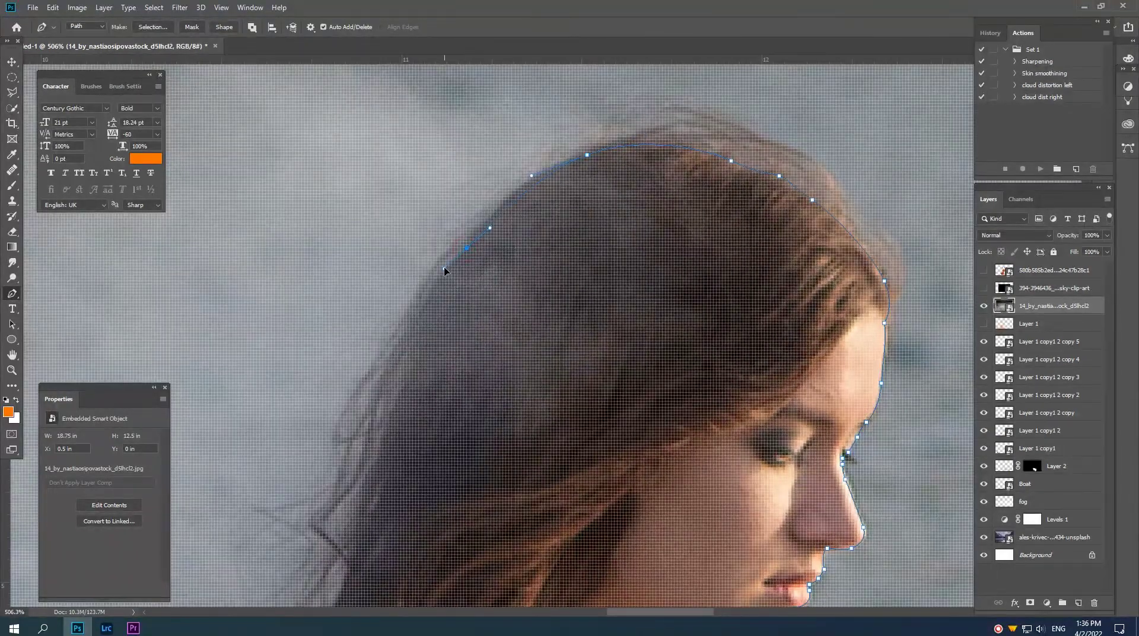
drag(506, 203, 488, 223)
drag(450, 290, 481, 239)
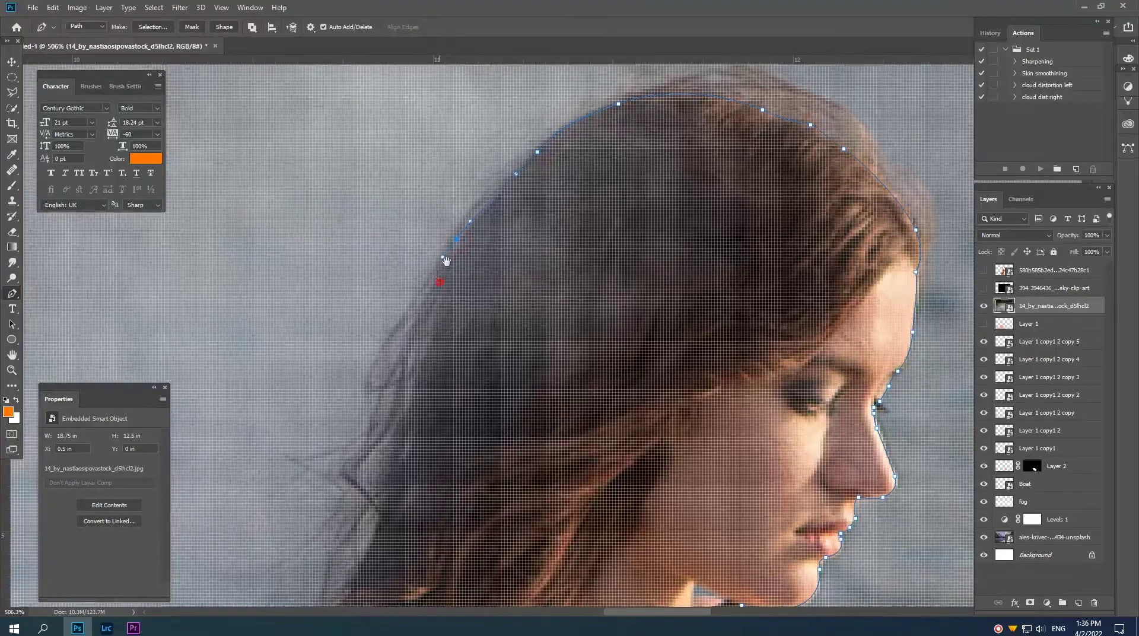
scroll(447, 253, down, 5)
mouse_move(397, 349)
mouse_down()
mouse_move(436, 270)
mouse_move(455, 266)
mouse_up()
click(434, 327)
scroll(439, 296, down, 8)
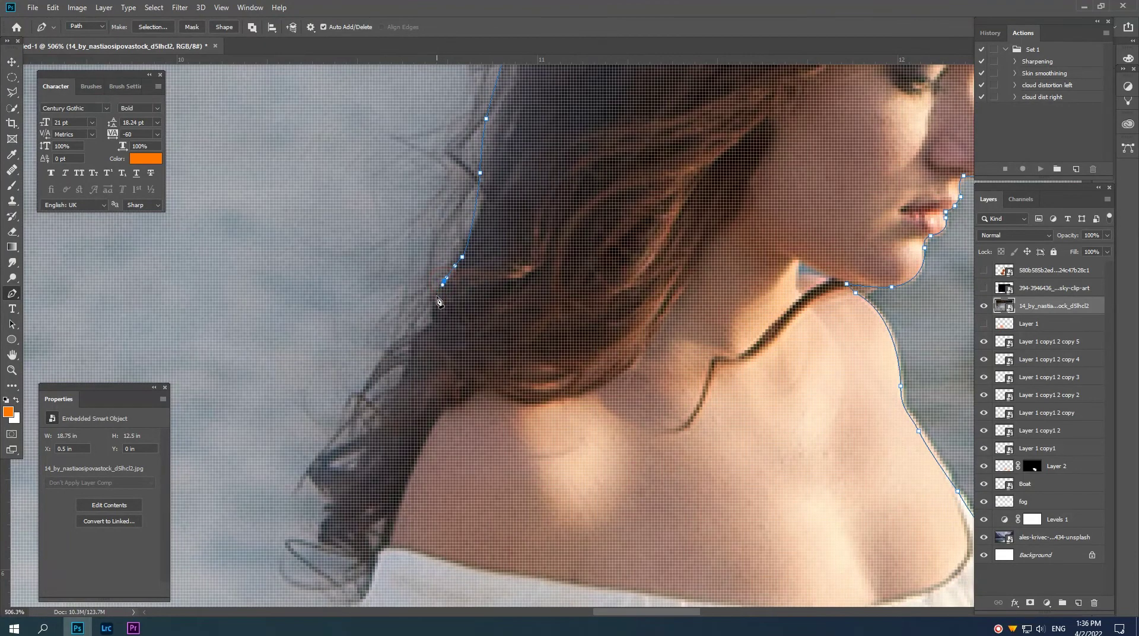
Continue the path past the hair ends and down the sleeve to its bottom corner
drag(409, 353, 440, 299)
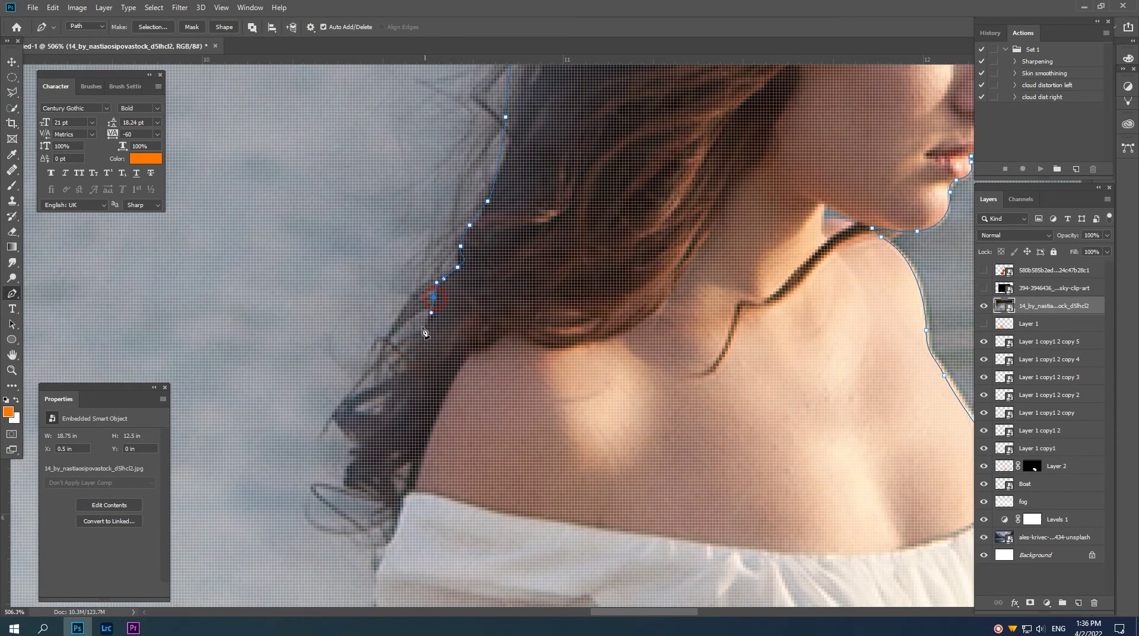
drag(394, 362, 399, 308)
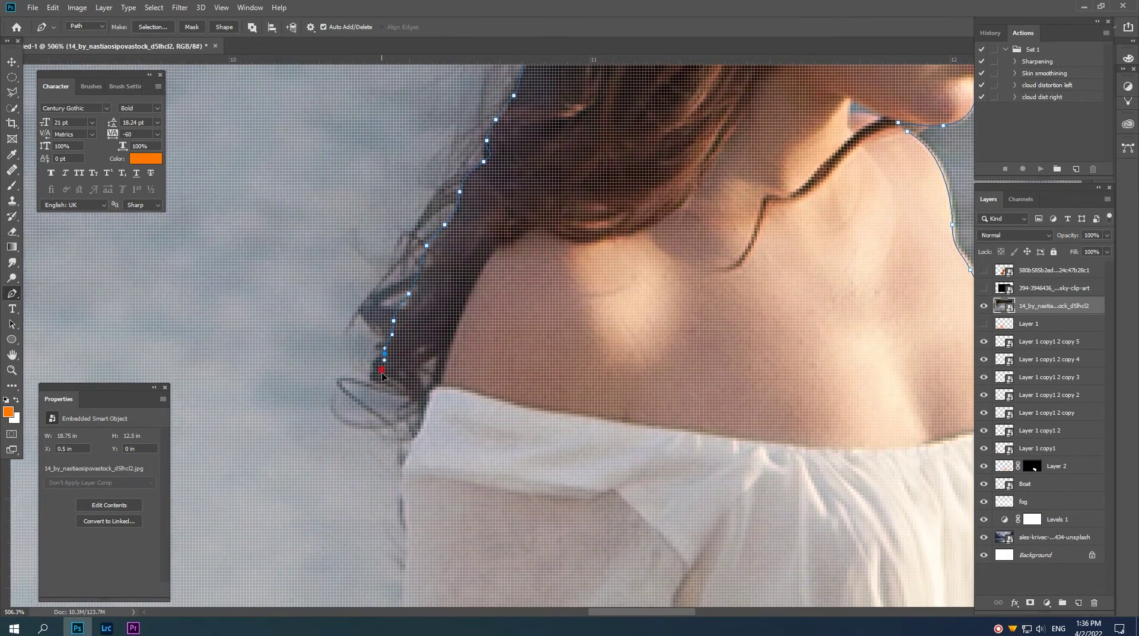
drag(383, 376, 418, 334)
click(407, 323)
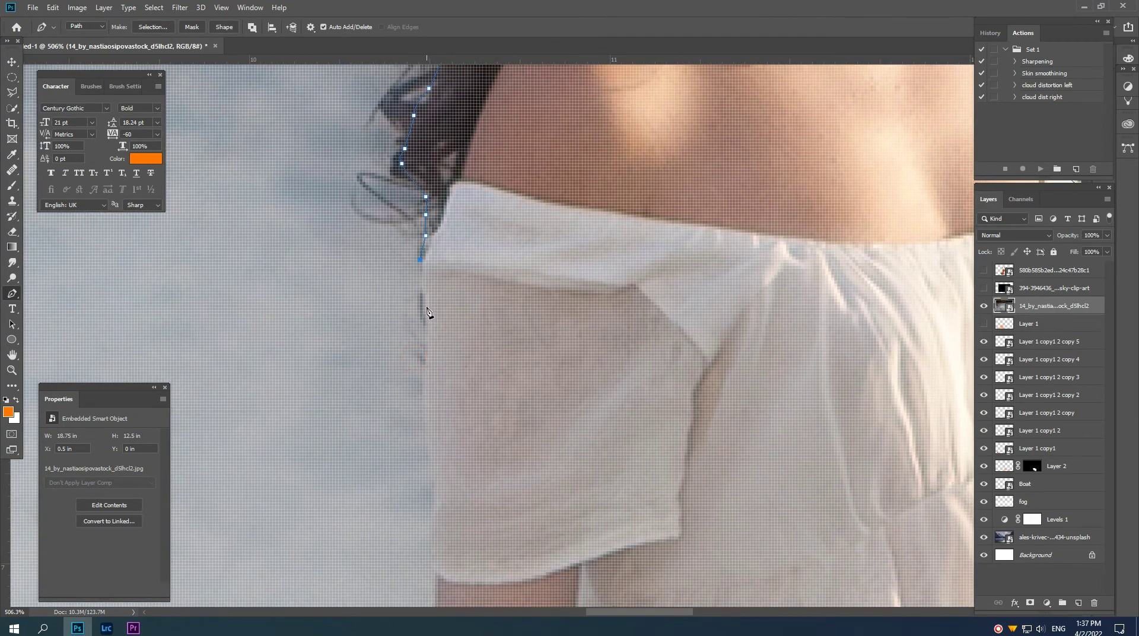
click(418, 369)
mouse_move(435, 331)
mouse_down()
mouse_move(459, 423)
mouse_move(463, 389)
mouse_up()
click(458, 409)
mouse_move(458, 437)
mouse_down()
mouse_move(458, 416)
mouse_move(465, 423)
mouse_move(437, 328)
mouse_move(415, 368)
mouse_move(438, 424)
mouse_up()
click(468, 421)
Trace down the dress's left edge to the hem's left corner
scroll(415, 385, down, 5)
scroll(437, 427, down, 1)
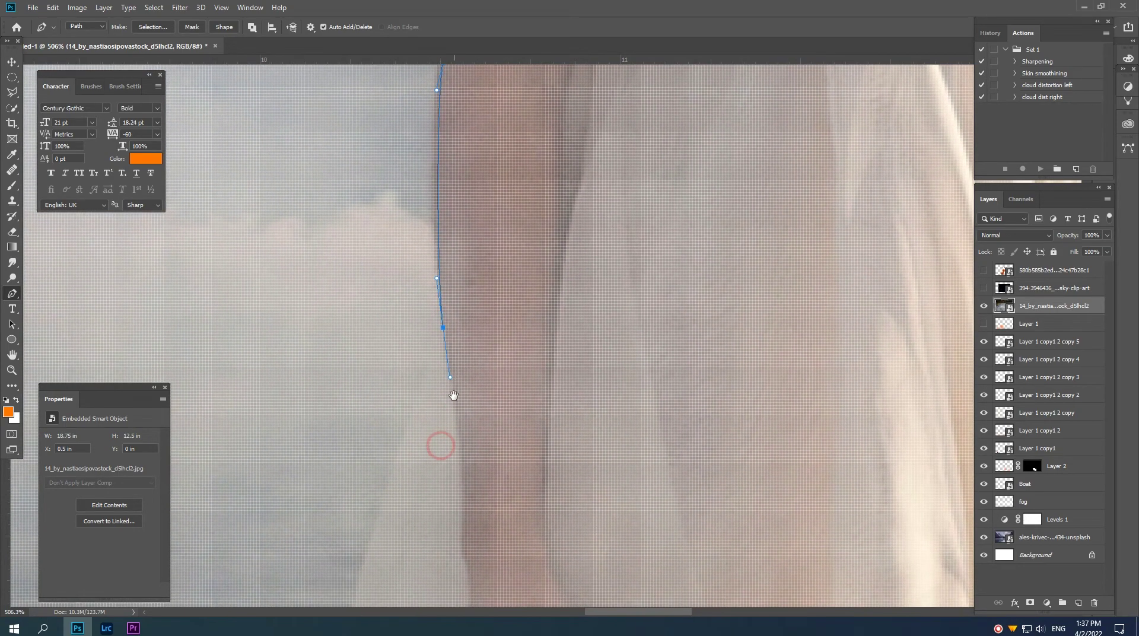
click(443, 327)
scroll(415, 386, down, 5)
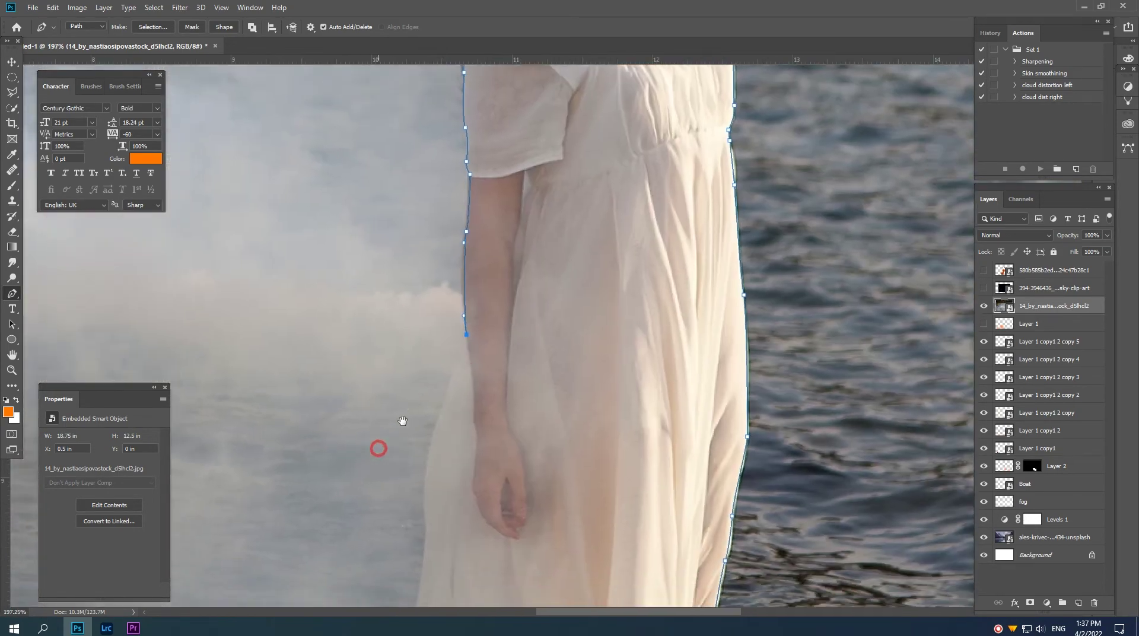
mouse_move(379, 448)
mouse_down()
mouse_move(462, 399)
mouse_move(459, 472)
mouse_move(498, 361)
mouse_up()
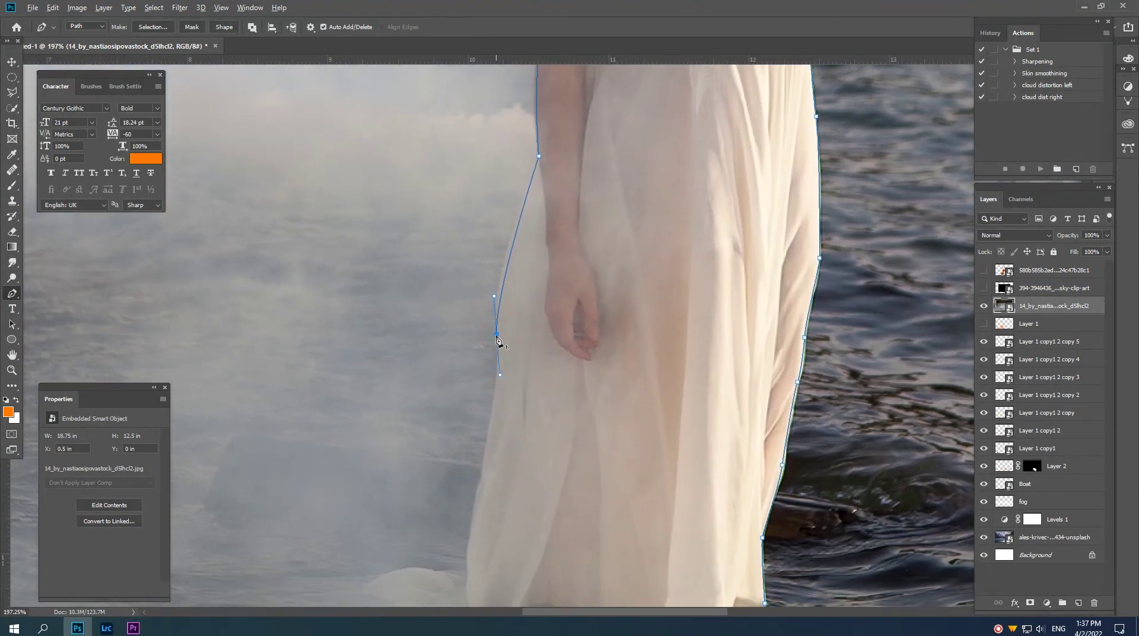
click(496, 336)
click(491, 403)
click(487, 437)
drag(487, 479, 499, 314)
click(480, 371)
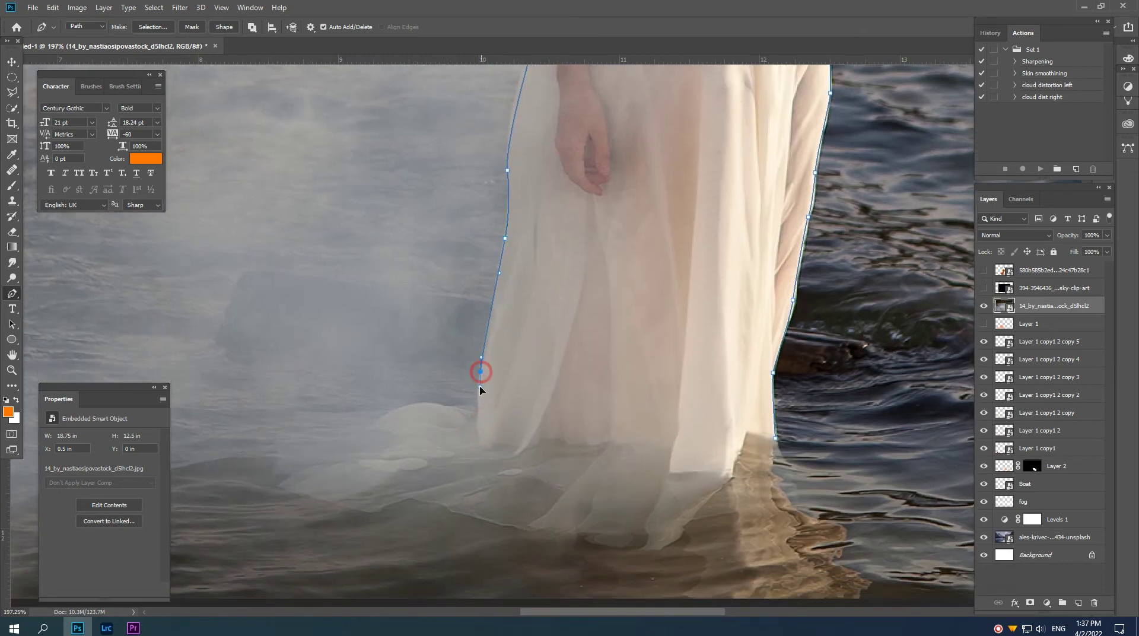
drag(477, 411, 479, 429)
click(480, 434)
Run anchors along the hem to the dress's right corner and close the outline
click(501, 443)
click(653, 448)
click(670, 453)
click(671, 462)
click(682, 466)
click(695, 469)
click(725, 464)
click(738, 449)
click(751, 436)
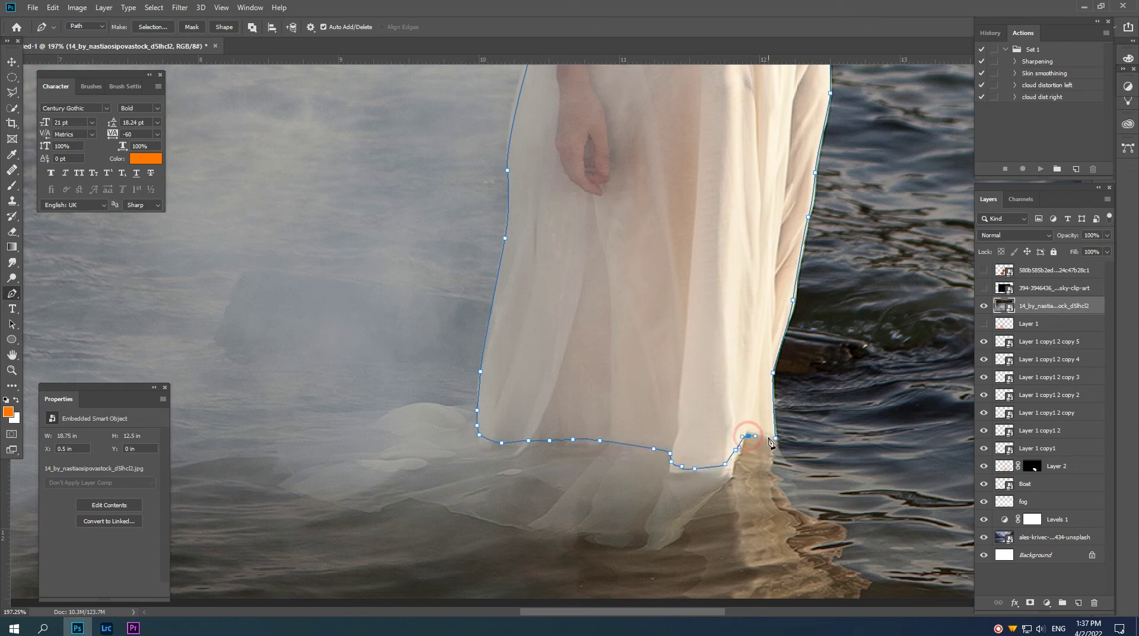
click(776, 438)
drag(719, 426, 617, 431)
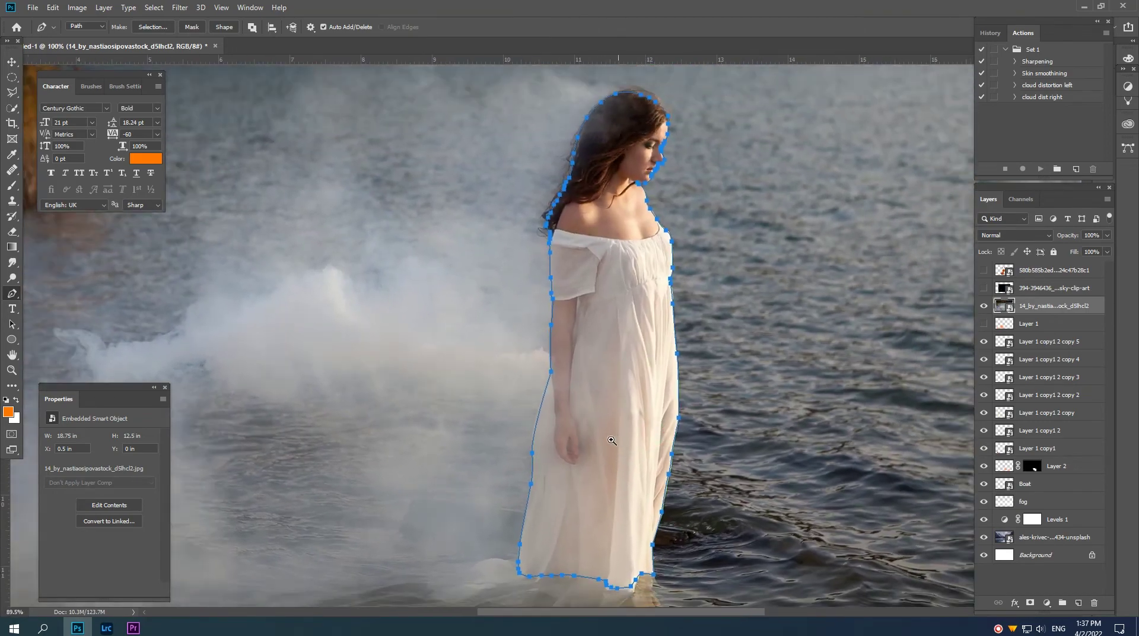
Start a new path at the sleeve hem corner, through the arm gap, up to the neck
drag(567, 261, 619, 319)
drag(598, 356, 631, 356)
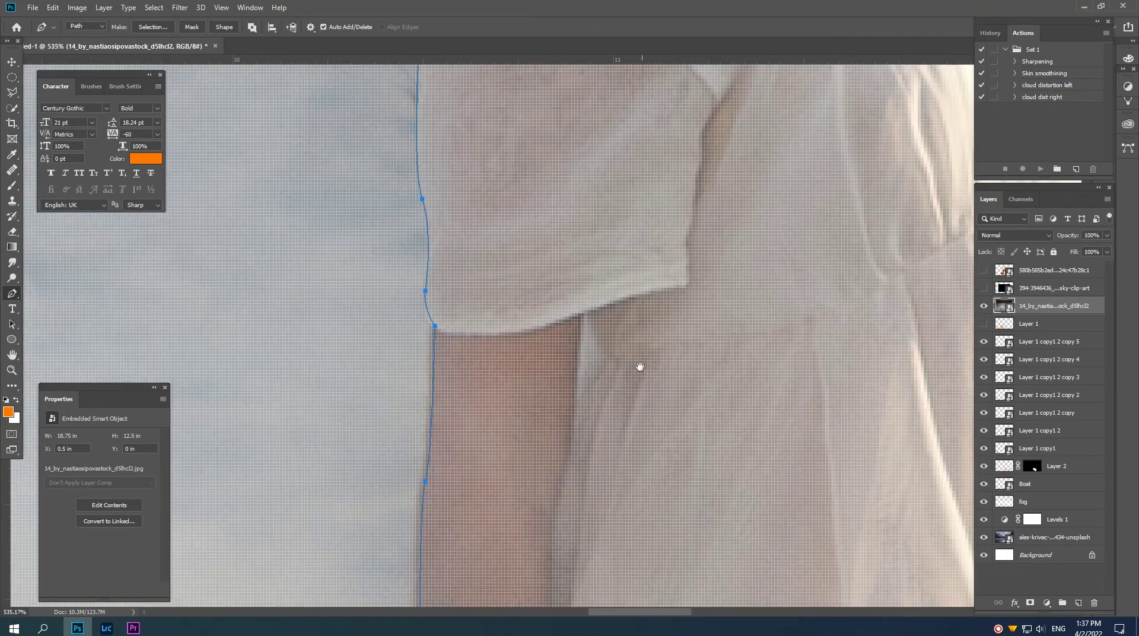
click(599, 322)
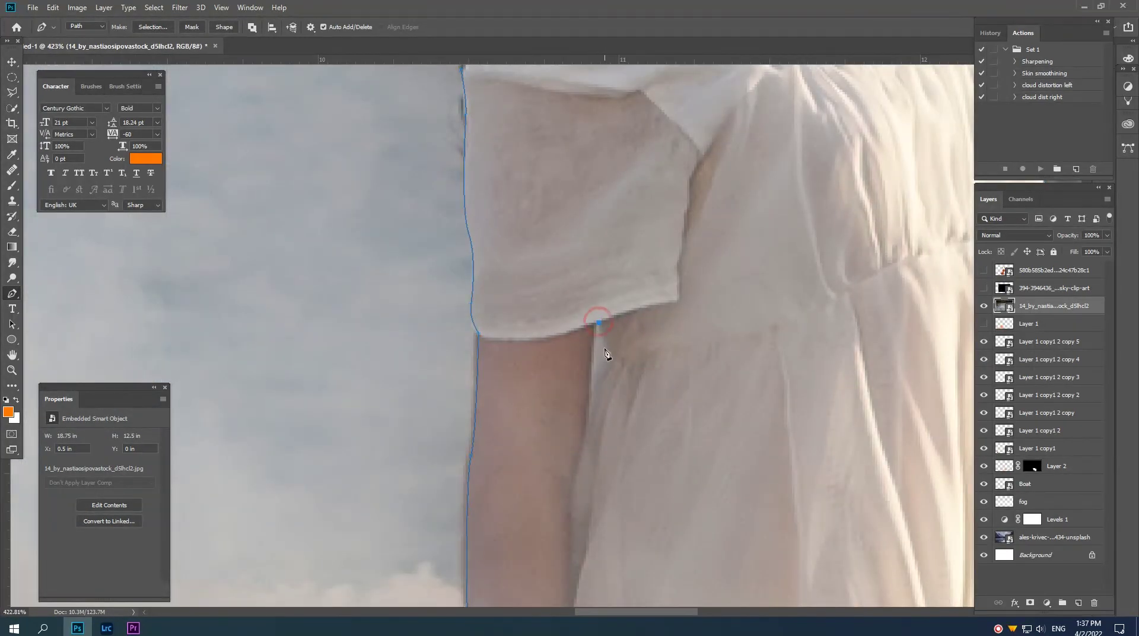
click(605, 353)
drag(597, 373, 596, 378)
scroll(637, 326, down, 4)
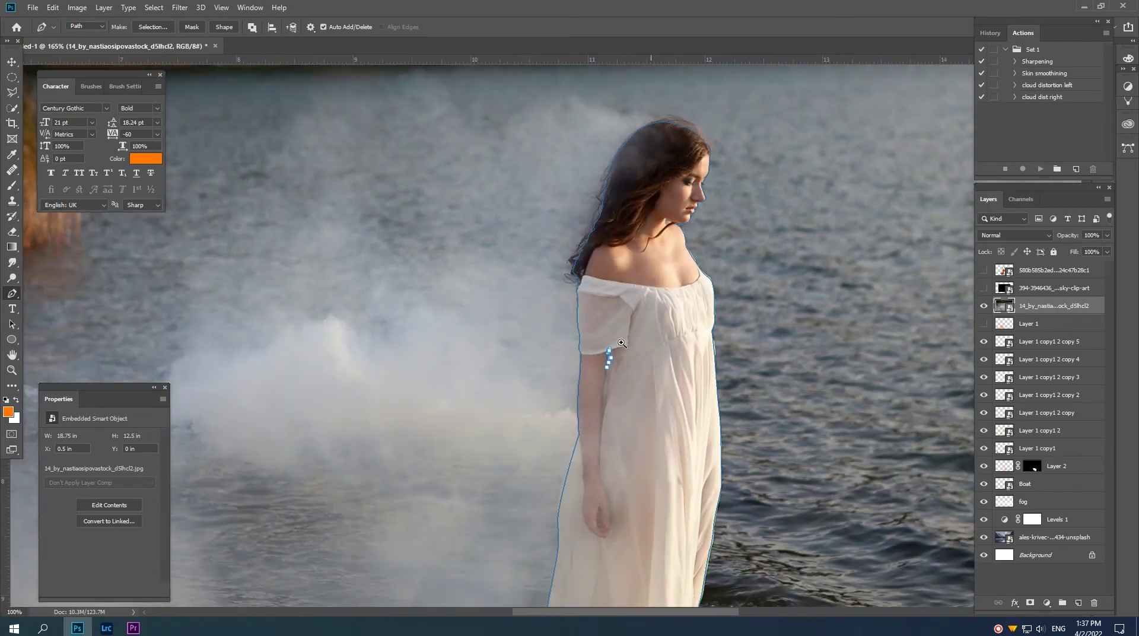
scroll(682, 209, up, 2)
scroll(683, 209, up, 2)
scroll(682, 210, up, 1)
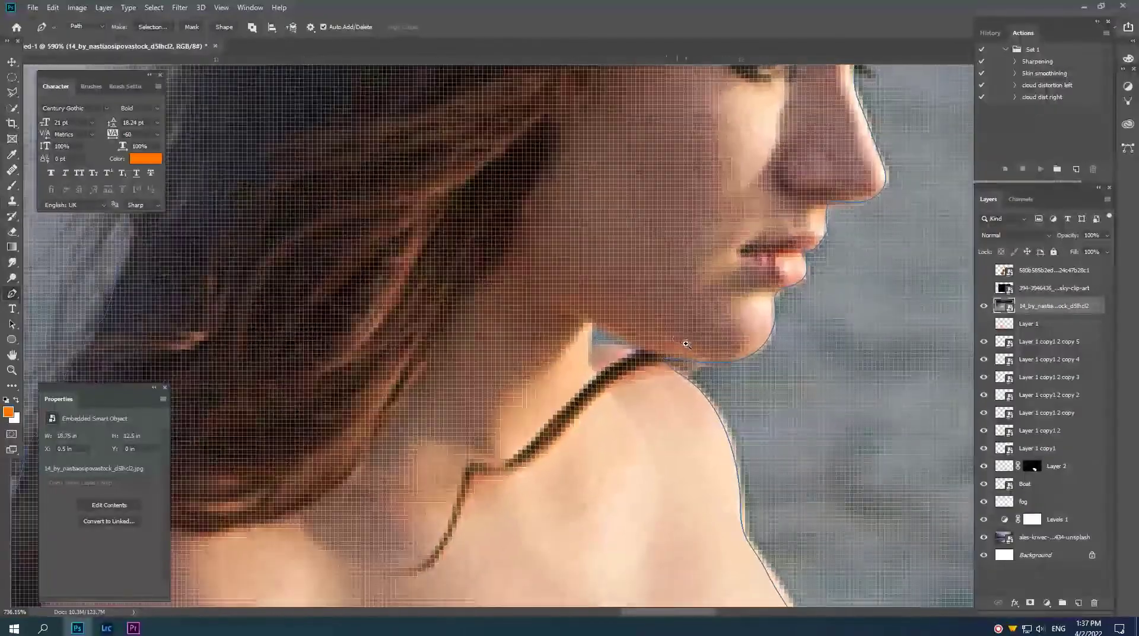
click(591, 324)
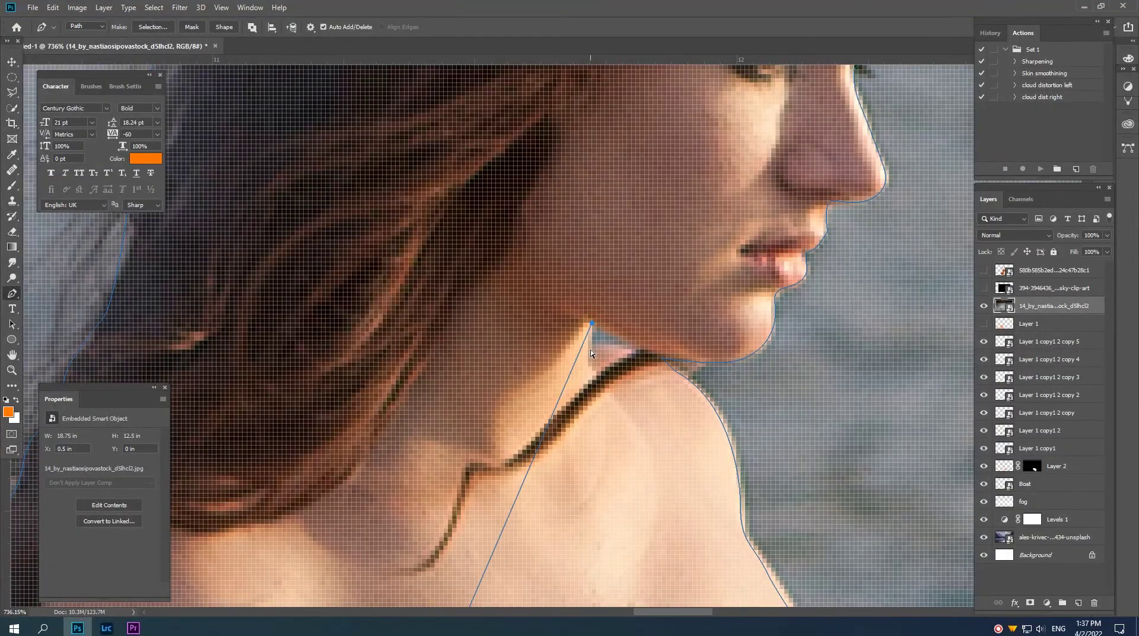
Add curved anchors along the neck and chin to finish the outline
scroll(590, 354, down, 3)
scroll(581, 275, up, 3)
drag(617, 320, 630, 290)
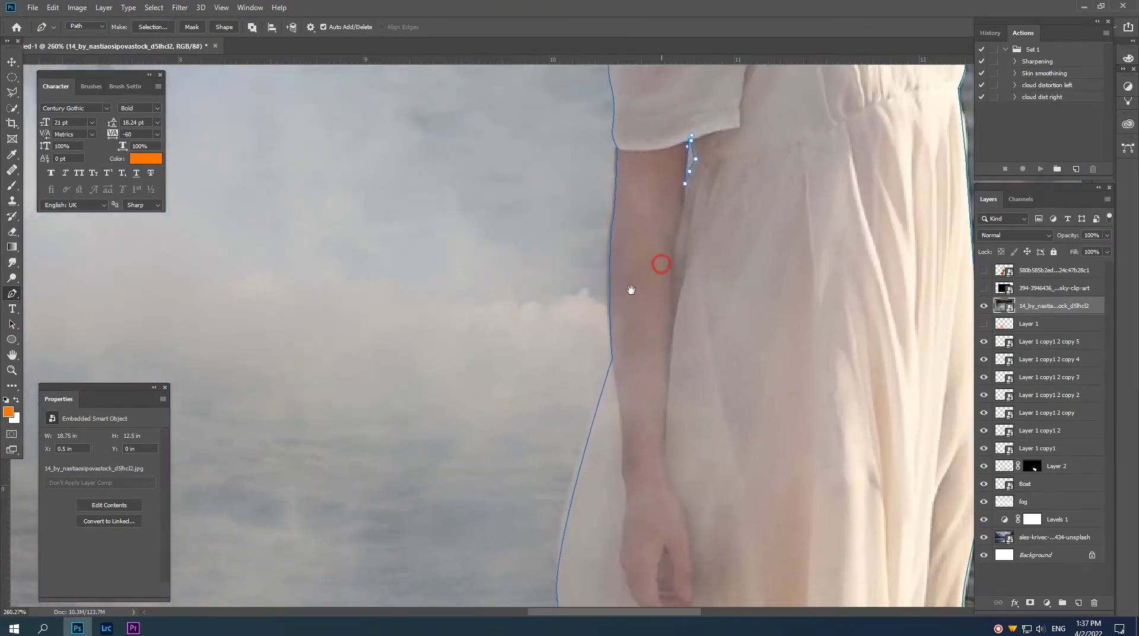
scroll(688, 178, up, 2)
scroll(594, 267, up, 2)
scroll(556, 340, up, 1)
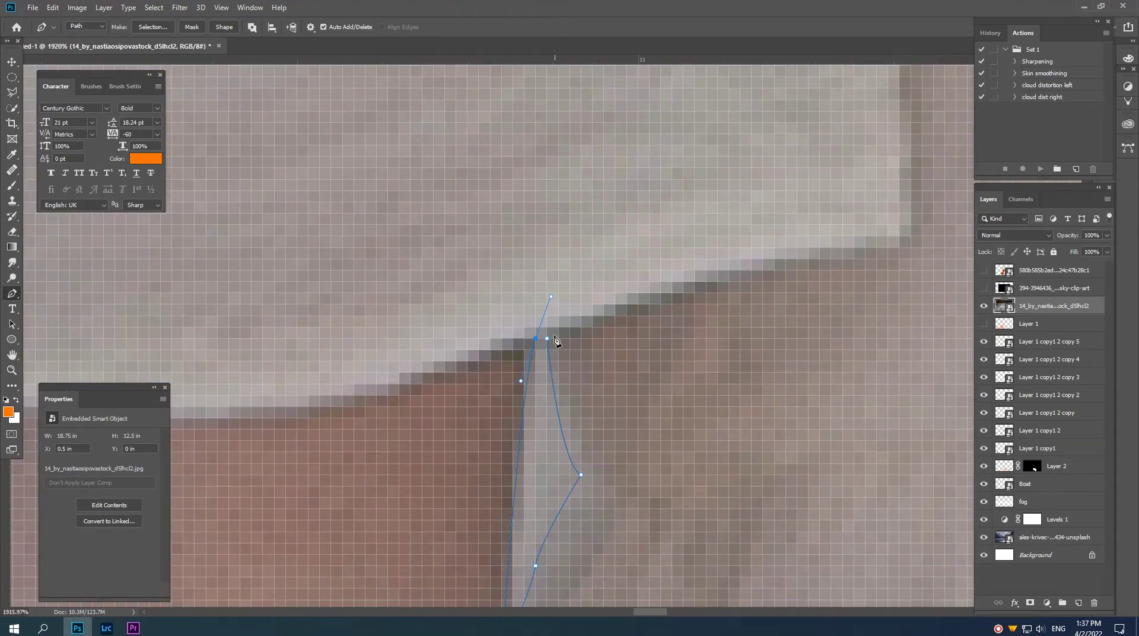
scroll(550, 343, down, 2)
scroll(653, 250, down, 2)
scroll(617, 273, up, 4)
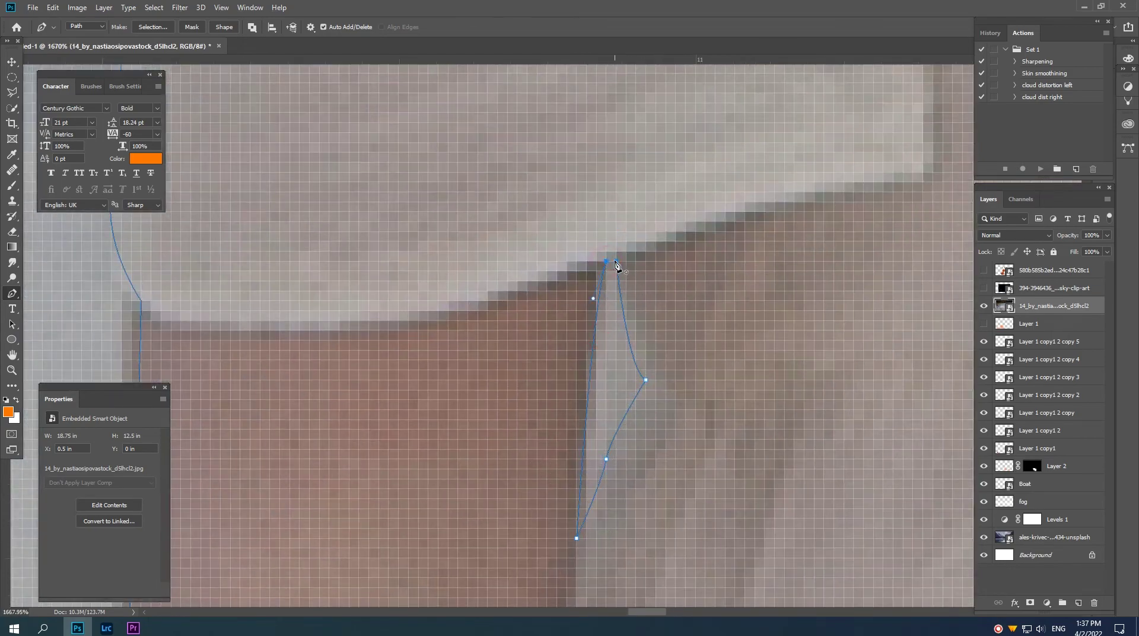
scroll(609, 266, down, 3)
scroll(630, 272, down, 2)
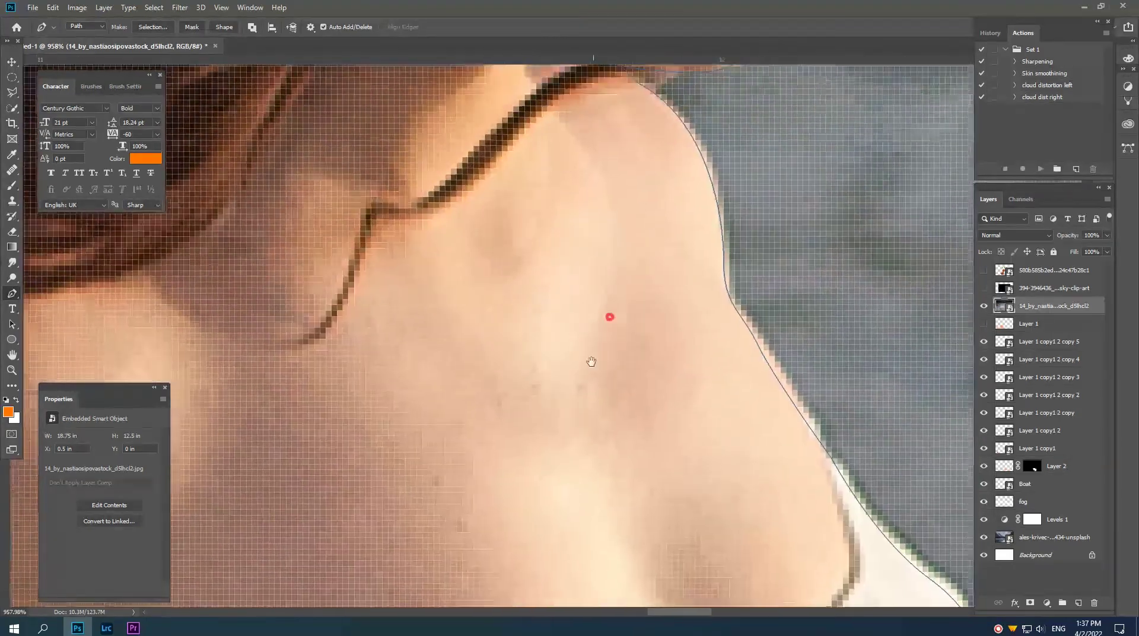
scroll(591, 362, up, 1)
scroll(565, 288, up, 1)
scroll(515, 227, up, 1)
scroll(515, 228, up, 1)
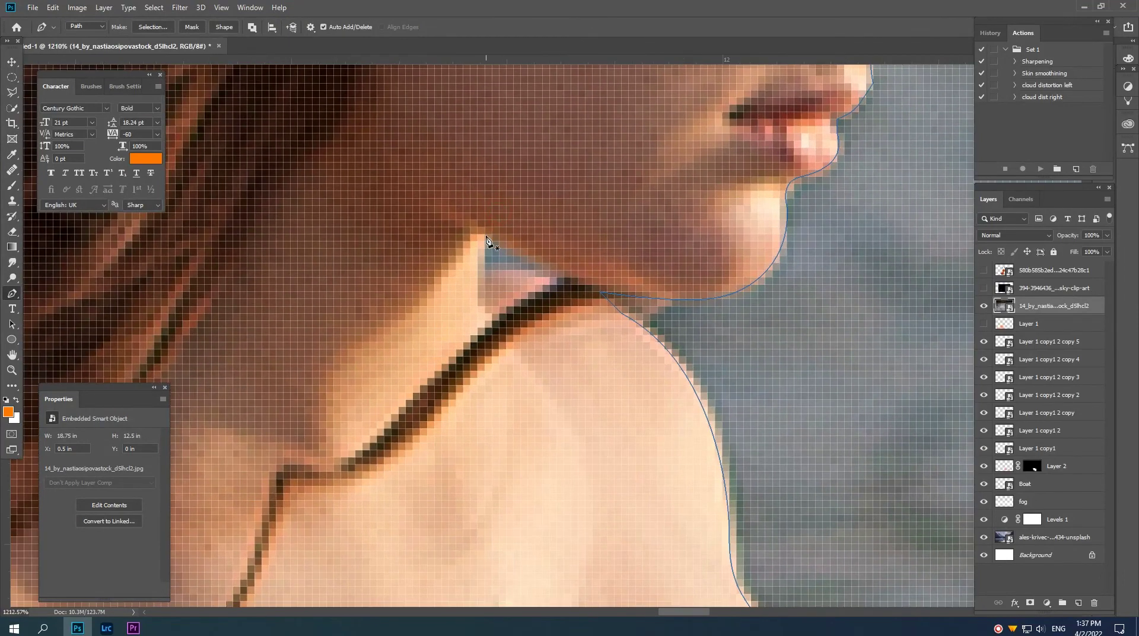
drag(479, 234, 478, 270)
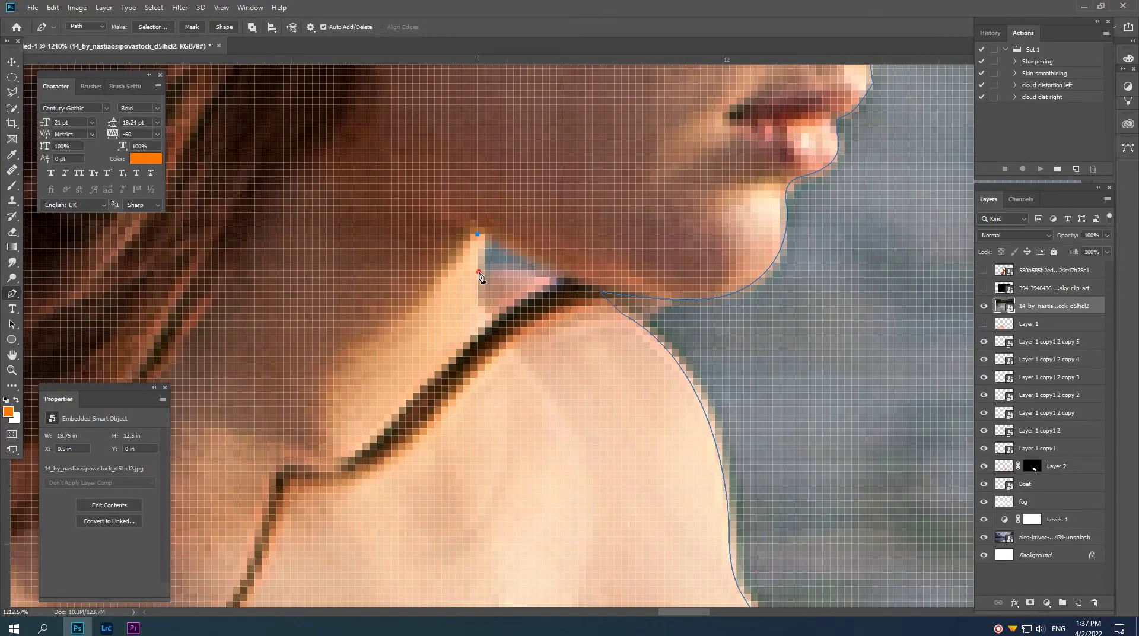
click(556, 277)
Load the finished path as a selection with Ctrl+Enter
scroll(481, 238, down, 5)
scroll(420, 242, down, 5)
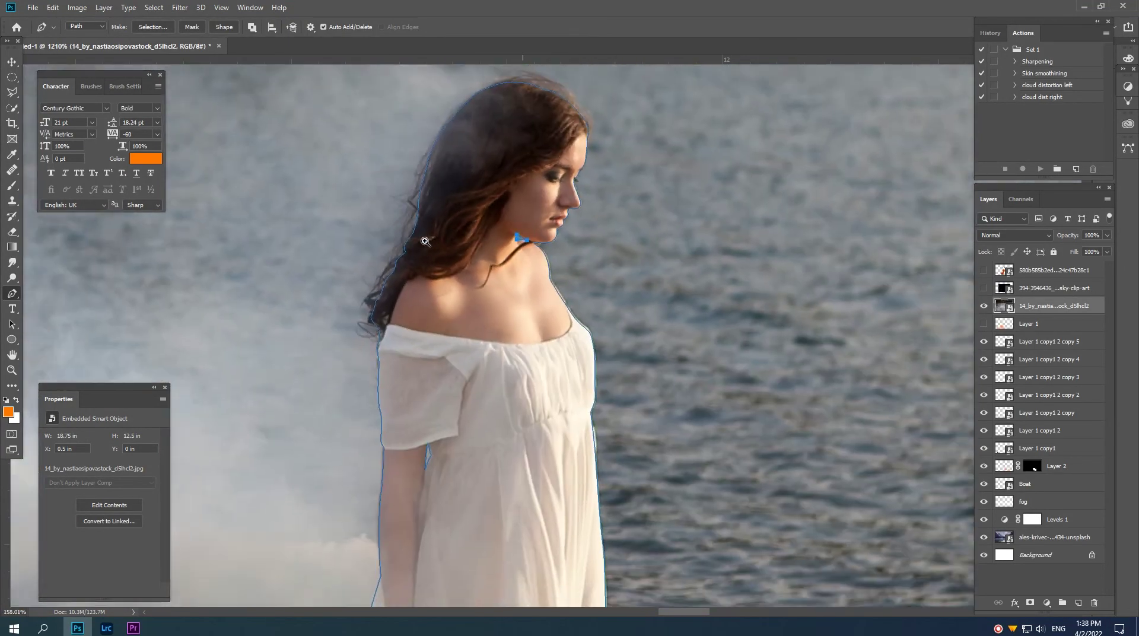
scroll(410, 244, down, 1)
scroll(398, 247, down, 1)
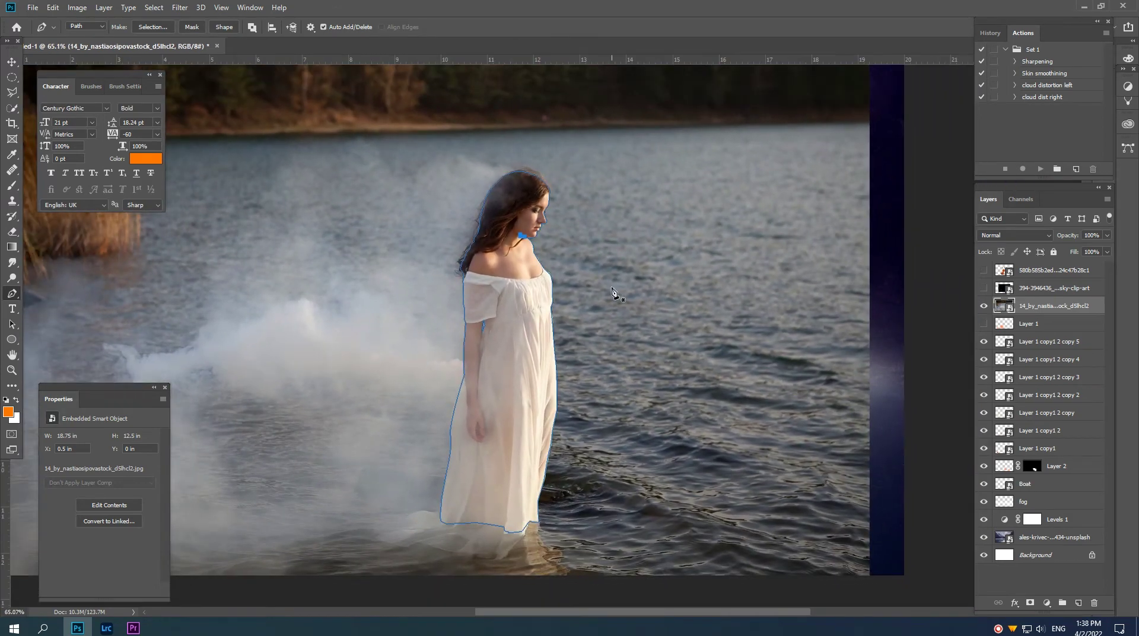
key(ctrl+Return)
Add a layer mask from the selection and open Select and Mask on it
click(1031, 603)
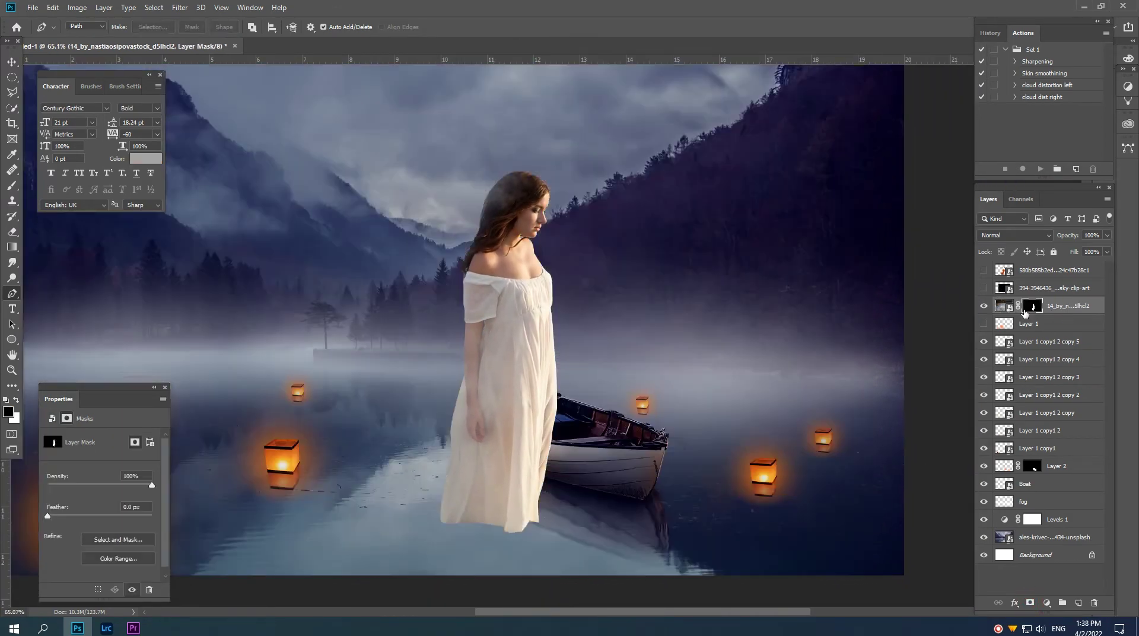
right_click(1032, 307)
click(1039, 394)
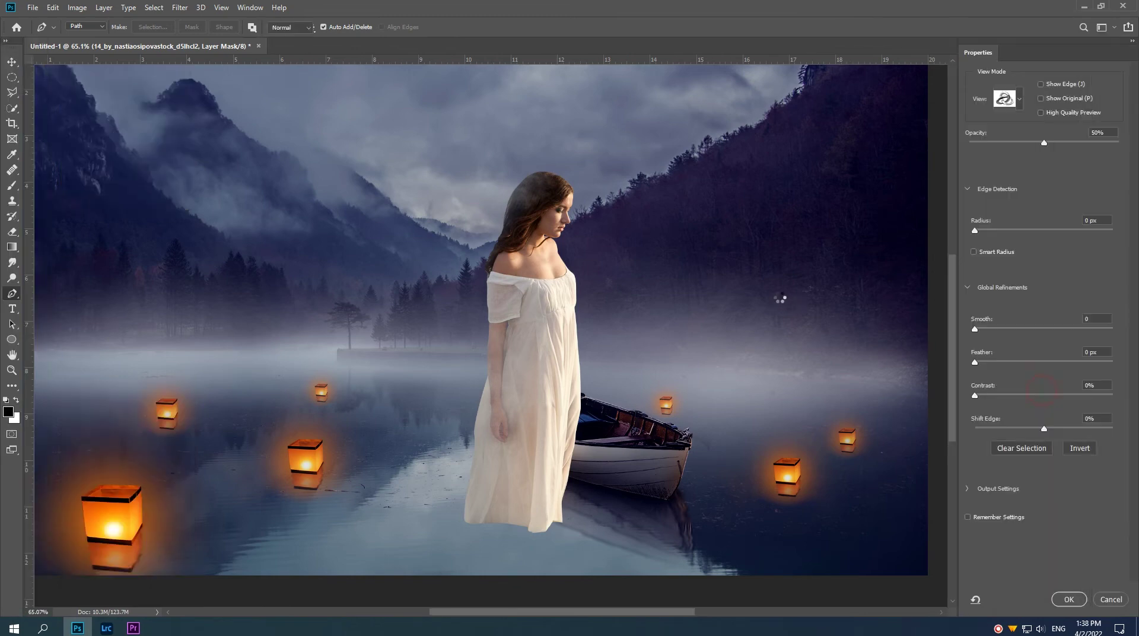
scroll(510, 212, up, 3)
scroll(510, 211, up, 3)
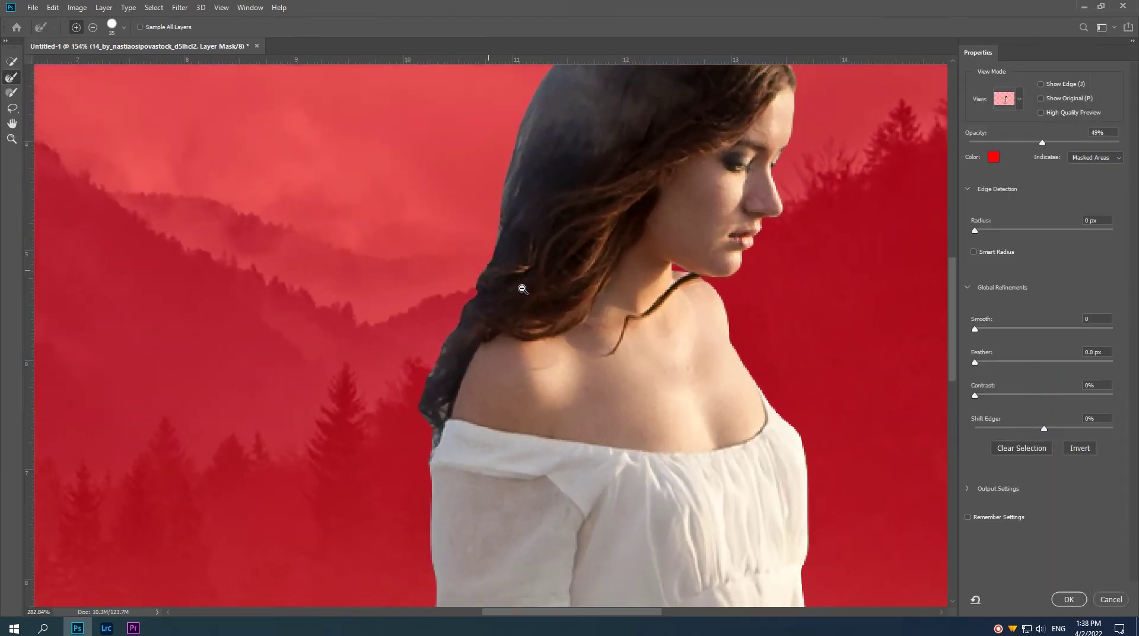
scroll(428, 330, up, 1)
Refine the left and top hair edges with the Refine Edge Brush
key(bracketleft)
key(bracketleft)
key(bracketleft)
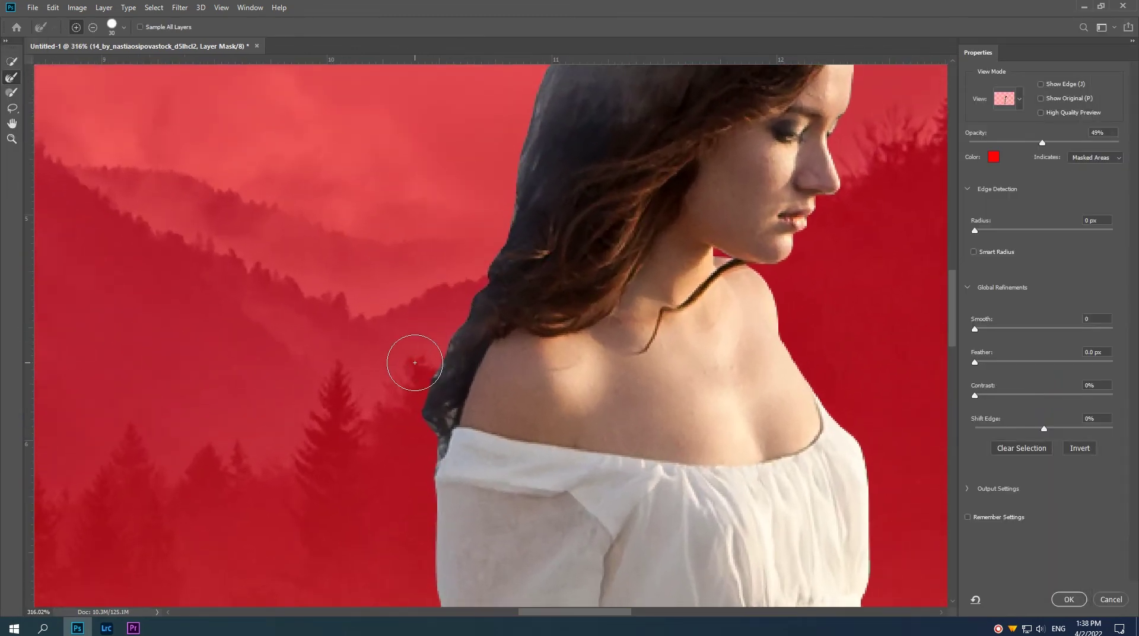
key(bracketright)
mouse_move(429, 423)
mouse_down()
mouse_move(436, 445)
mouse_move(443, 348)
mouse_move(516, 216)
mouse_move(529, 299)
mouse_up()
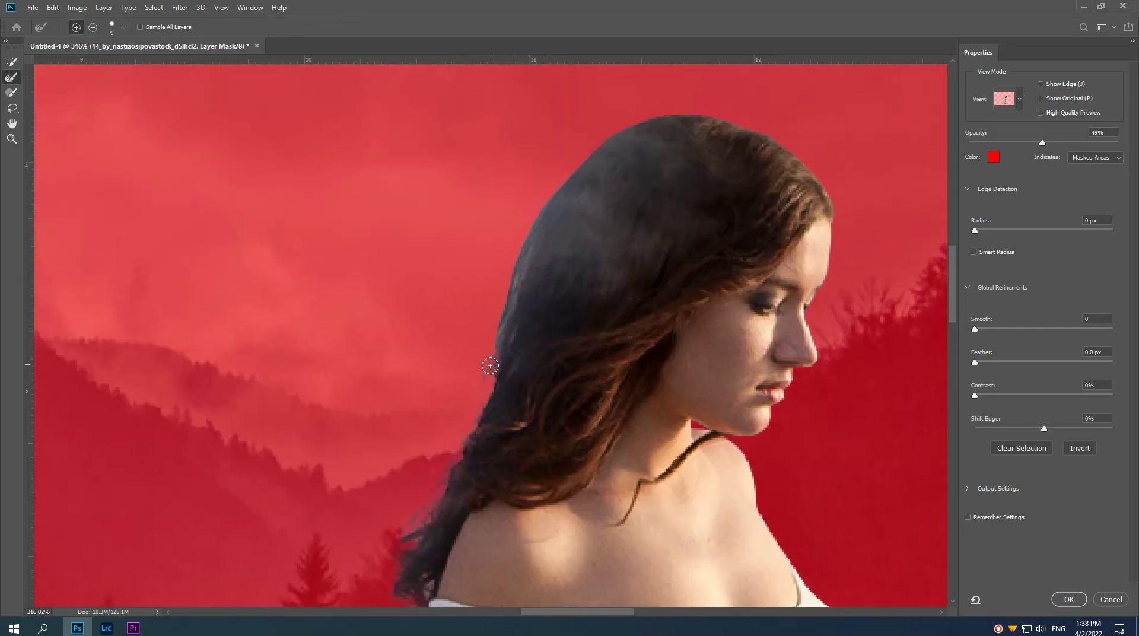
mouse_move(490, 356)
mouse_down()
mouse_move(499, 325)
mouse_move(482, 368)
mouse_up()
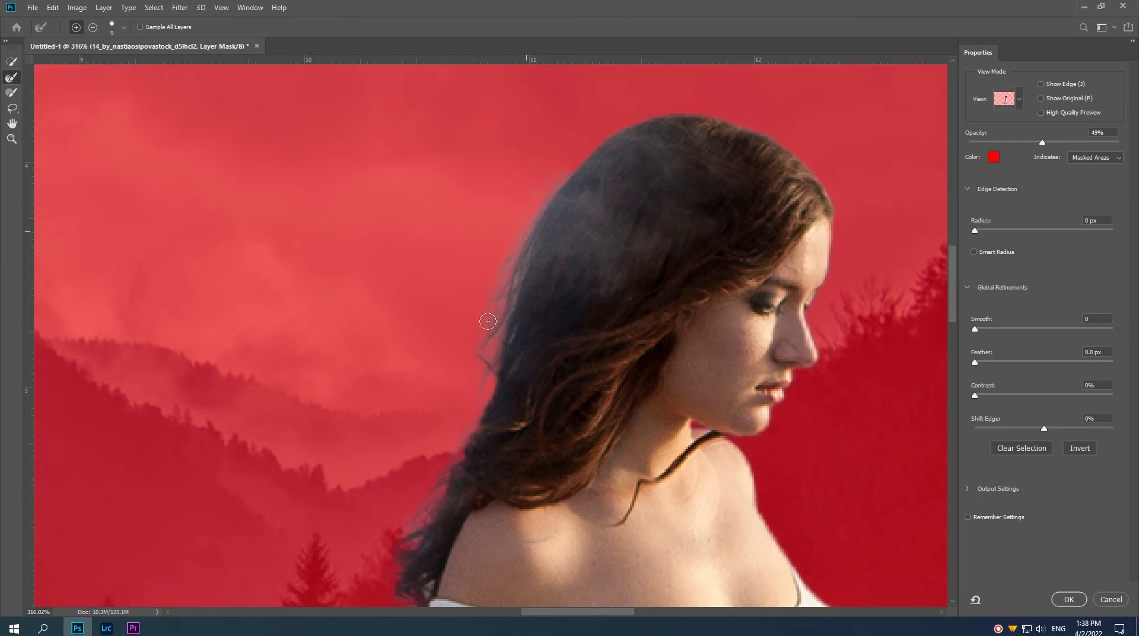
drag(440, 498, 544, 217)
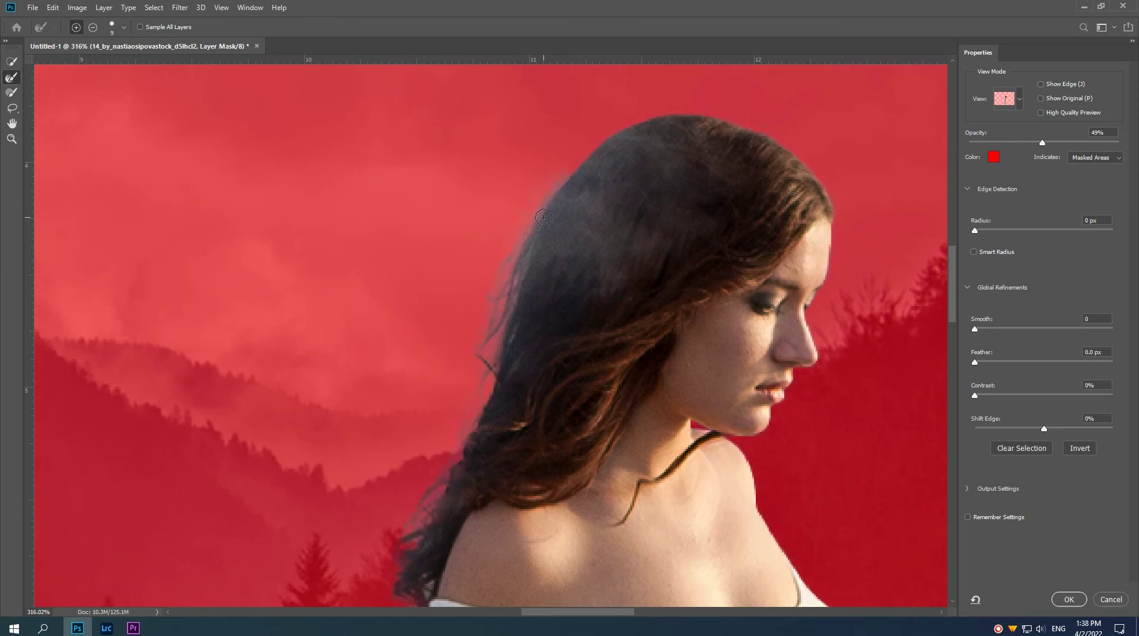
drag(563, 175, 594, 142)
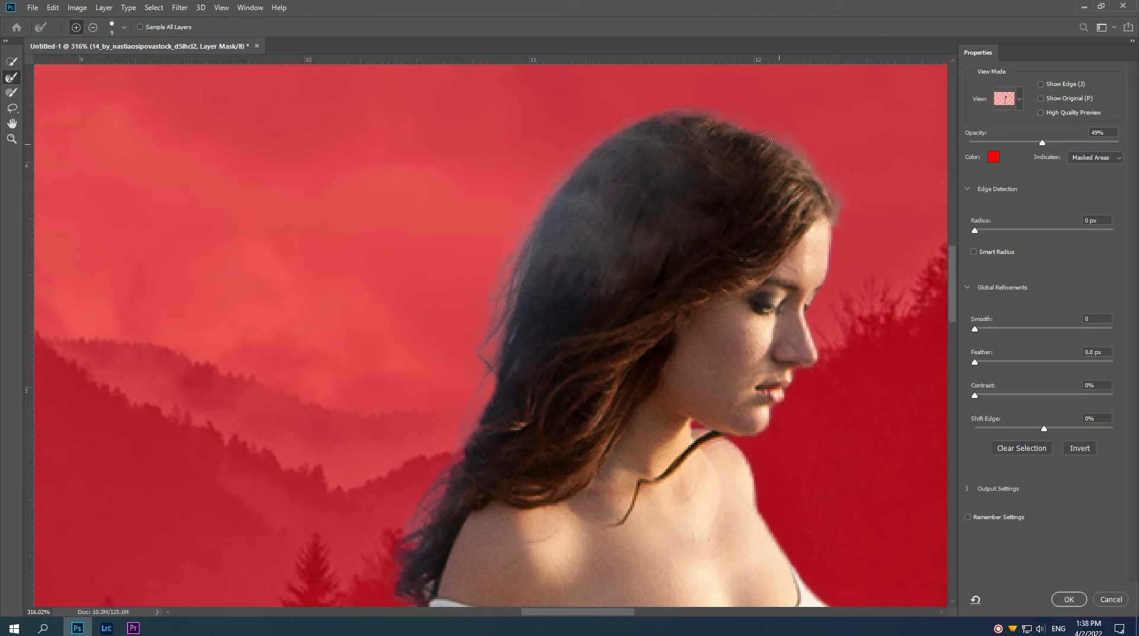
scroll(597, 231, down, 5)
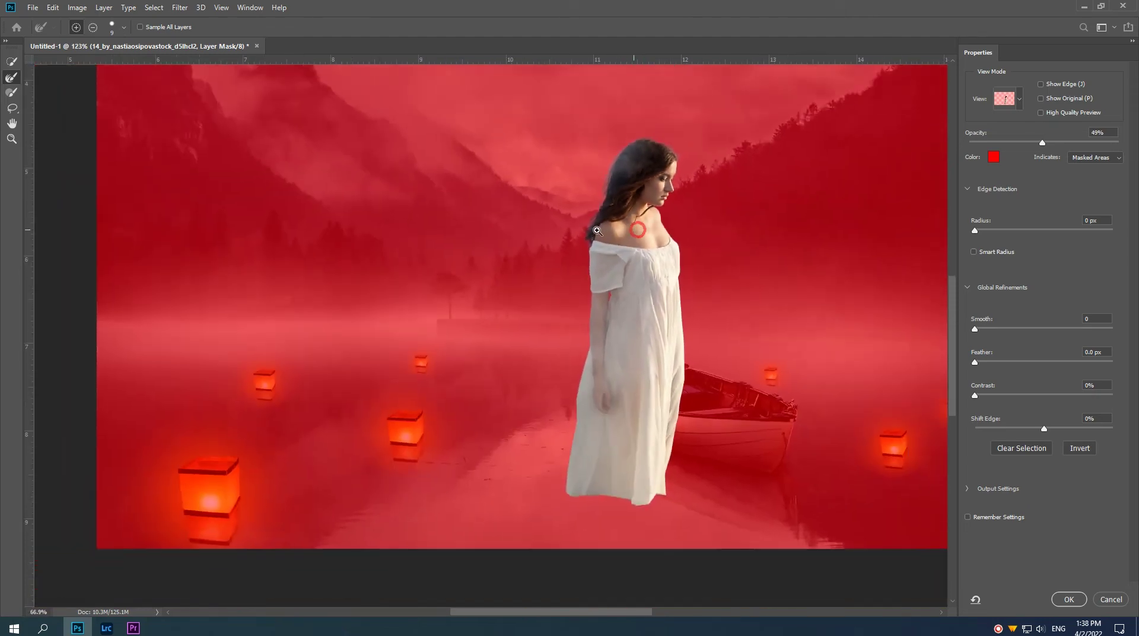
scroll(597, 230, down, 3)
Apply the refined mask and convert the woman's layer to a smart object
click(1069, 600)
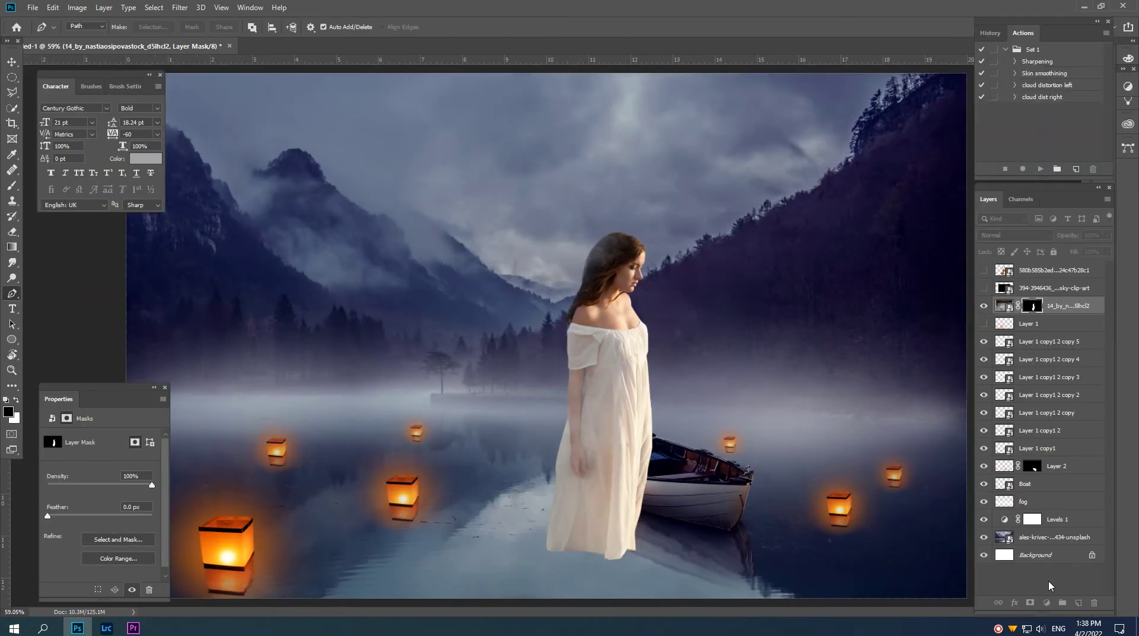
right_click(1068, 308)
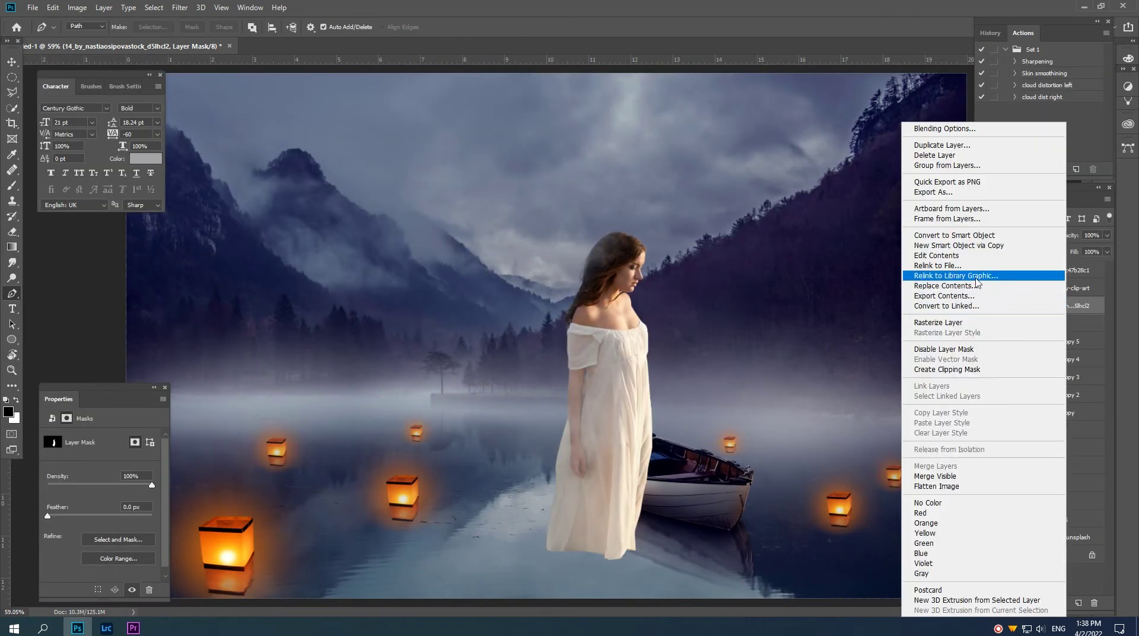
click(979, 243)
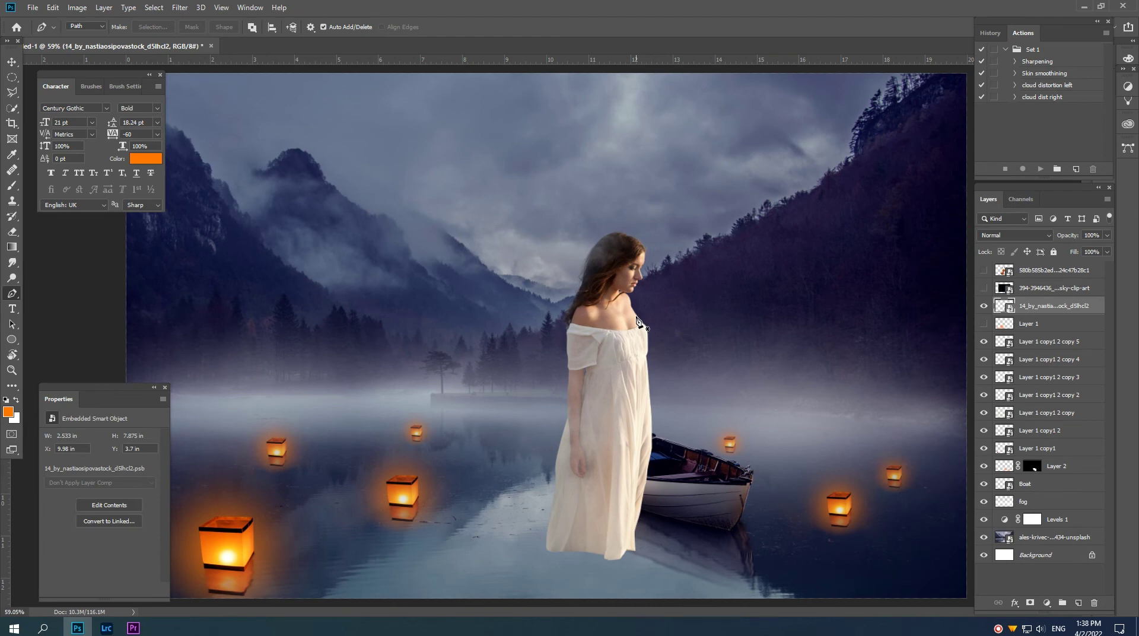
Flip the woman horizontally, scale her to about 38% and set her feet inside the boat
key(v)
key(ctrl+t)
right_click(619, 311)
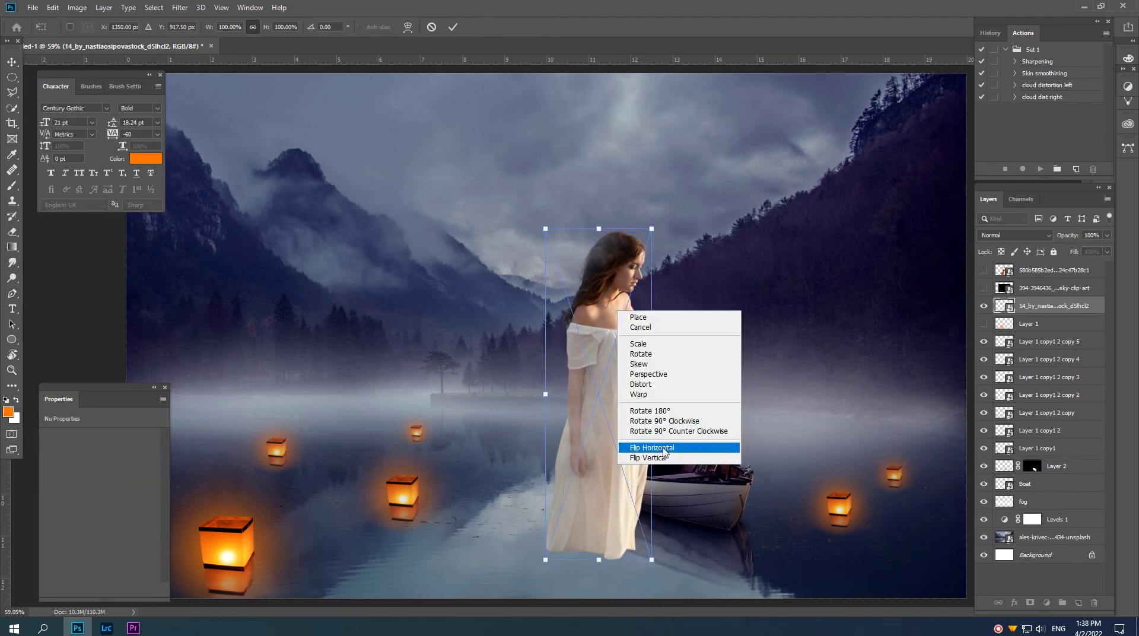
click(664, 452)
drag(653, 241, 628, 322)
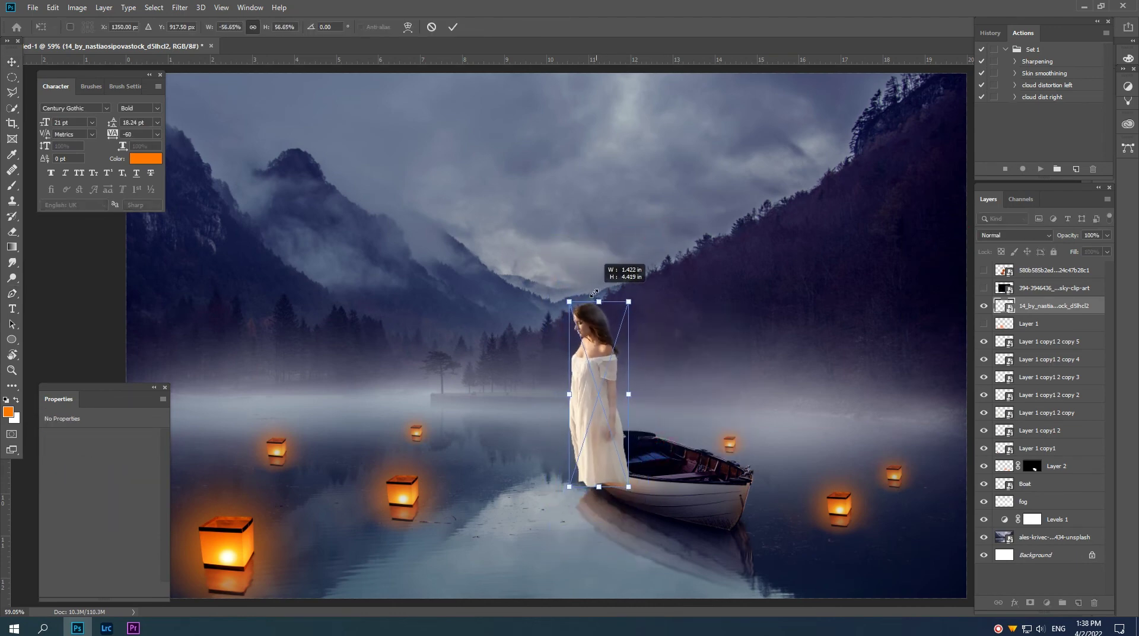
mouse_move(576, 390)
mouse_down()
mouse_move(626, 392)
mouse_move(588, 359)
mouse_up()
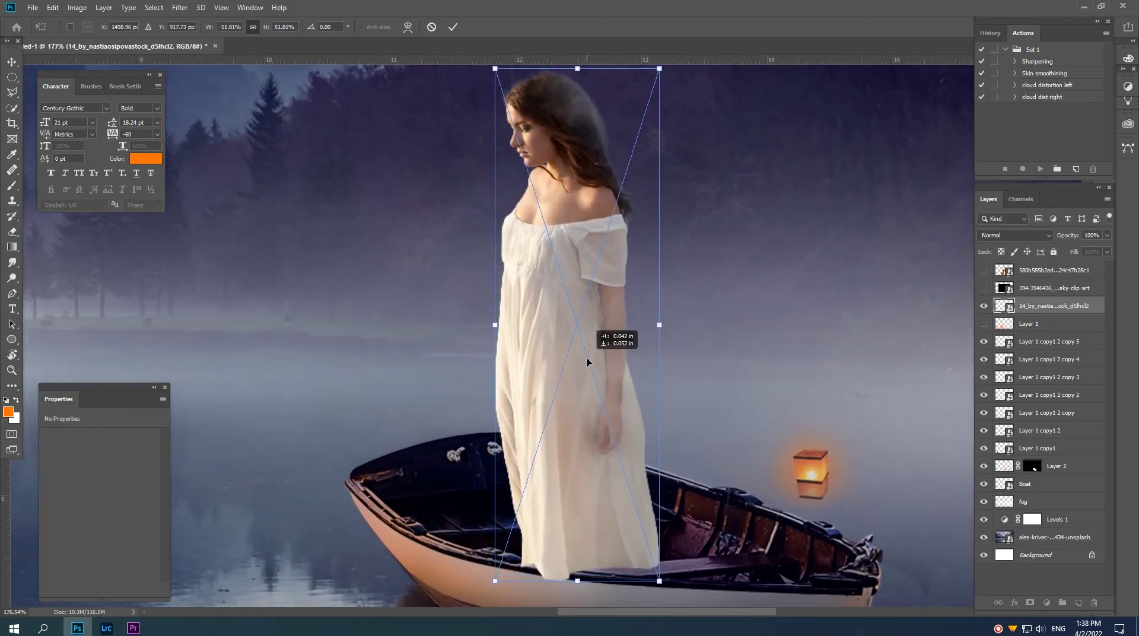
drag(653, 106, 632, 166)
mouse_move(588, 228)
mouse_down()
mouse_move(596, 291)
mouse_move(599, 256)
mouse_move(618, 238)
mouse_up()
Commit the woman's placement, move her layer above Boat and make it semi-transparent
key(Return)
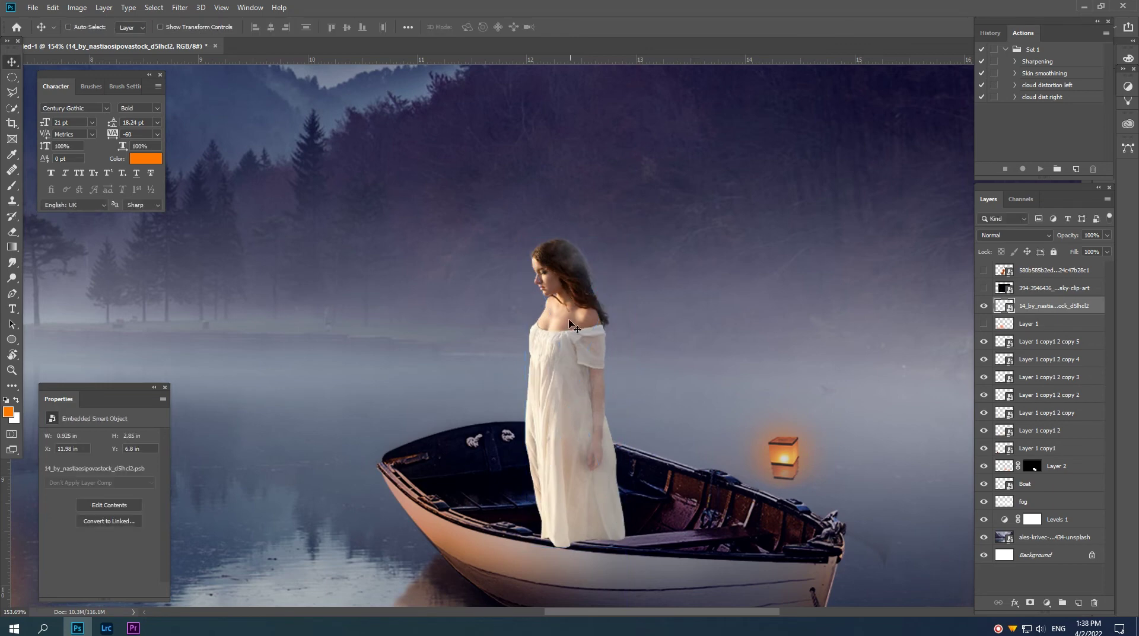
drag(573, 372, 573, 385)
drag(1053, 307, 1032, 474)
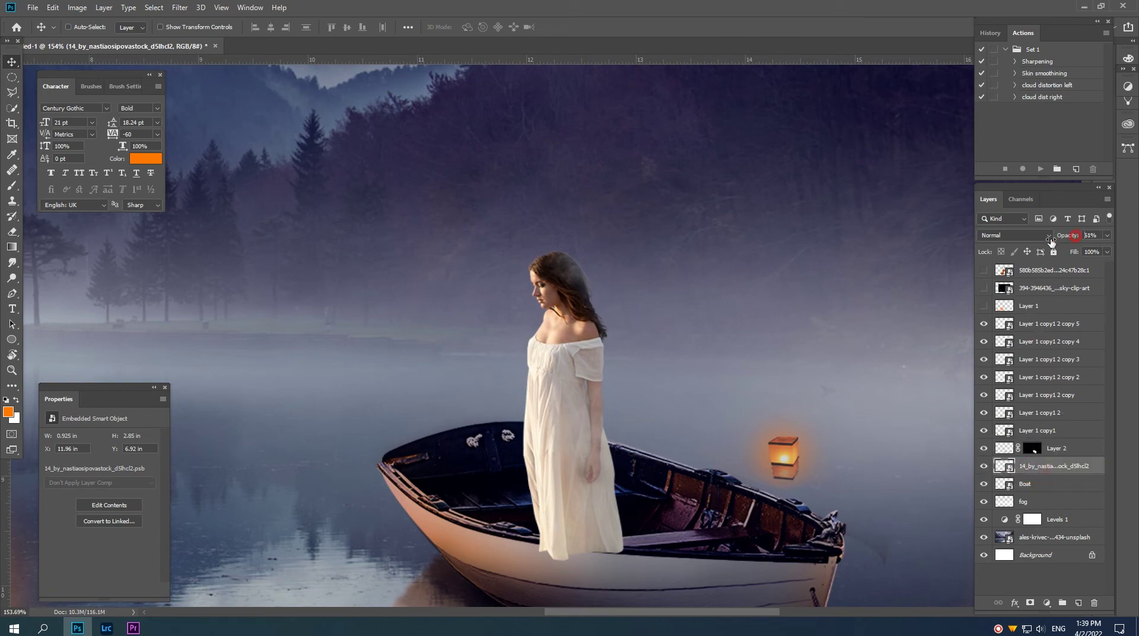
drag(1050, 241, 1053, 241)
Trace a closed Pen path along the boat's rim and under the dress hem
scroll(580, 484, up, 1)
scroll(579, 483, up, 2)
scroll(579, 484, up, 2)
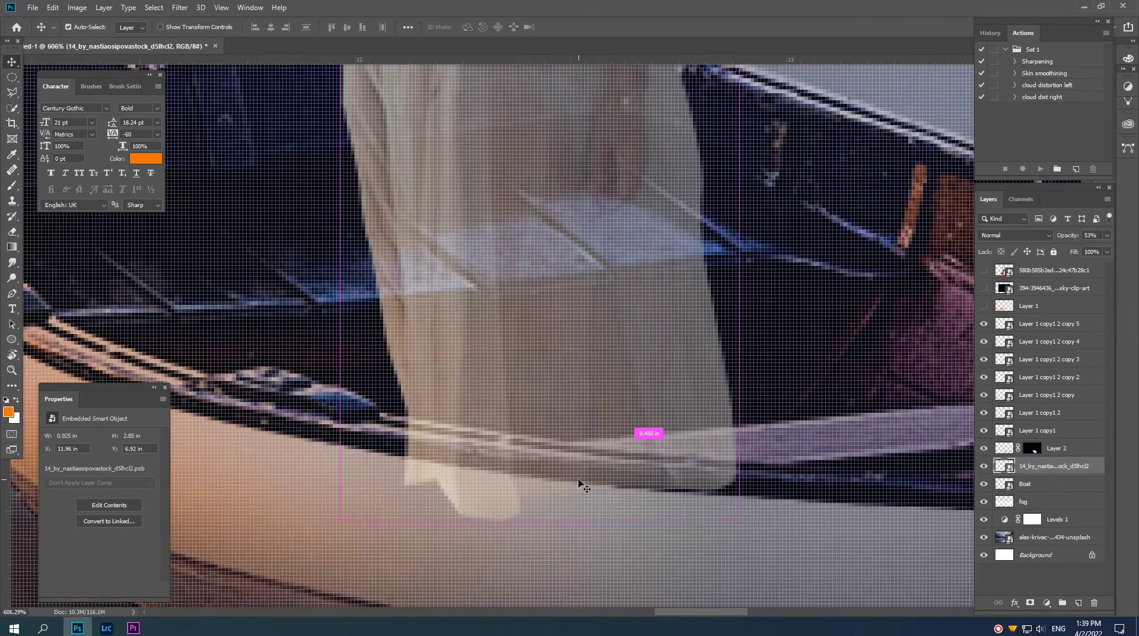
key(p)
scroll(554, 455, down, 1)
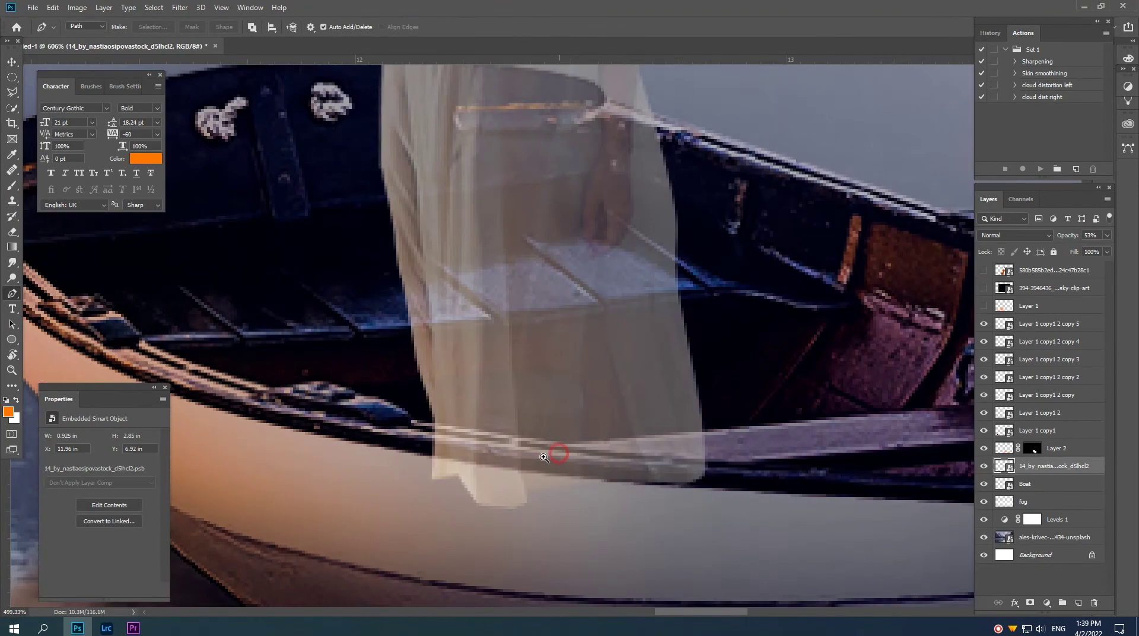
click(417, 424)
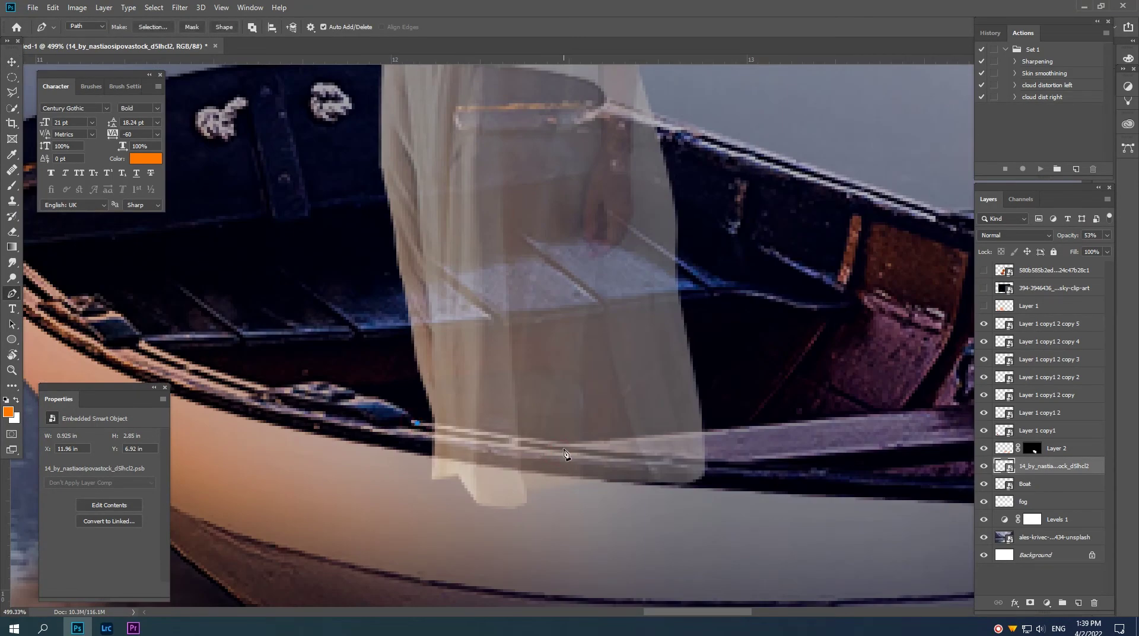
click(711, 433)
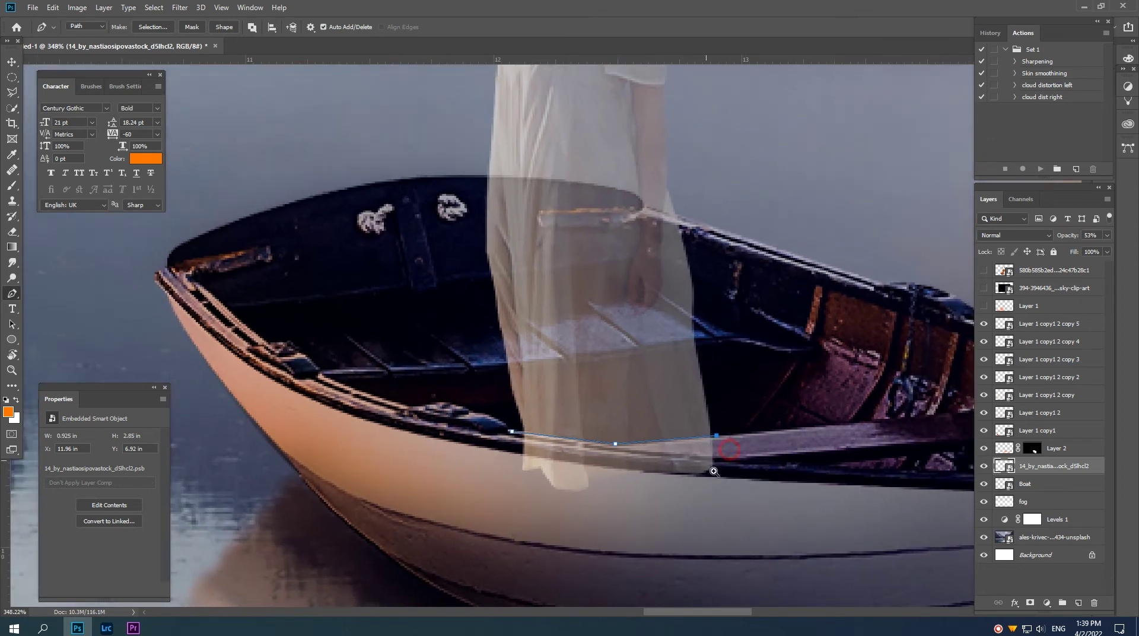
scroll(712, 433, down, 2)
click(739, 483)
click(681, 501)
click(628, 508)
click(568, 511)
click(545, 501)
click(512, 474)
click(512, 435)
Turn the path into a selection, restore 100% opacity and mask the dress below the rim
key(ctrl+Return)
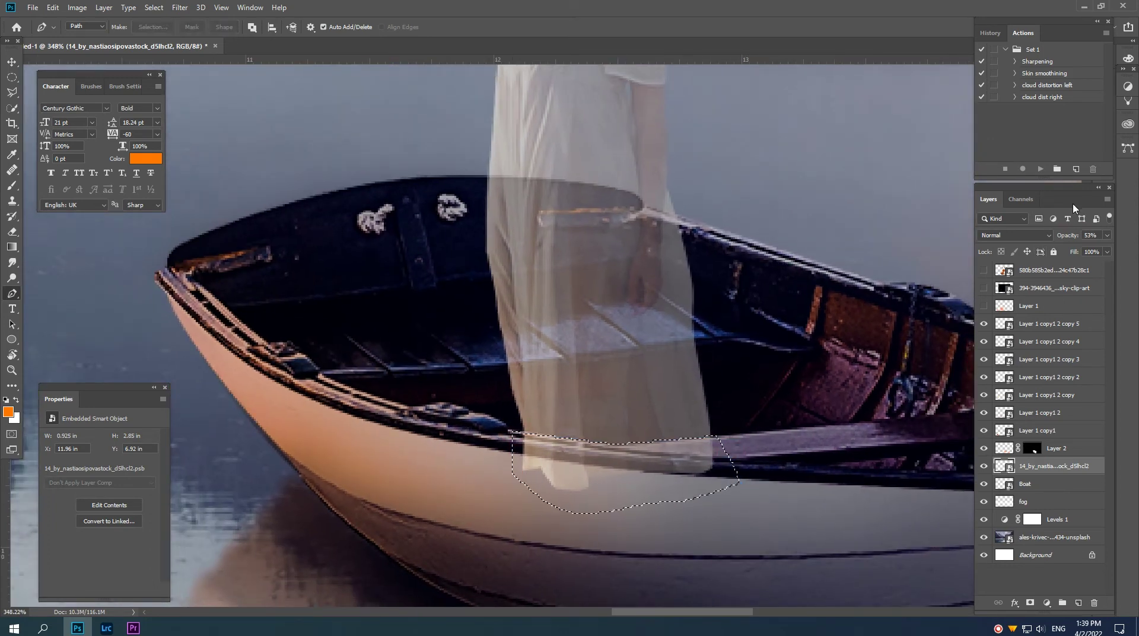
text(100)
key(Return)
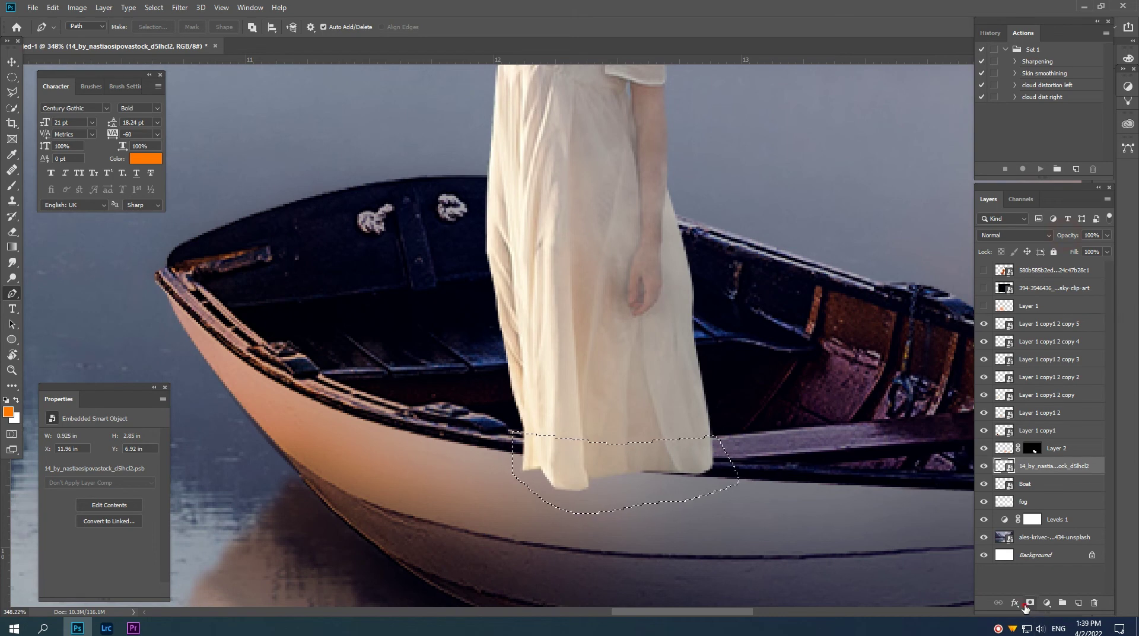
alt+click(1031, 602)
scroll(653, 478, down, 3)
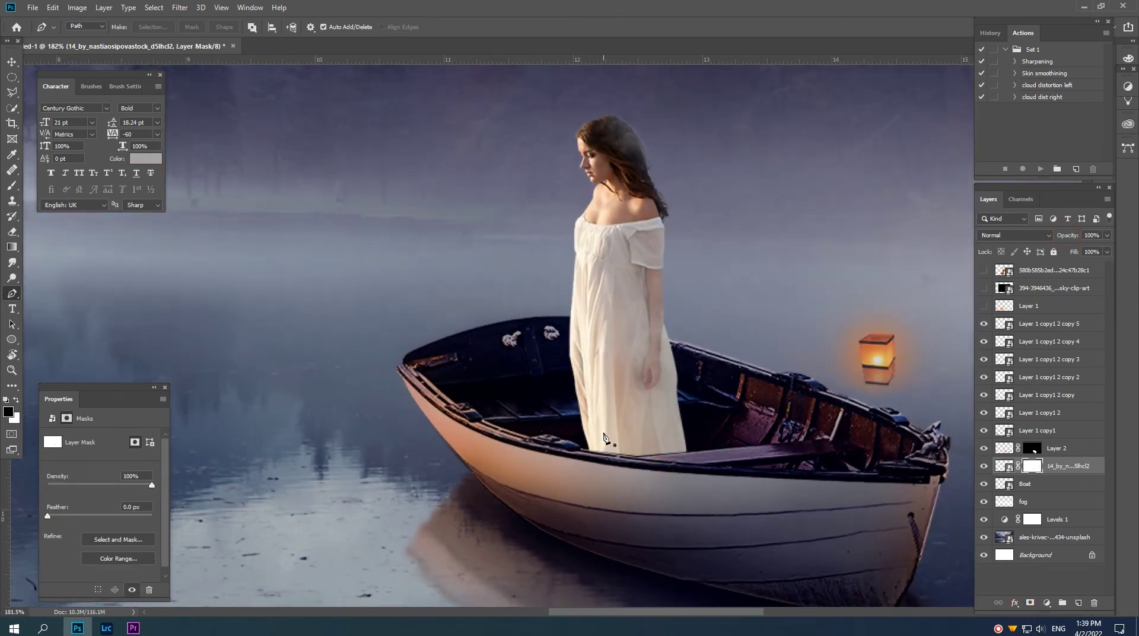
Add a Levels adjustment clipped to the girl with gamma 0.91 and output white 183
key(v)
scroll(611, 409, down, 2)
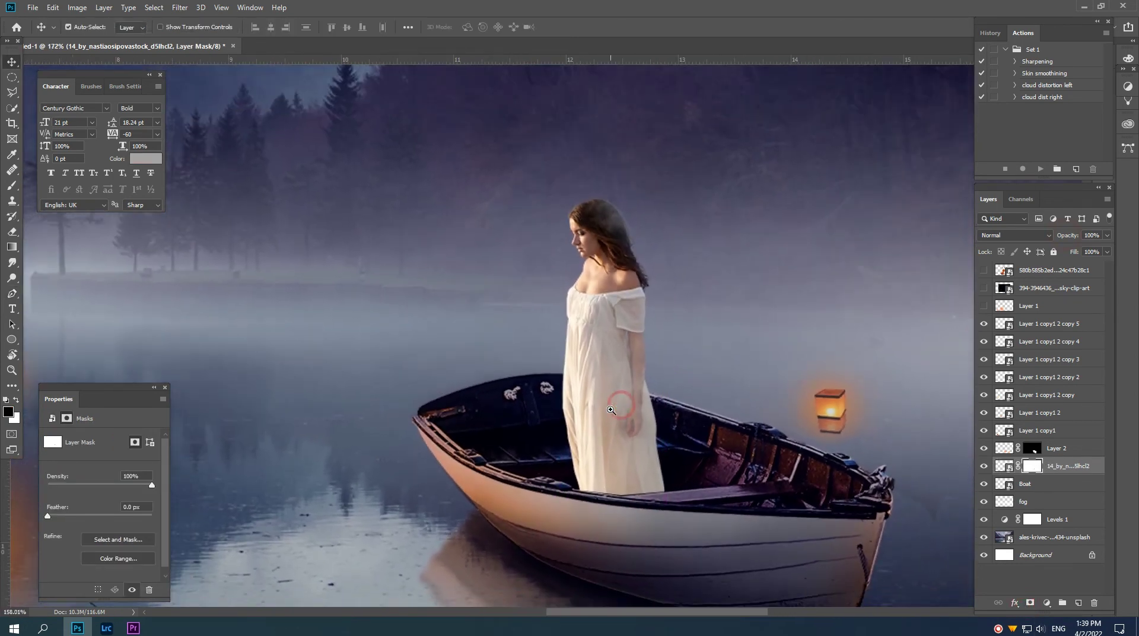
click(1047, 604)
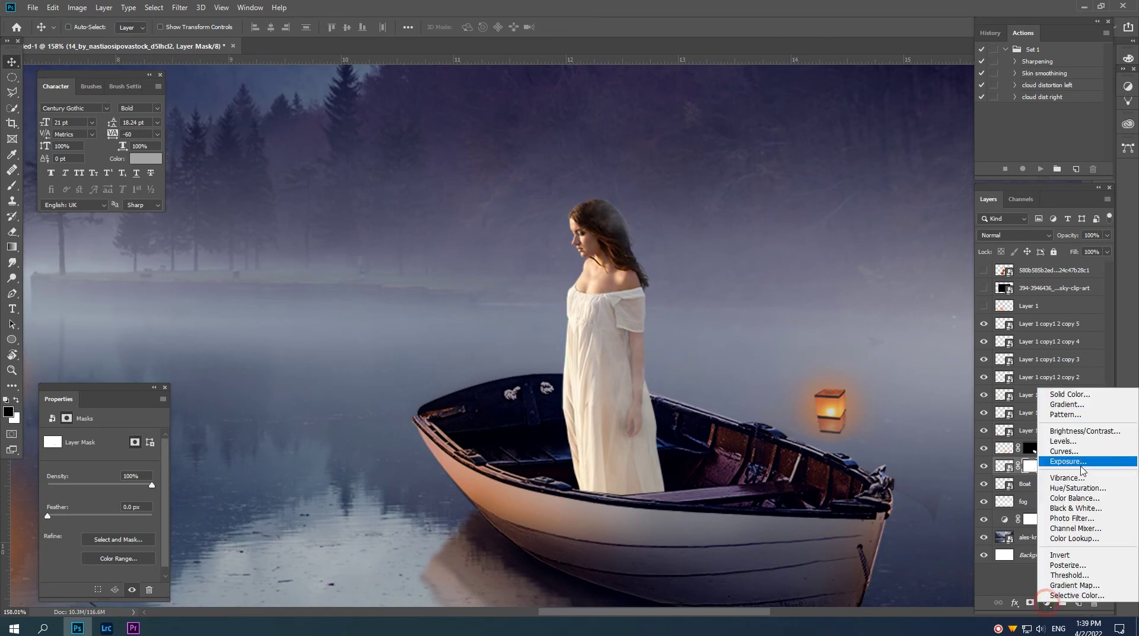
click(1062, 439)
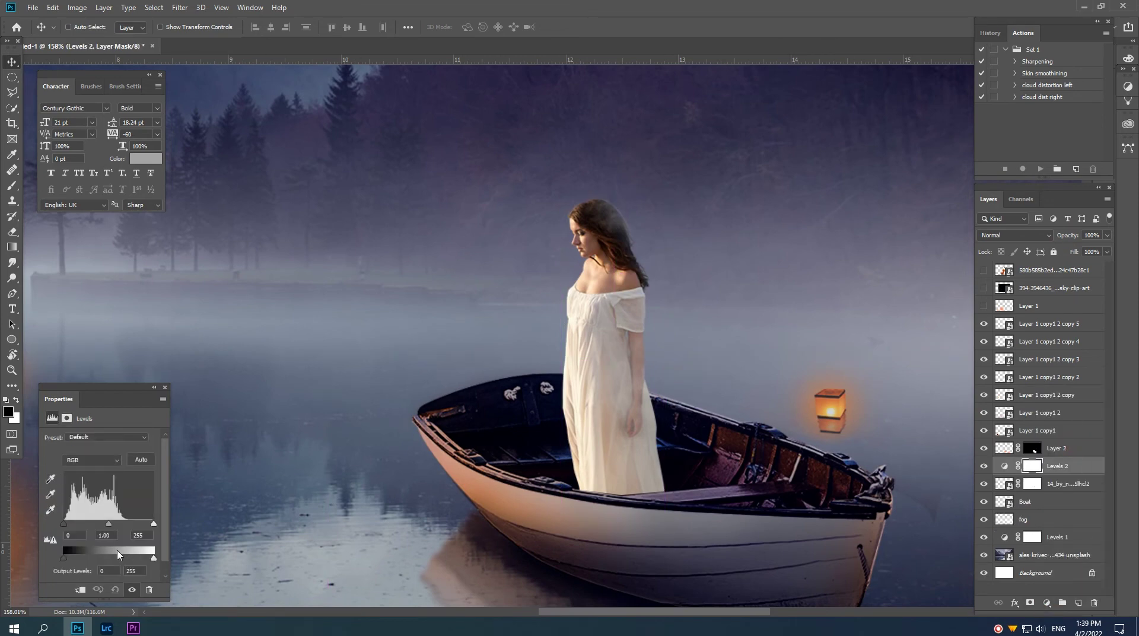
drag(108, 524, 112, 524)
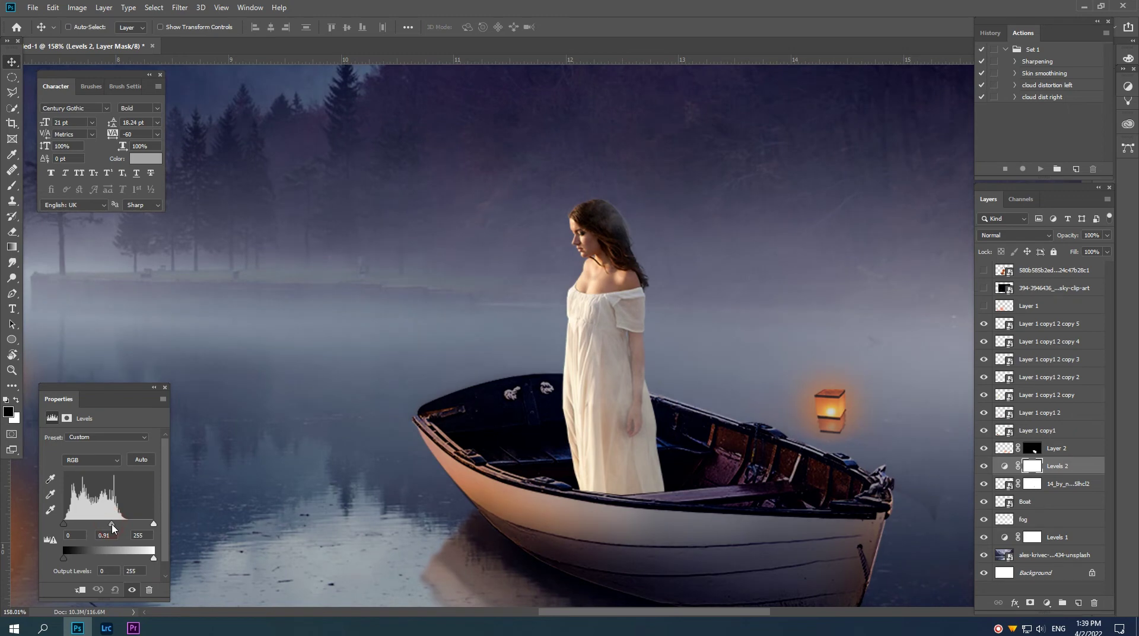
click(80, 589)
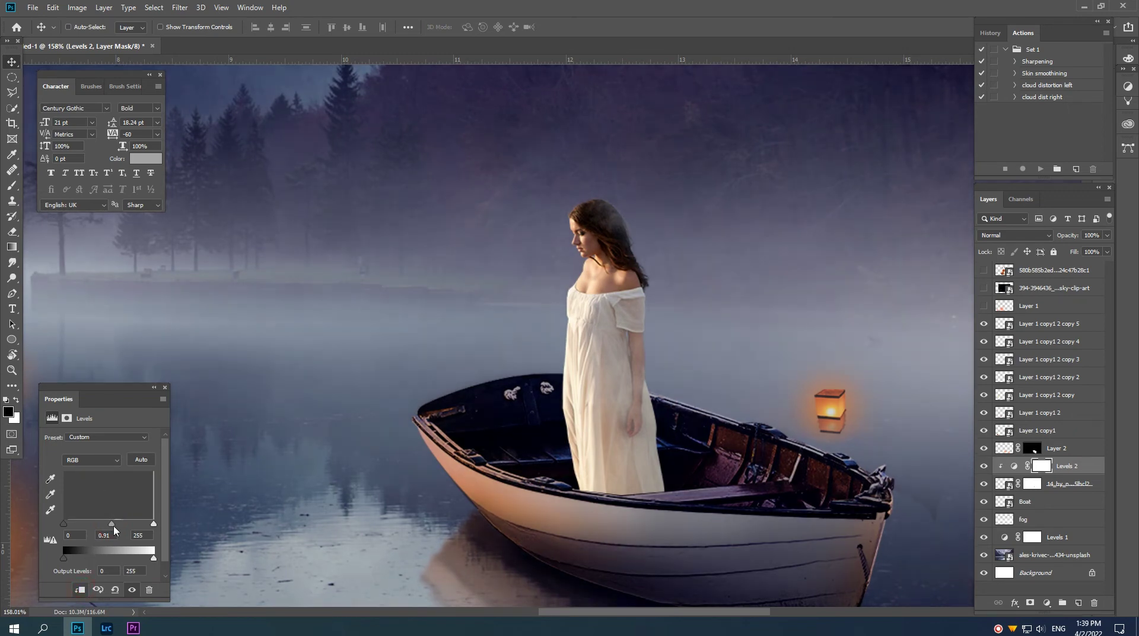
drag(151, 560, 132, 564)
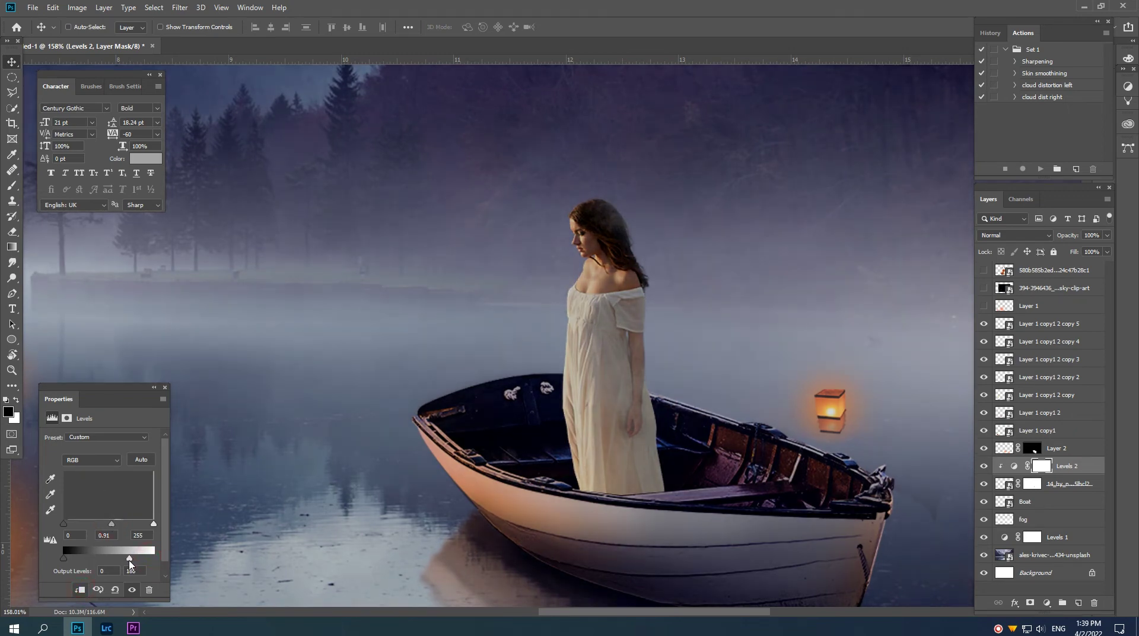
Set the Levels Blue channel output black to 37 and Red output white to 237
click(92, 460)
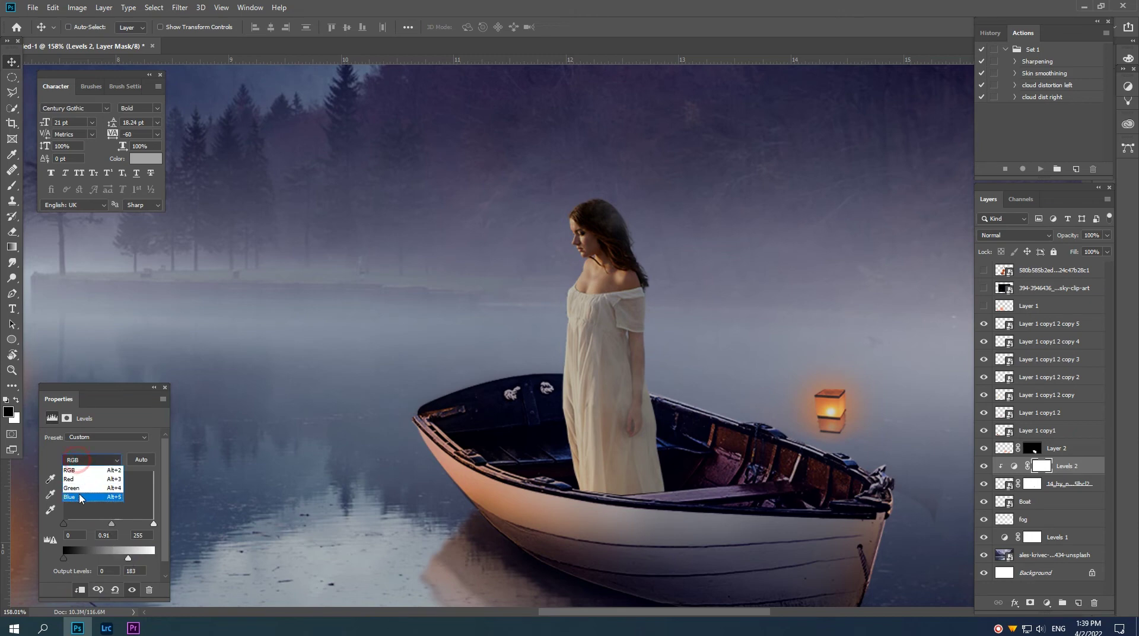
click(80, 500)
drag(66, 562, 70, 559)
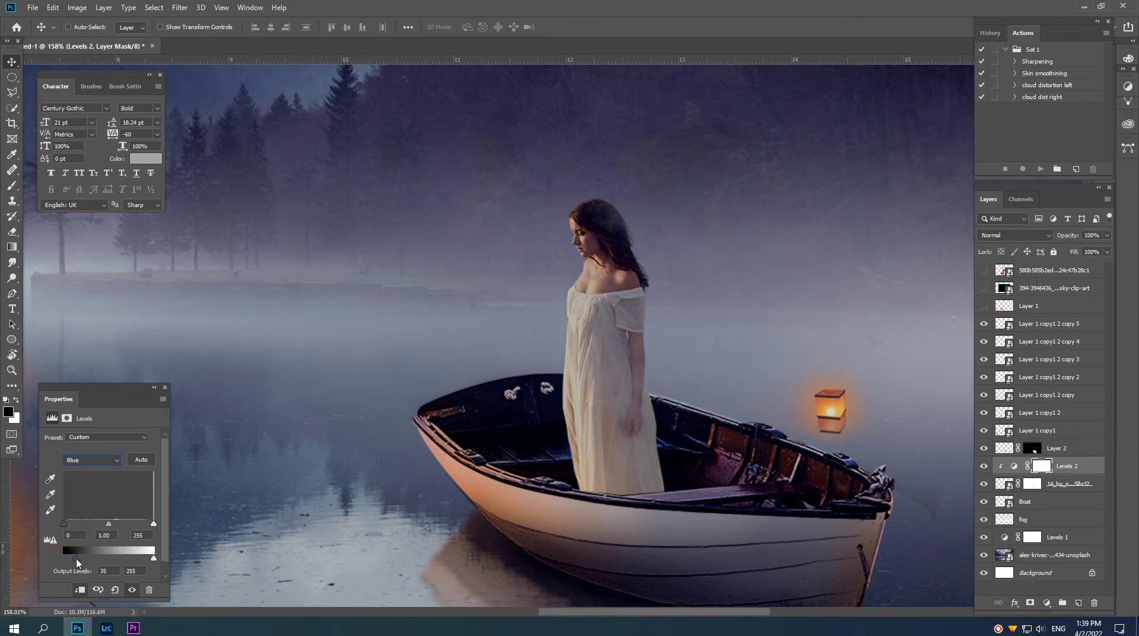
click(92, 460)
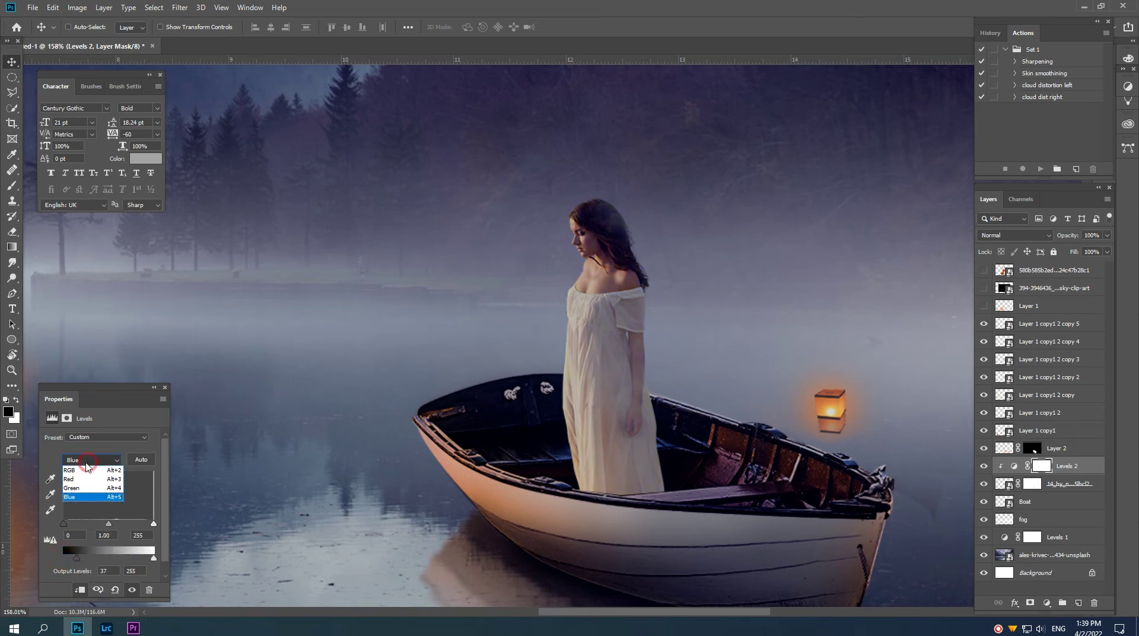
click(80, 477)
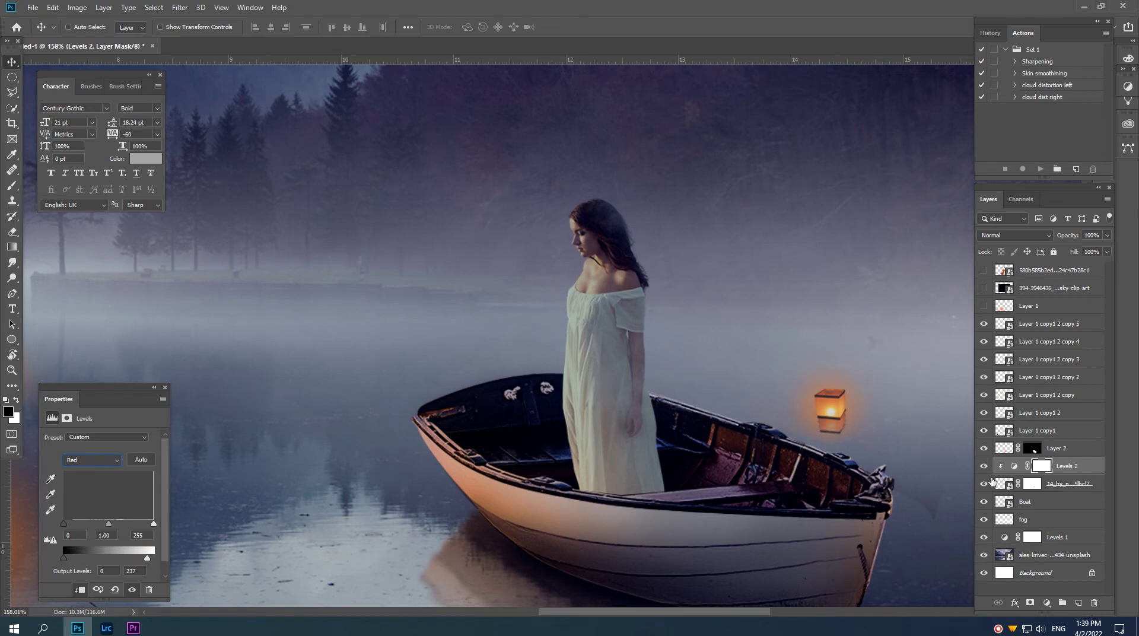
click(1062, 467)
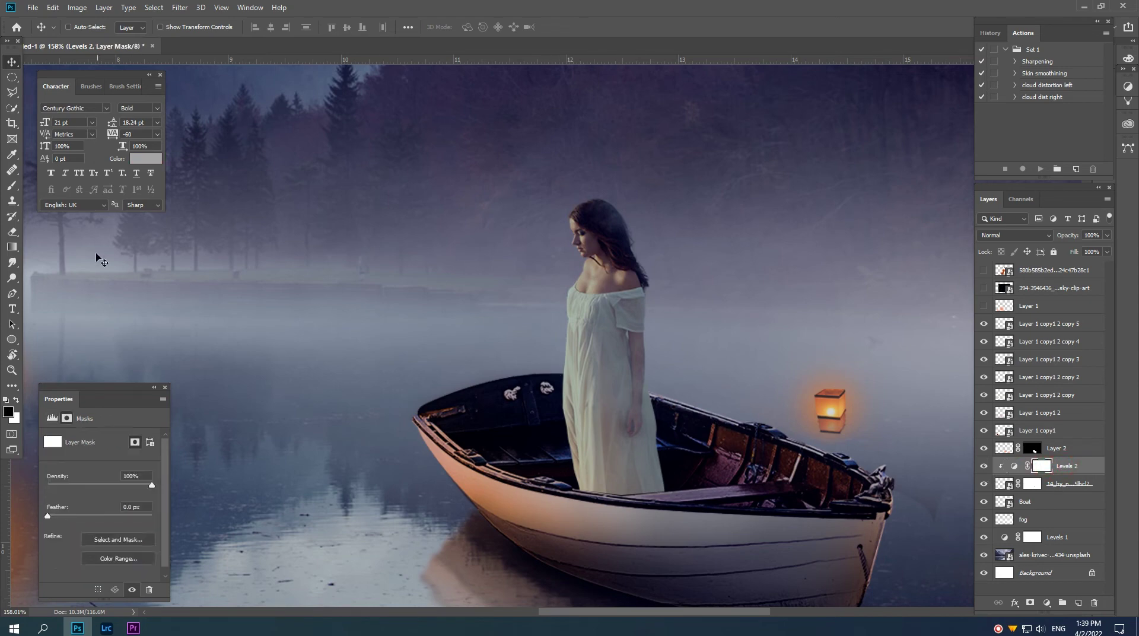
Paint the Levels 2 mask with a small soft brush along the girl's edge, face and hair
click(12, 187)
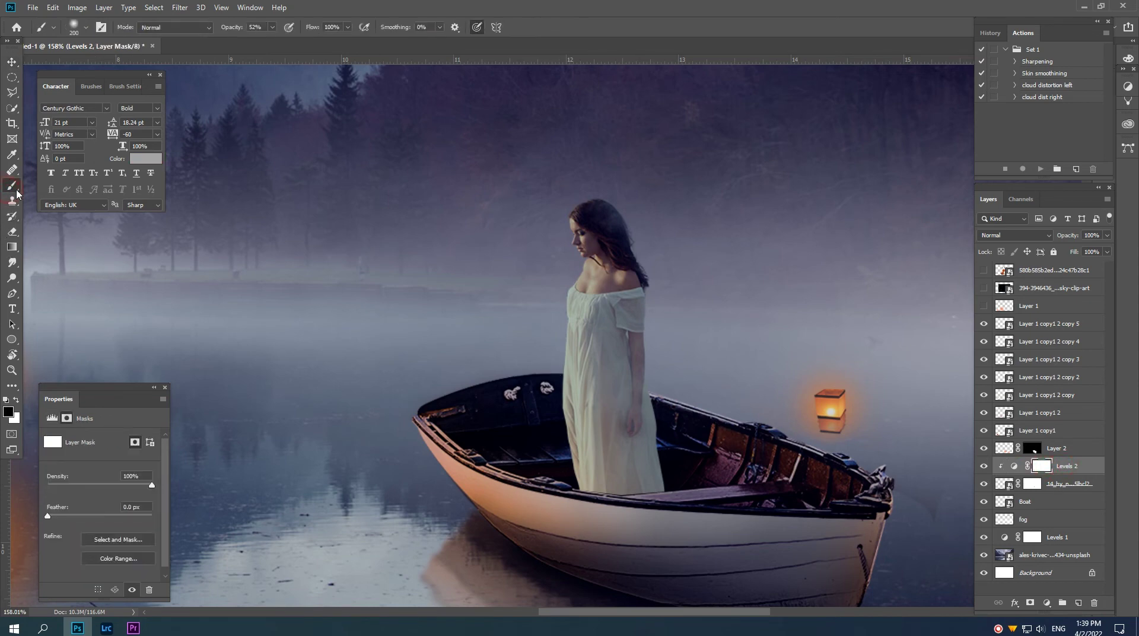
key(Return)
key(bracketleft)
key(bracketleft)
key(bracketleft)
key(bracketleft)
key(bracketleft)
key(bracketleft)
key(bracketleft)
key(bracketleft)
key(bracketleft)
key(bracketleft)
key(bracketleft)
mouse_move(579, 263)
mouse_down()
mouse_move(574, 500)
mouse_move(567, 334)
mouse_up()
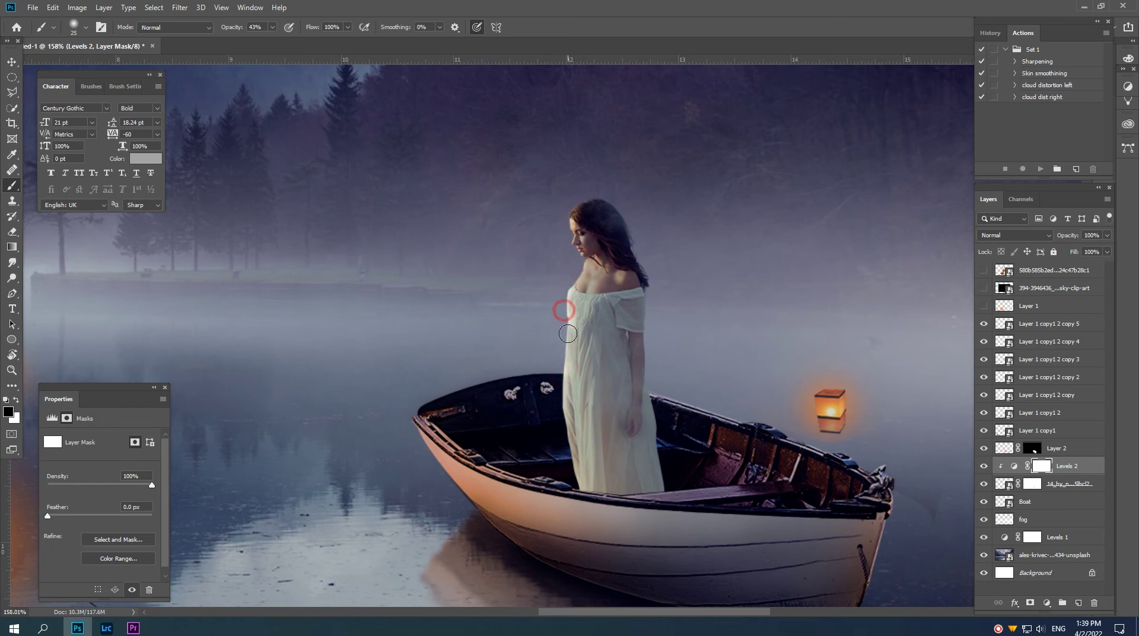
drag(578, 261, 561, 217)
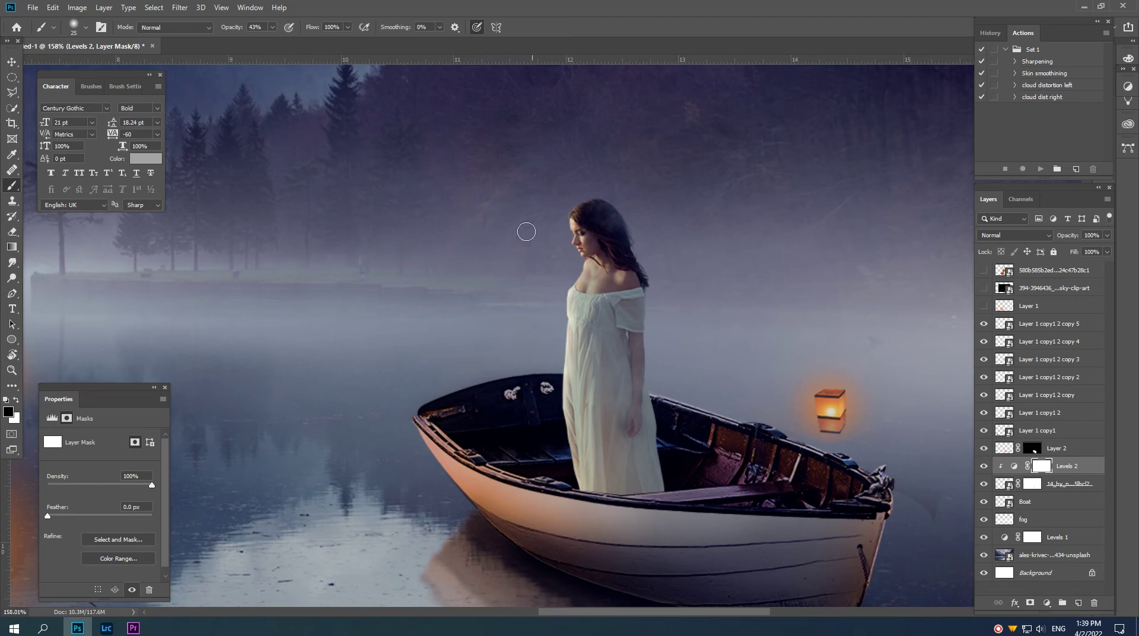
scroll(626, 338, down, 4)
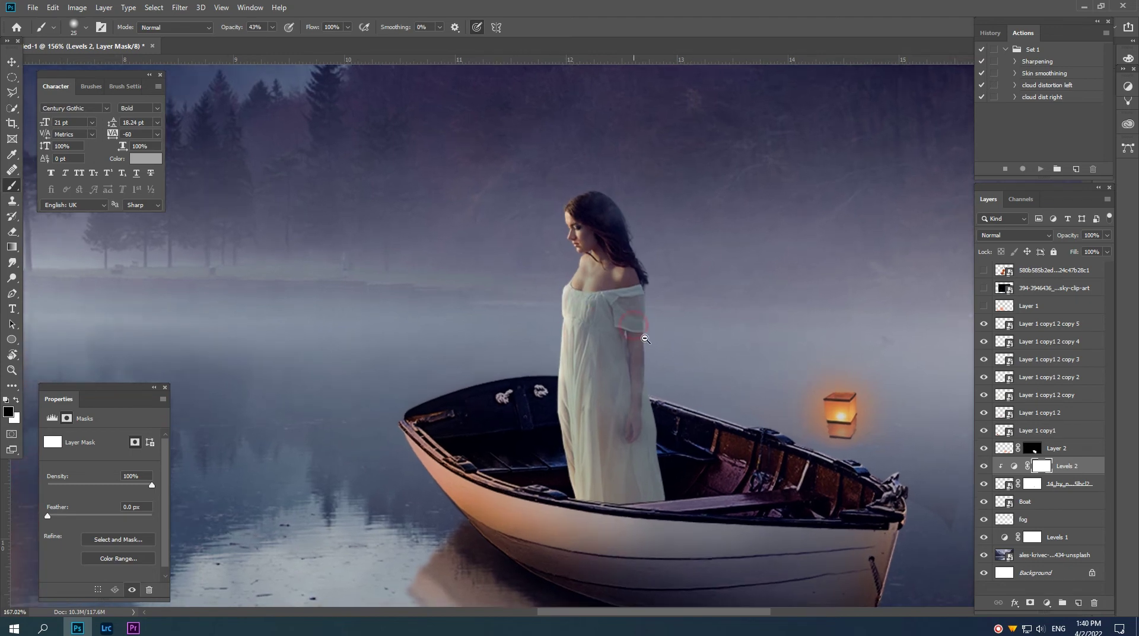
scroll(626, 339, up, 1)
scroll(593, 350, up, 2)
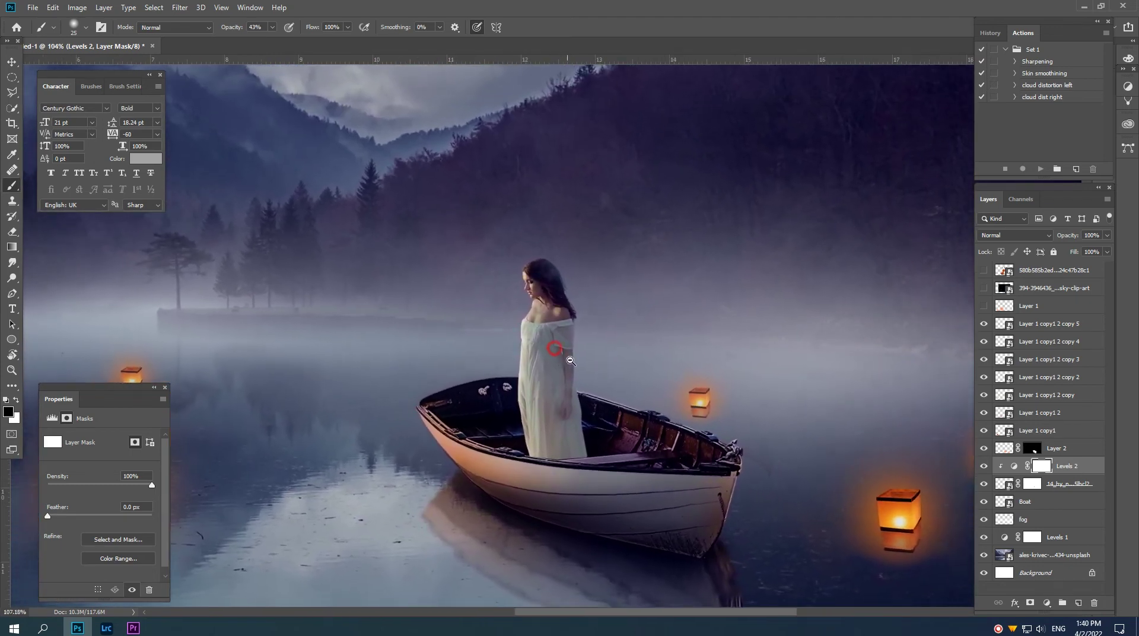
Raise the Levels 2 RGB black input to 25
click(1045, 604)
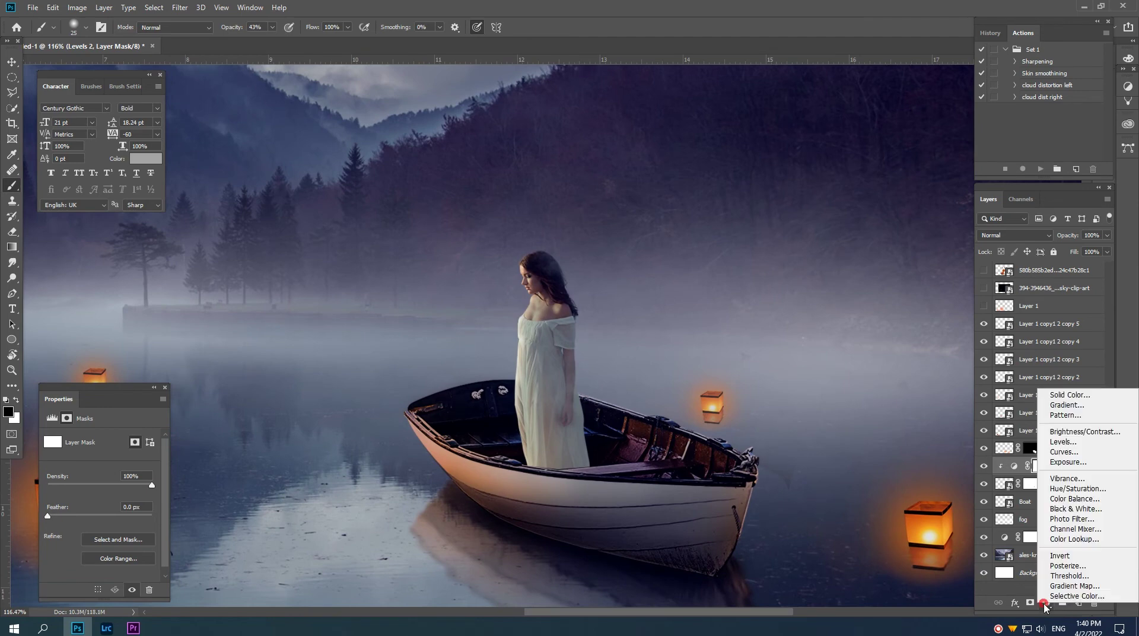
click(1013, 466)
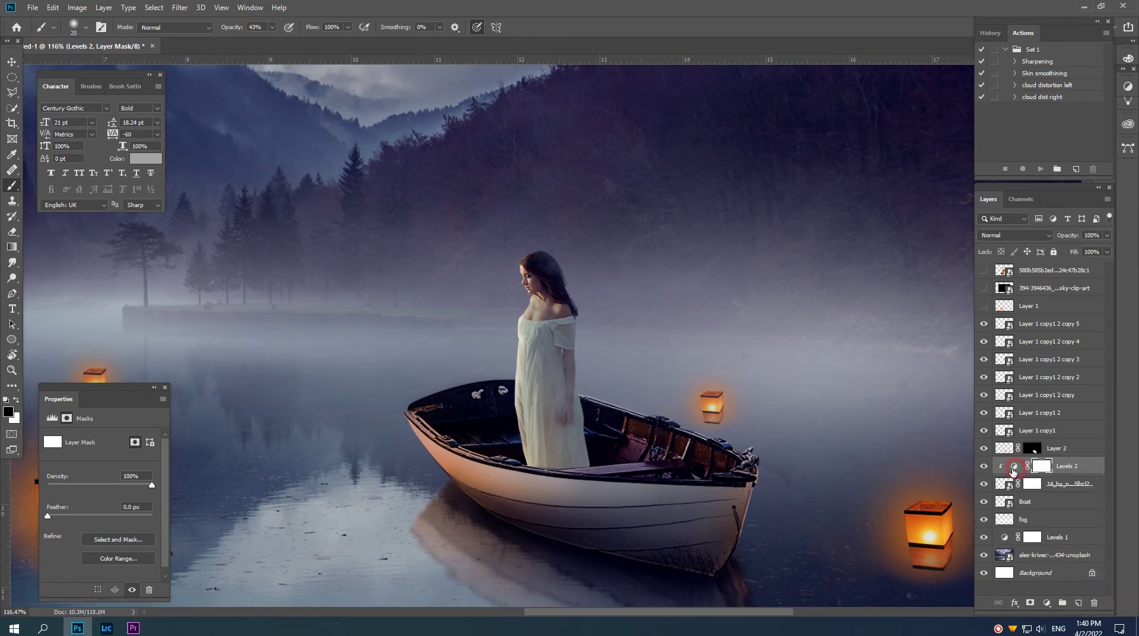
click(105, 454)
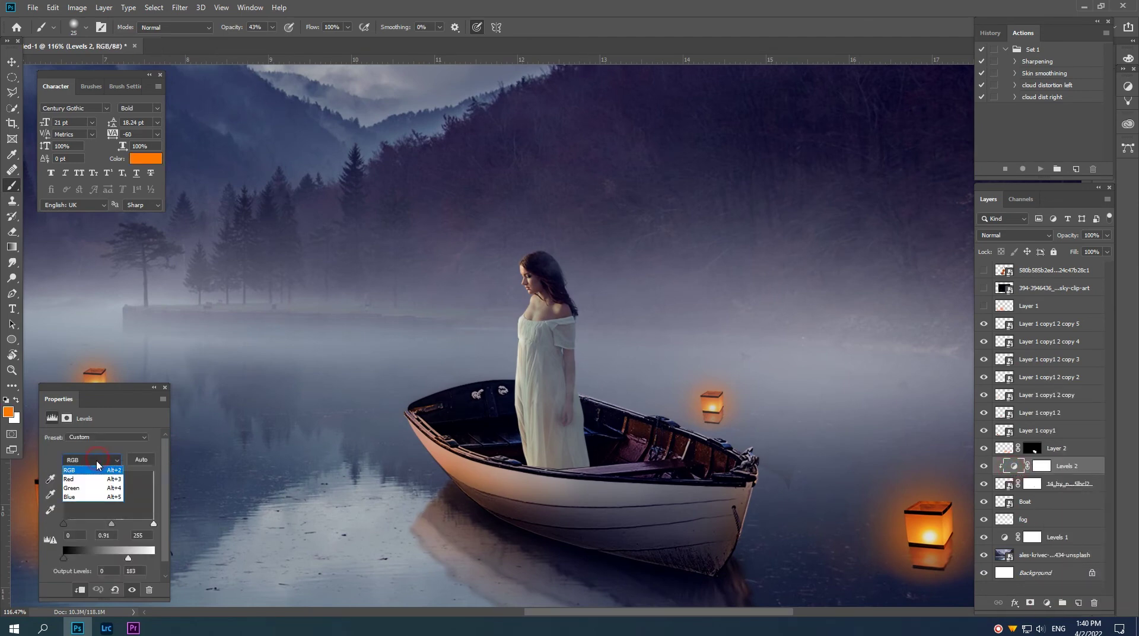
click(95, 461)
drag(65, 524, 120, 525)
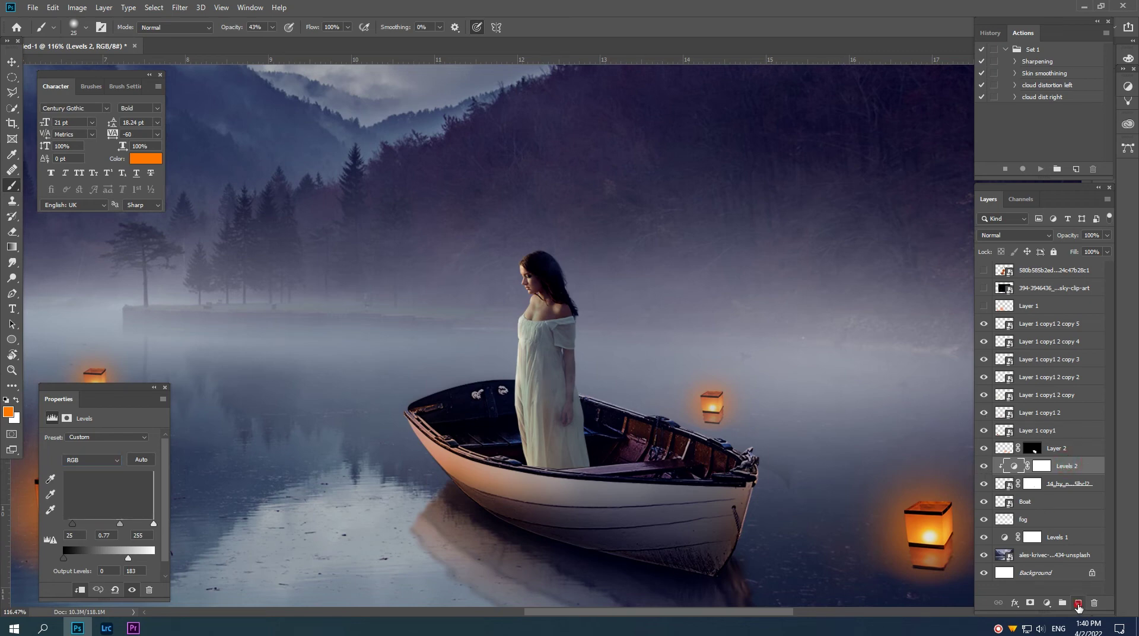
Add a new Layer 3 above Levels 2 with a mask from the girl's outline
click(1079, 602)
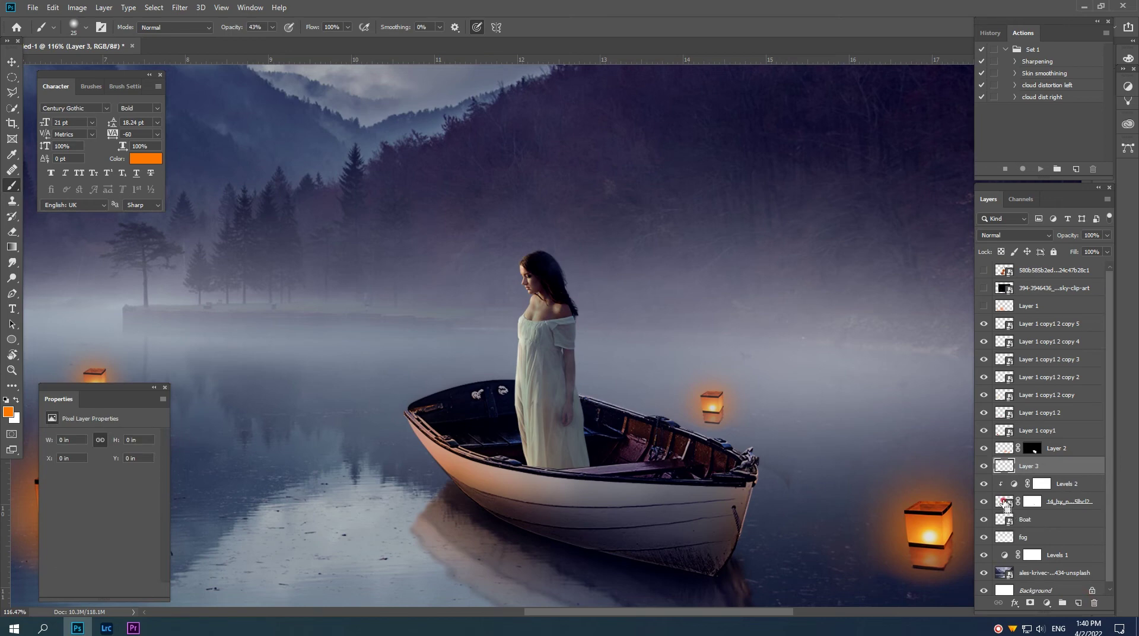
ctrl+click(1005, 501)
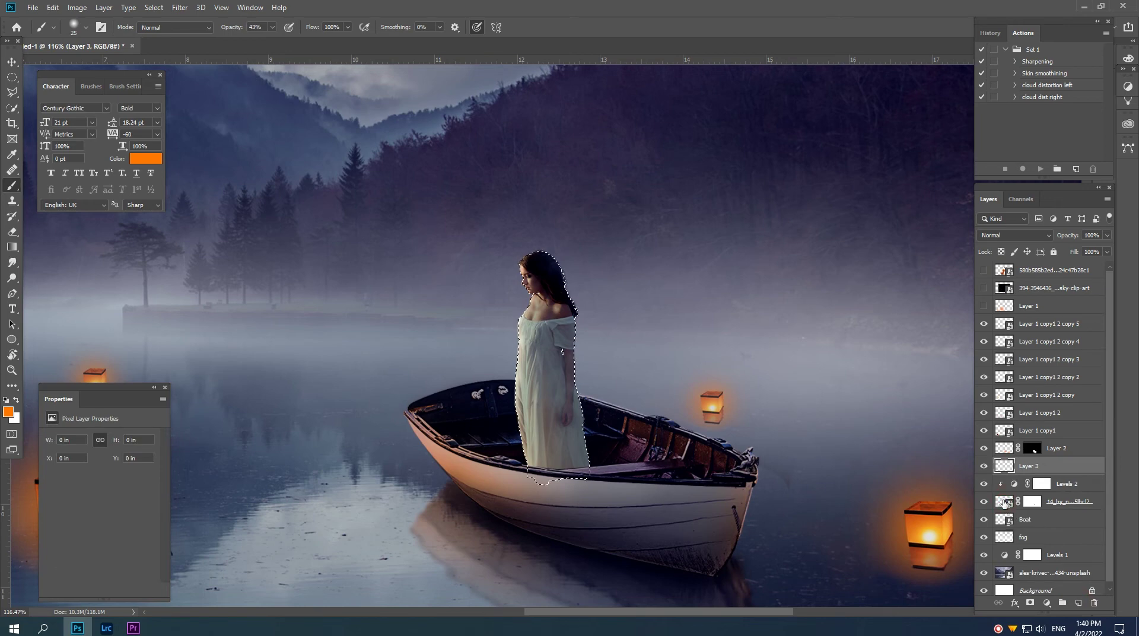
click(1030, 603)
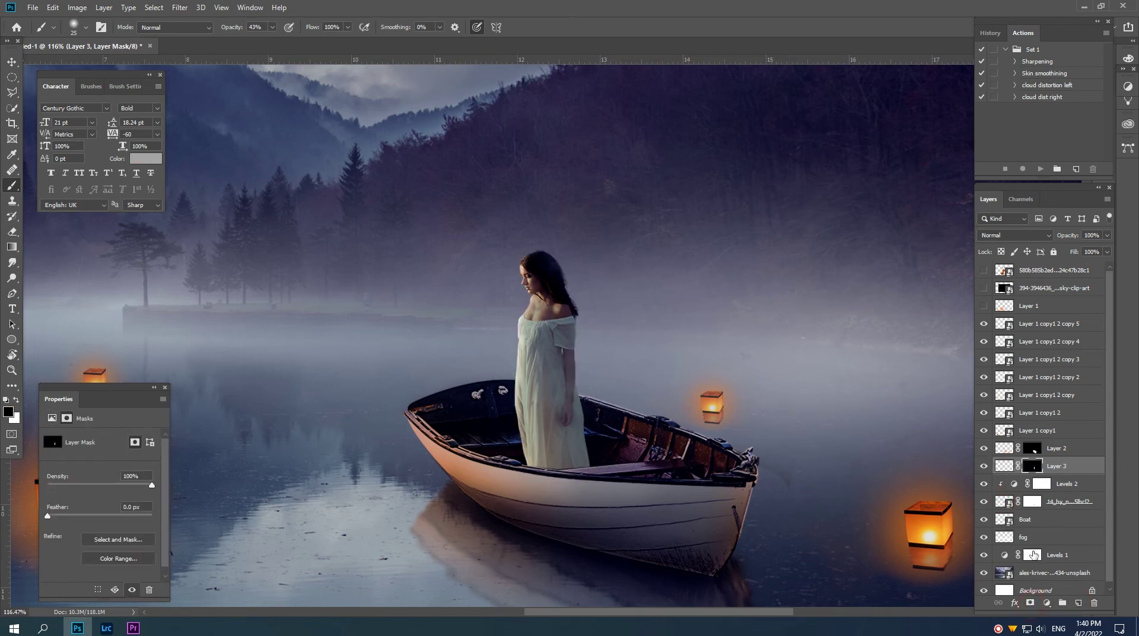
ctrl+click(1032, 505)
key(ctrl+d)
click(1003, 469)
Set Layer 3 to Soft Light and paint a black shadow at the dress hem with a size-50 brush
click(1011, 235)
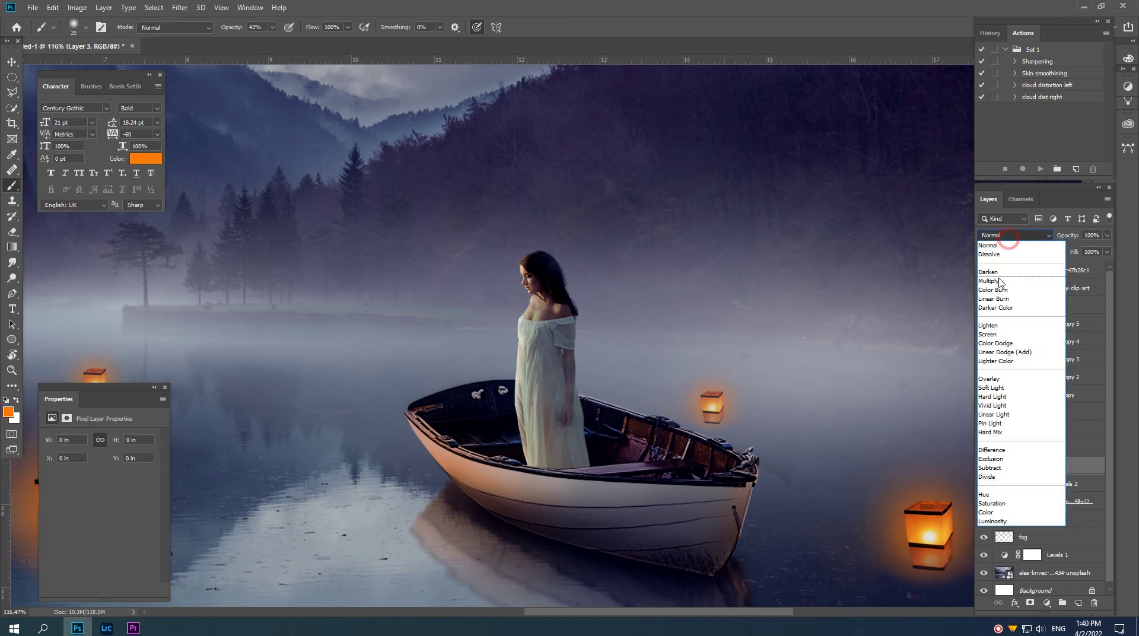
click(993, 392)
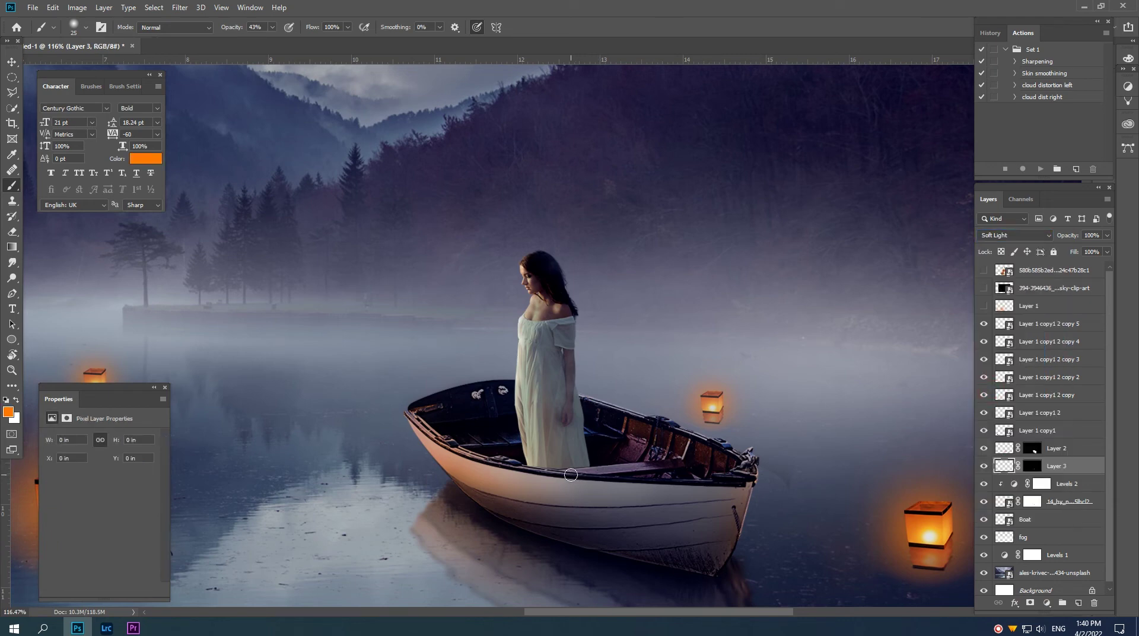
key(d)
key(bracketright)
drag(531, 459, 582, 452)
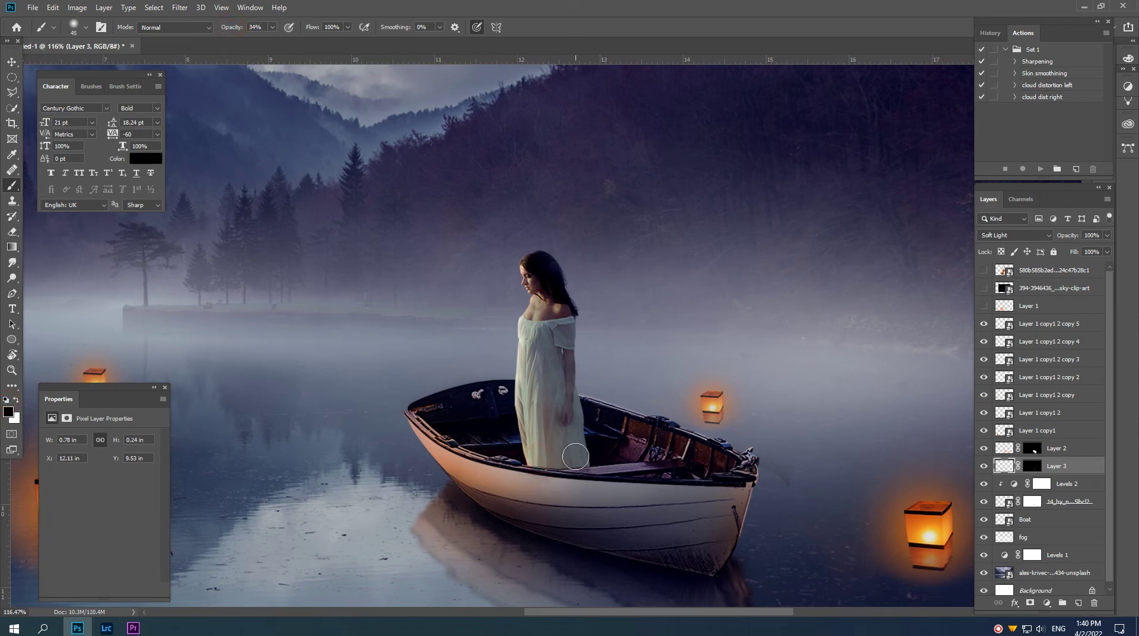
Toggle Layer 3 to compare the hem shadow, then reload and clear its mask selection
click(984, 465)
click(984, 465)
ctrl+click(1032, 469)
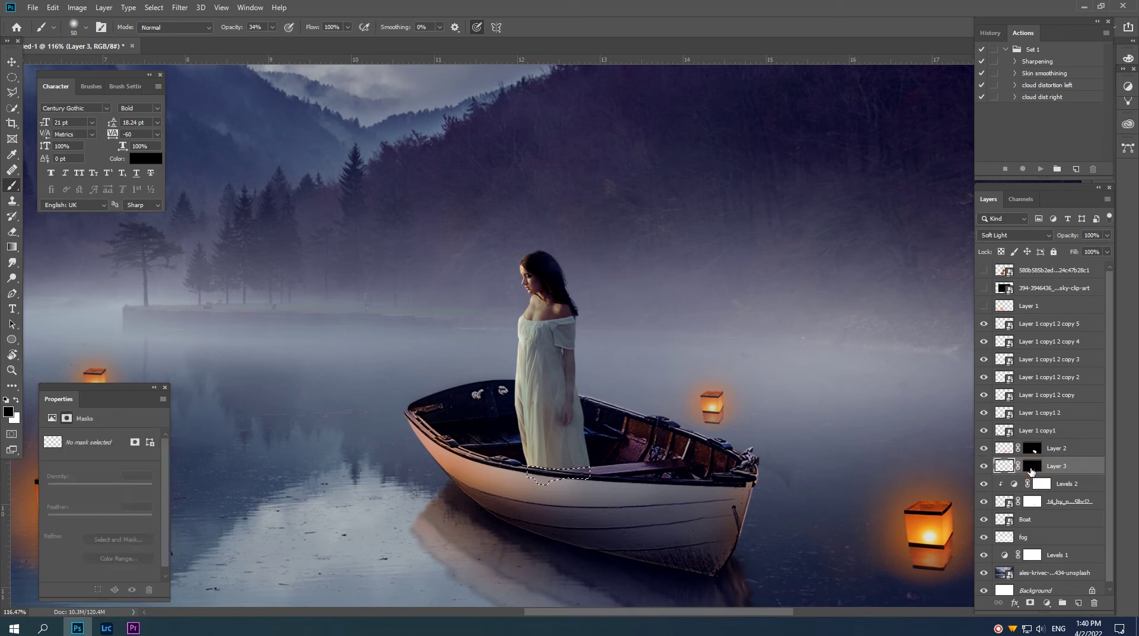
key(ctrl+d)
scroll(634, 469, up, 5)
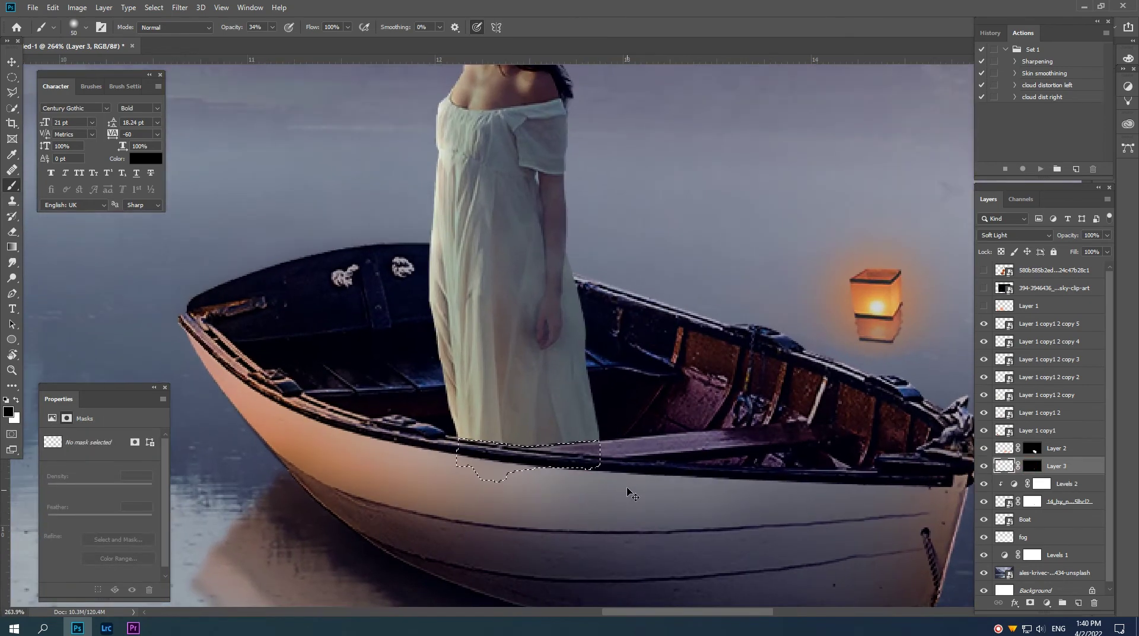
scroll(640, 457, down, 2)
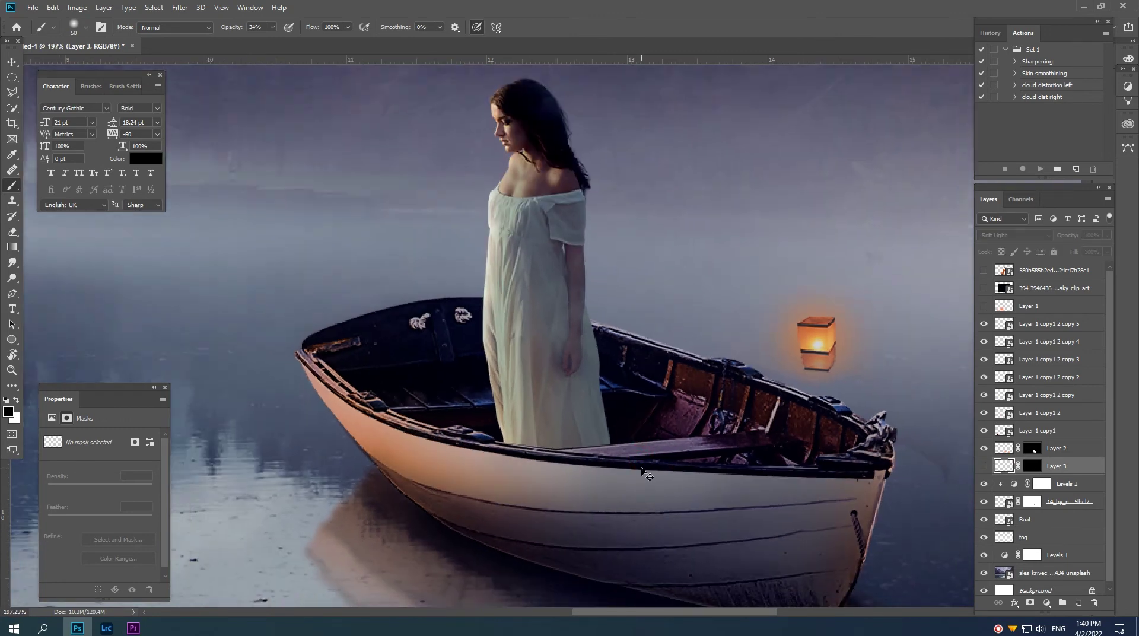
ctrl+click(1016, 469)
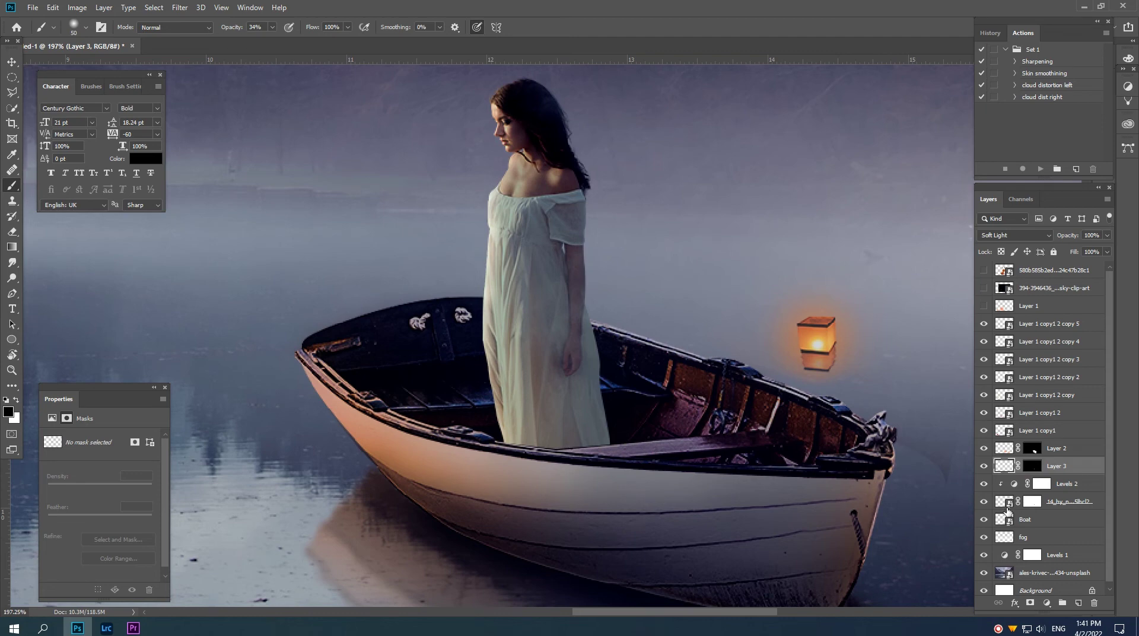
Replace Layer 3 with a new empty layer carrying a copy of Layer 2's mask
drag(1014, 471, 1094, 602)
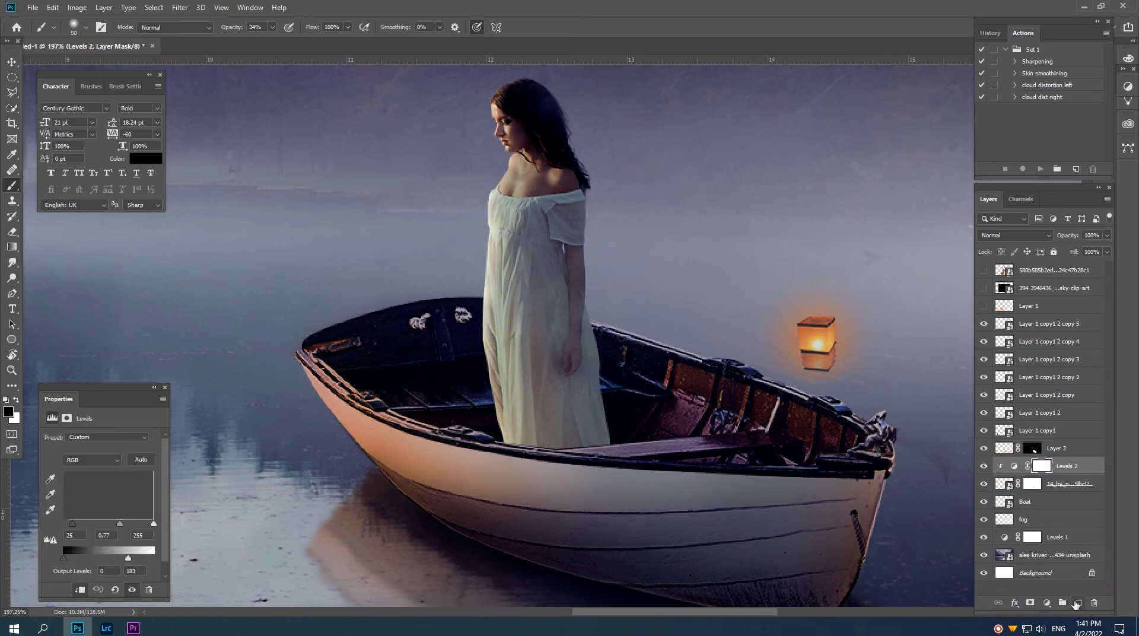
click(1079, 602)
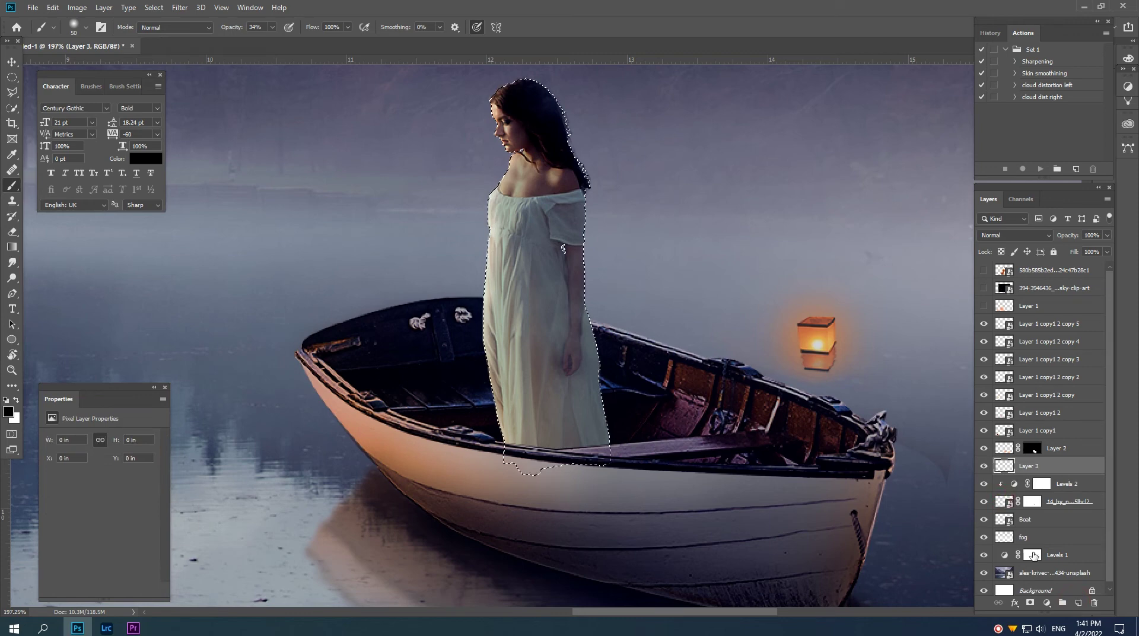
drag(1033, 448, 1032, 467)
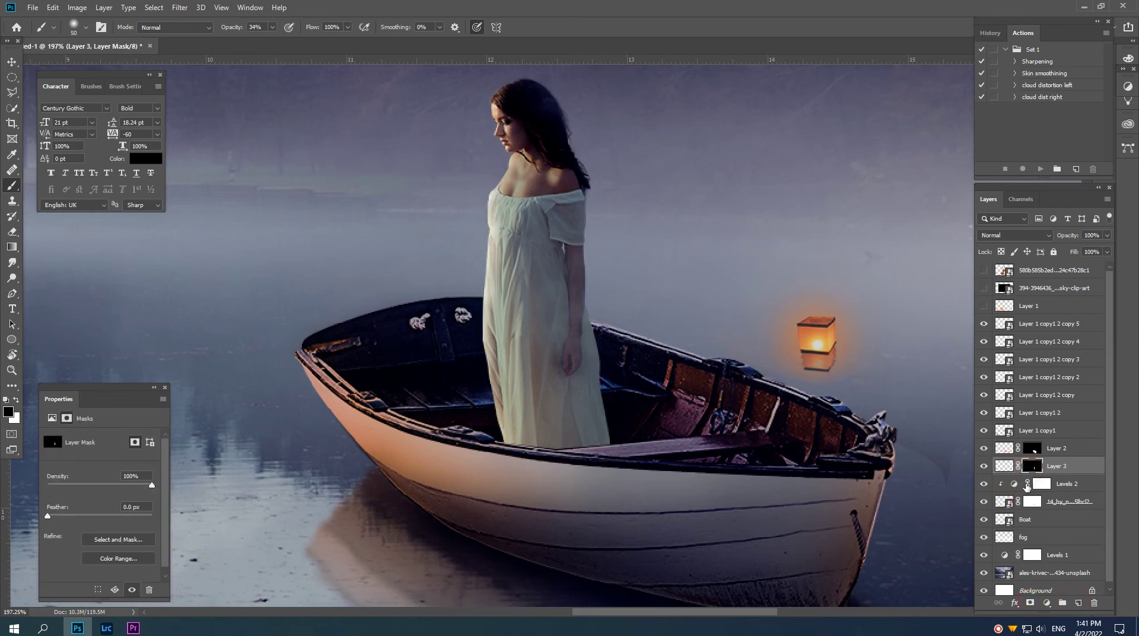
ctrl+click(1032, 501)
key(alt+BackSpace)
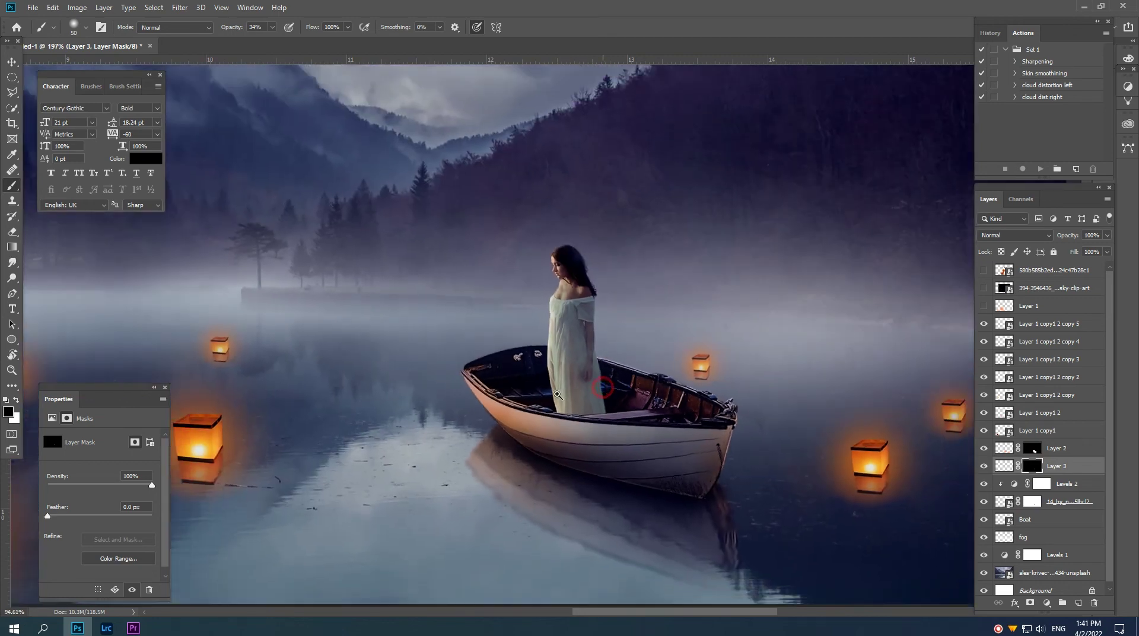
Paint a shadow under the girl's dress on the new Layer 3's pixels
alt+scroll(563, 388, down, 5)
alt+scroll(587, 392, down, 2)
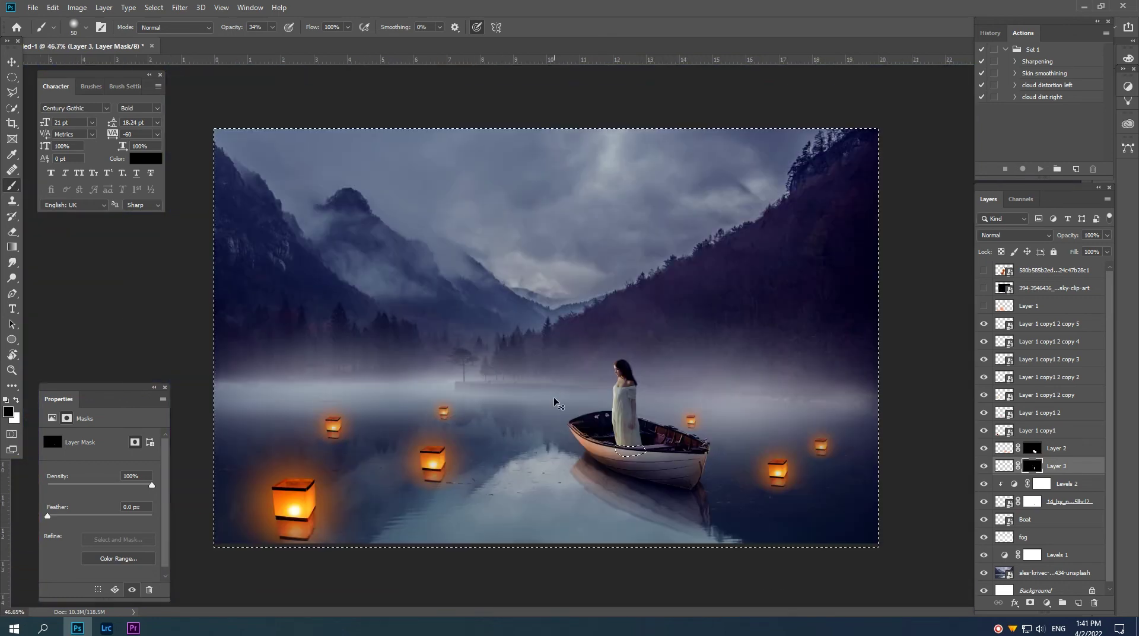
alt+scroll(628, 440, up, 1)
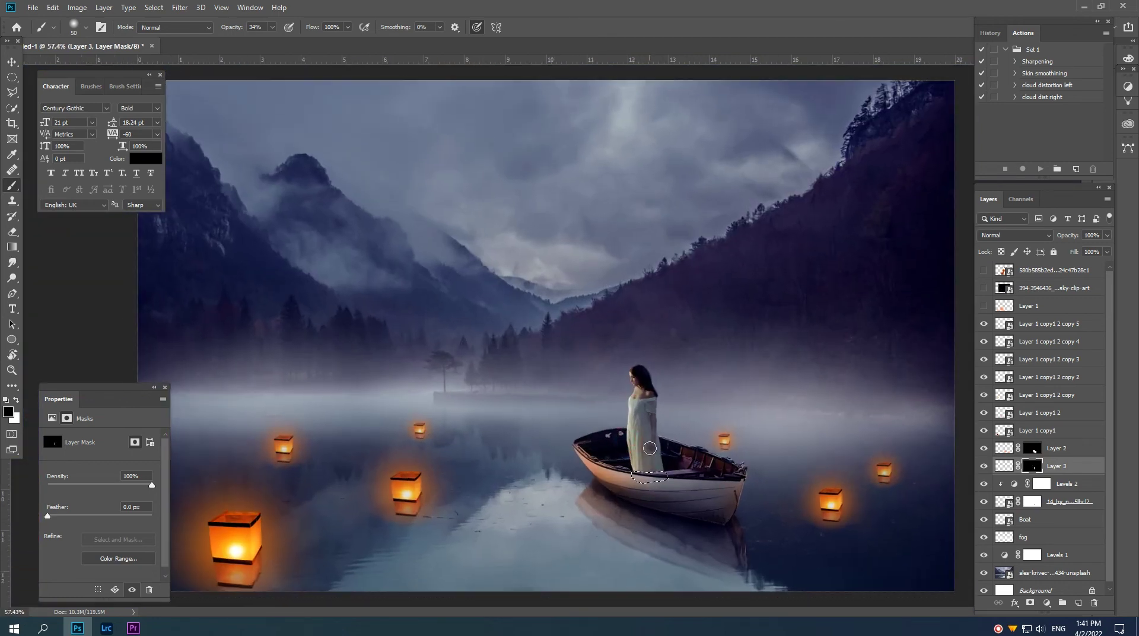
key(ctrl+d)
alt+scroll(543, 502, up, 1)
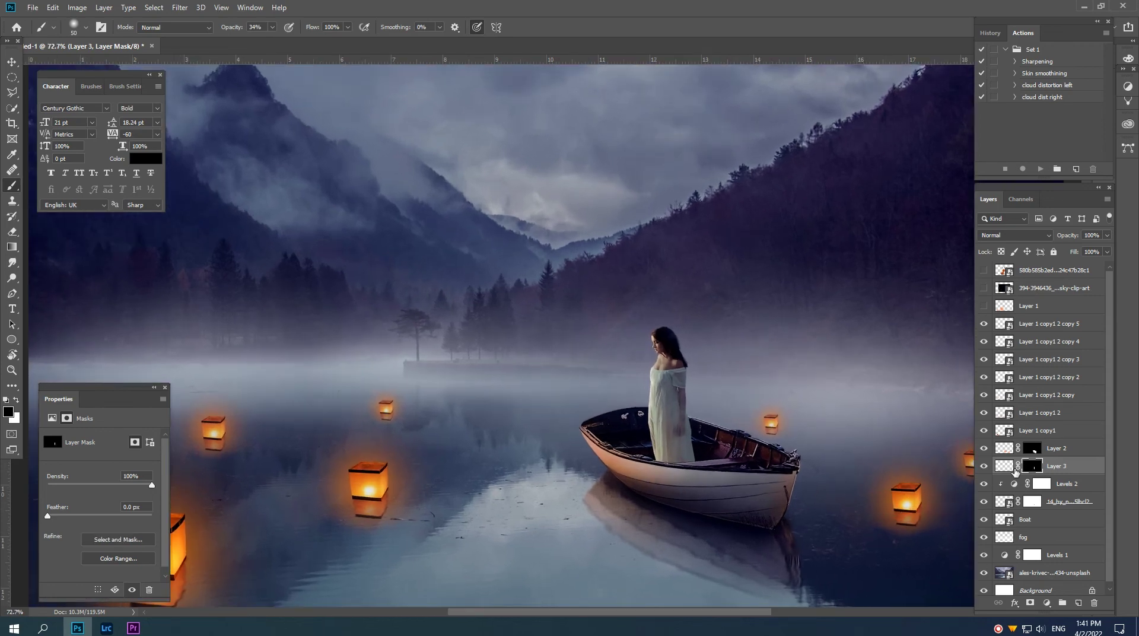
ctrl+click(1033, 466)
key(ctrl+d)
alt+scroll(766, 418, up, 3)
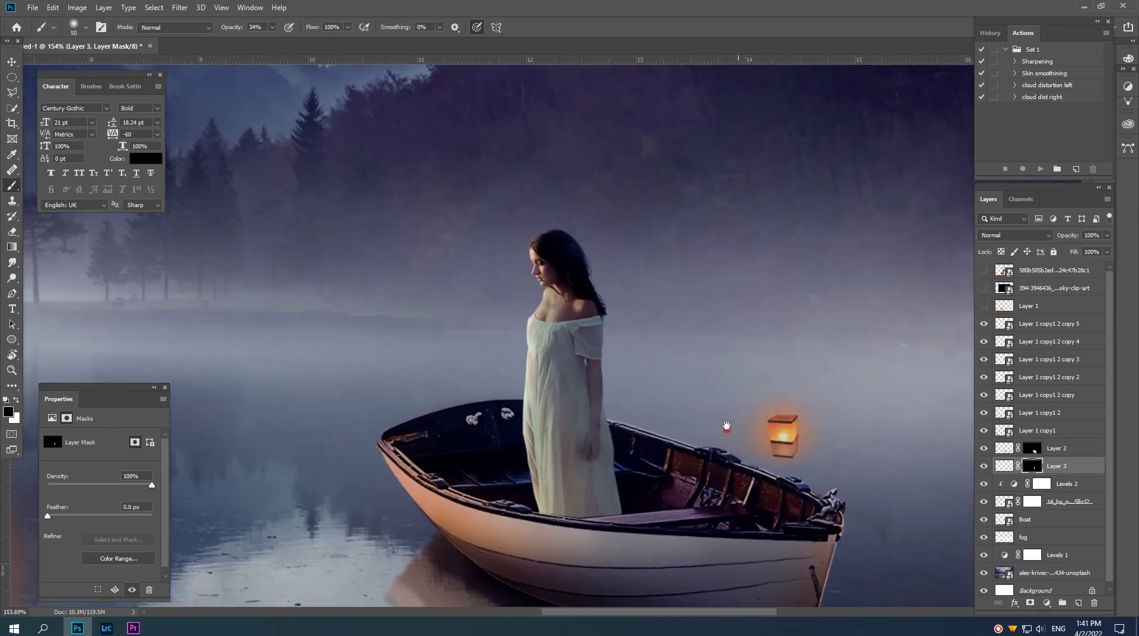
click(1004, 466)
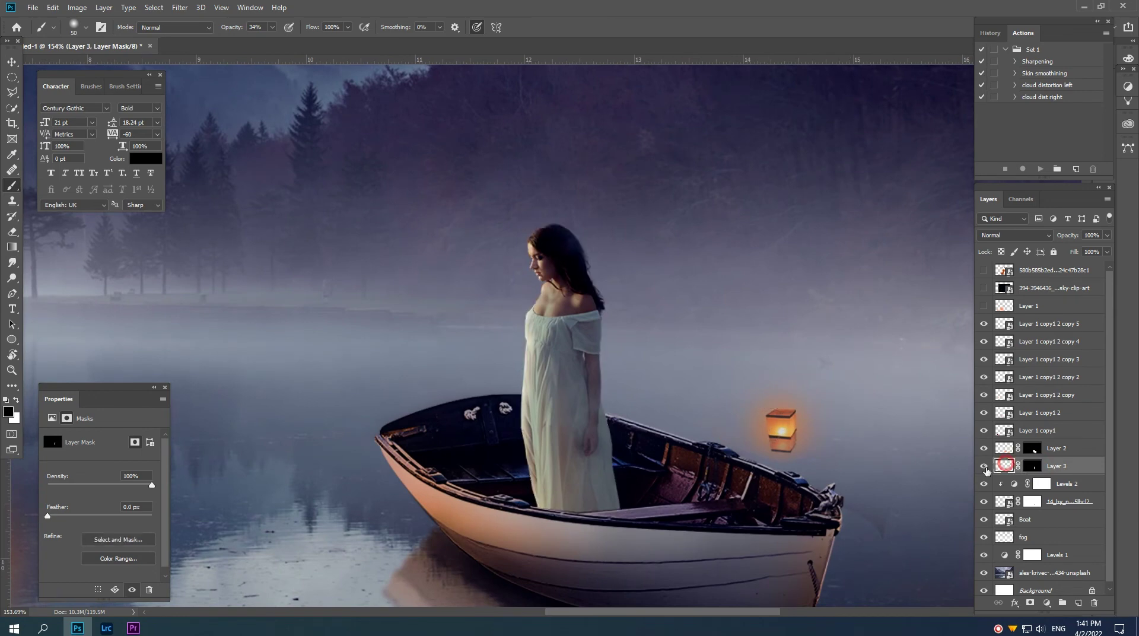
mouse_move(552, 505)
mouse_down()
mouse_move(627, 509)
mouse_move(534, 509)
mouse_move(593, 511)
mouse_up()
Undo the last shadow stroke and sample dark blue #0a0917 from the boat as foreground colour
alt+scroll(569, 516, down, 1)
alt+scroll(576, 521, down, 1)
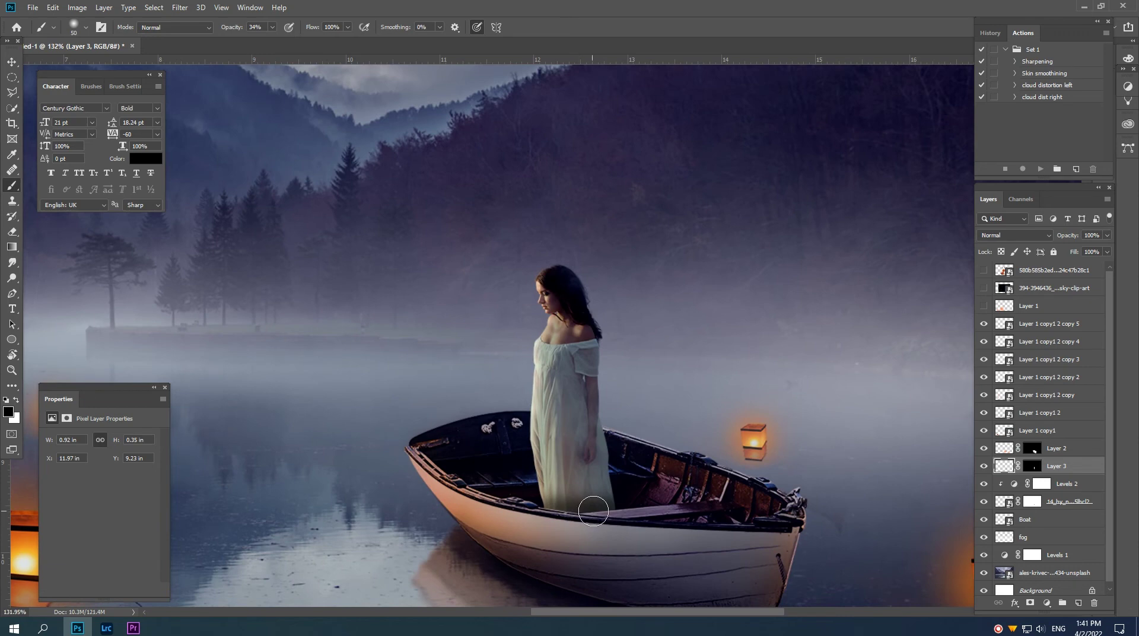
key(bracketright)
key(bracketright)
key(bracketright)
key(bracketright)
key(bracketright)
key(ctrl+z)
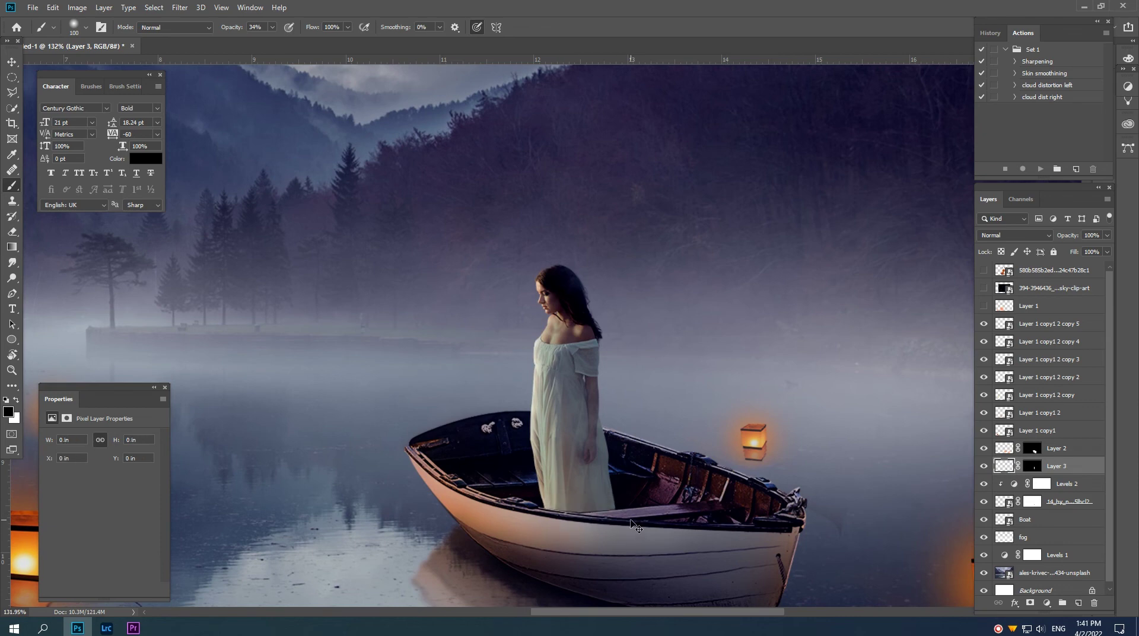
click(11, 413)
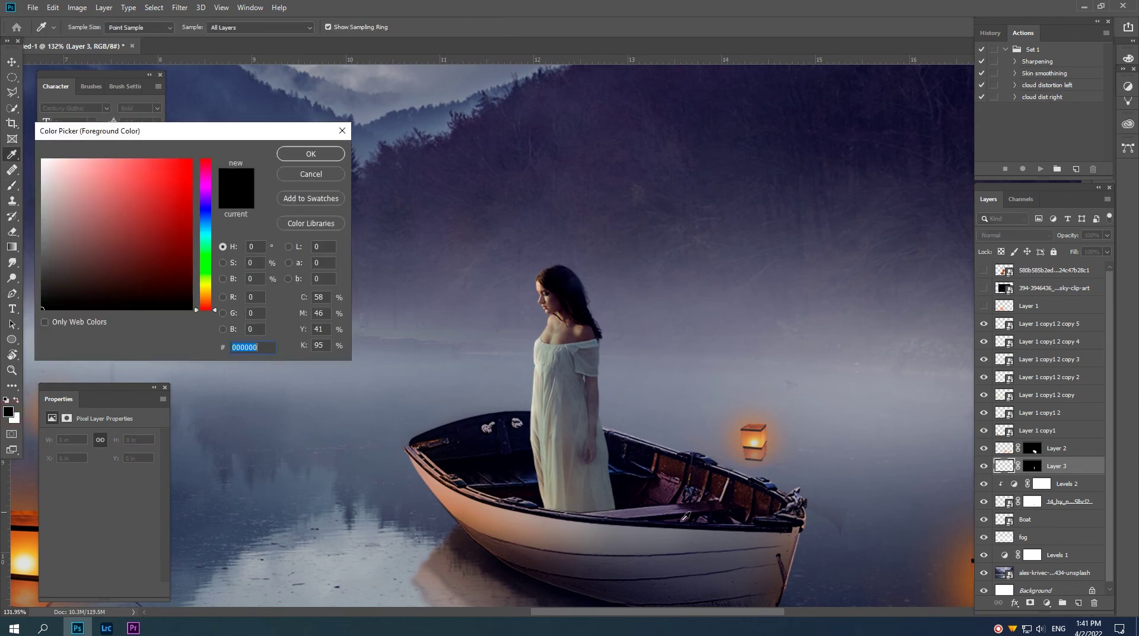
click(500, 447)
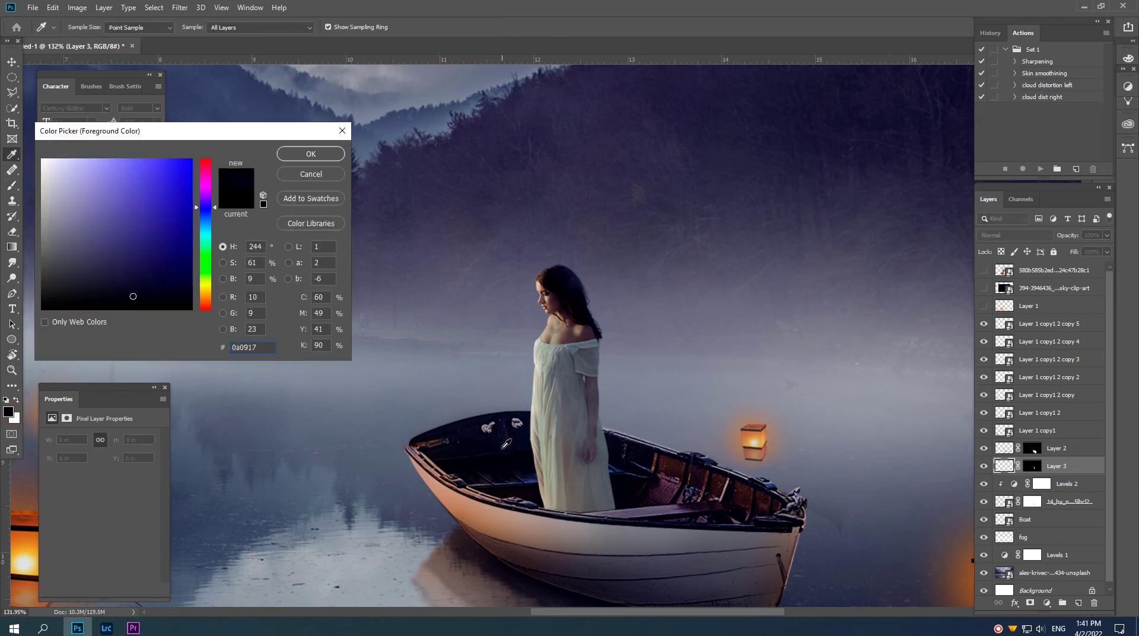
click(304, 155)
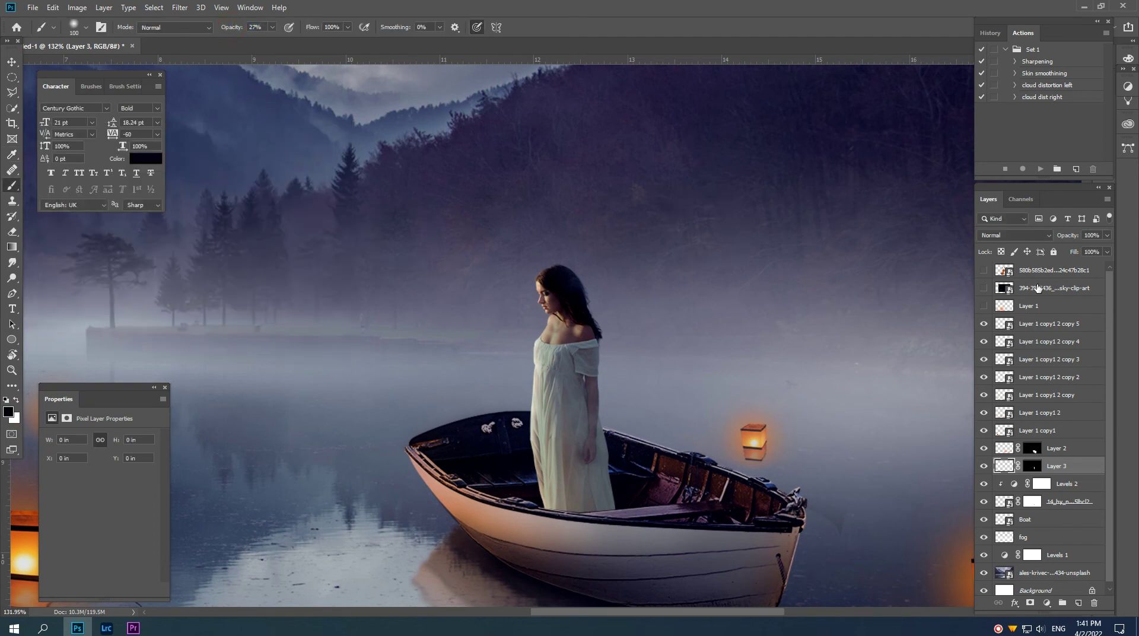
Set Layer 3 to Multiply and paint dark shading over the boat beside the girl
click(1015, 234)
click(1007, 279)
mouse_move(522, 547)
mouse_down()
mouse_move(546, 527)
mouse_move(604, 521)
mouse_move(579, 483)
mouse_move(623, 483)
mouse_move(643, 407)
mouse_move(612, 415)
mouse_move(610, 446)
mouse_up()
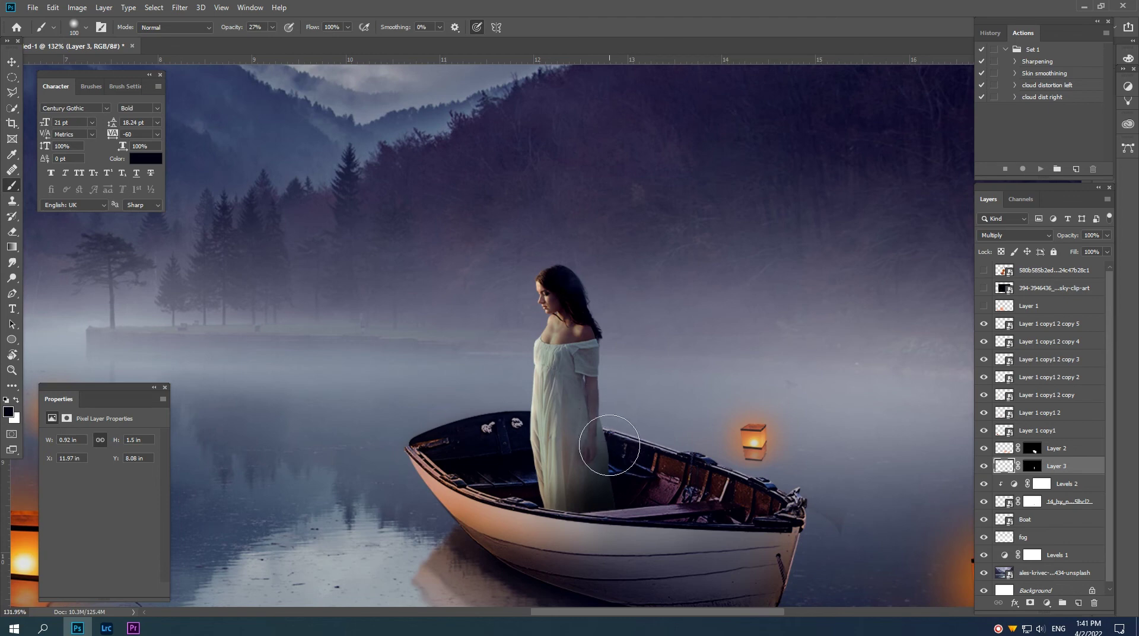
Shade the girl's chest and dress front at 14% brush opacity, then lower Layer 3 to 86%
key(bracketleft)
drag(229, 31, 221, 31)
key(bracketleft)
key(bracketleft)
key(bracketleft)
mouse_move(570, 345)
mouse_down()
mouse_move(568, 373)
mouse_move(579, 356)
mouse_up()
mouse_move(573, 423)
mouse_down()
mouse_move(604, 428)
mouse_move(610, 458)
mouse_move(586, 354)
mouse_move(559, 383)
mouse_move(584, 386)
mouse_up()
drag(1067, 235, 1063, 237)
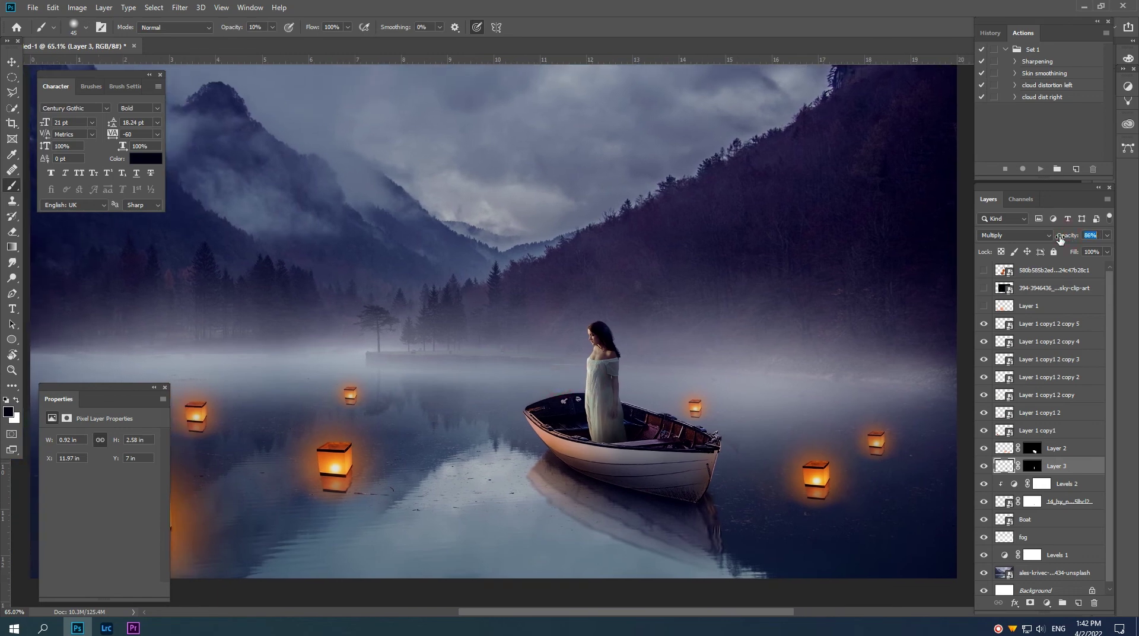
drag(709, 369, 674, 361)
key(v)
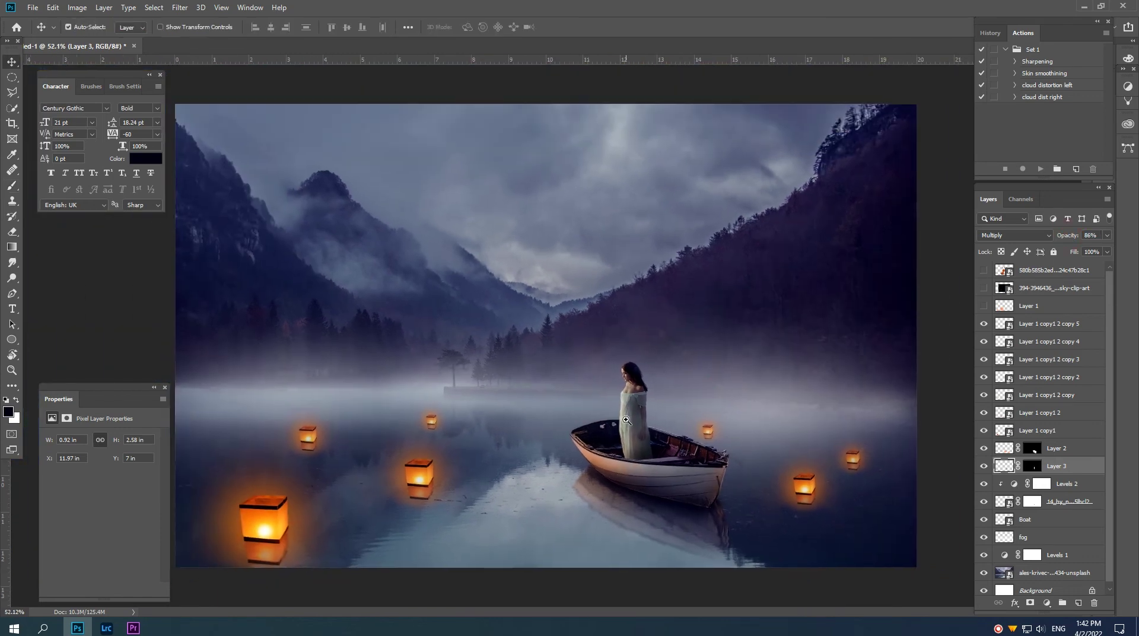
drag(626, 426, 656, 440)
scroll(655, 439, up, 5)
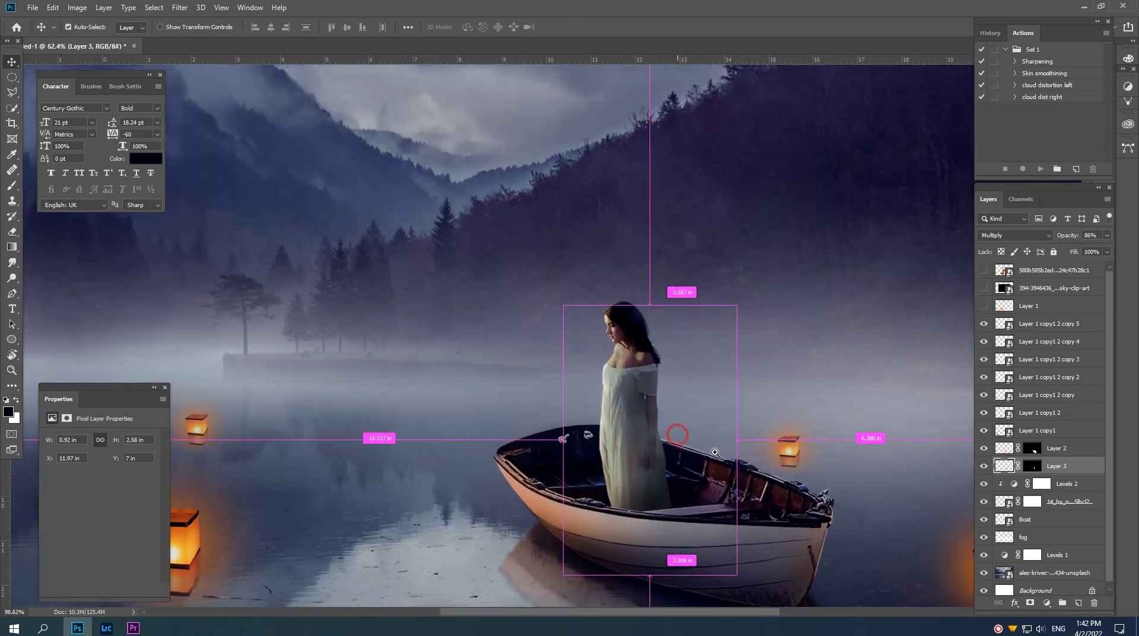
scroll(613, 435, up, 1)
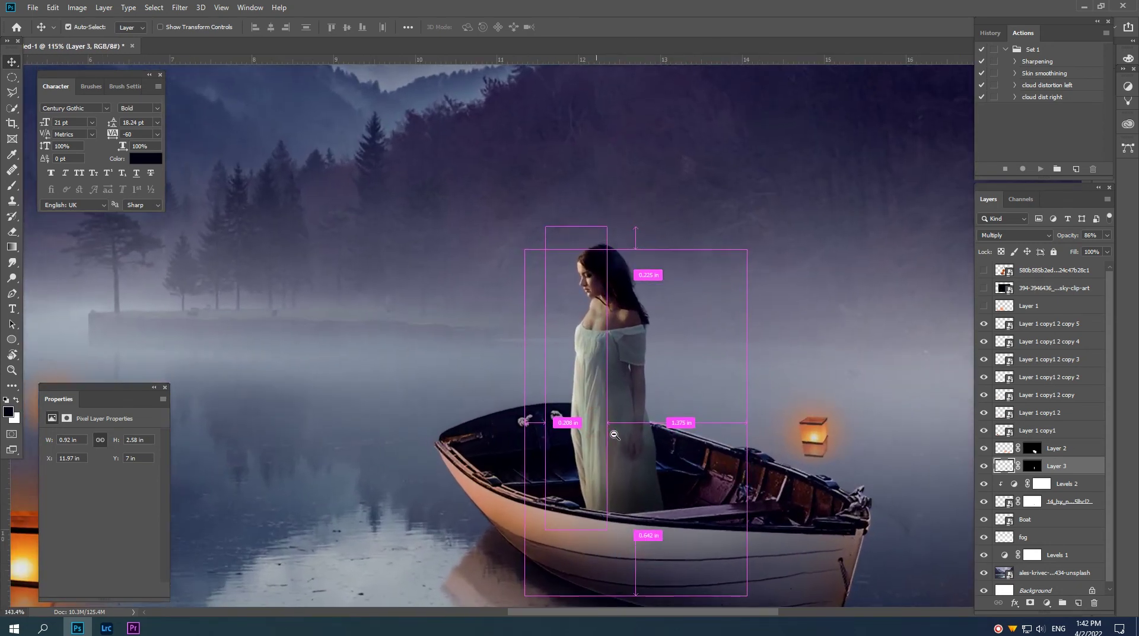
scroll(614, 435, down, 2)
scroll(615, 435, down, 2)
scroll(593, 436, down, 1)
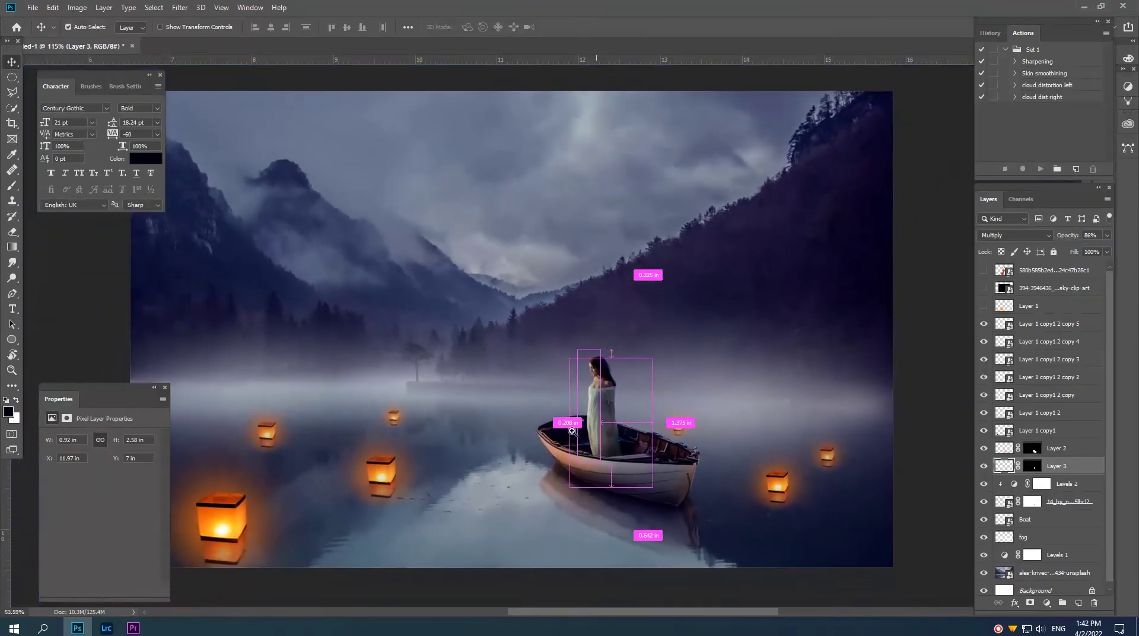
scroll(563, 438, down, 1)
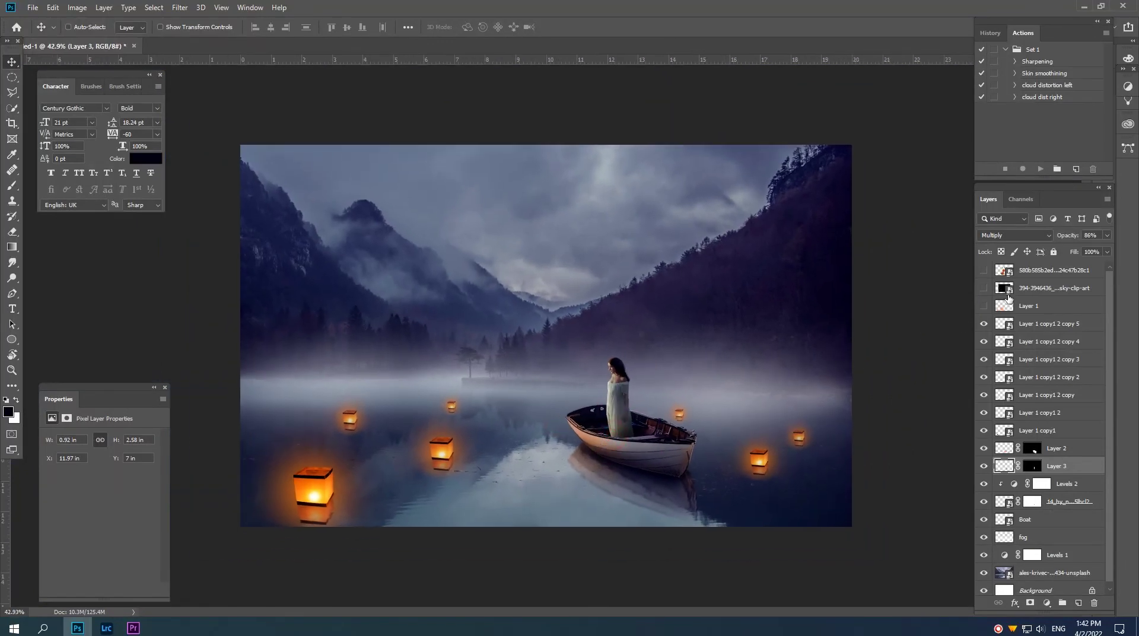
Show the starry sky, delete empty Layer 1, and set the stars to Screen and rasterize them
click(984, 288)
click(1020, 307)
key(Delete)
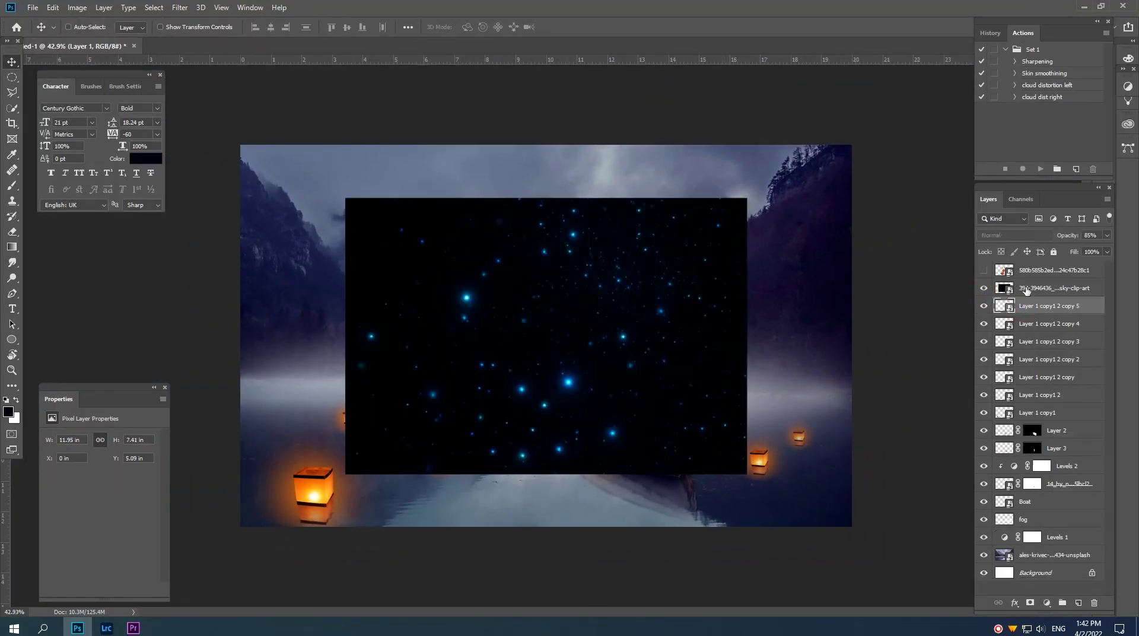
click(1035, 288)
click(1014, 235)
click(982, 331)
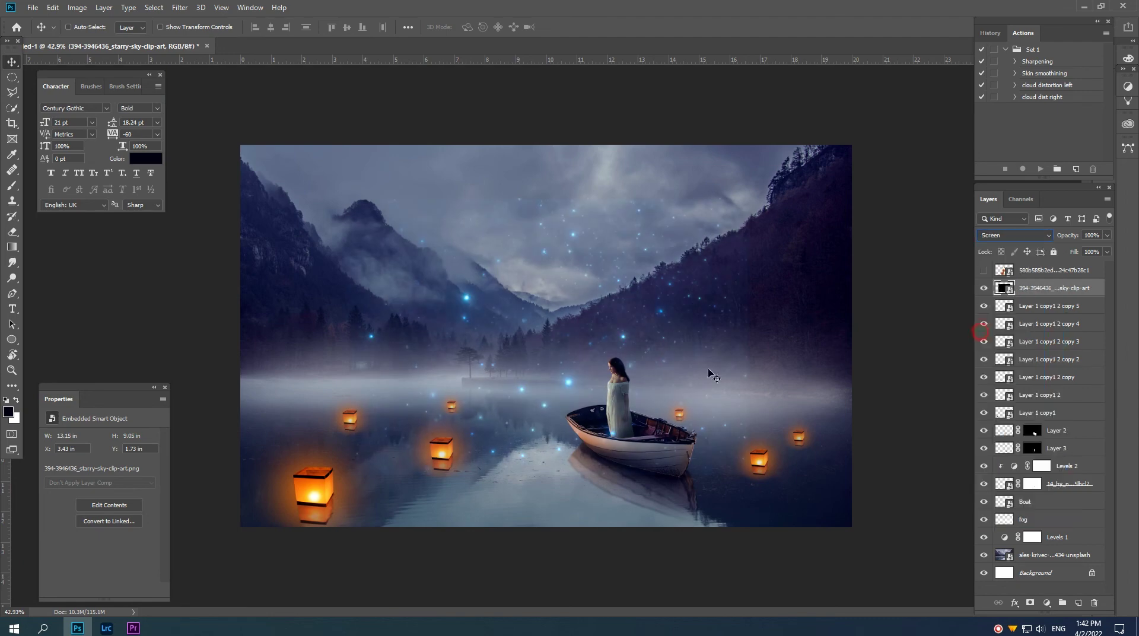
right_click(1023, 291)
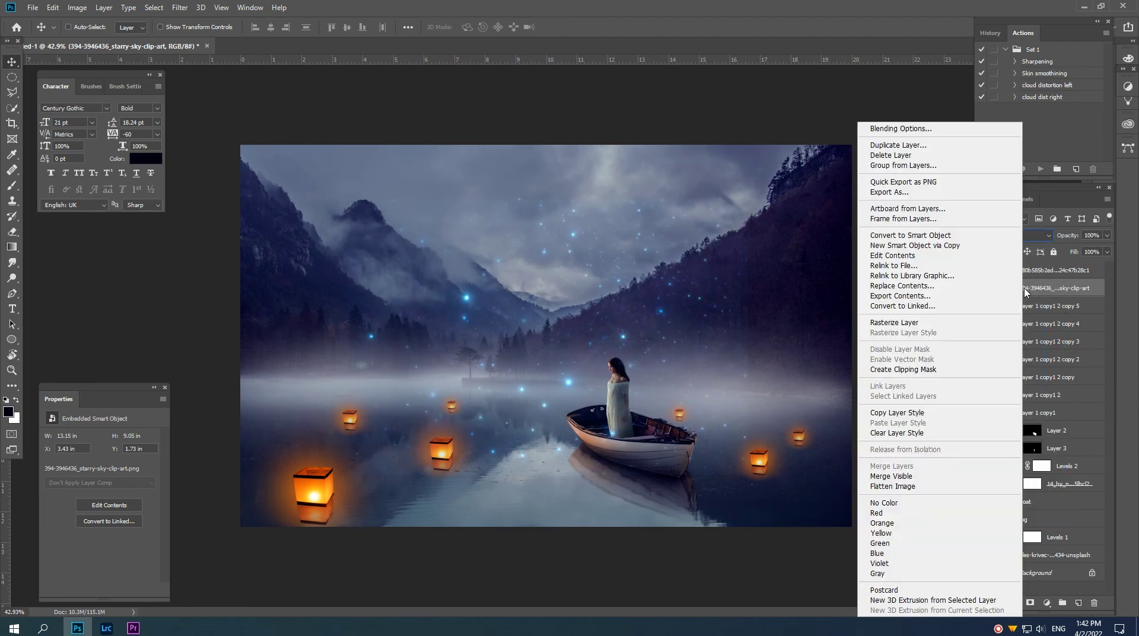
click(902, 325)
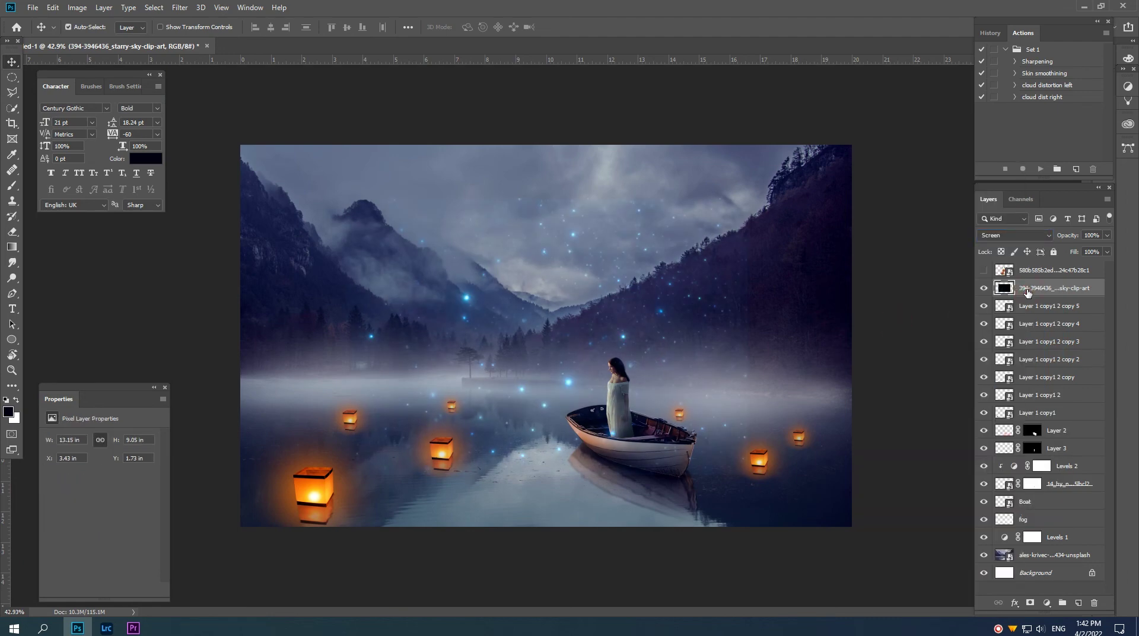
Apply Levels to the stars with black point 12 and slightly darker midtones
key(ctrl+l)
click(825, 273)
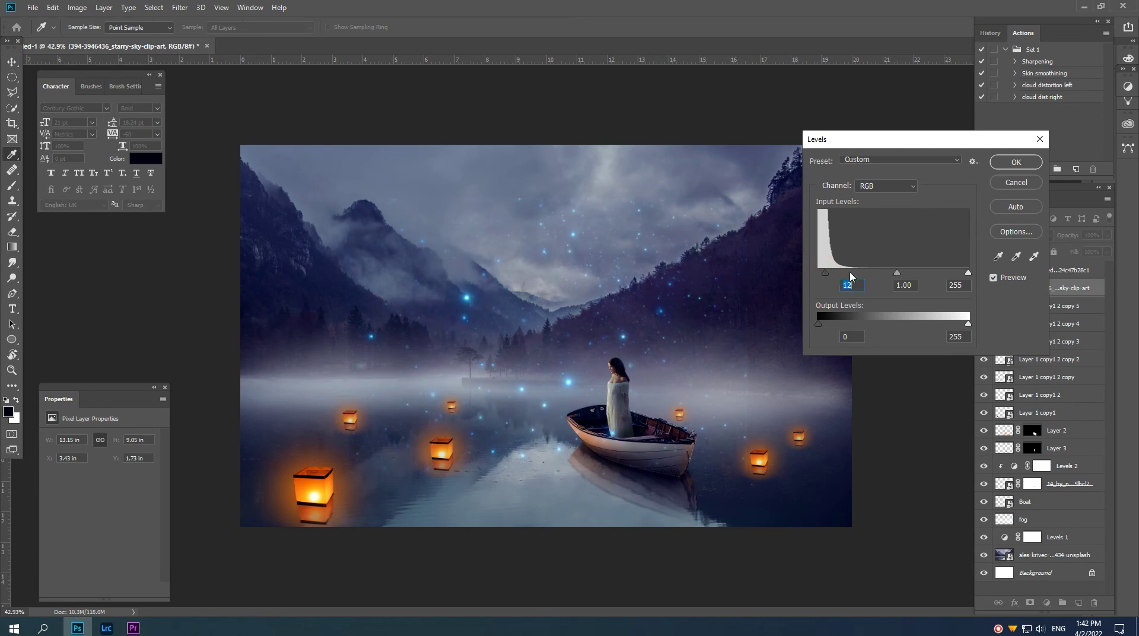
drag(902, 273, 906, 273)
click(1012, 162)
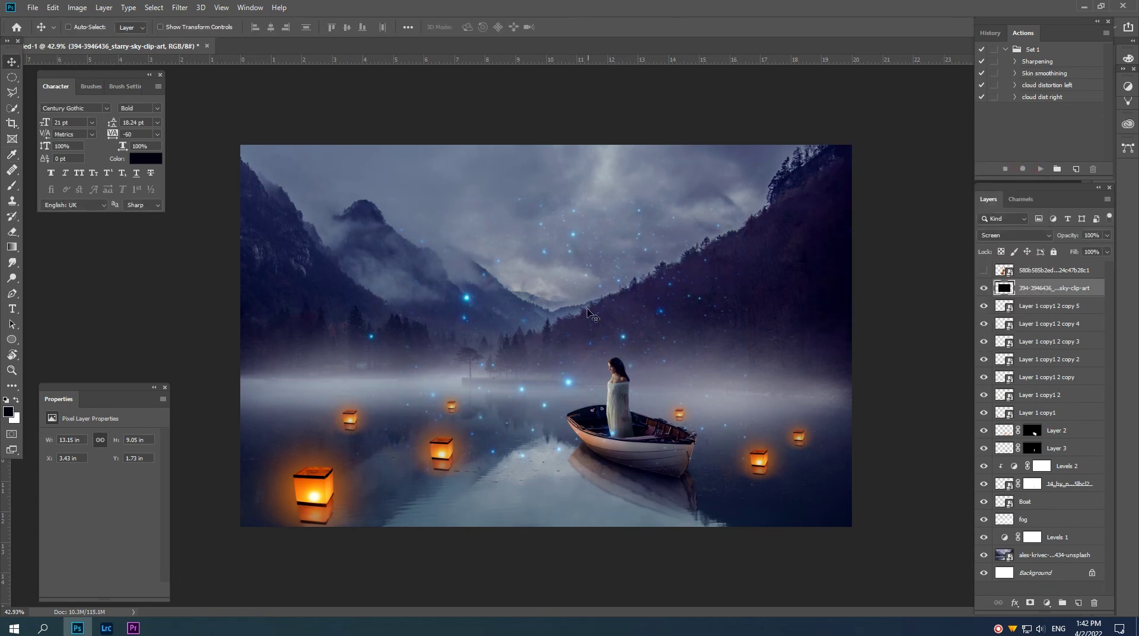
key(ctrl)
Shift the starry sparkles down-right and scale them to surround the boat
drag(609, 303, 657, 354)
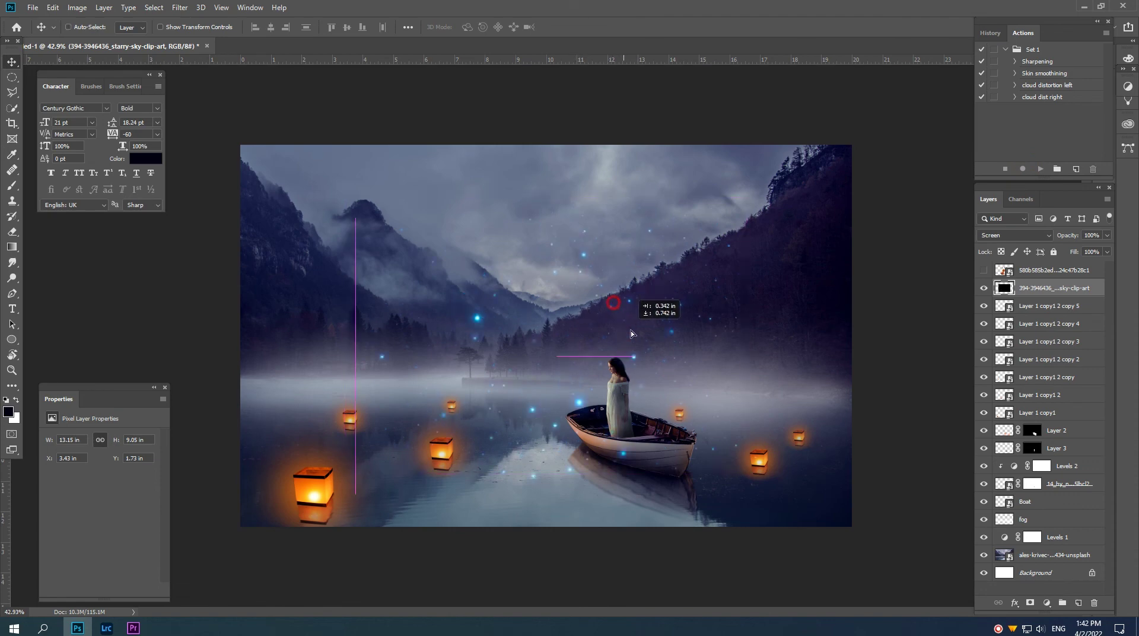
key(ctrl+t)
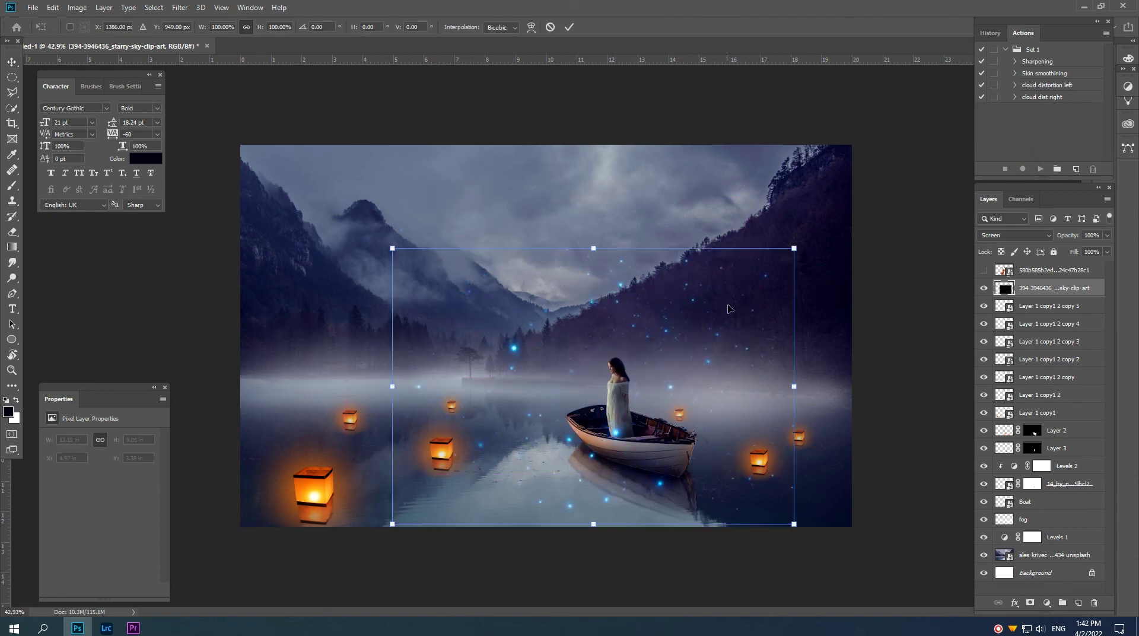
drag(794, 248, 719, 298)
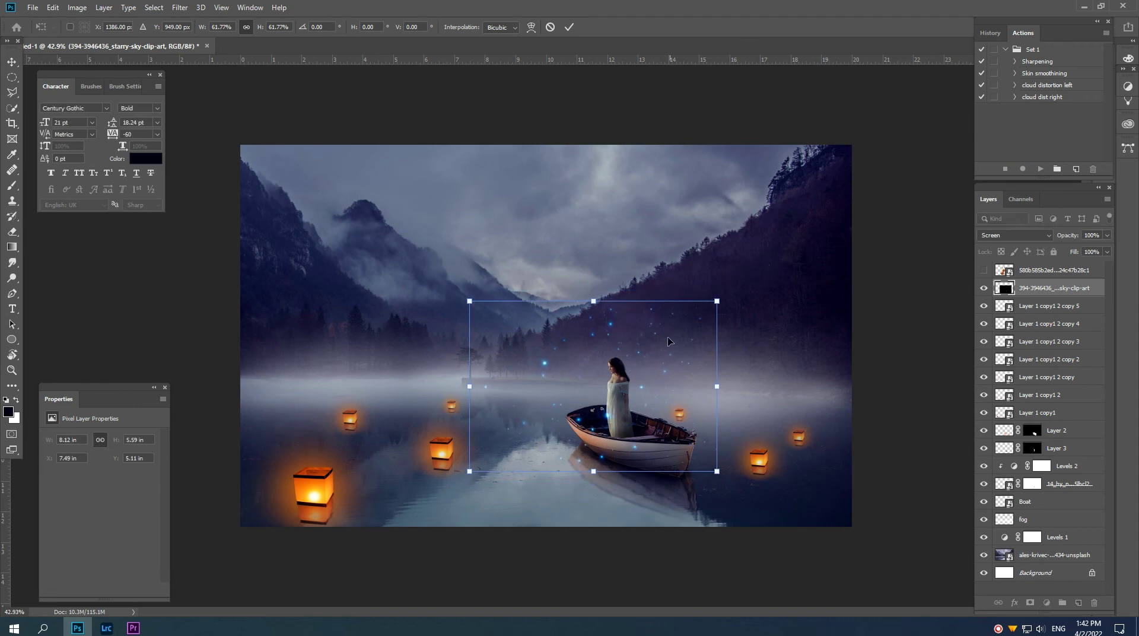
drag(669, 331, 674, 338)
key(Return)
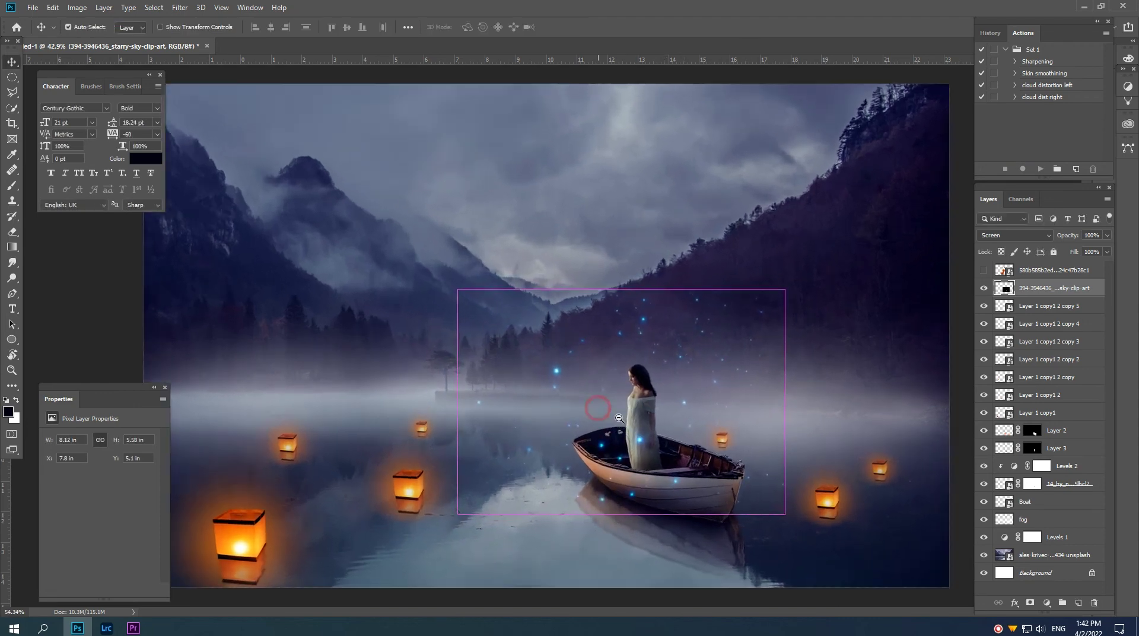
Mask the starry layer and paint out stars over the boat at 75% brush opacity
scroll(542, 350, up, 2)
click(1030, 602)
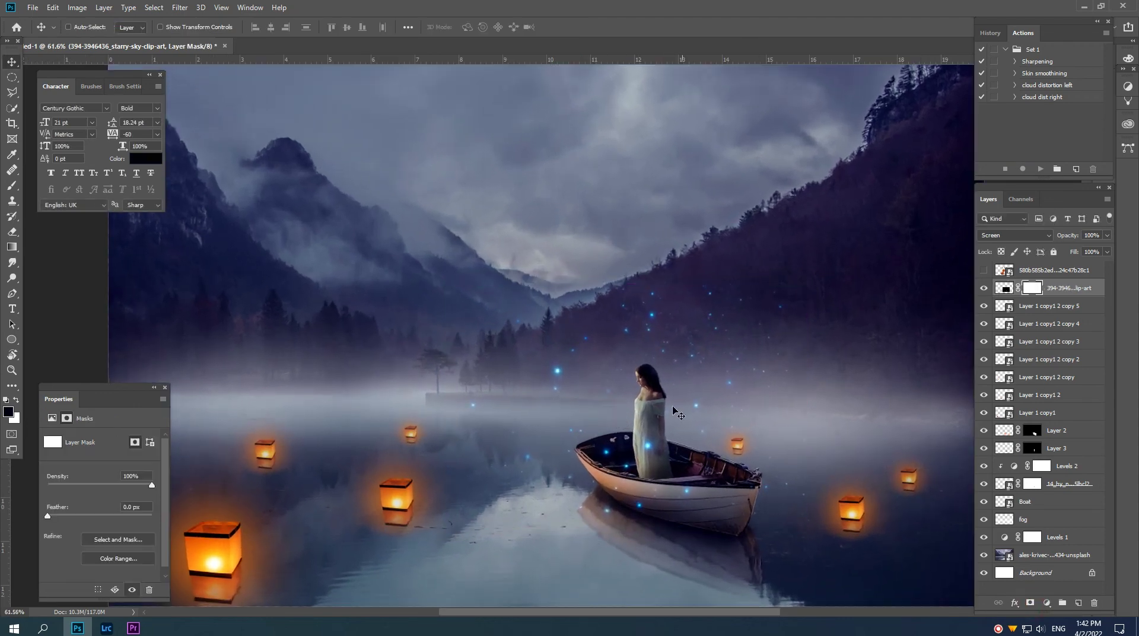
key(b)
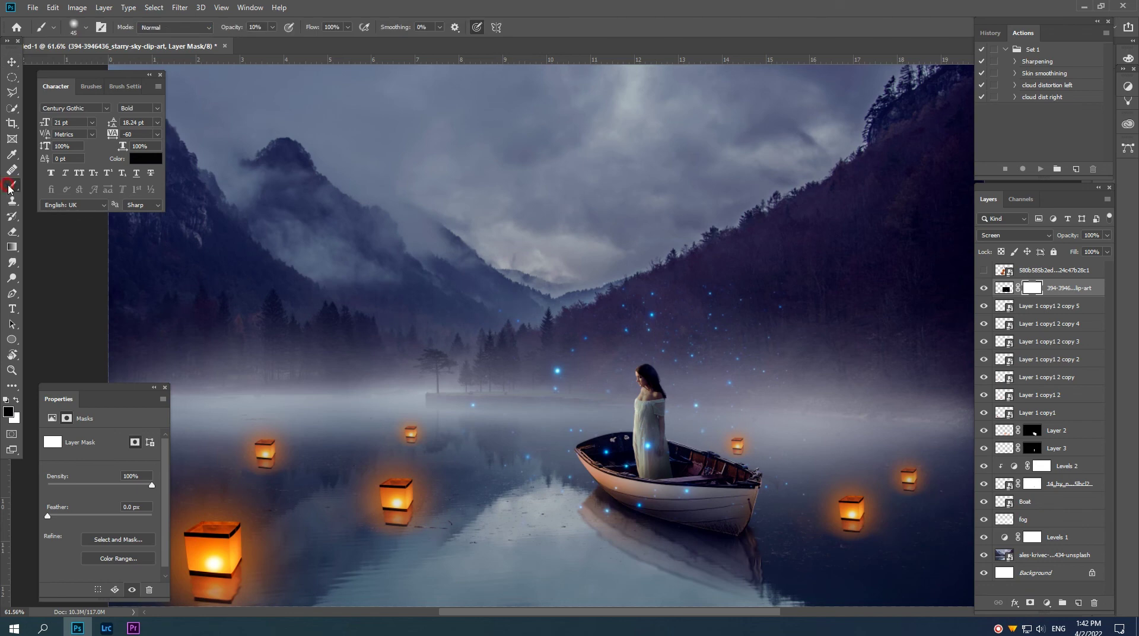
drag(227, 32, 273, 37)
key(])
key(])
click(688, 335)
drag(771, 482, 760, 512)
drag(651, 397, 612, 409)
key(v)
scroll(547, 335, up, 2)
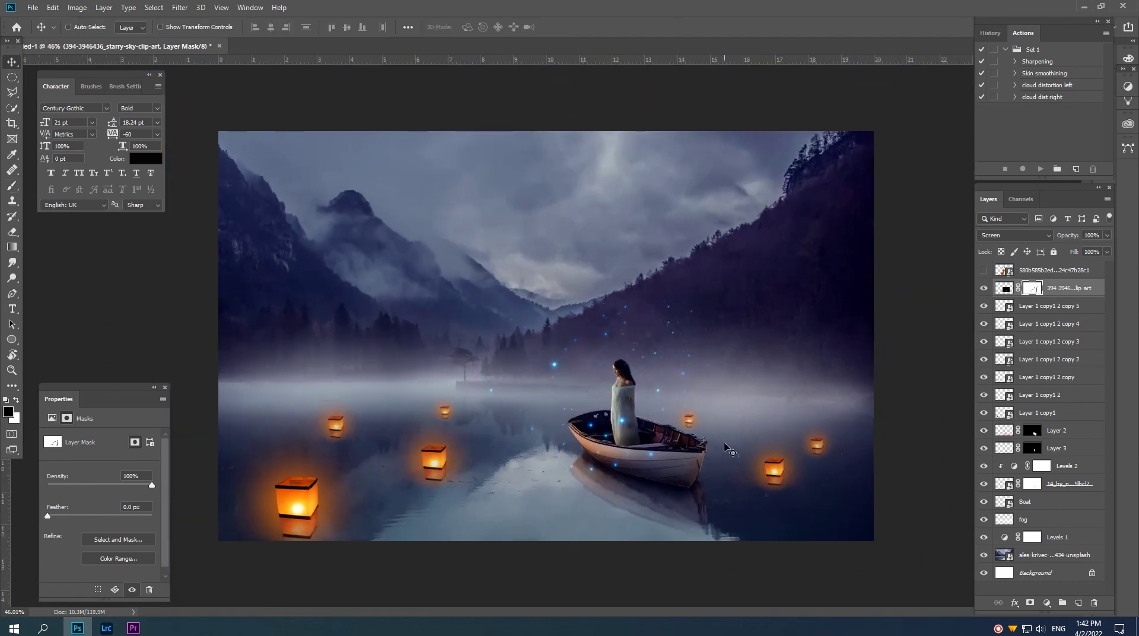
Show the hidden violin layer, flip it horizontally and scale it down small
click(983, 271)
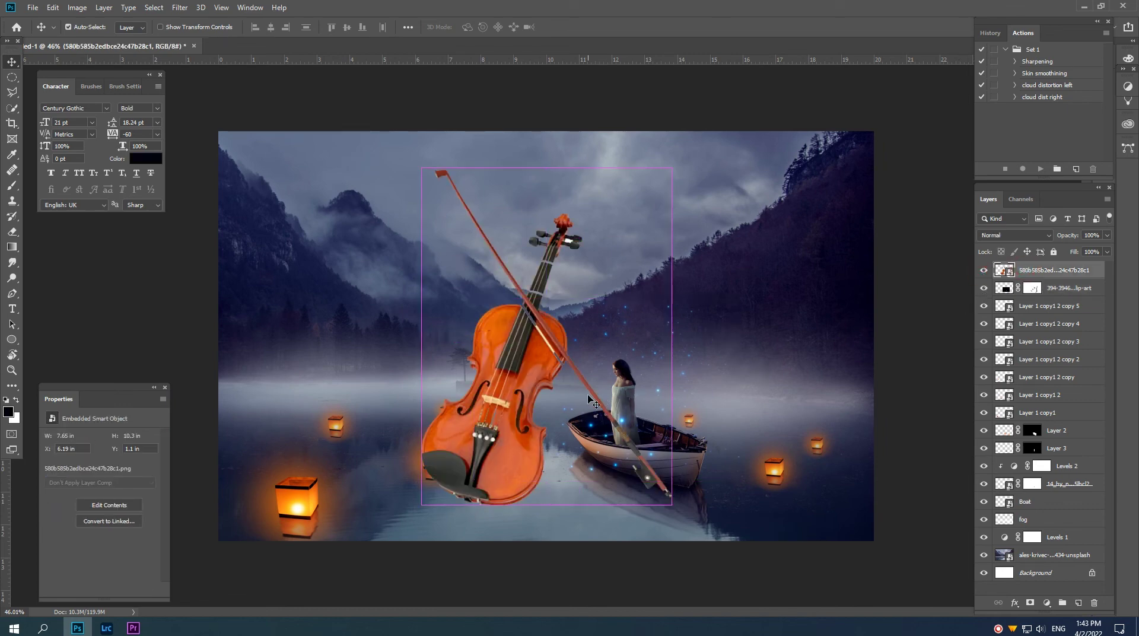
key(ctrl+t)
right_click(576, 369)
click(627, 504)
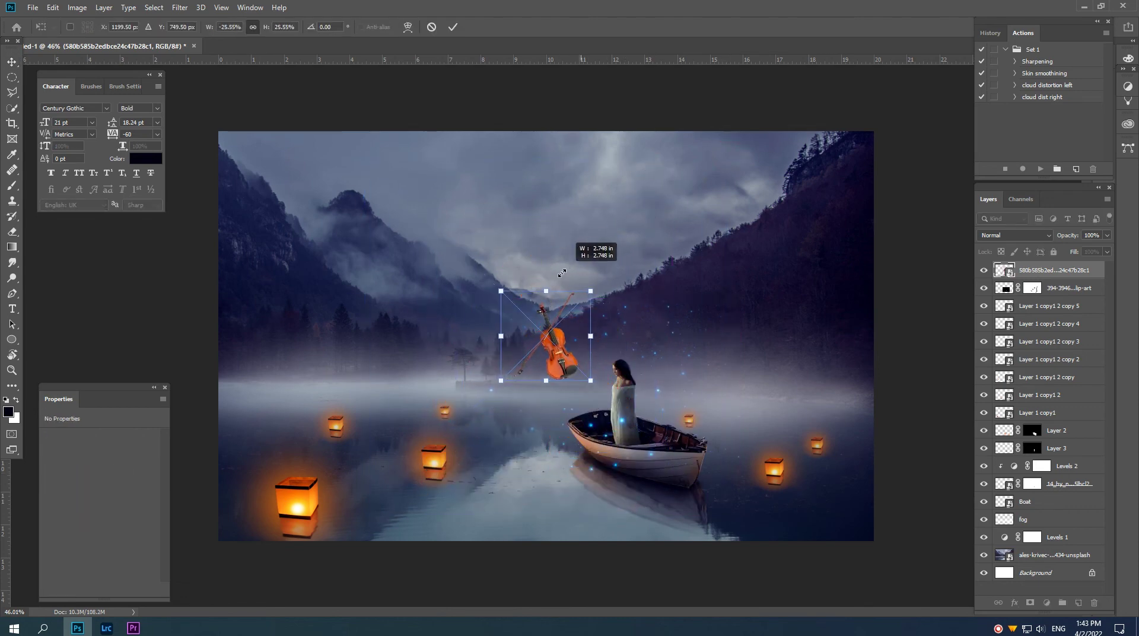
drag(728, 159, 569, 311)
mouse_move(571, 375)
mouse_down()
mouse_move(647, 403)
mouse_move(379, 403)
mouse_move(635, 404)
mouse_move(369, 364)
mouse_up()
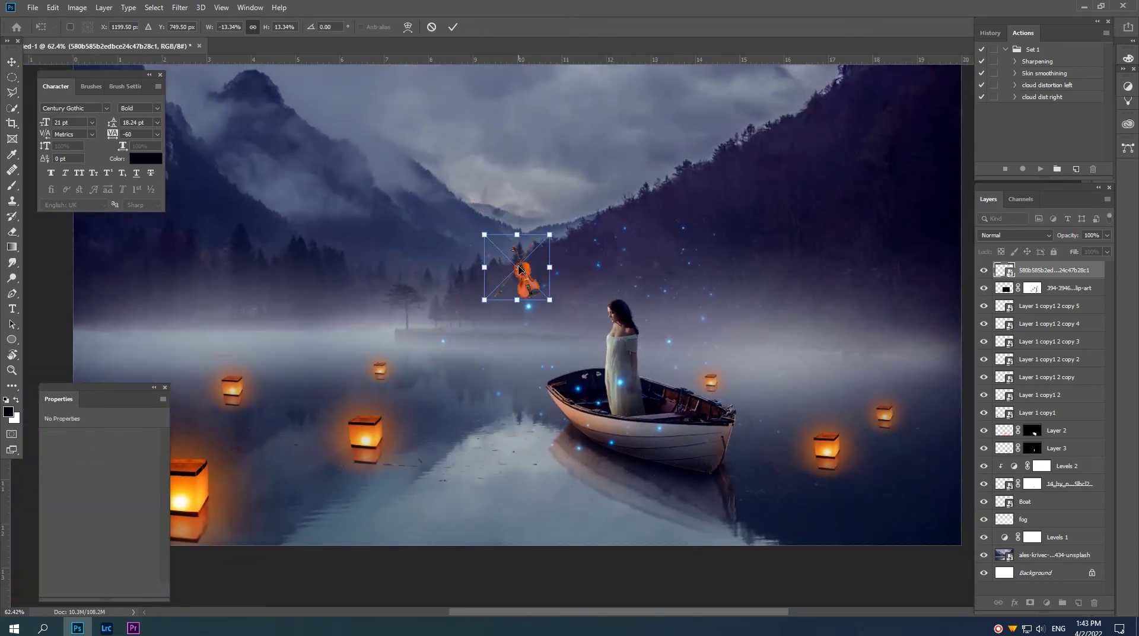
Place the violin in the boat beside the girl, rotated to lean against her, and commit
mouse_move(522, 267)
mouse_down()
mouse_move(662, 395)
mouse_move(647, 303)
mouse_move(630, 310)
mouse_up()
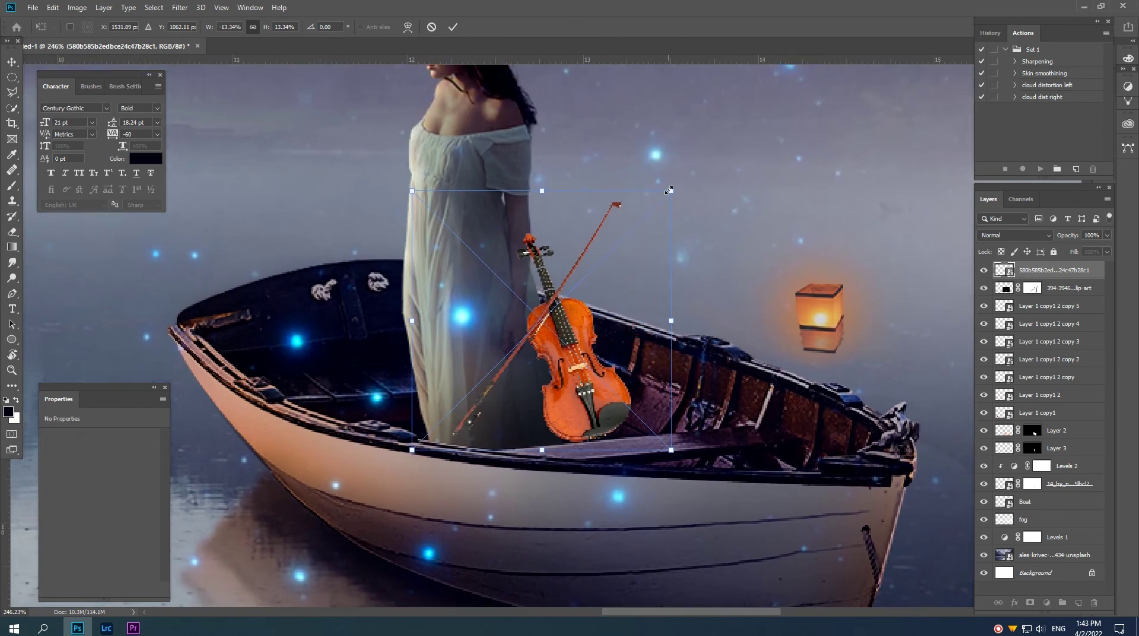
drag(668, 190, 617, 220)
scroll(527, 285, up, 2)
scroll(527, 285, up, 1)
mouse_move(712, 463)
mouse_down()
mouse_move(741, 415)
mouse_move(673, 396)
mouse_move(752, 446)
mouse_move(760, 481)
mouse_move(839, 360)
mouse_up()
drag(429, 325, 492, 355)
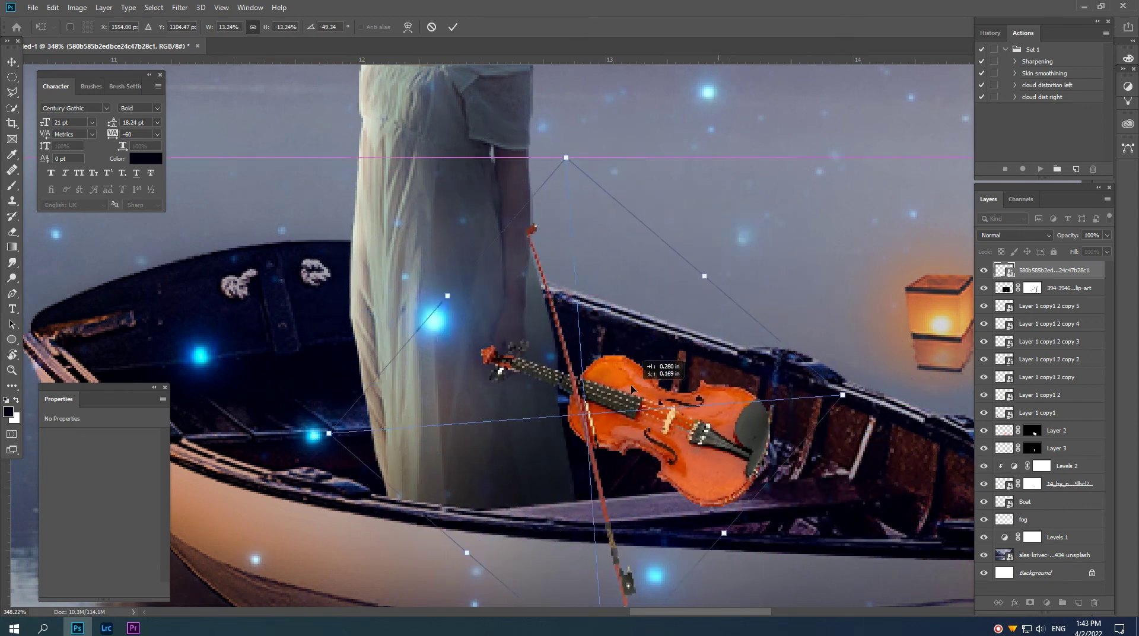
drag(795, 282, 738, 382)
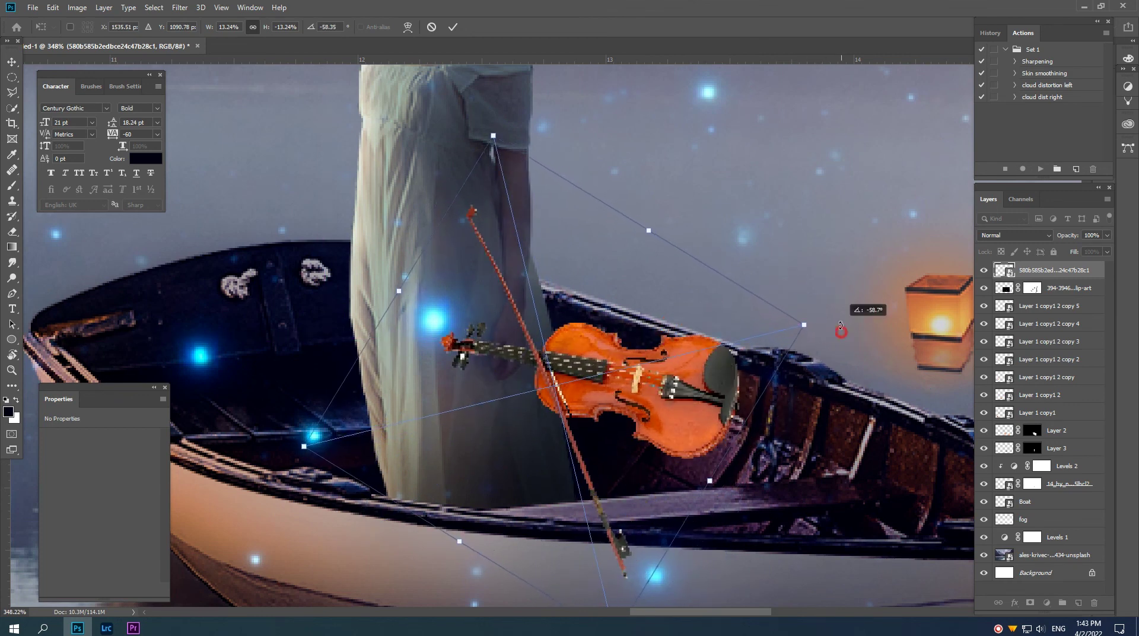
drag(737, 382, 738, 338)
key(Return)
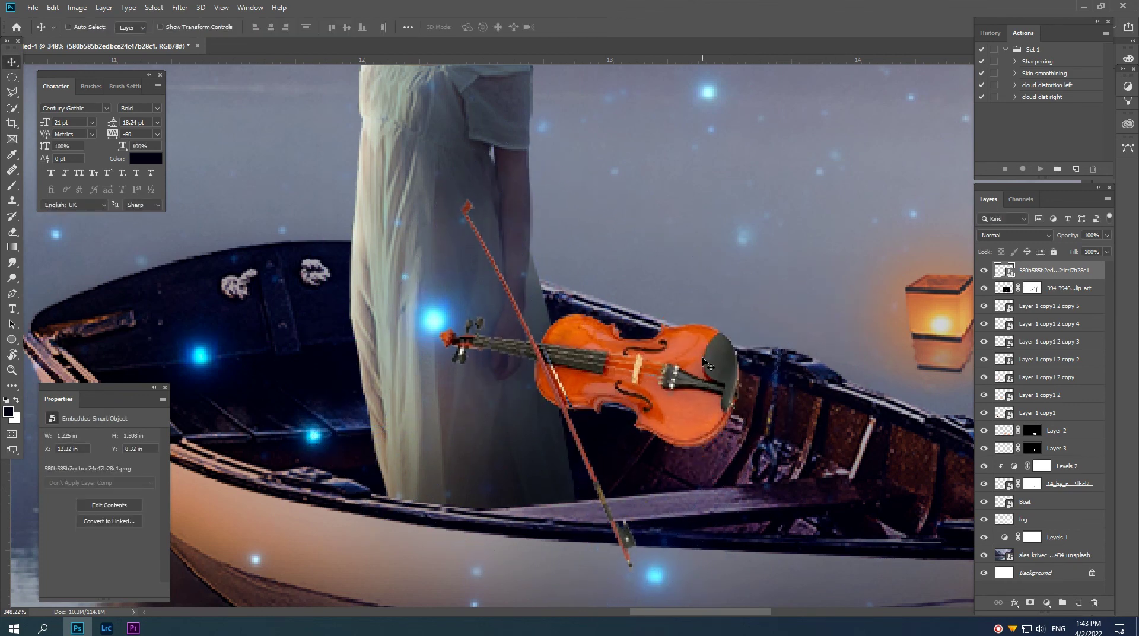
scroll(489, 344, up, 1)
scroll(488, 344, up, 3)
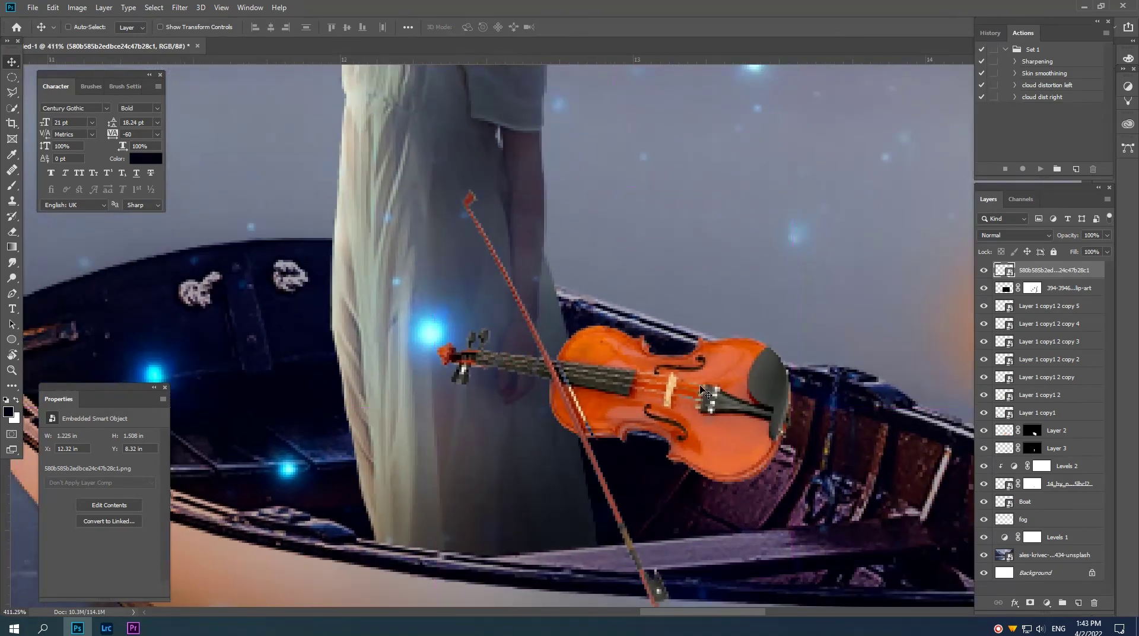
Add a layer mask to the violin and start a Pen path along the girl's hand
click(1031, 602)
key(p)
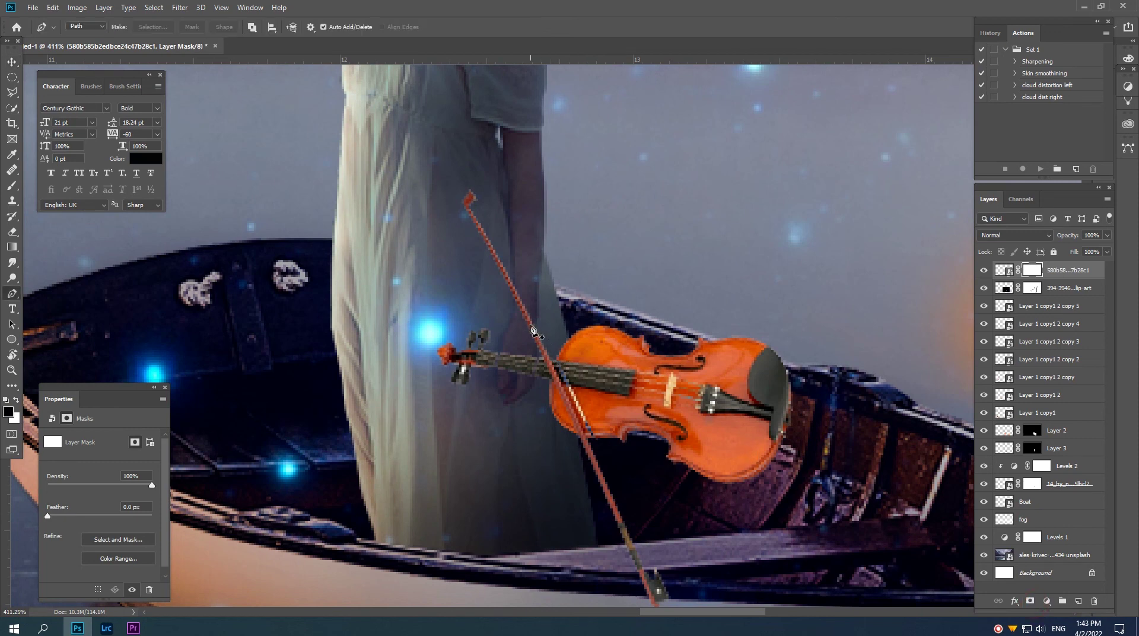
click(524, 309)
scroll(531, 318, up, 1)
drag(511, 306, 512, 321)
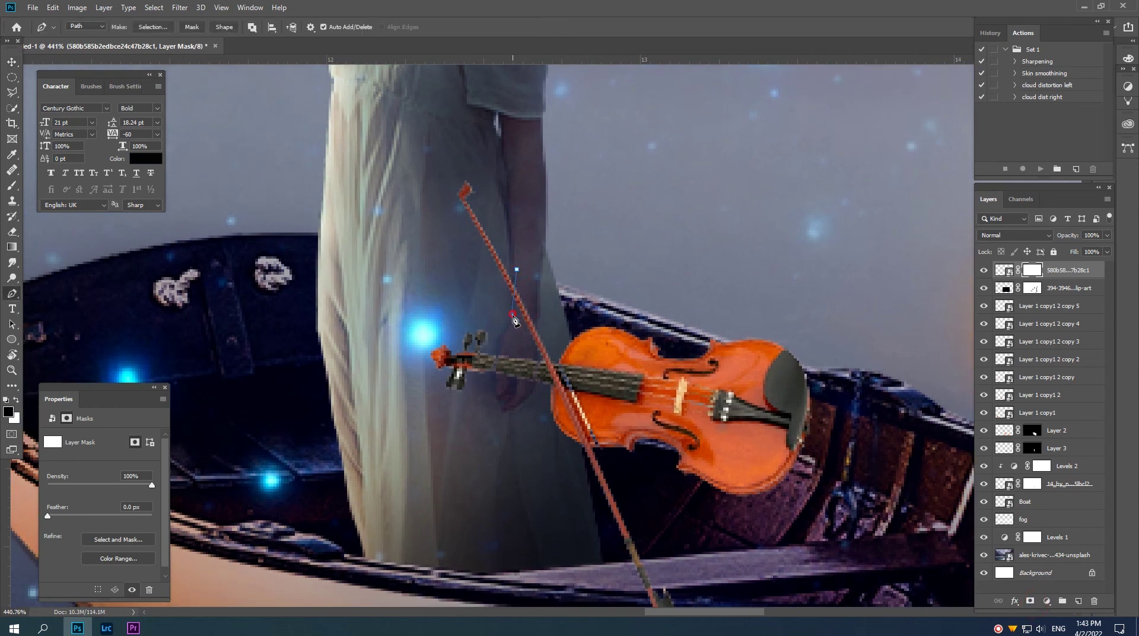
click(496, 353)
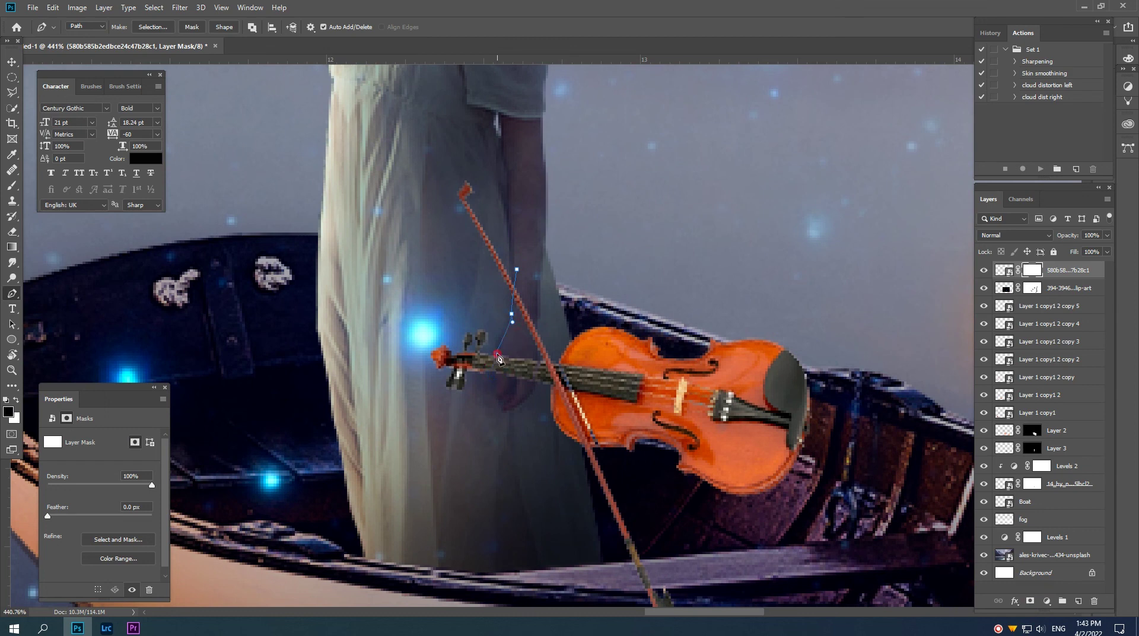
click(496, 387)
Close the hand path and fill its selection black on the mask, hiding the violin neck
click(507, 397)
click(520, 400)
click(536, 389)
click(538, 353)
click(538, 313)
click(538, 282)
click(520, 272)
key(ctrl+Return)
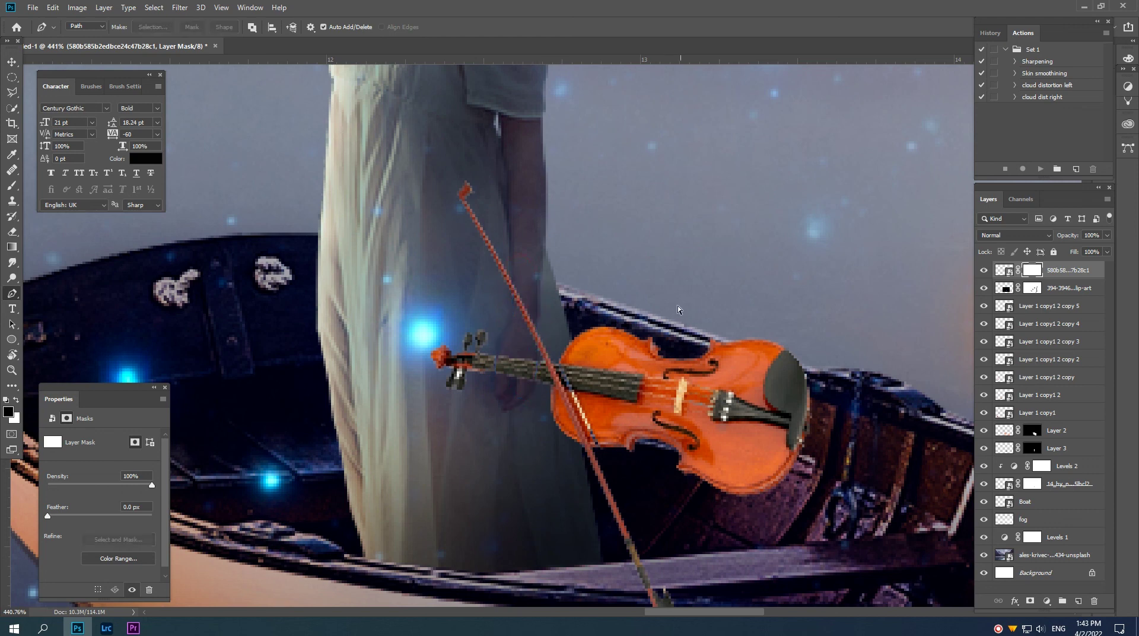
key(alt+BackSpace)
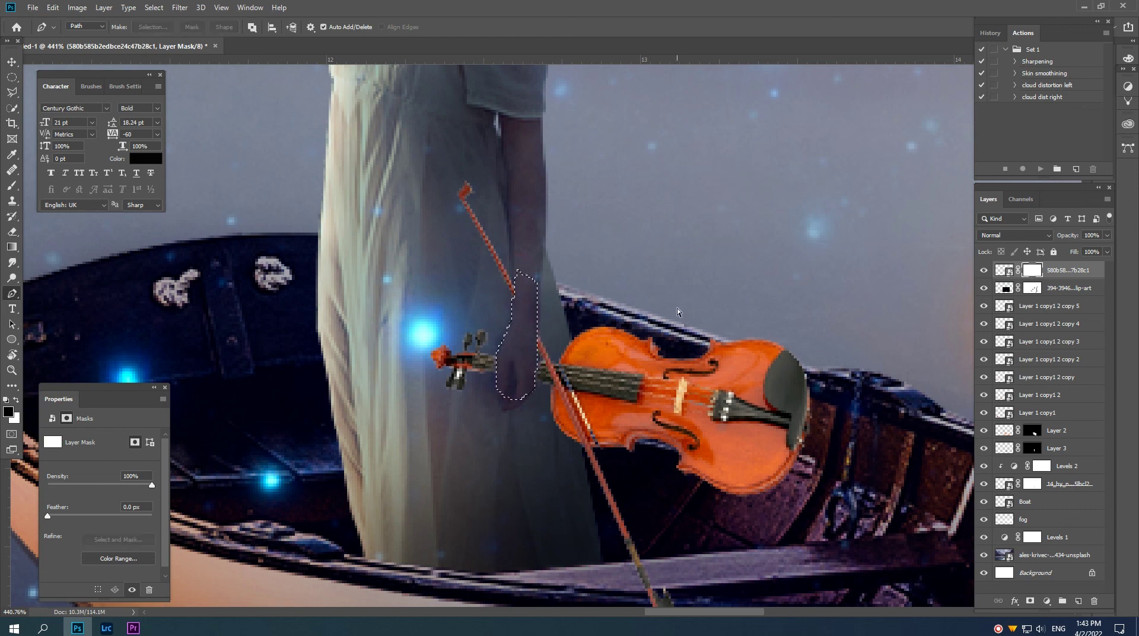
key(ctrl+d)
Add a Levels adjustment layer clipped to the violin layer
key(v)
scroll(591, 315, down, 1)
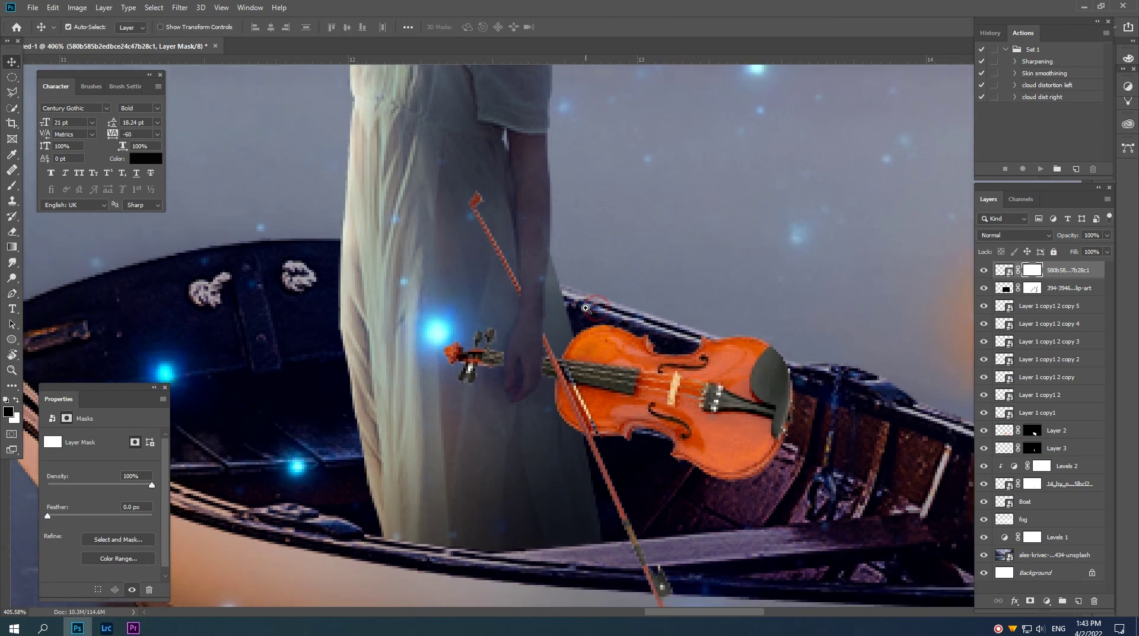
click(1048, 601)
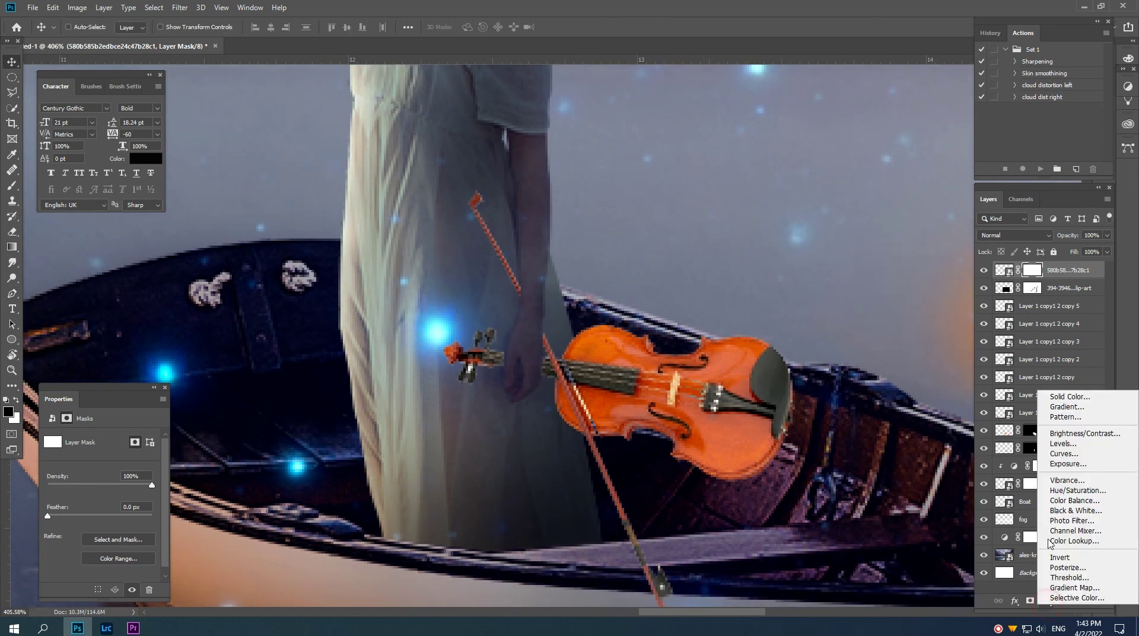
click(1062, 453)
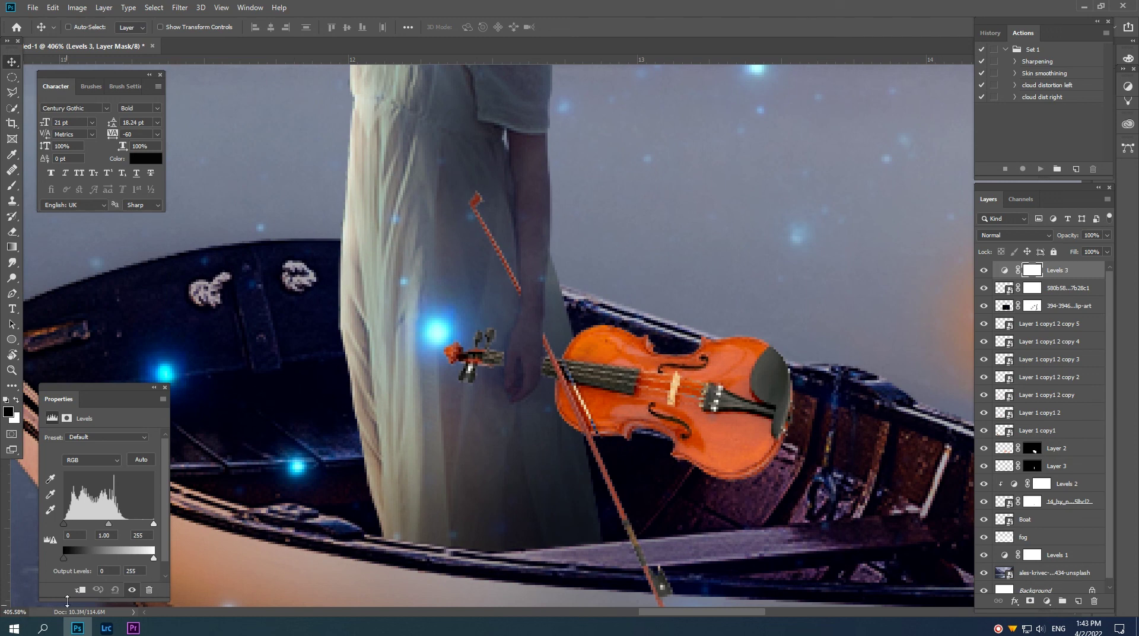
click(79, 589)
Set the Levels 3 output levels to 5 and 65, then fit the image on screen
mouse_move(154, 558)
mouse_down()
mouse_move(90, 558)
mouse_move(87, 570)
mouse_up()
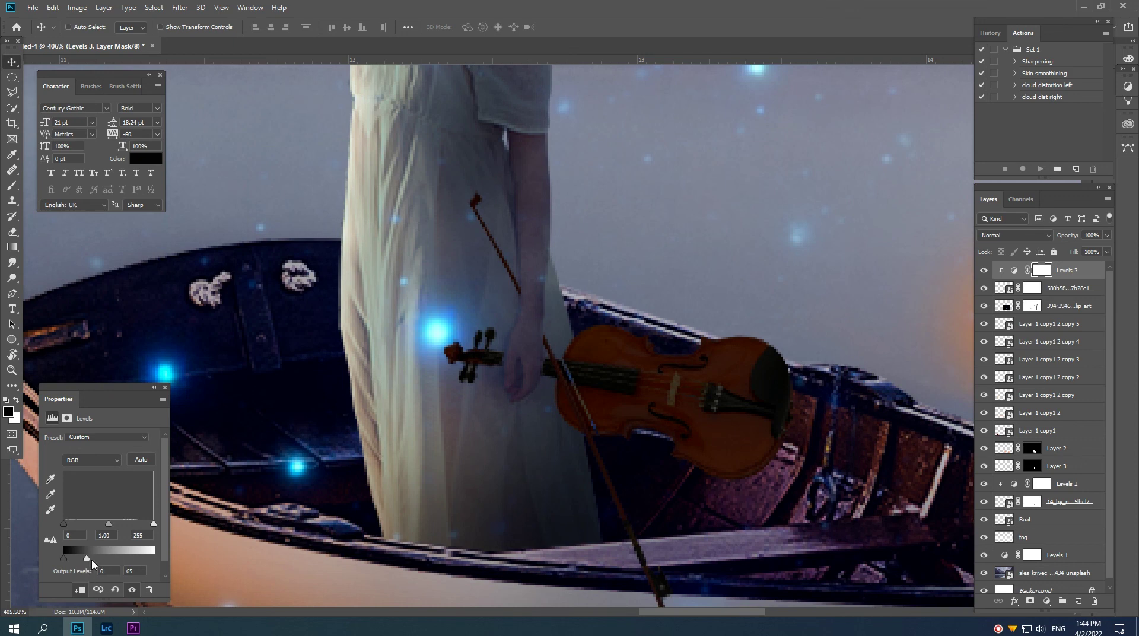
drag(64, 558, 68, 559)
click(1080, 270)
key(ctrl+0)
scroll(502, 336, down, 1)
scroll(502, 336, down, 1)
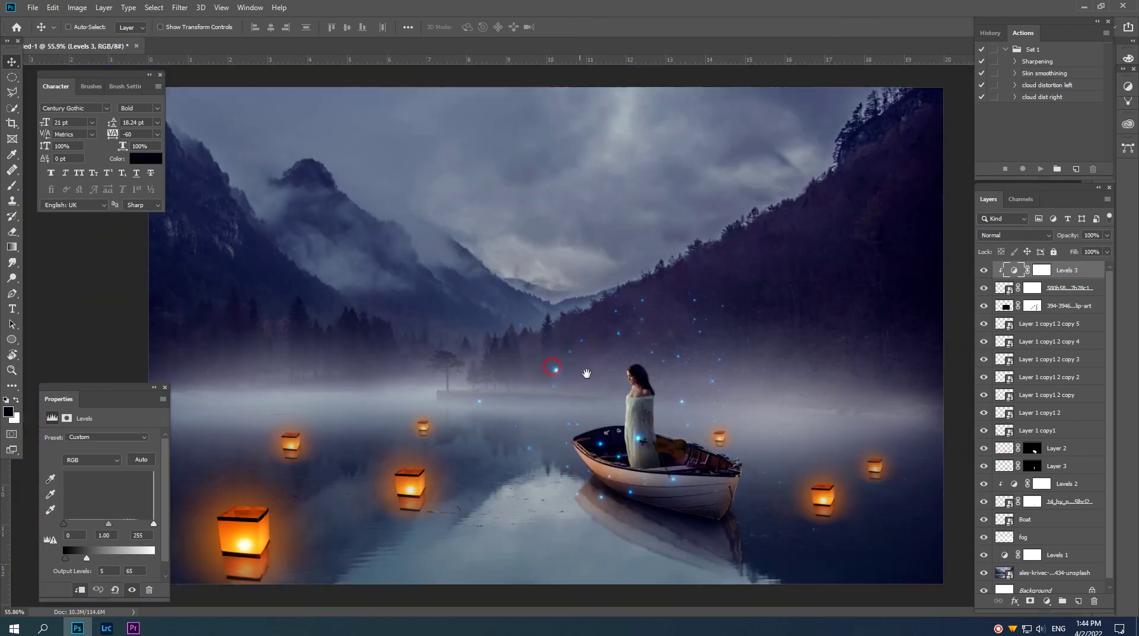
scroll(739, 521, down, 1)
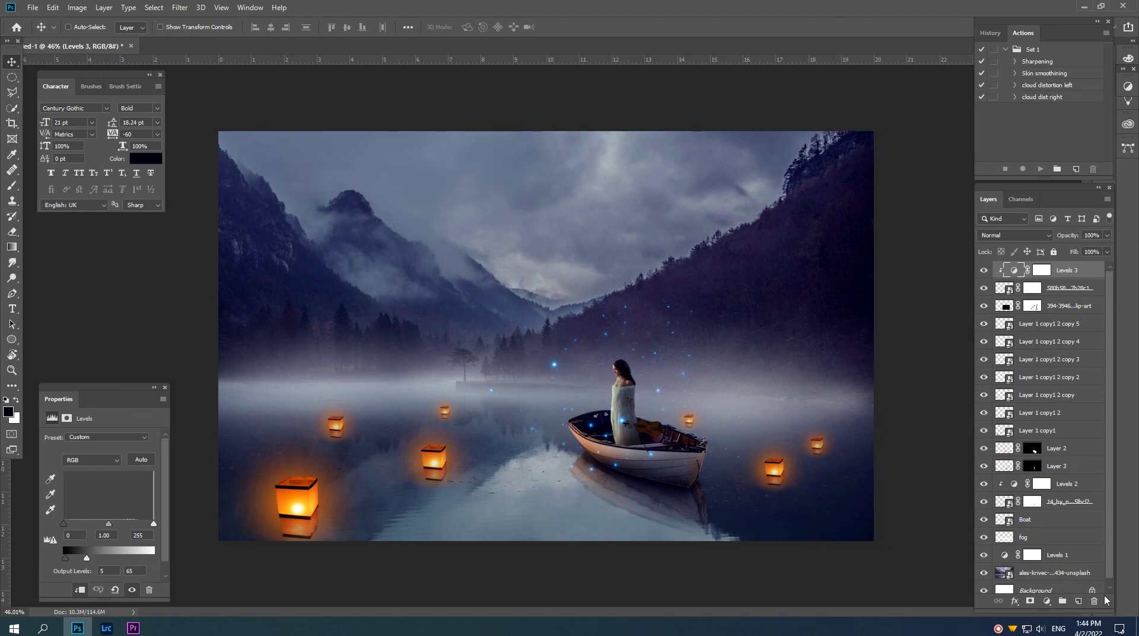
Add a Gradient Fill layer set to Radial, Reverse, at 206% scale
click(1046, 601)
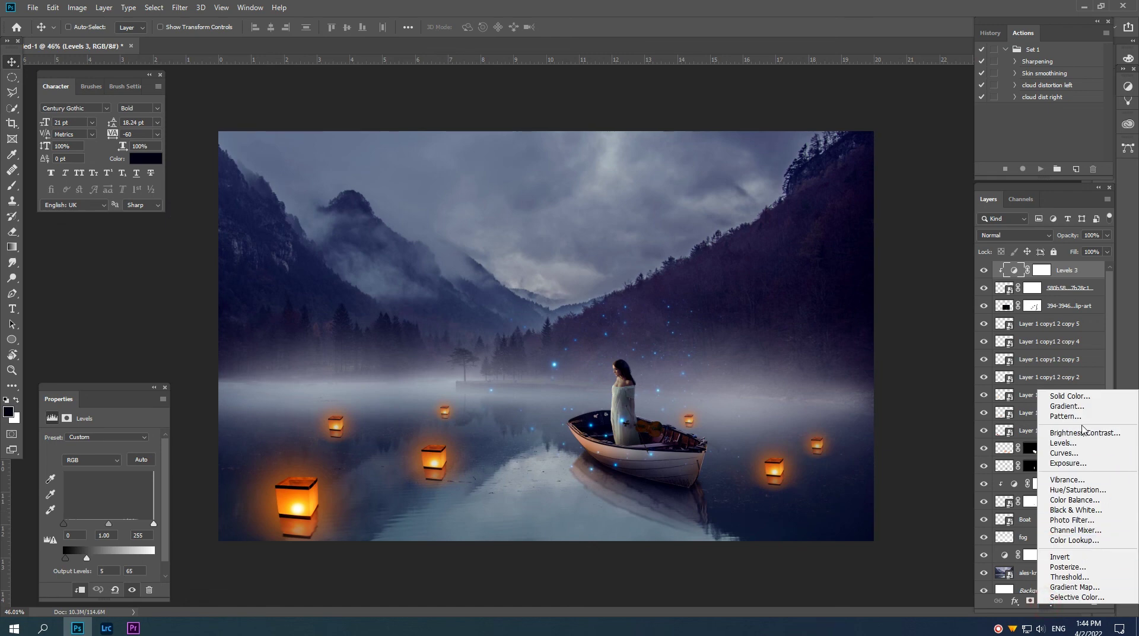
click(1067, 406)
click(691, 185)
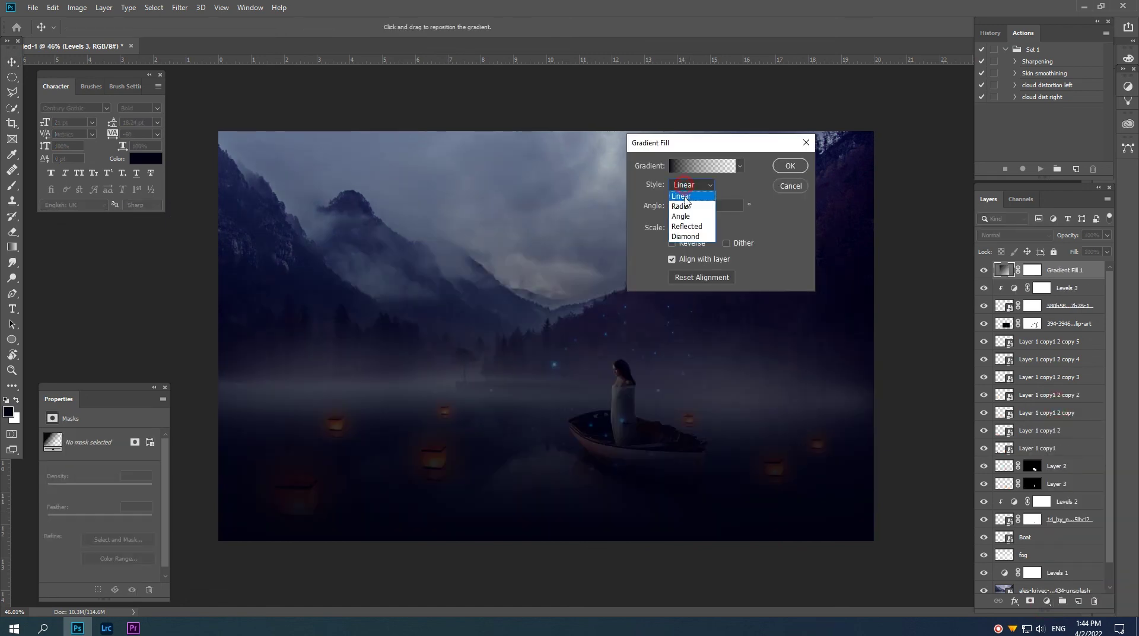
click(683, 207)
click(653, 228)
click(671, 243)
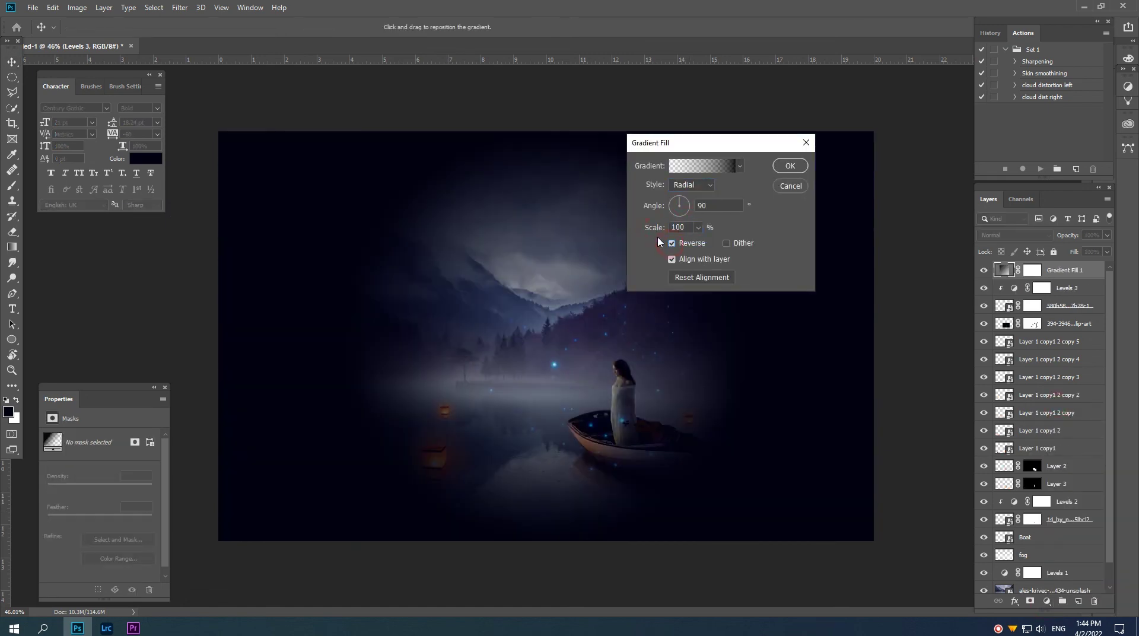
drag(667, 232, 655, 234)
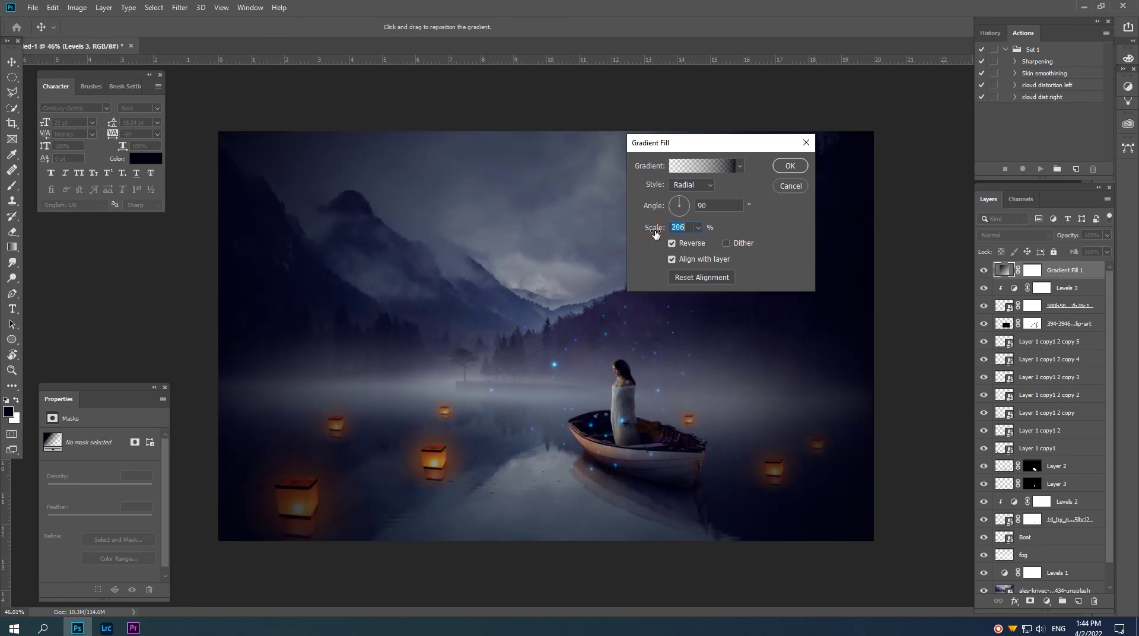
Move the gradient's transparent stop to 52%, commit Gradient Fill 1, and toggle its visibility to compare
click(707, 167)
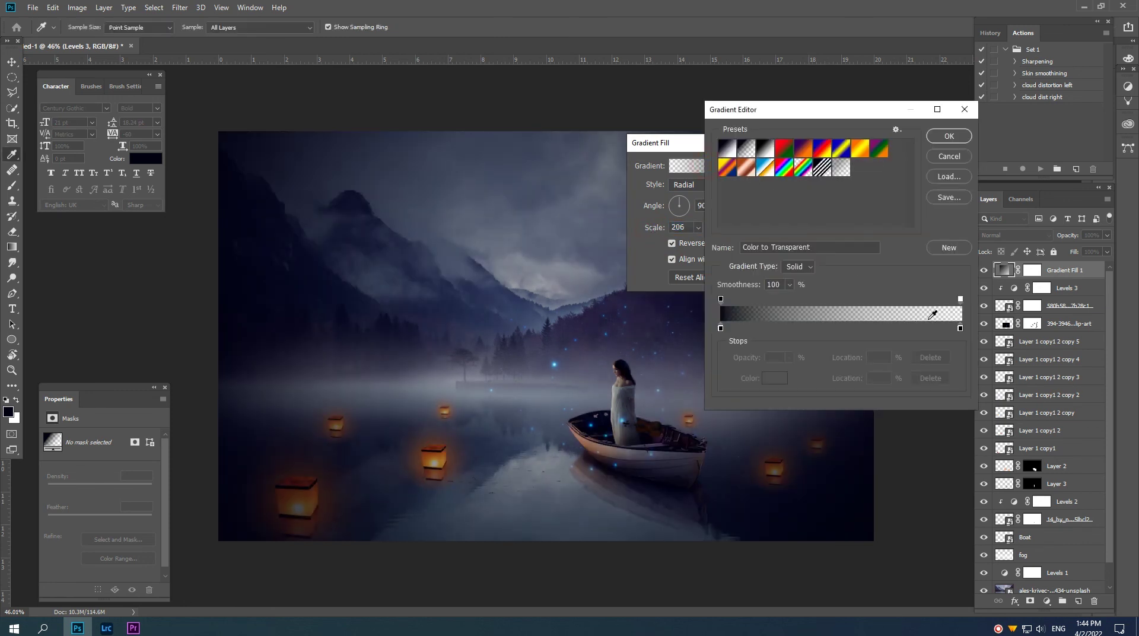
drag(958, 300, 847, 299)
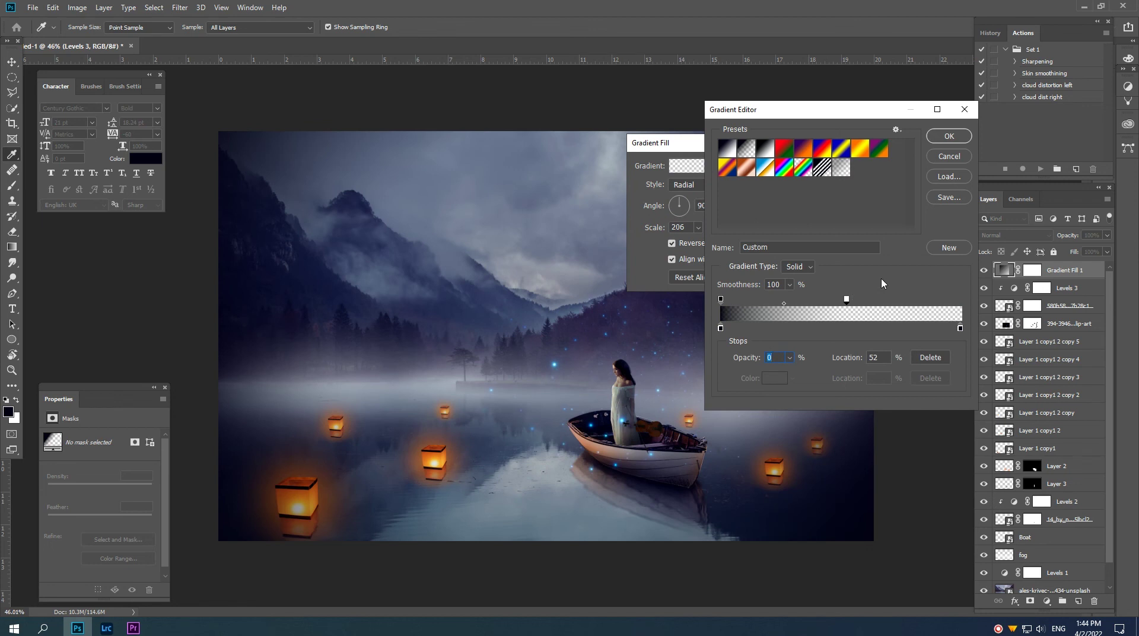
click(950, 136)
click(791, 166)
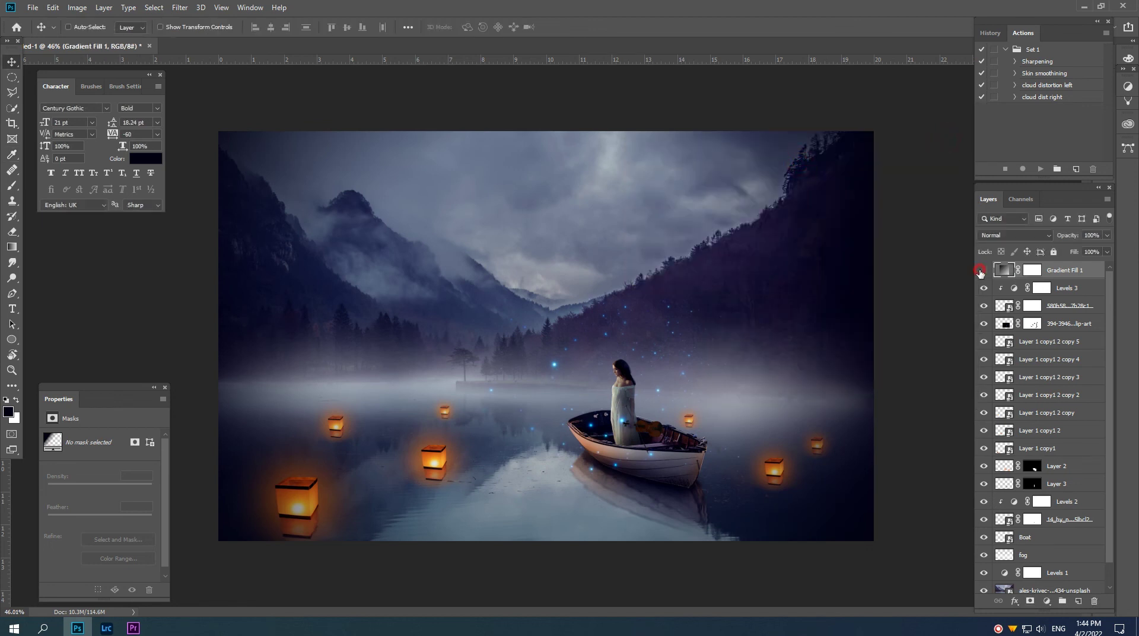
click(982, 271)
click(982, 271)
Stamp all visible layers into Layer 4 and open it in the Camera Raw Filter
key(ctrl+shift+alt+e)
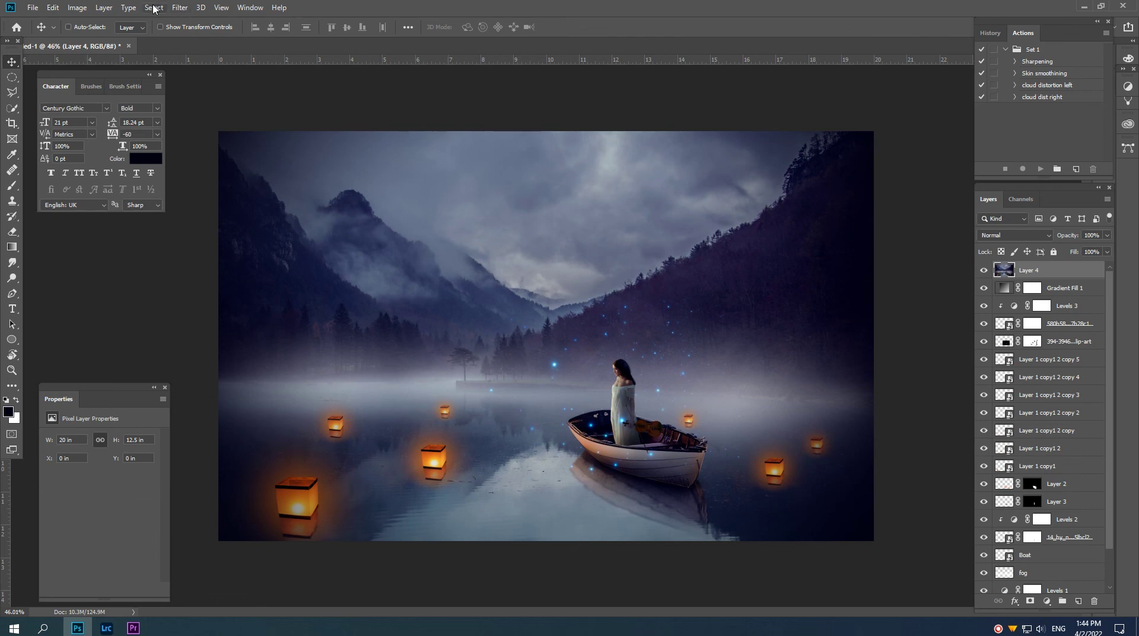
click(180, 7)
click(202, 79)
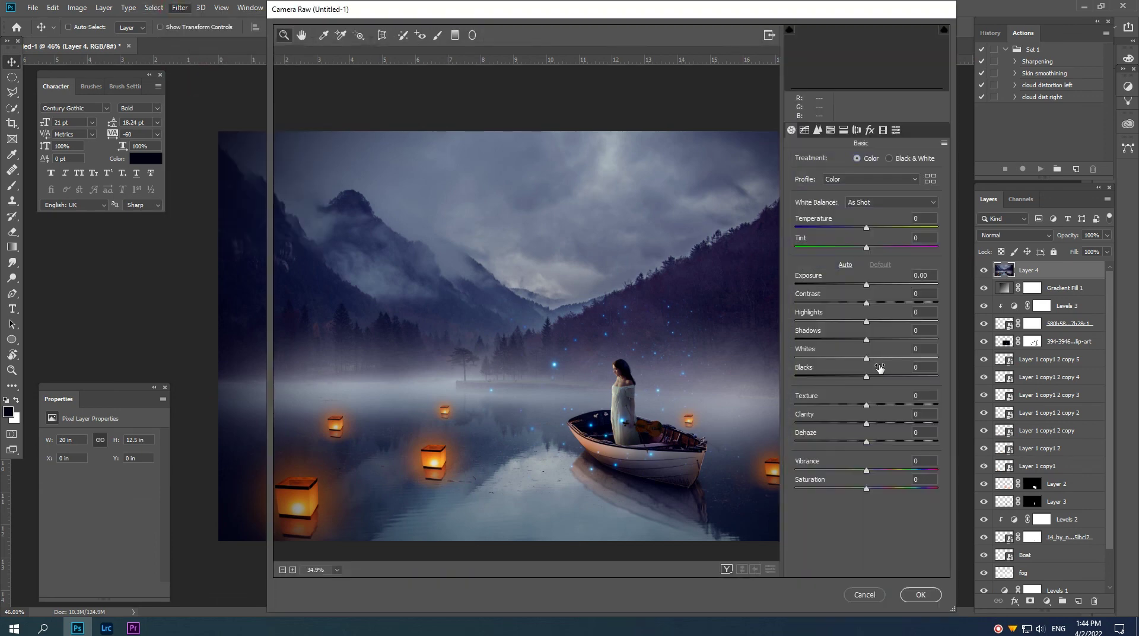
Set blacks to -46, shadows to +33, lower whites, highlights and contrast (-23), and raise clarity
click(834, 377)
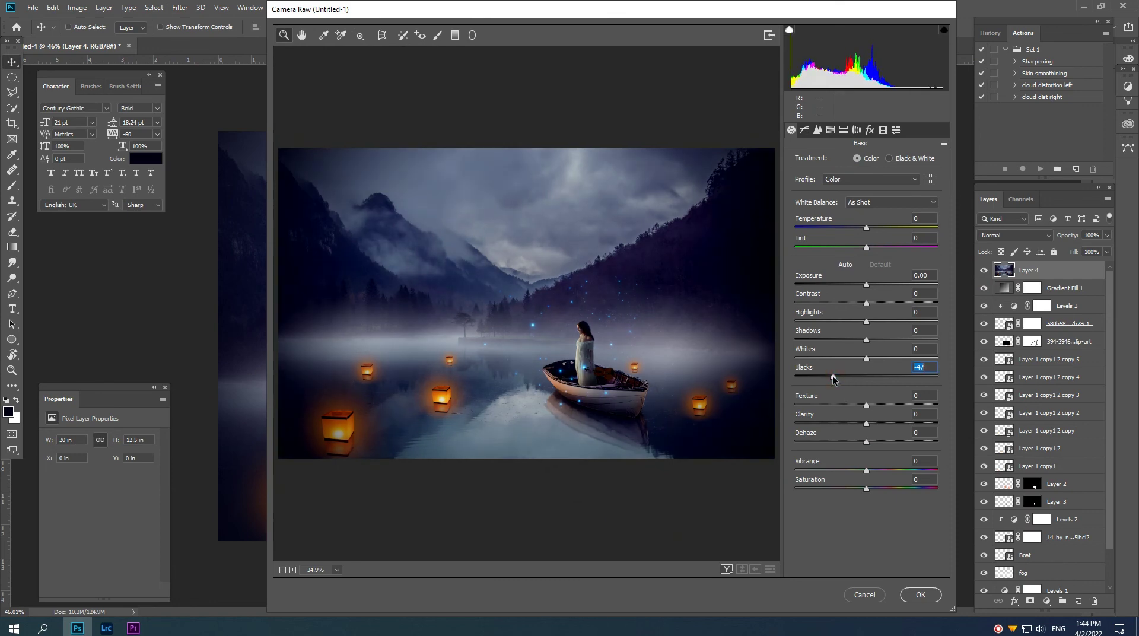
click(889, 339)
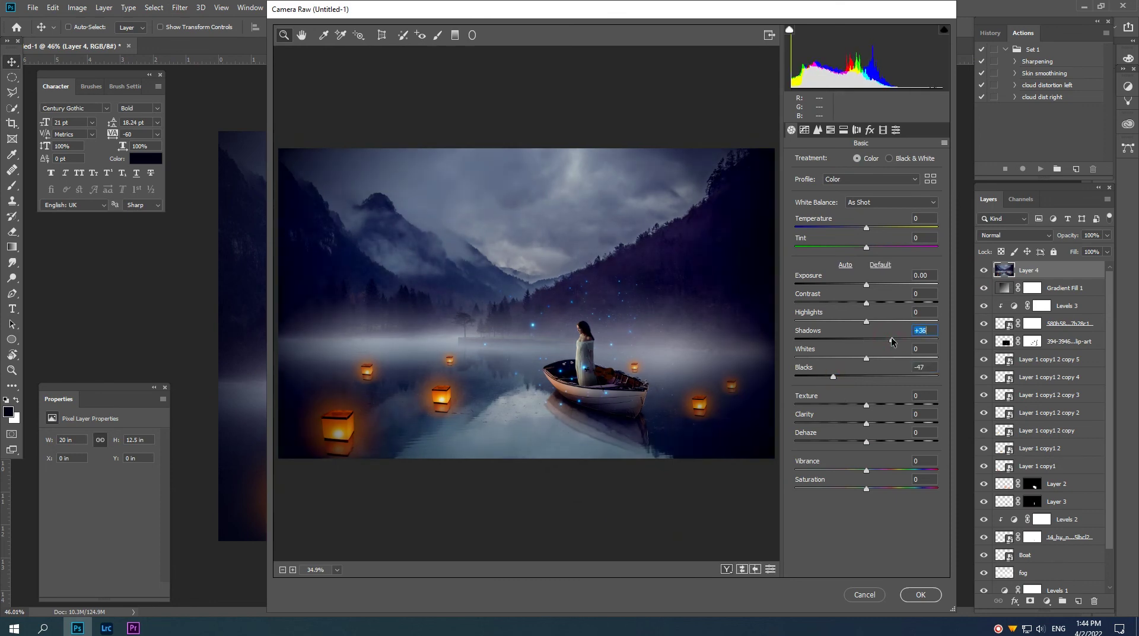
click(848, 358)
click(850, 321)
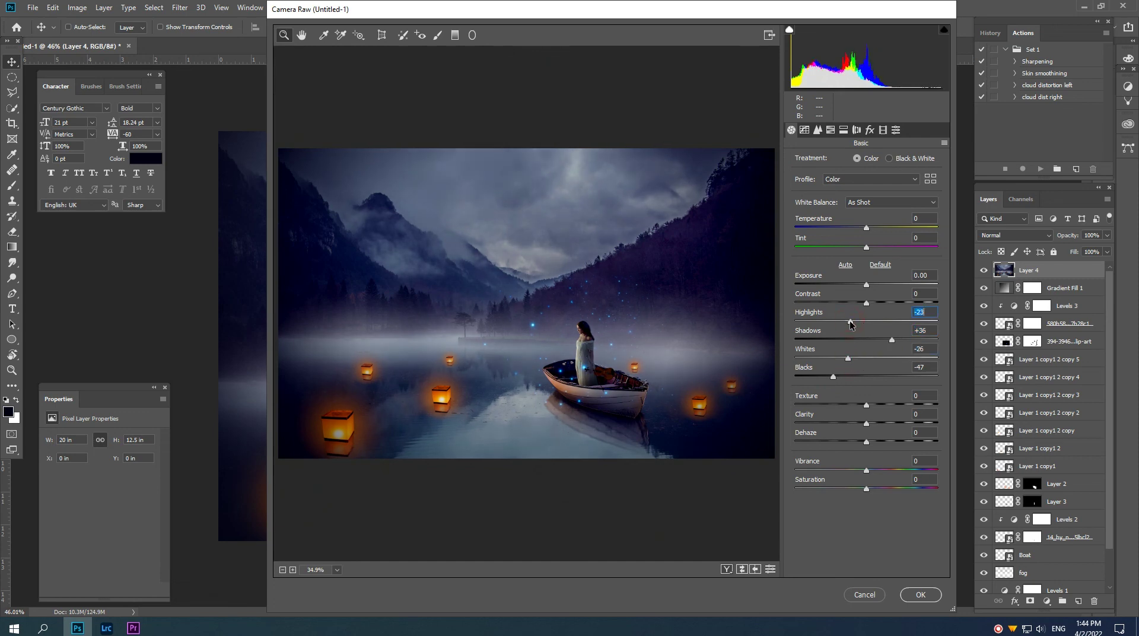
click(849, 302)
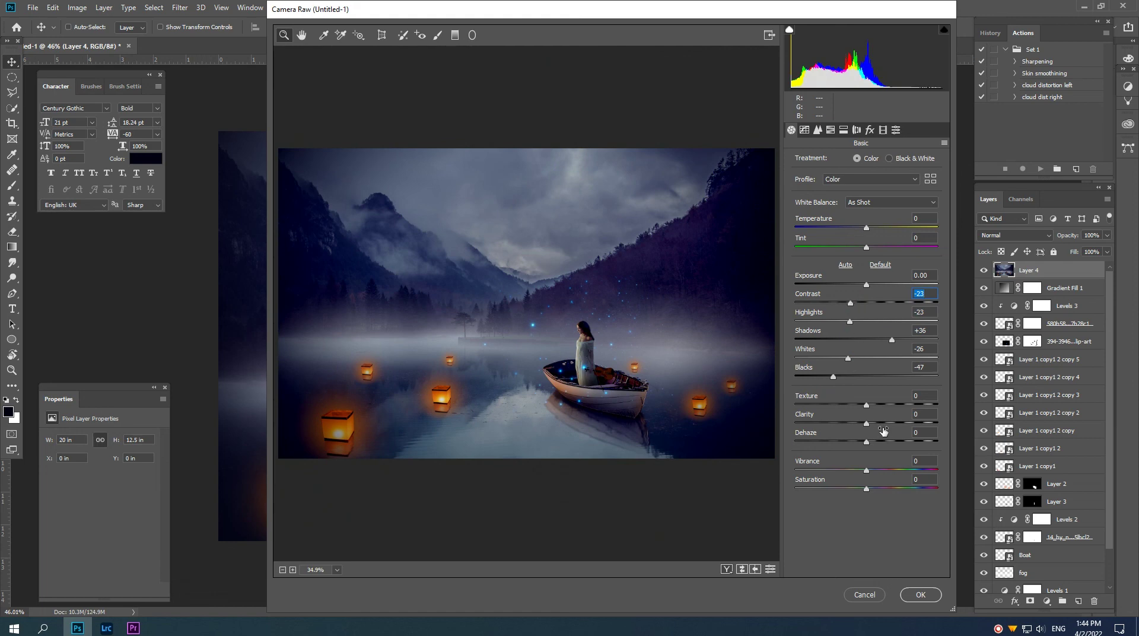
click(899, 423)
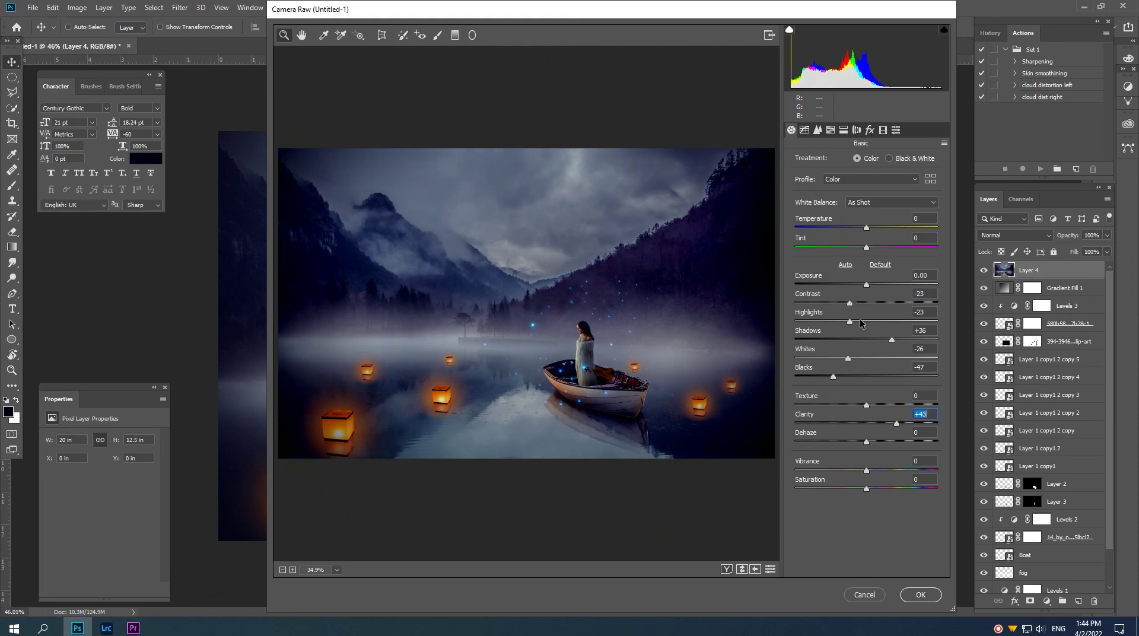
Refine blacks to -34, whites -15, shadows +48, exposure +0.25, vibrance about +50, and cool temperature slightly
click(842, 376)
click(855, 358)
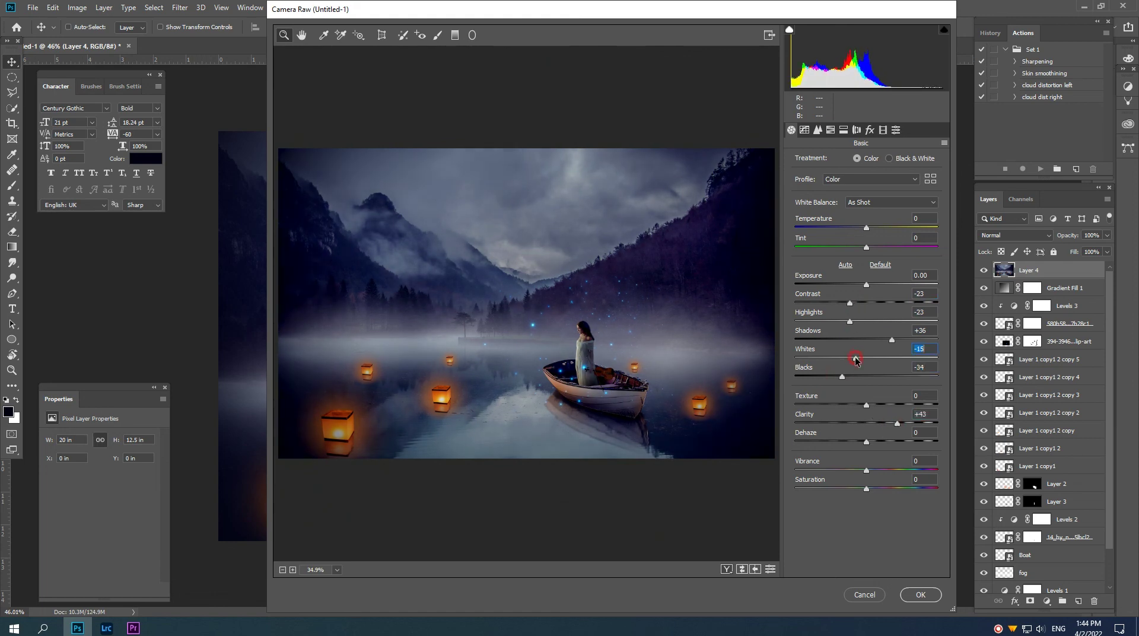
click(899, 339)
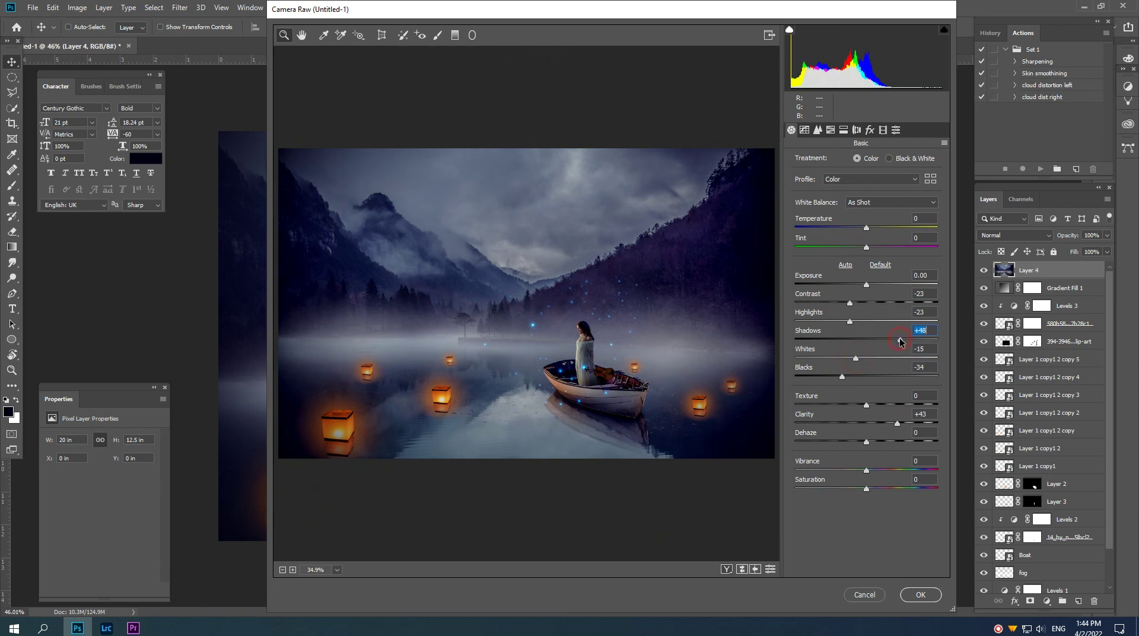
click(869, 286)
drag(870, 287, 874, 286)
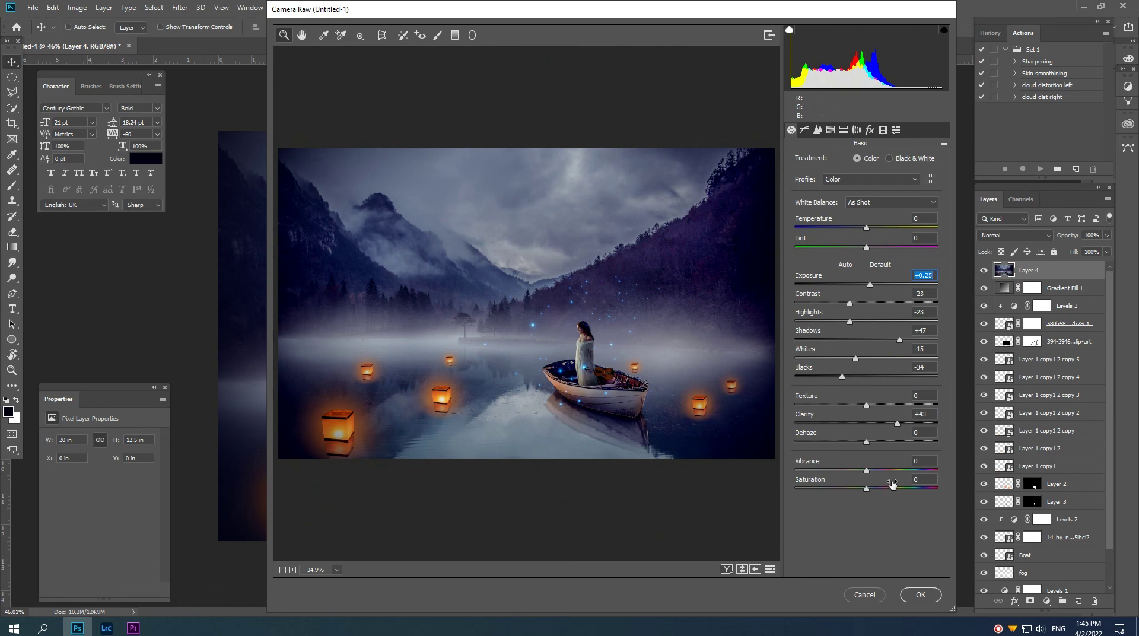
drag(895, 469, 851, 489)
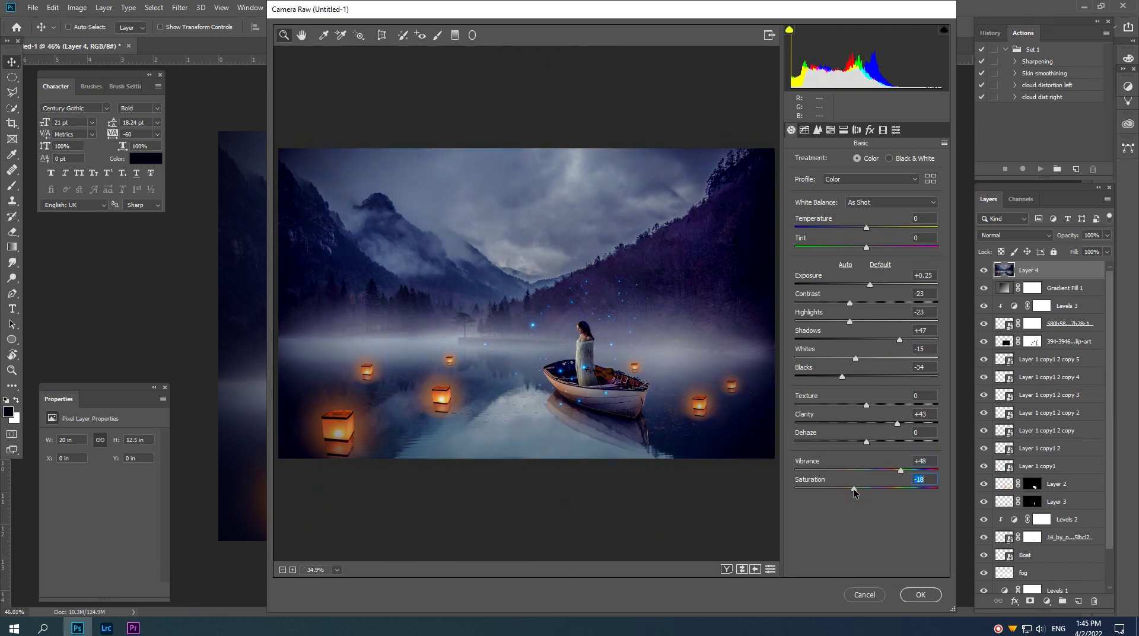
drag(866, 228, 862, 231)
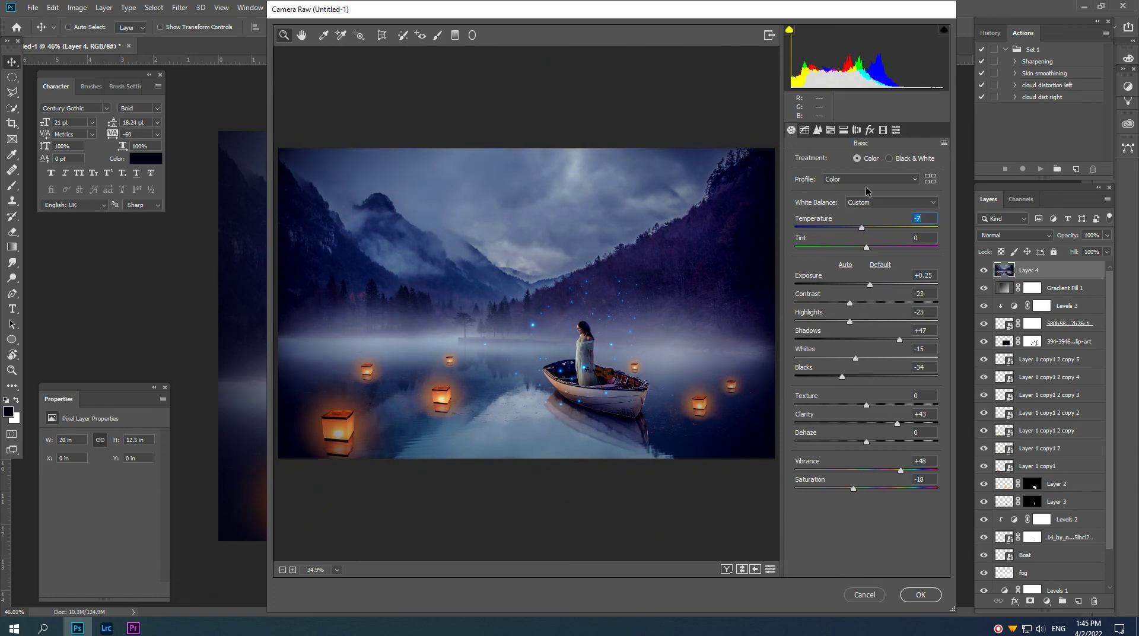
Add sharpening Amount 62 and luminance noise reduction 13 in the Detail panel
click(818, 130)
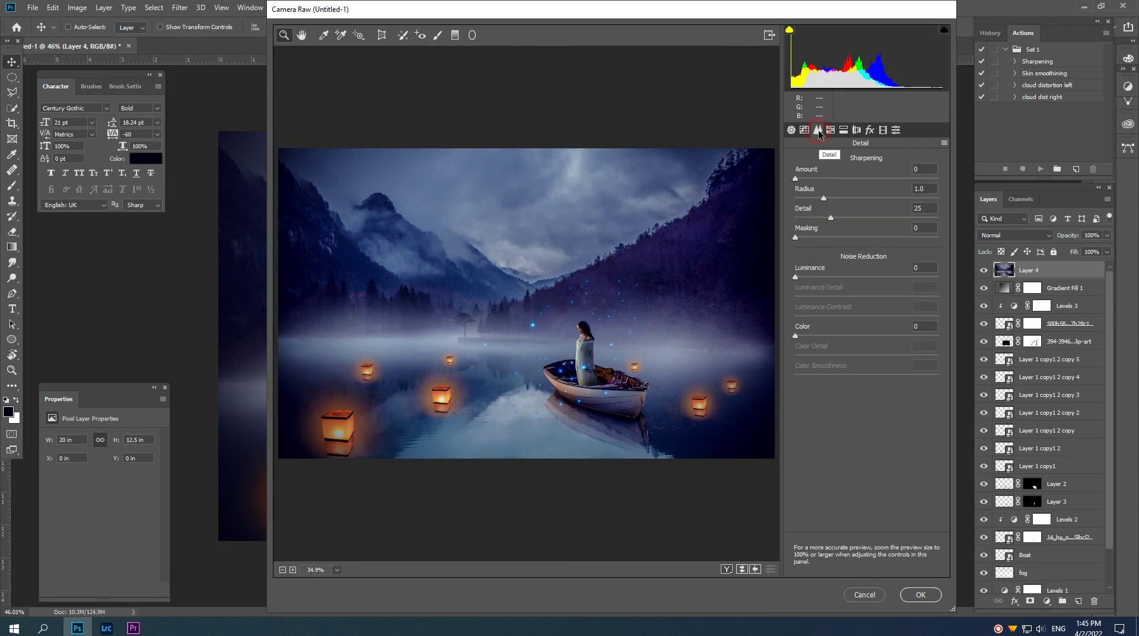
drag(823, 178, 853, 179)
drag(796, 276, 812, 279)
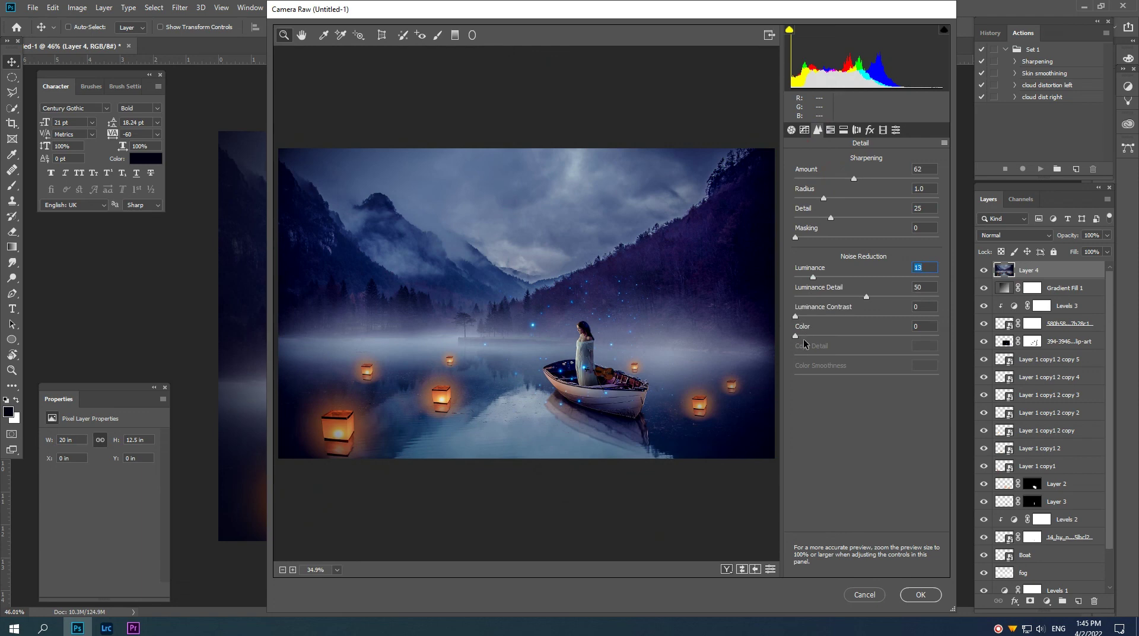
Raise HSL saturation for the Oranges (+38) and Blues
click(831, 130)
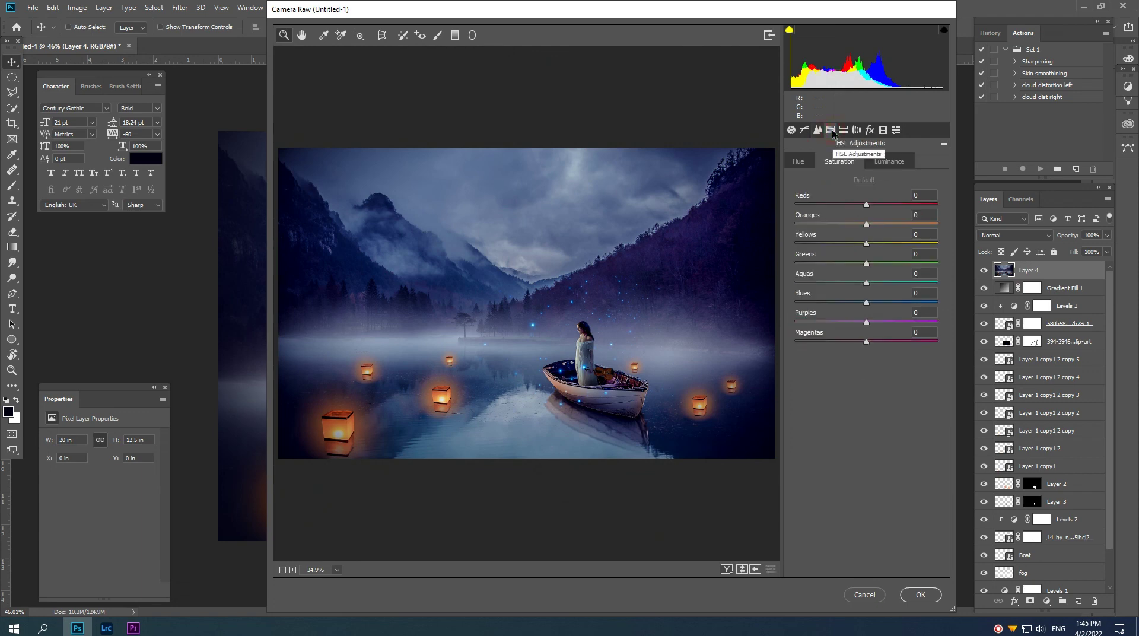
drag(867, 224, 895, 228)
drag(866, 302, 879, 322)
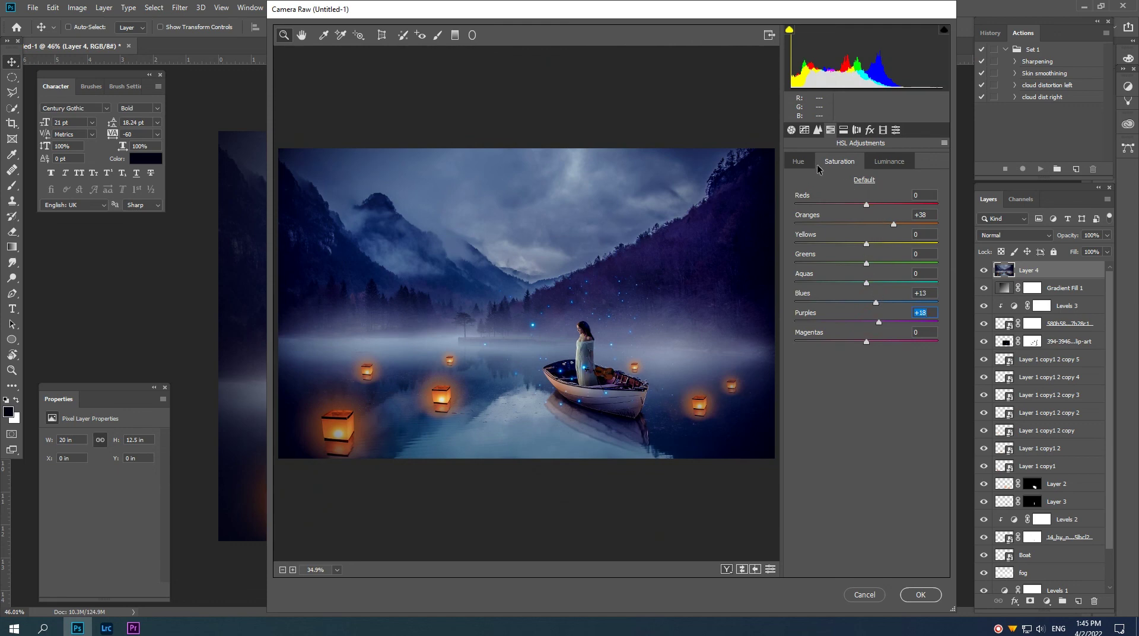
Darken Blues (-20) and Aquas, brighten Oranges and Yellows luminance, and apply the Camera Raw changes
click(890, 165)
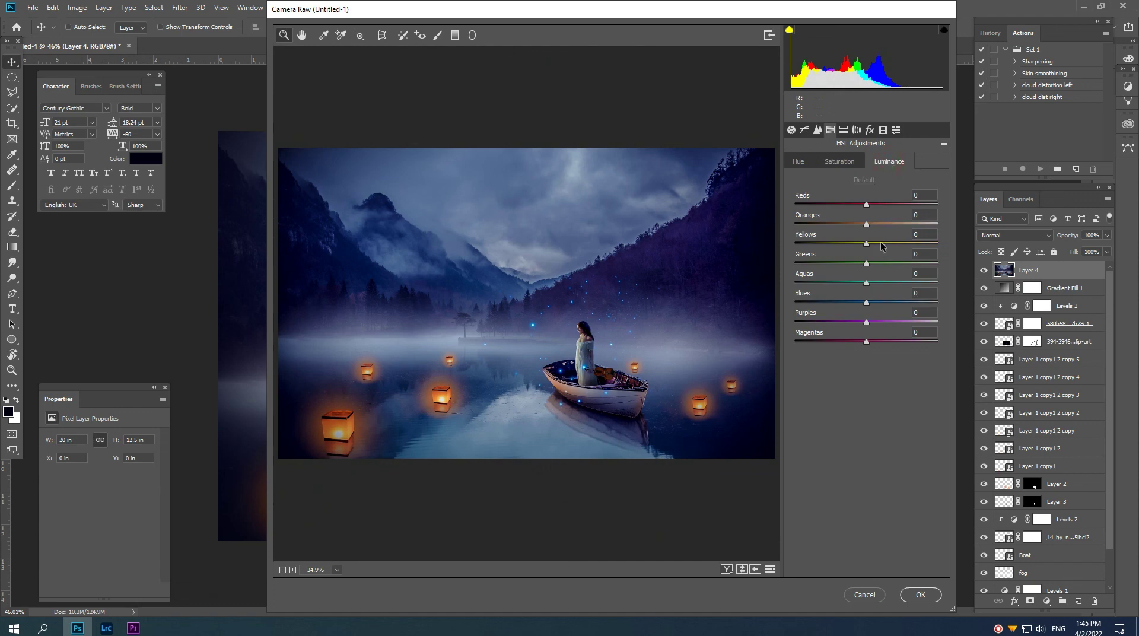
mouse_move(867, 304)
mouse_down()
mouse_move(852, 304)
mouse_move(856, 287)
mouse_up()
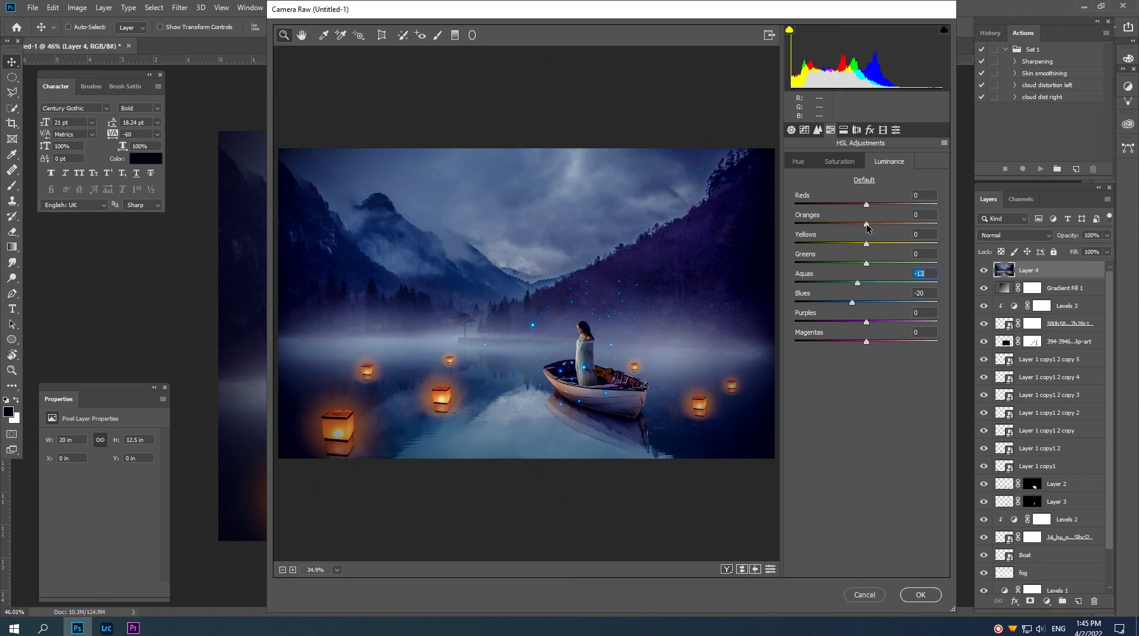
drag(867, 226, 875, 247)
click(919, 595)
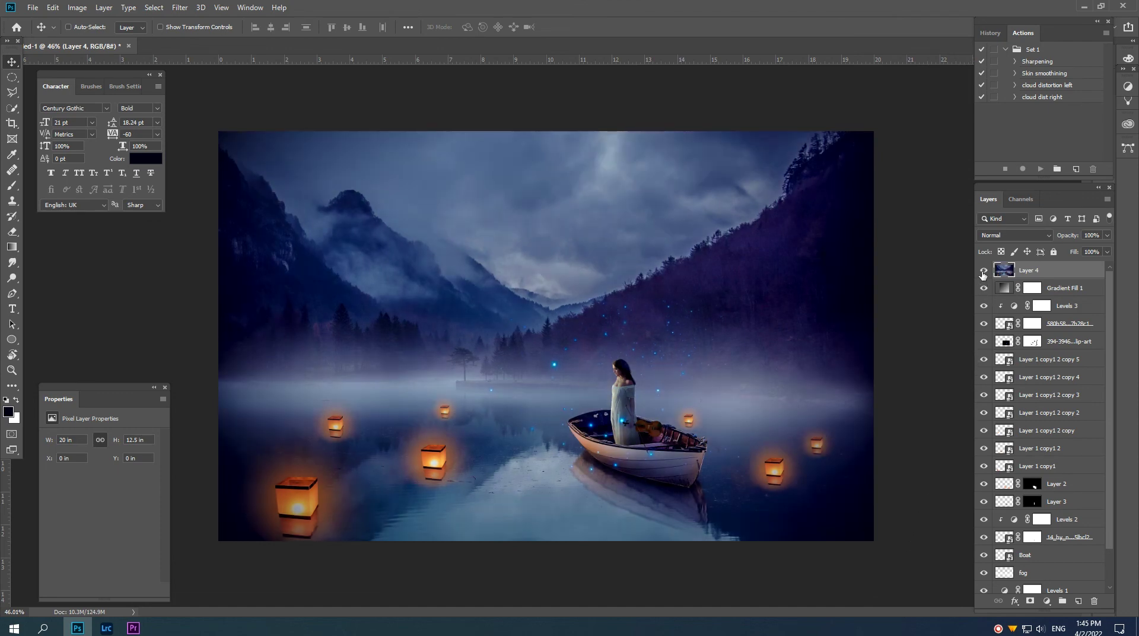
click(983, 271)
click(983, 271)
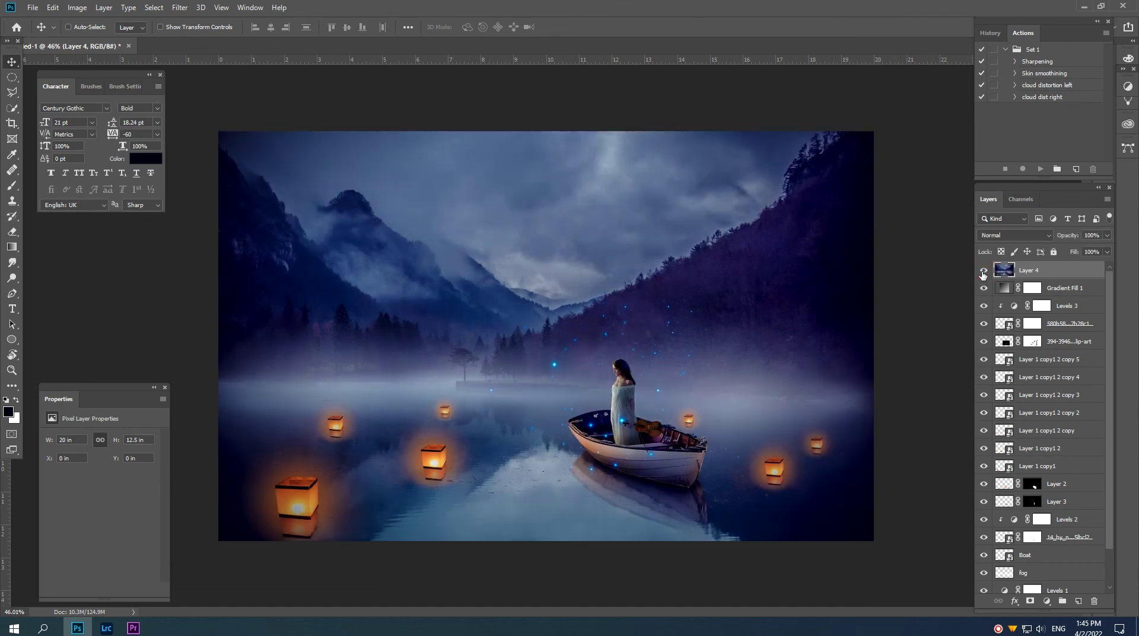